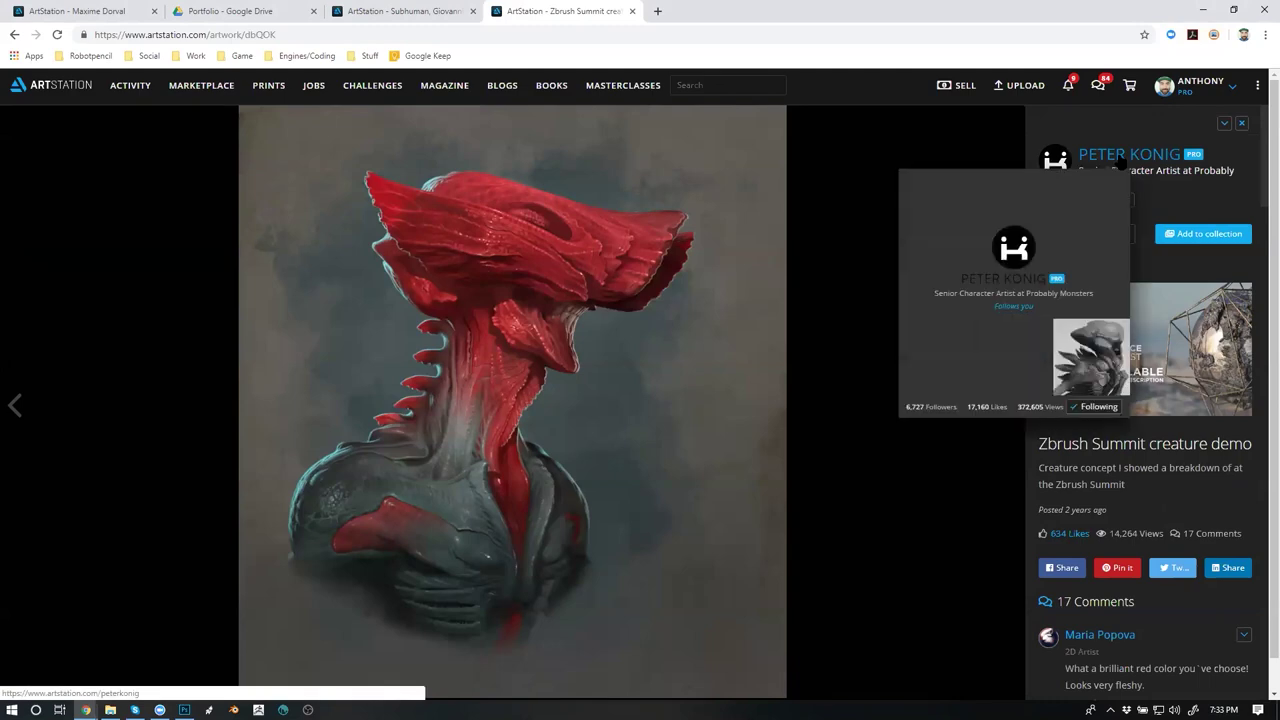
# Open the artist's portfolio from the Worker Bot artwork page and browse through its creature and robot artworks
pyautogui.scroll(-1, 880, 345)
pyautogui.click(860, 322)
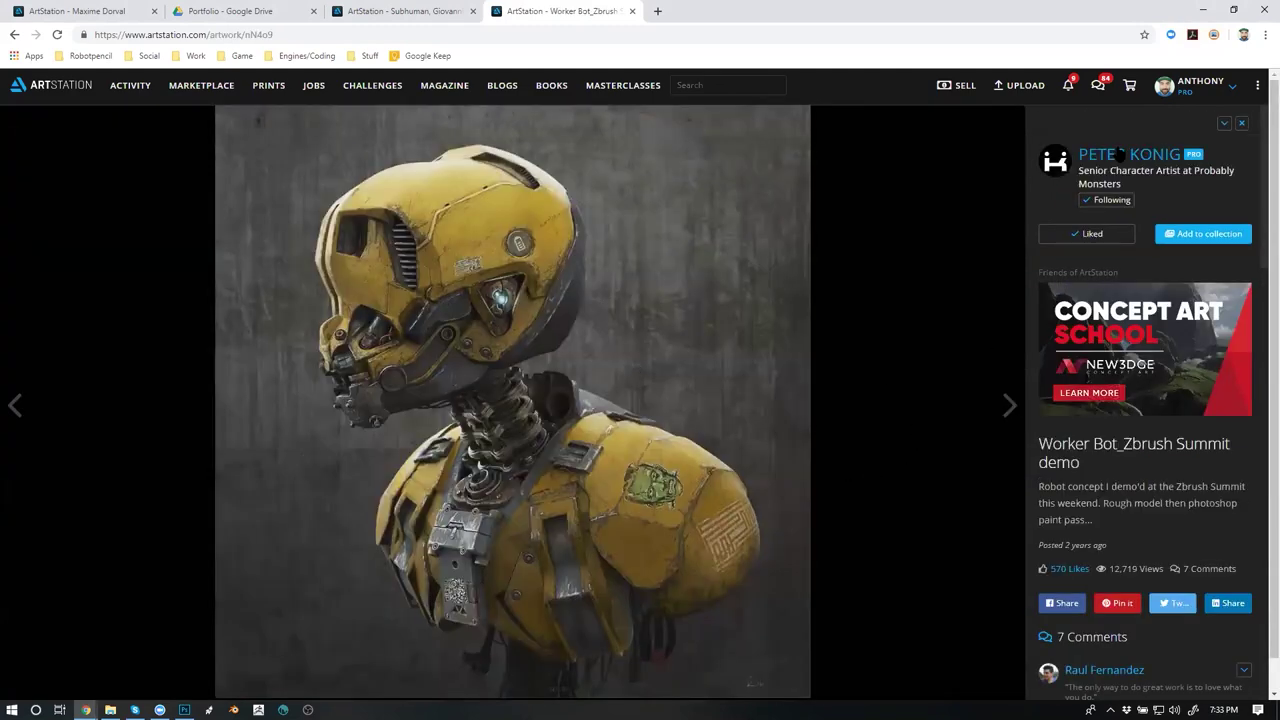
pyautogui.scroll(-1, 634, 498)
pyautogui.click(1113, 150)
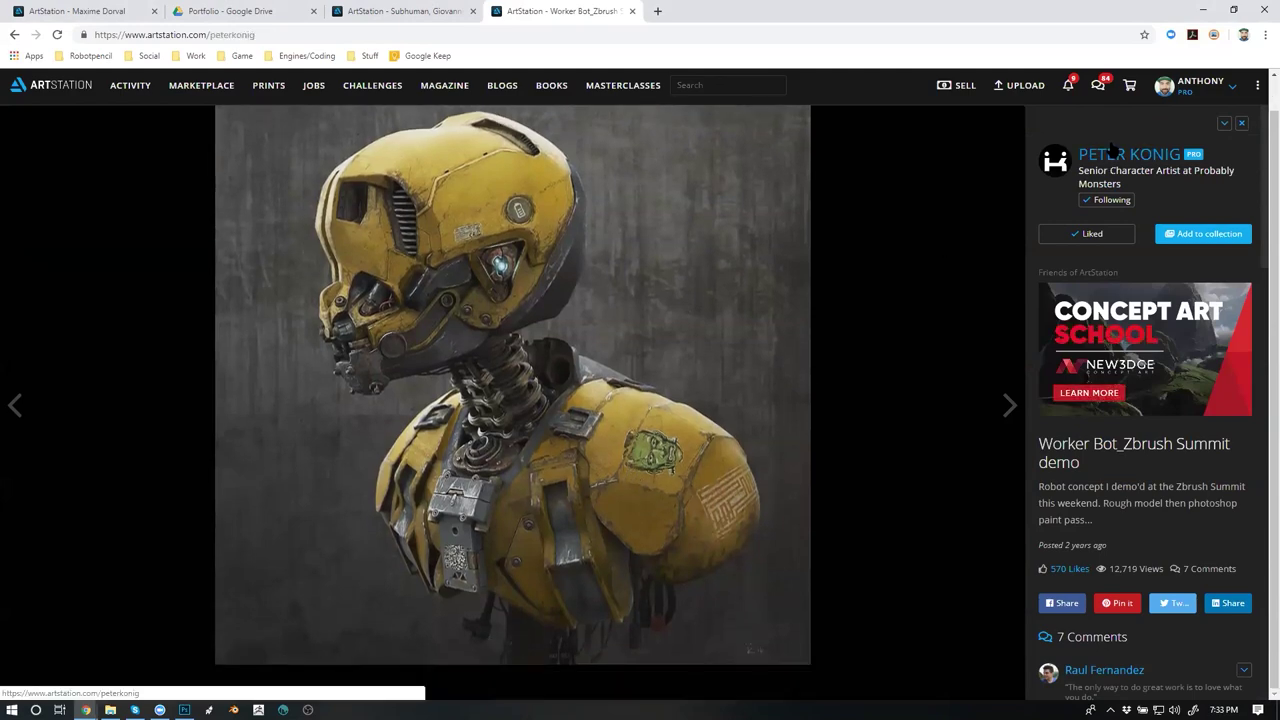
pyautogui.scroll(-5, 674, 396)
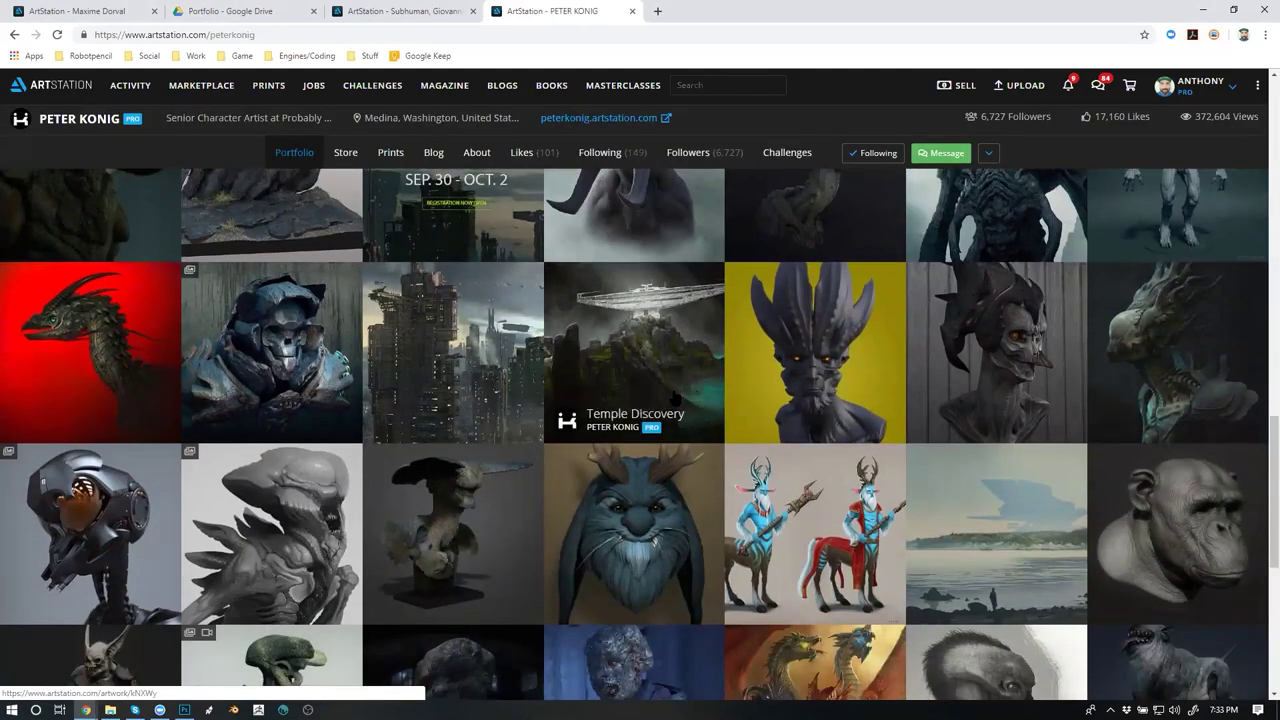
pyautogui.scroll(-3, 674, 411)
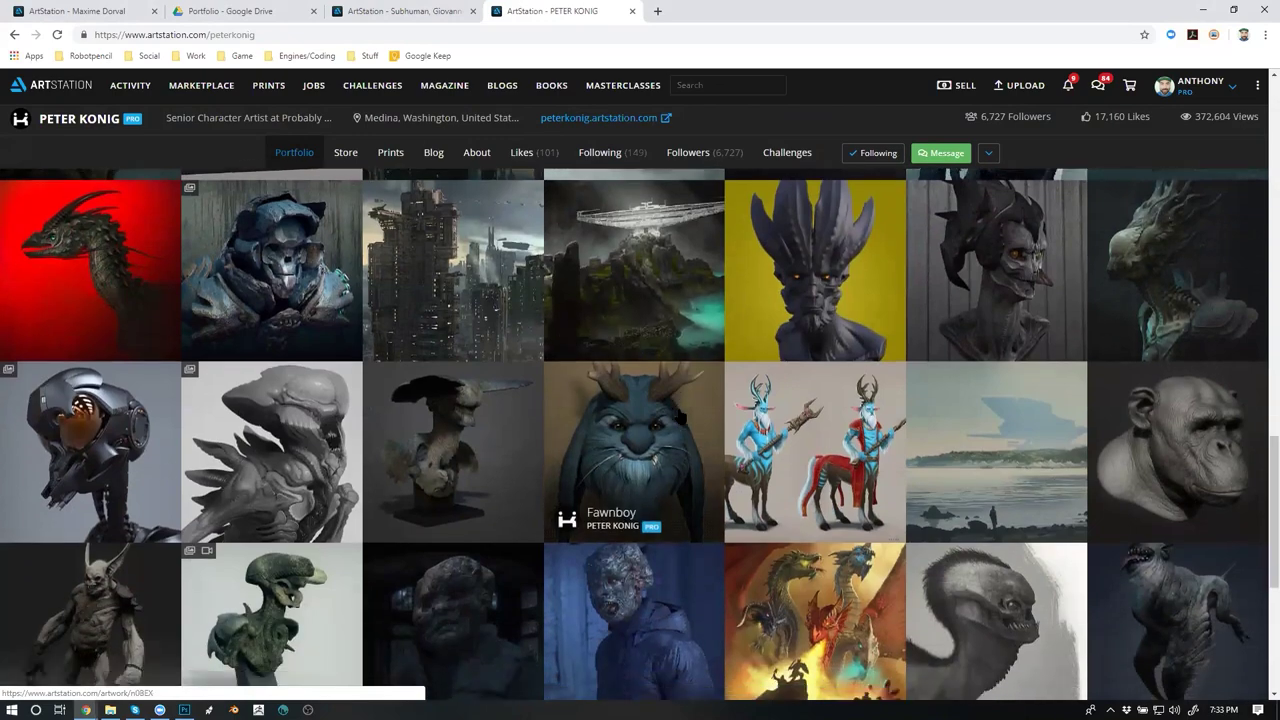
pyautogui.scroll(-3, 680, 416)
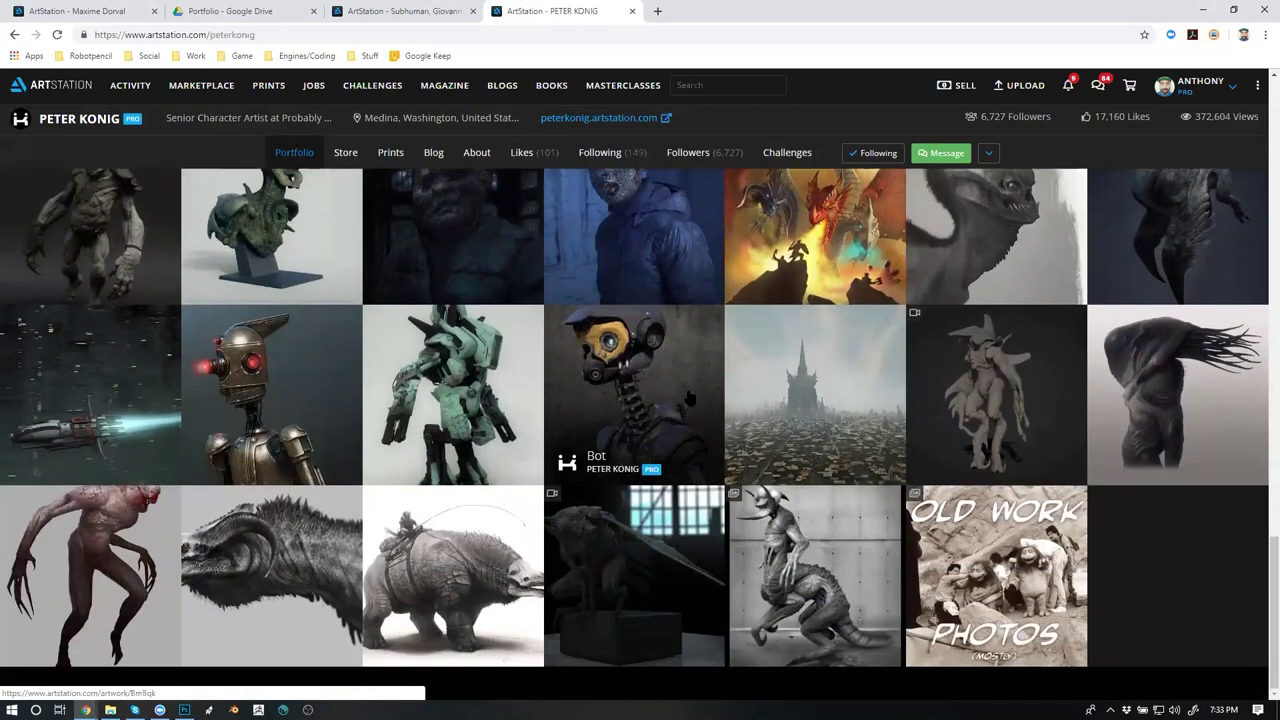
pyautogui.scroll(15, 680, 416)
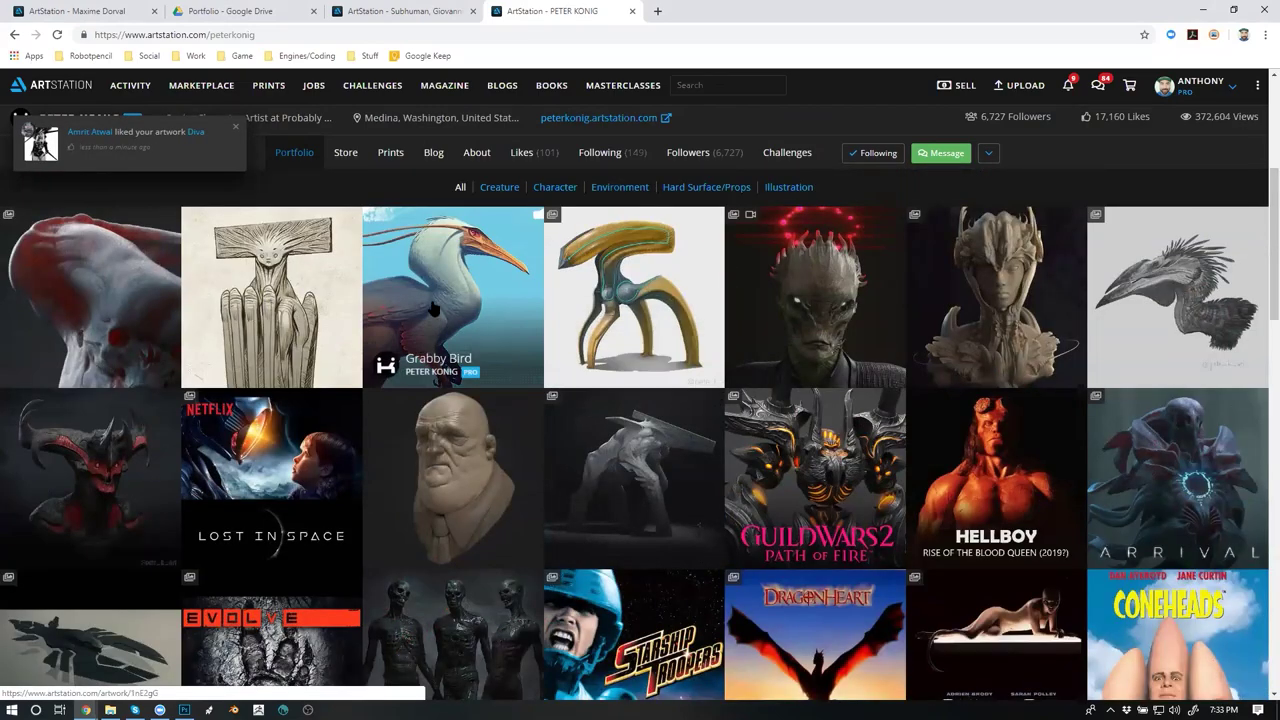
# Open the Queens artwork from the portfolio and examine its two figure designs
pyautogui.click(302, 289)
pyautogui.scroll(-1, 785, 398)
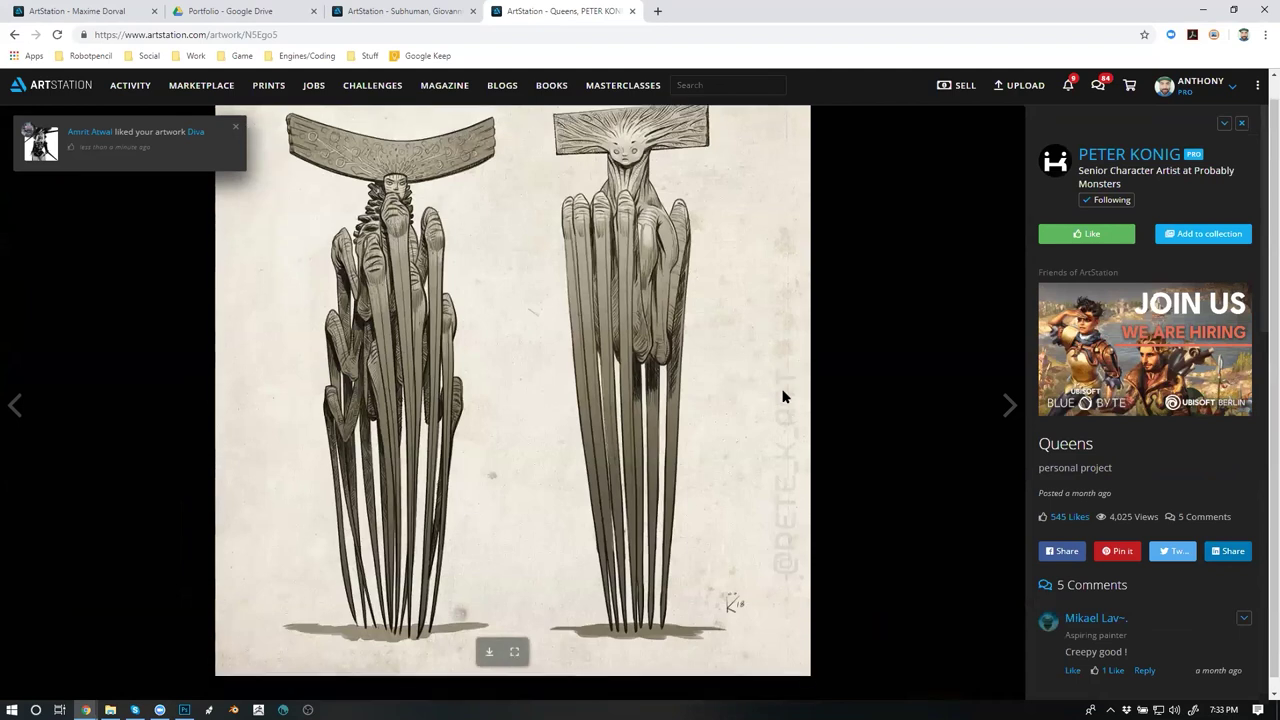
pyautogui.scroll(1, 783, 397)
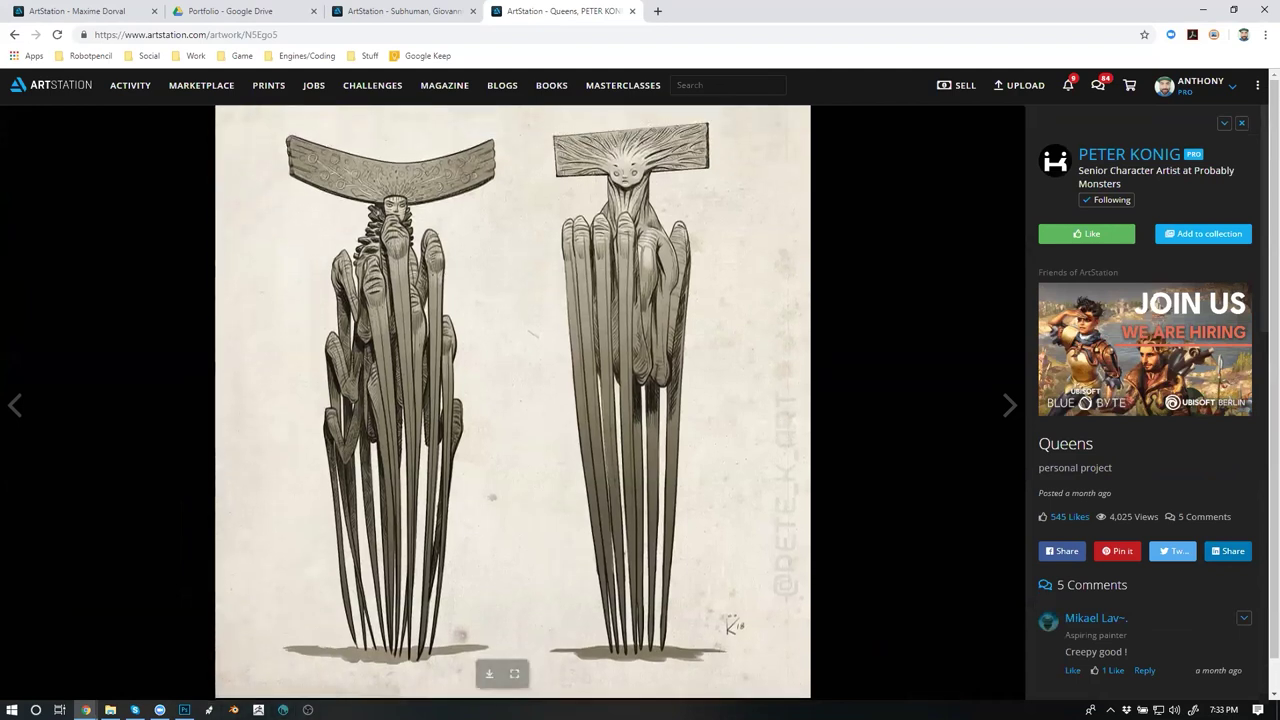
# Launch ZBrush and close both the Character Class Upload browser window and the ZBrush home page
pyautogui.click(259, 710)
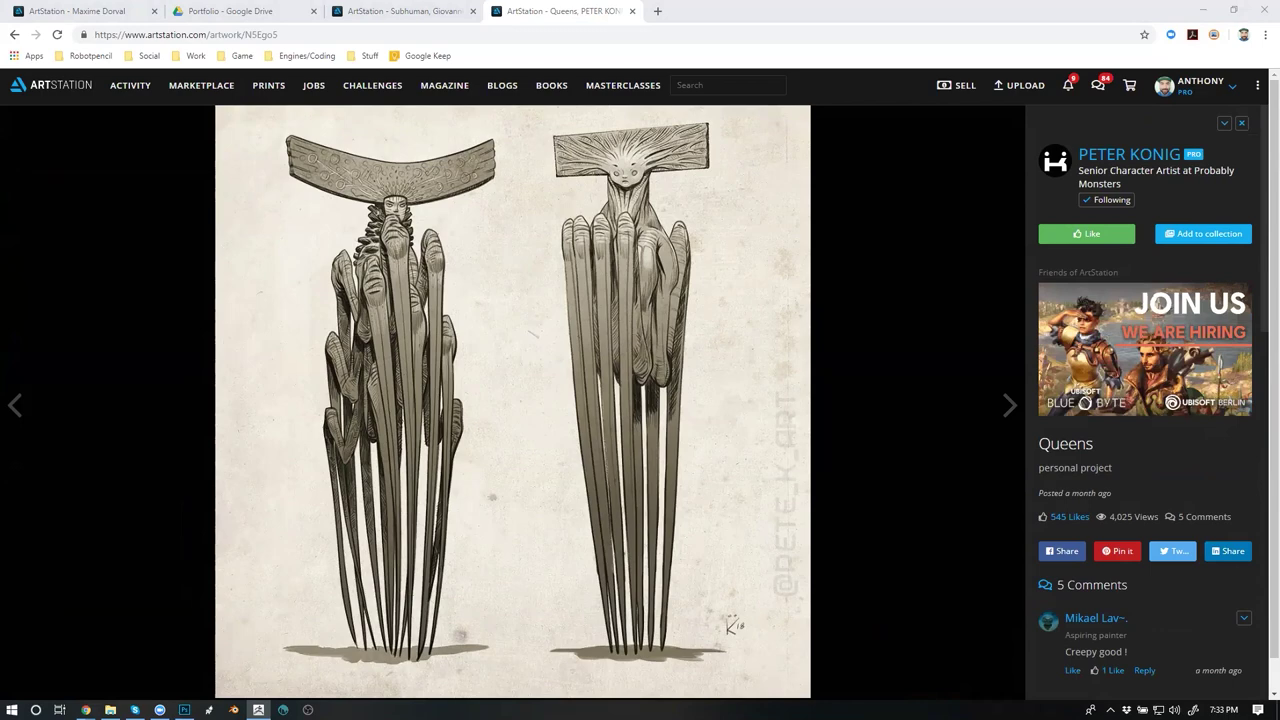
pyautogui.hotkey('alt', 'Tab')
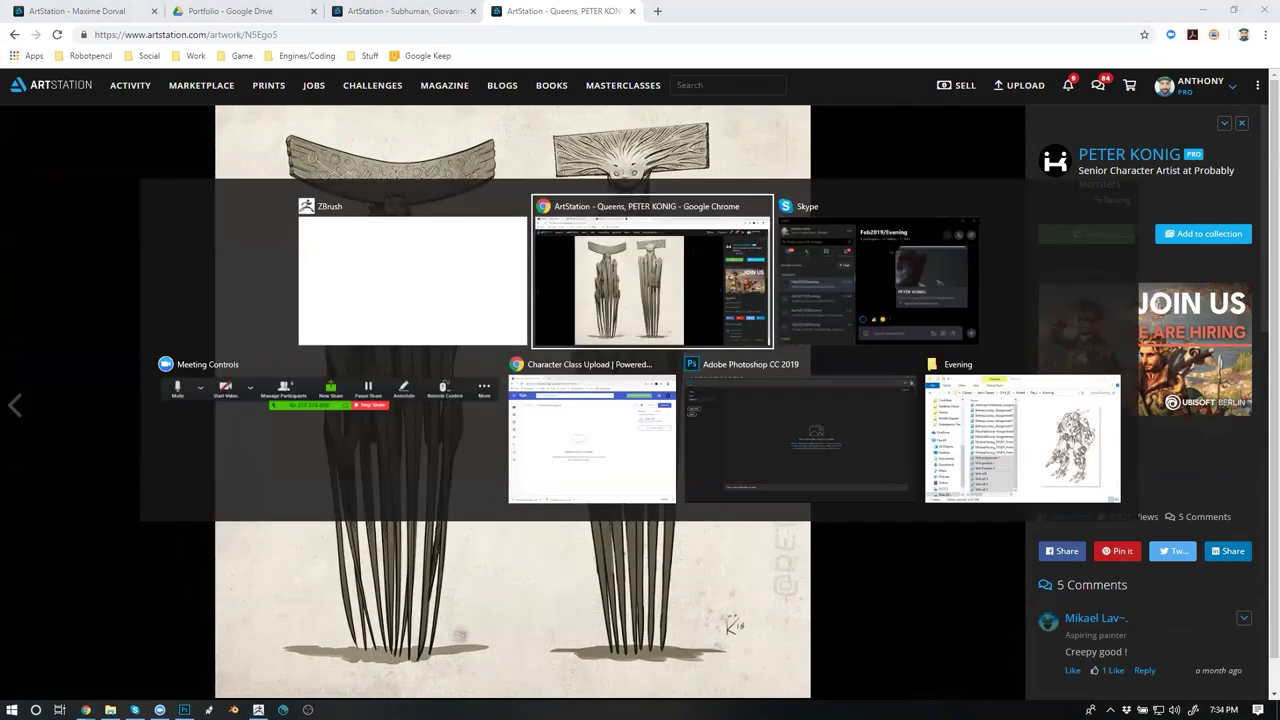
pyautogui.hotkey('alt', 'Tab')
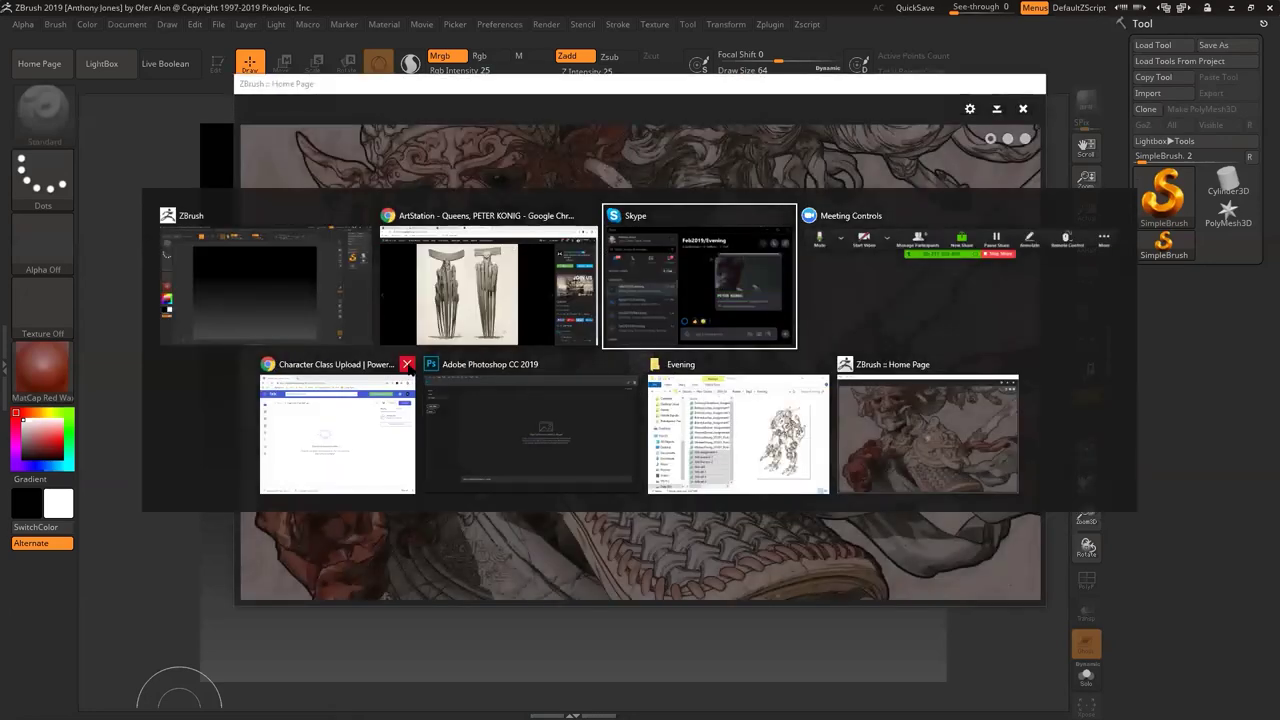
pyautogui.click(407, 364)
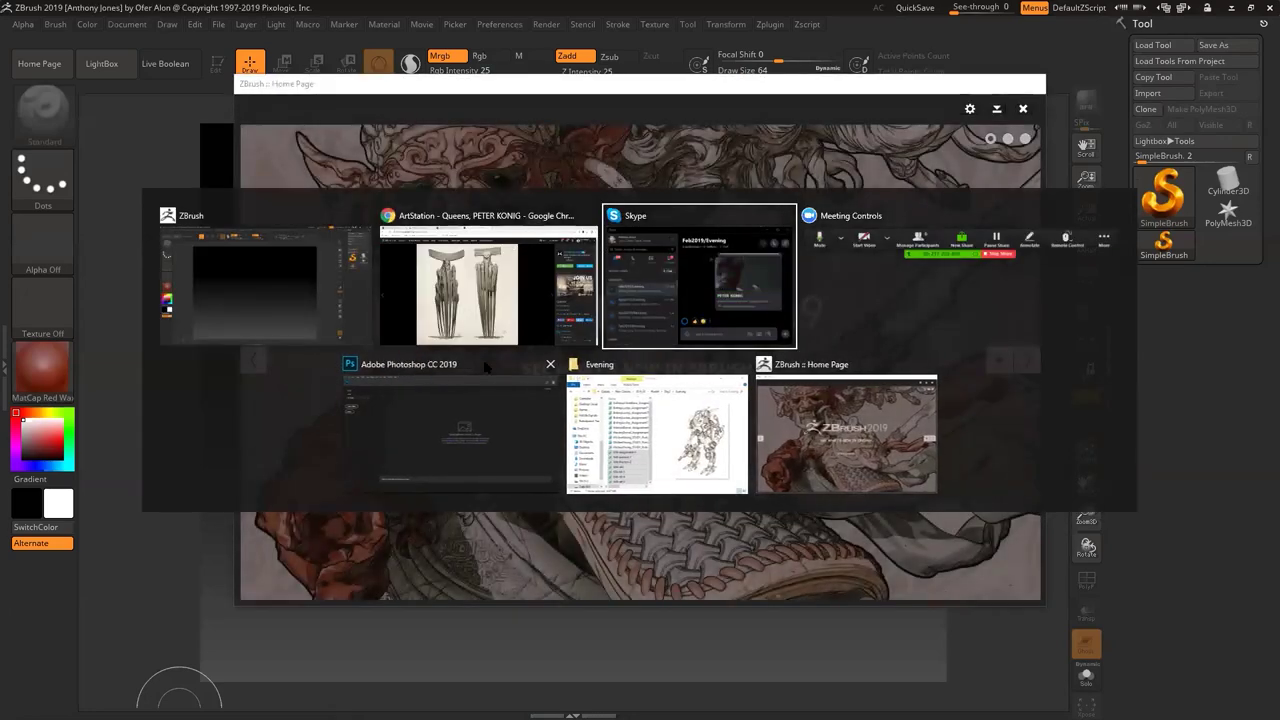
pyautogui.click(571, 213)
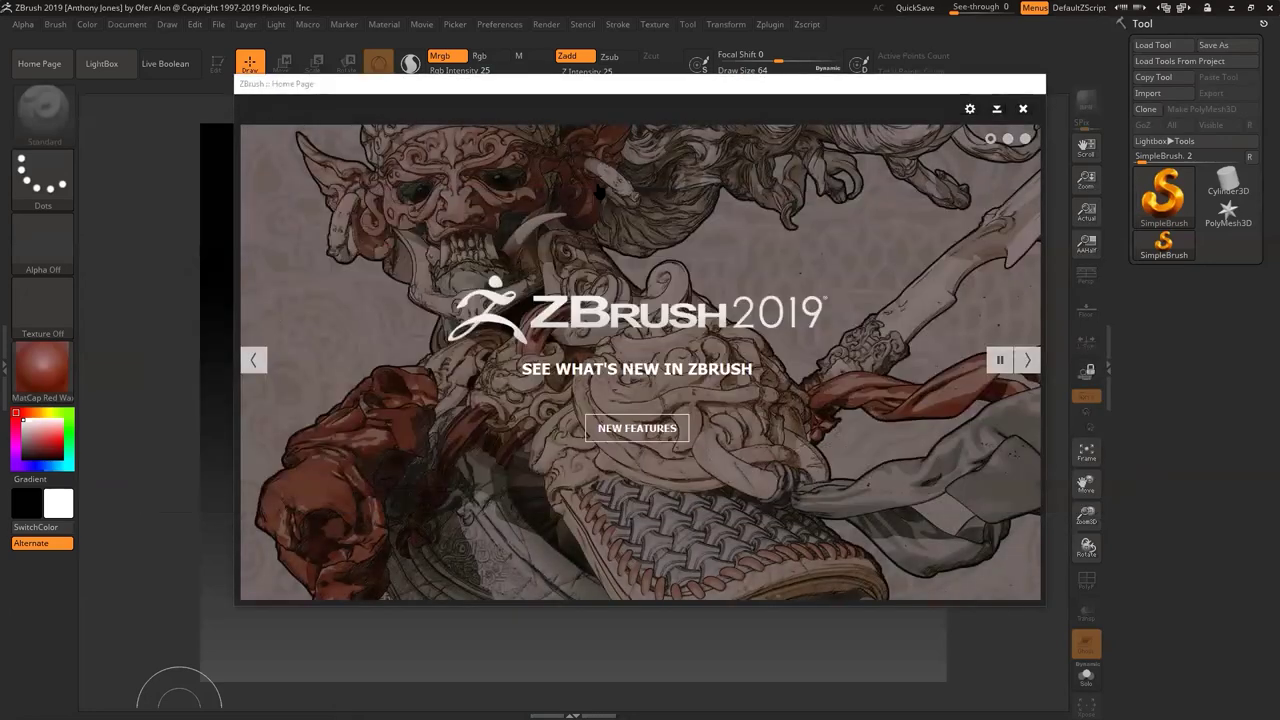
pyautogui.click(1023, 108)
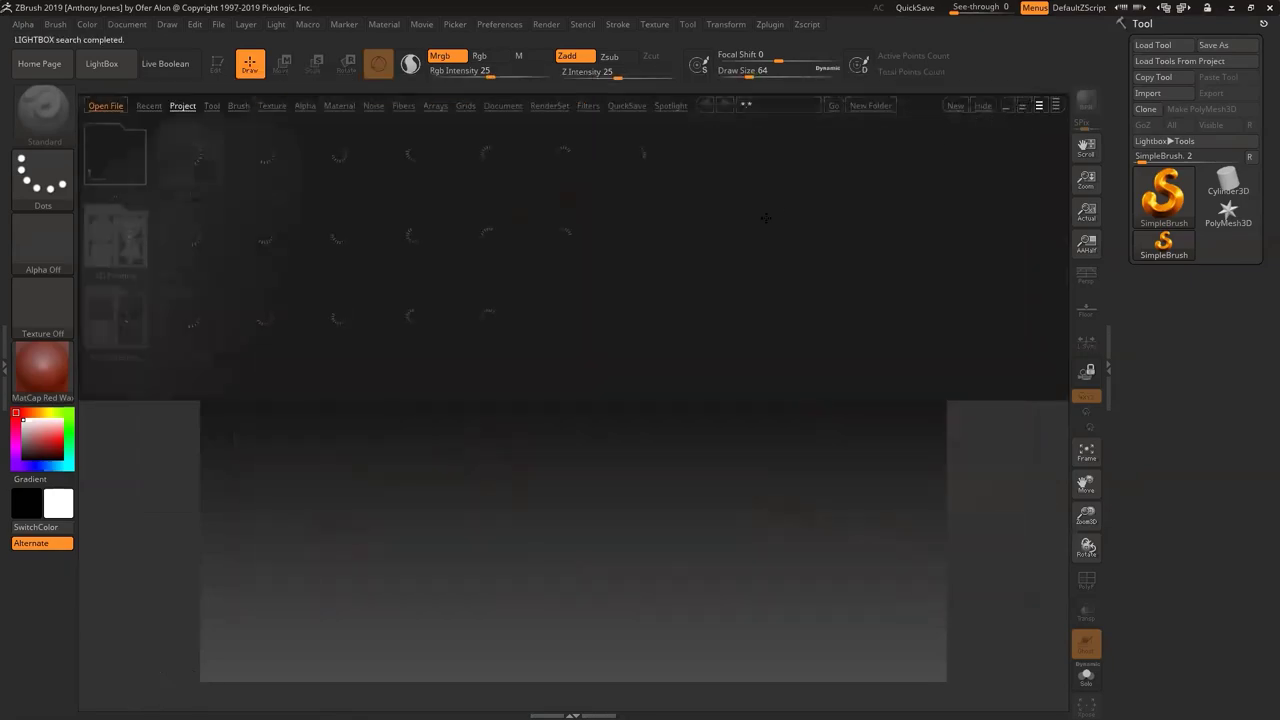
# Load the DynaMesh_Sphere_64 project from LightBox in ZBrush
pyautogui.hotkey('alt', 'Tab')
pyautogui.click(869, 230)
pyautogui.moveTo(728, 11); pyautogui.dragTo(741, 0)
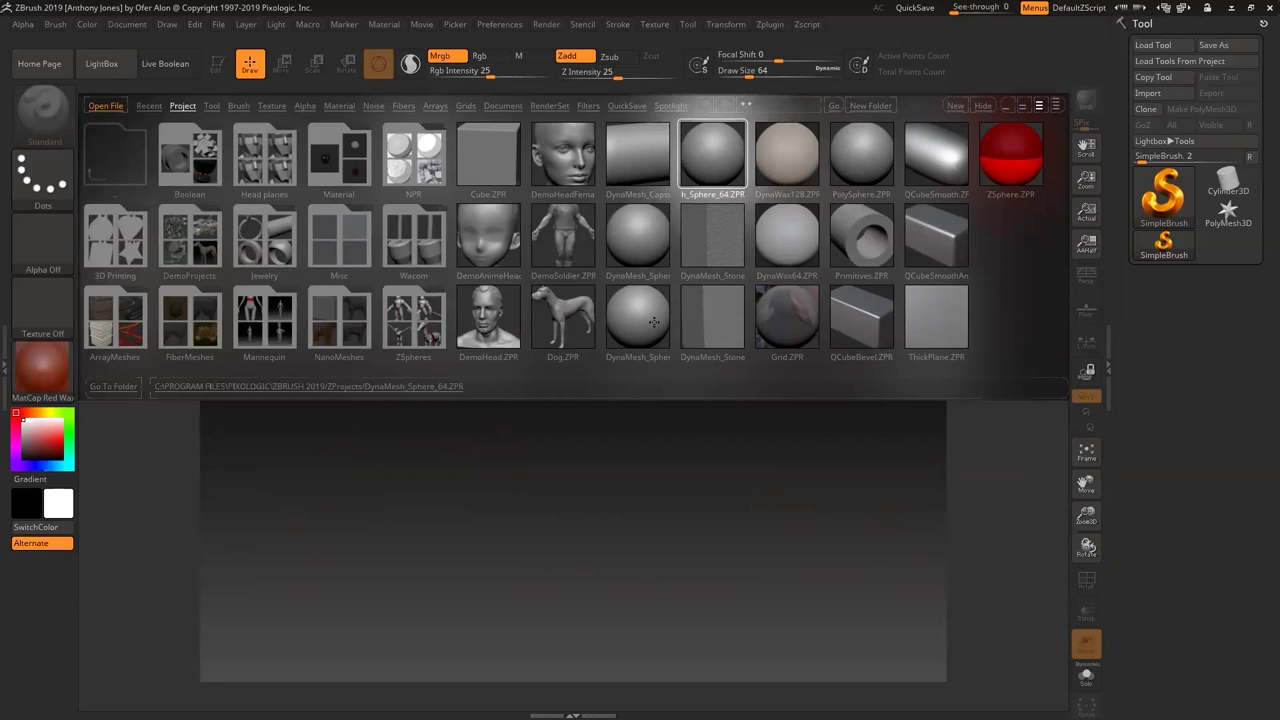
pyautogui.doubleClick(703, 160)
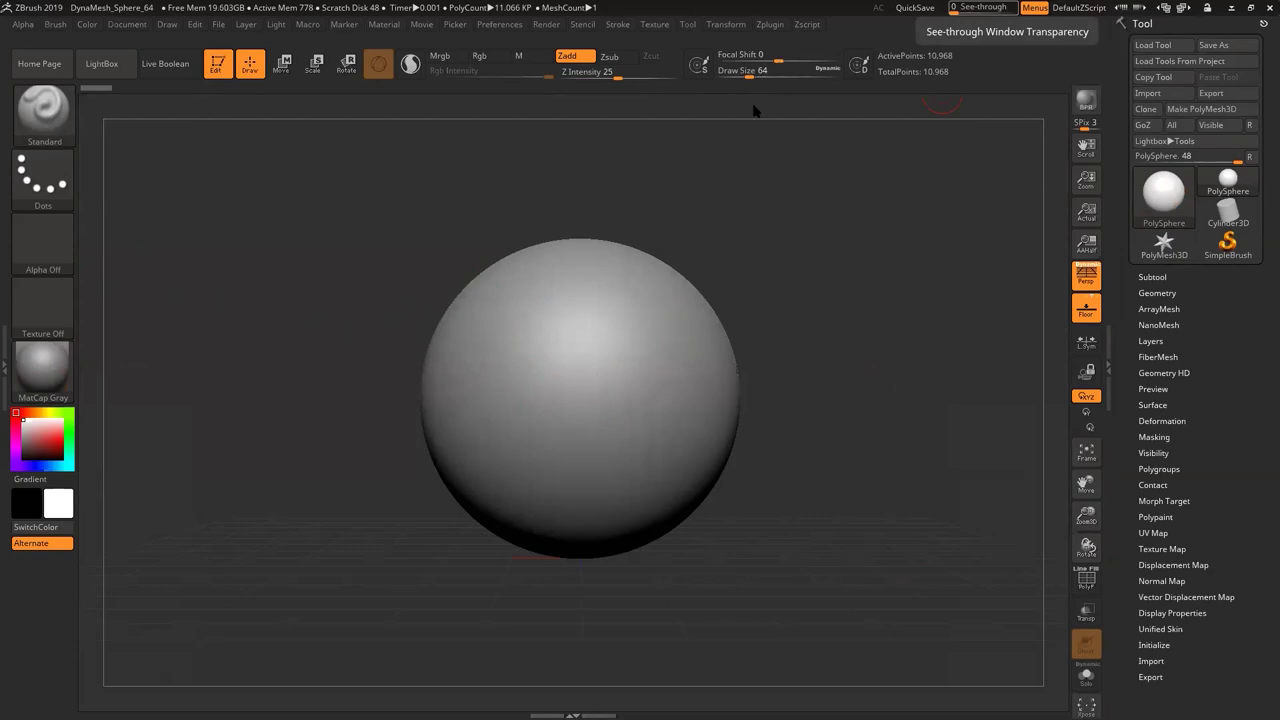
pyautogui.click(505, 28)
pyautogui.click(503, 29)
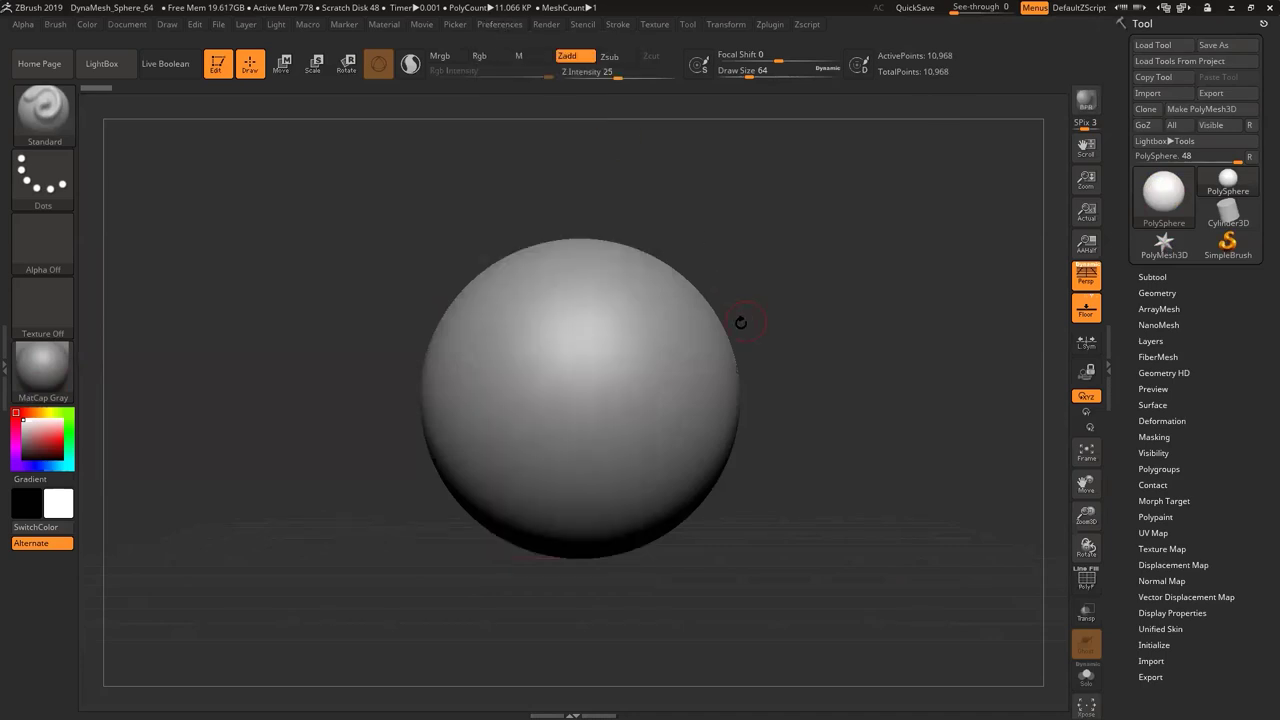
pyautogui.rightClick(625, 322)
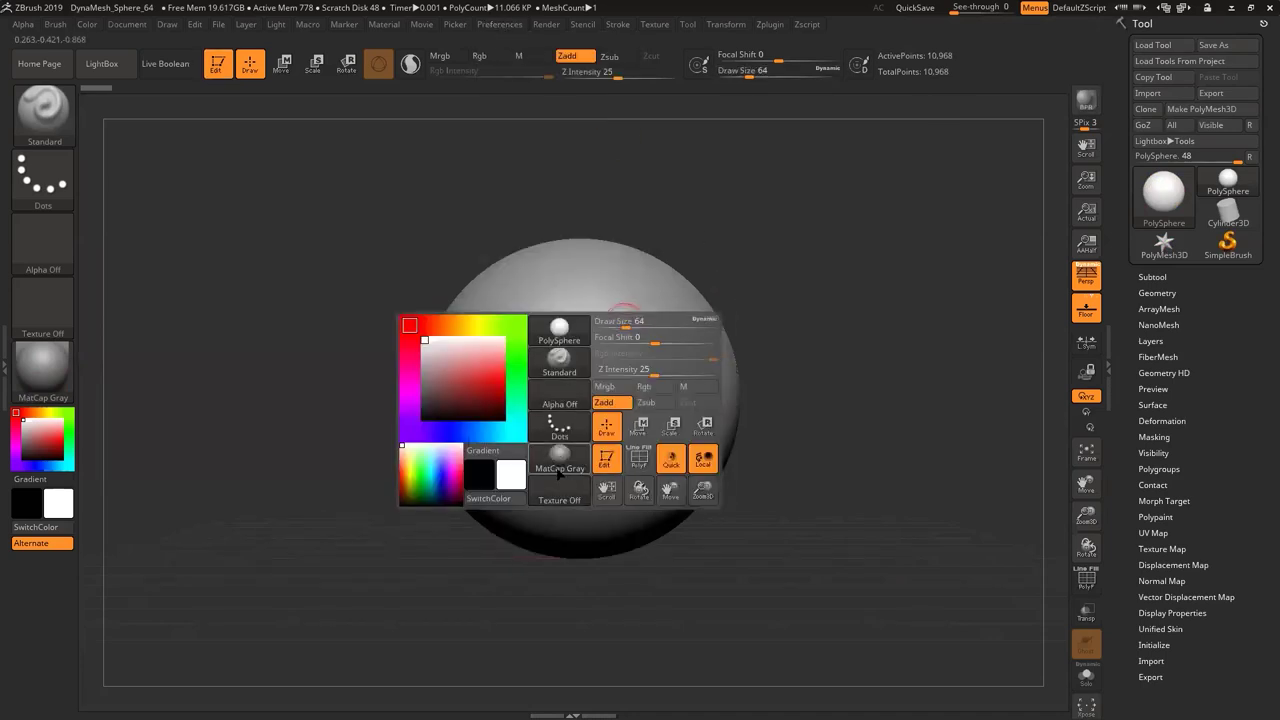
pyautogui.click(562, 467)
# Assign 1 as the custom hotkey for the Move brush and use it to activate that brush
pyautogui.rightClick(475, 351)
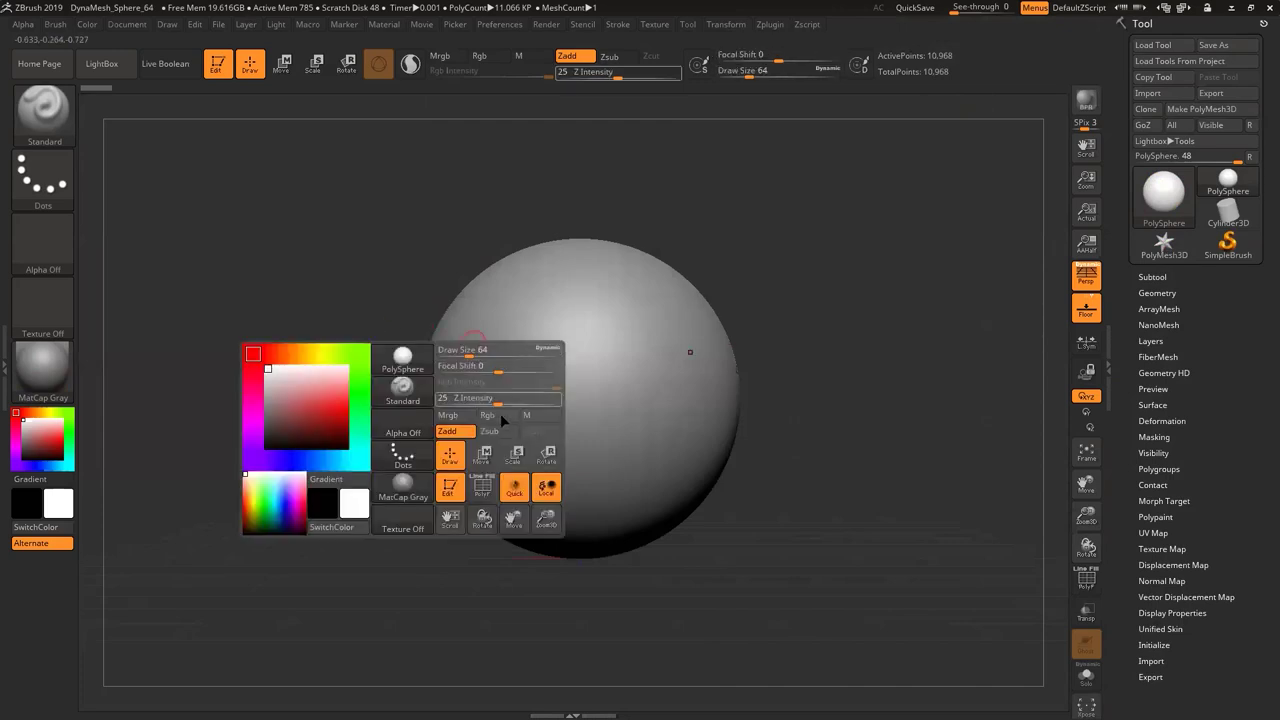
pyautogui.click(402, 390)
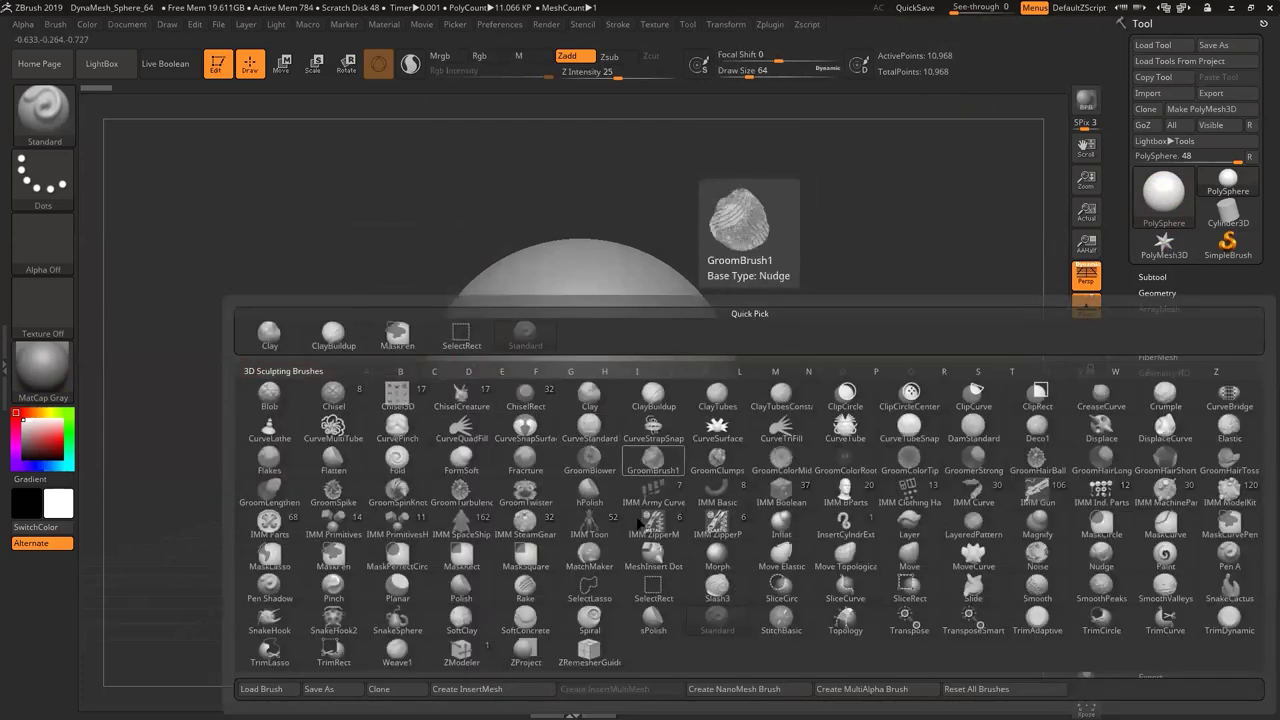
pyautogui.press('m')
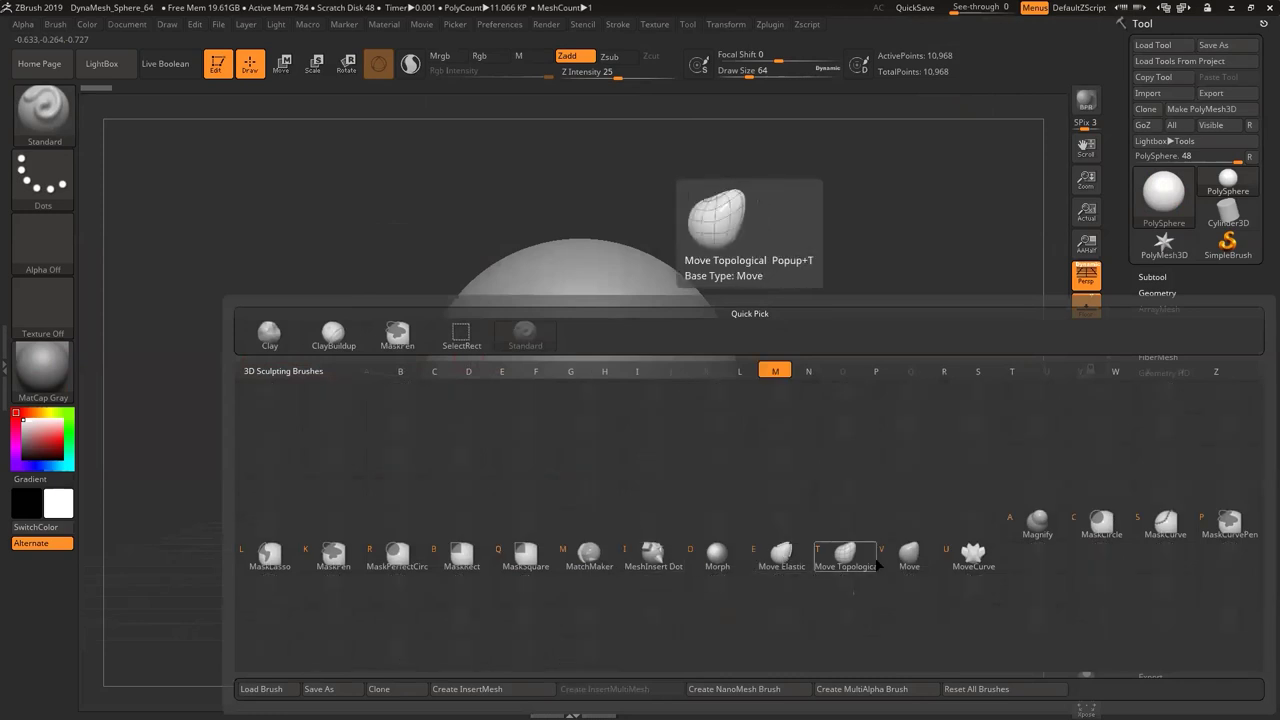
pyautogui.keyDown('ctrl'); pyautogui.keyDown('alt'); pyautogui.click(916, 562); pyautogui.keyUp('alt'); pyautogui.keyUp('ctrl')
pyautogui.press('1')
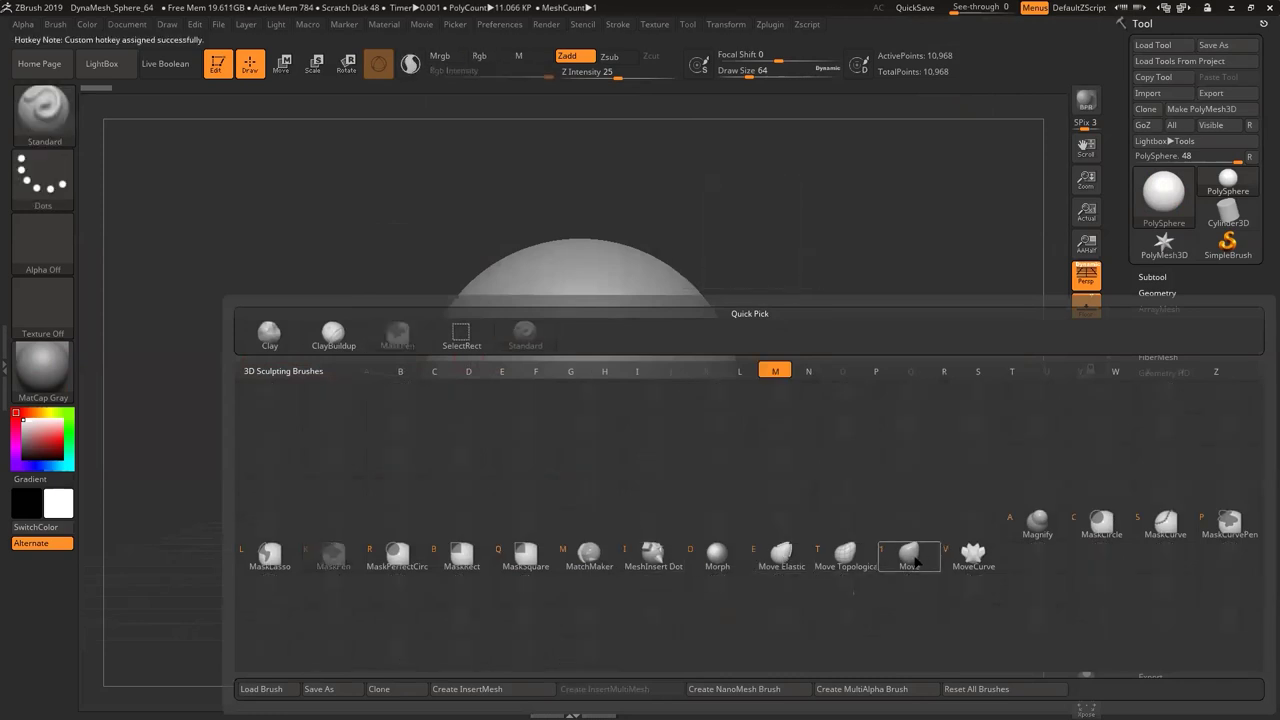
pyautogui.moveTo(600, 378); pyautogui.dragTo(606, 396)
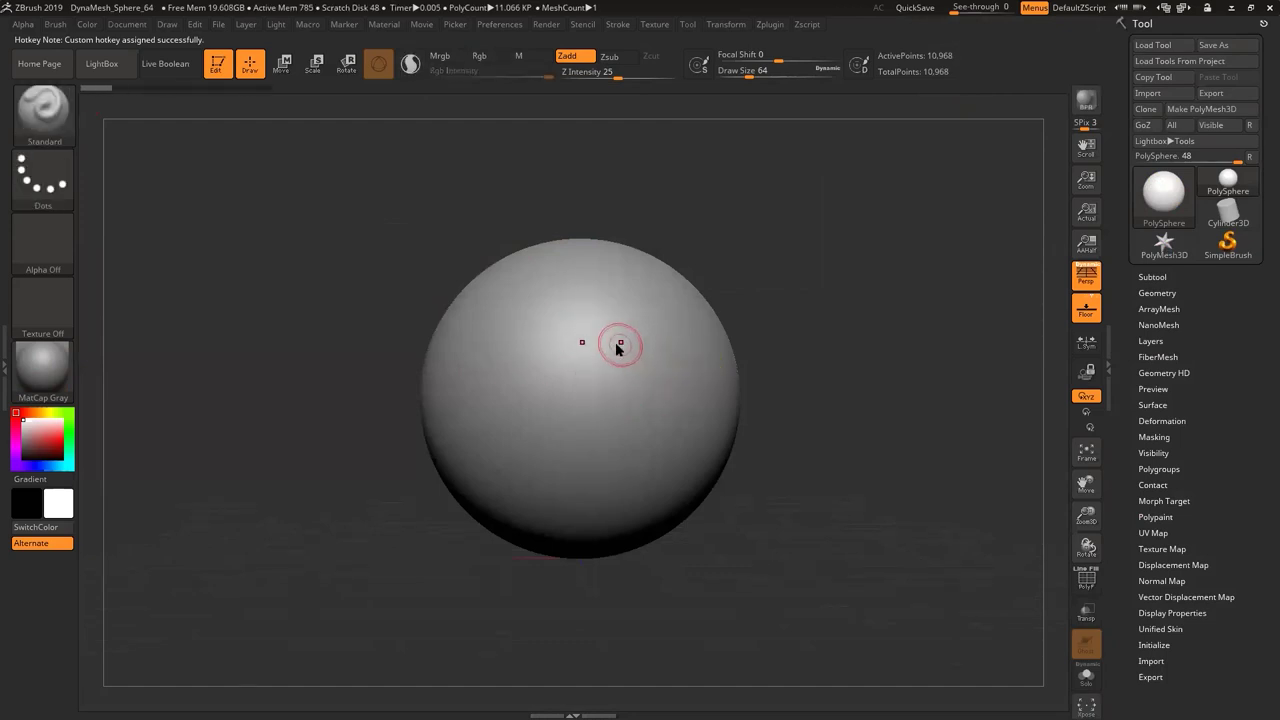
pyautogui.press('b')
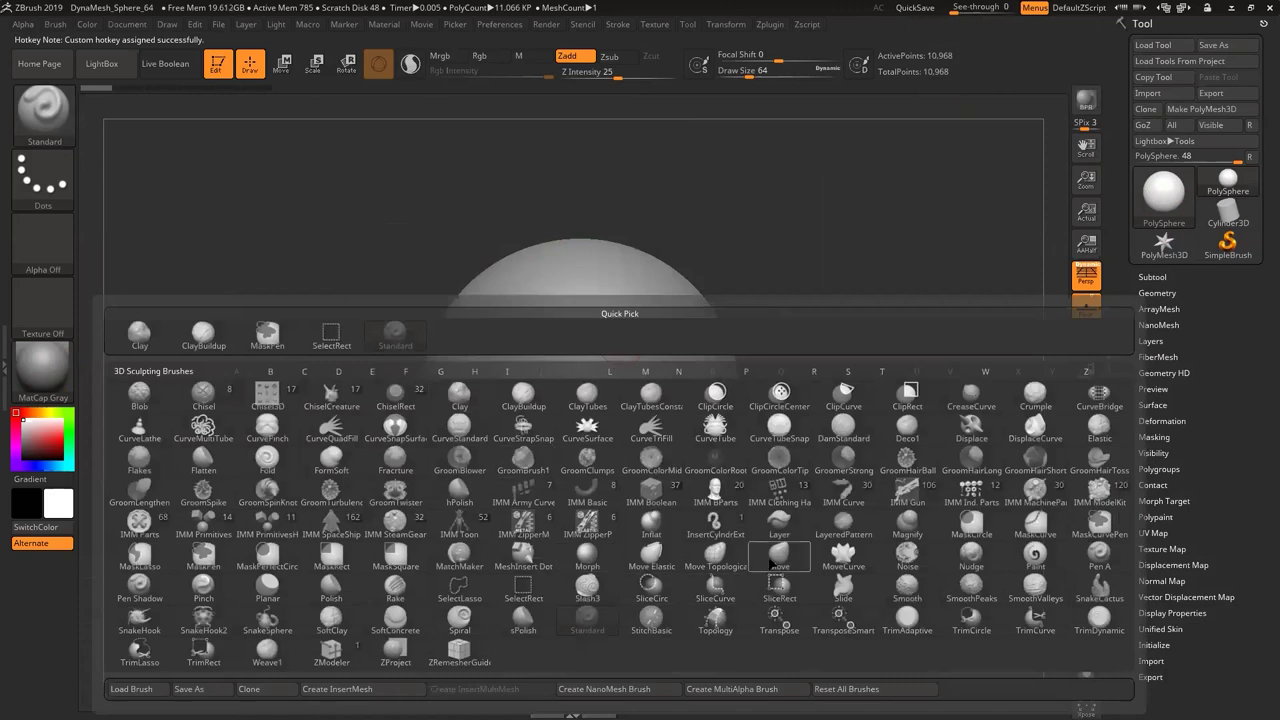
pyautogui.keyDown('ctrl'); pyautogui.keyDown('alt'); pyautogui.click(771, 563); pyautogui.keyUp('alt'); pyautogui.keyUp('ctrl')
pyautogui.press('1')
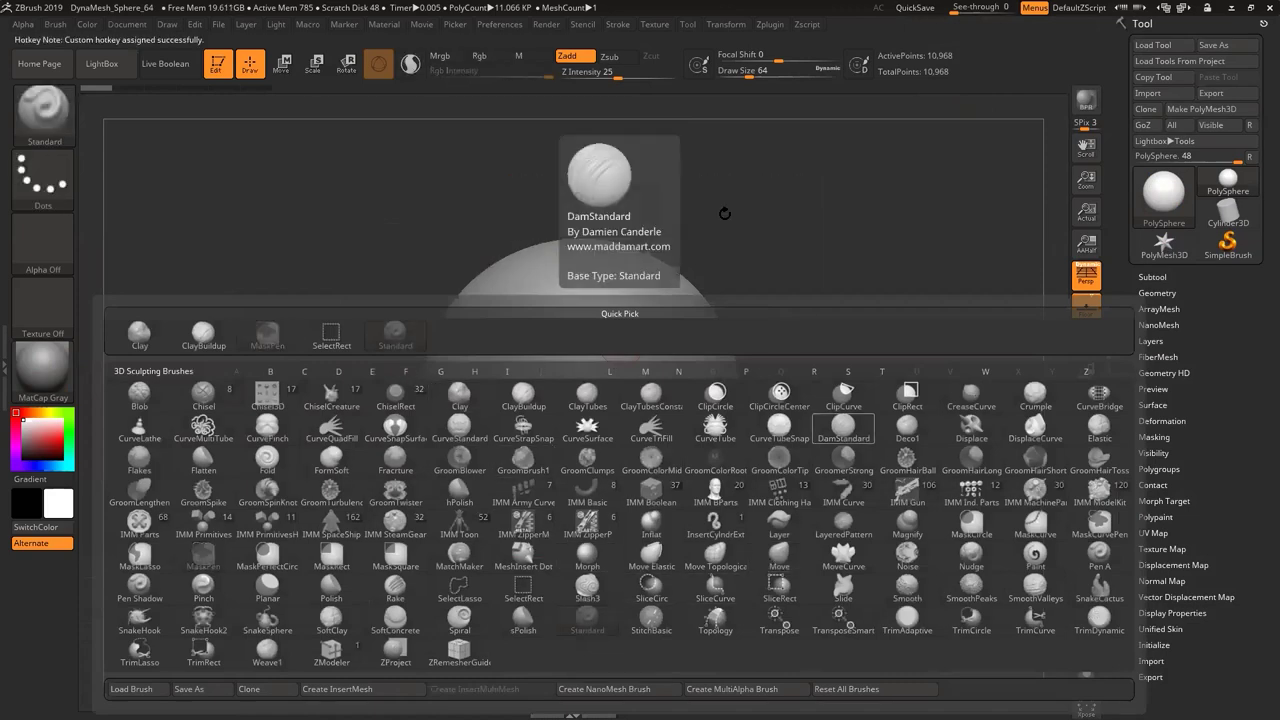
pyautogui.press('1')
# Assign a custom number hotkey to the TrimDynamic brush and switch back to the Move brush
pyautogui.press('b')
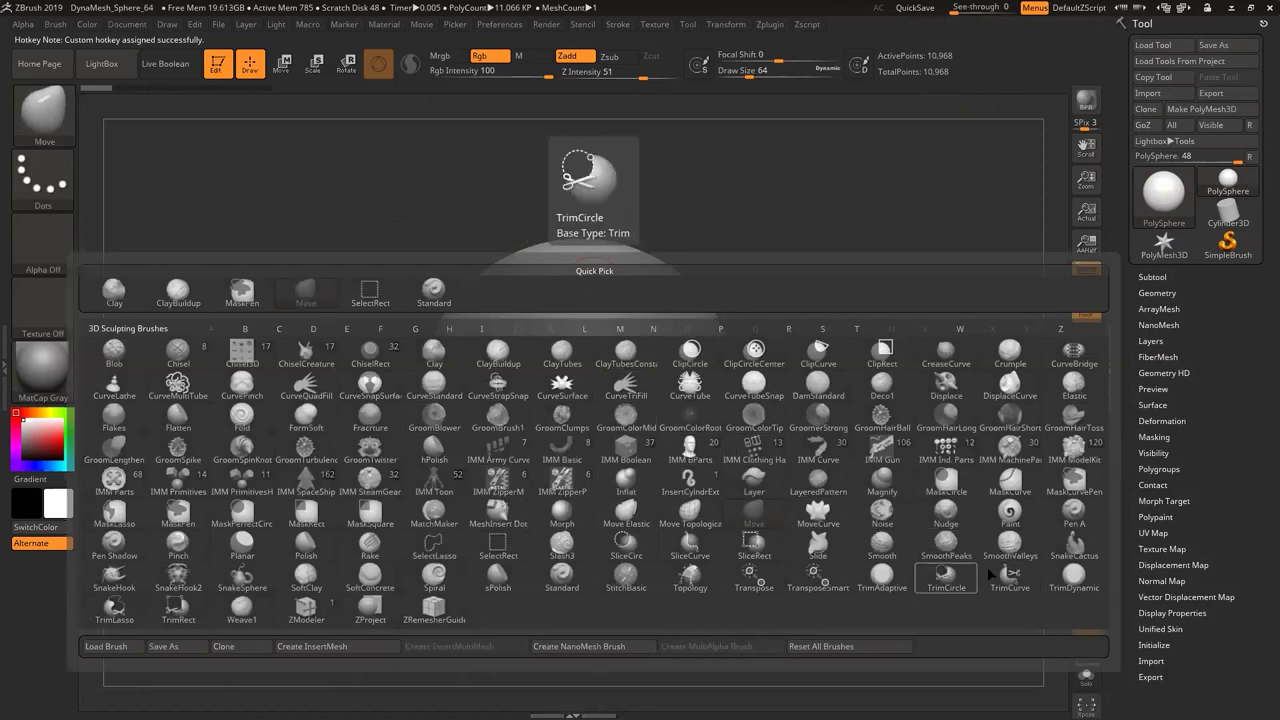
pyautogui.keyDown('ctrl'); pyautogui.keyDown('alt'); pyautogui.click(1084, 588); pyautogui.keyUp('alt'); pyautogui.keyUp('ctrl')
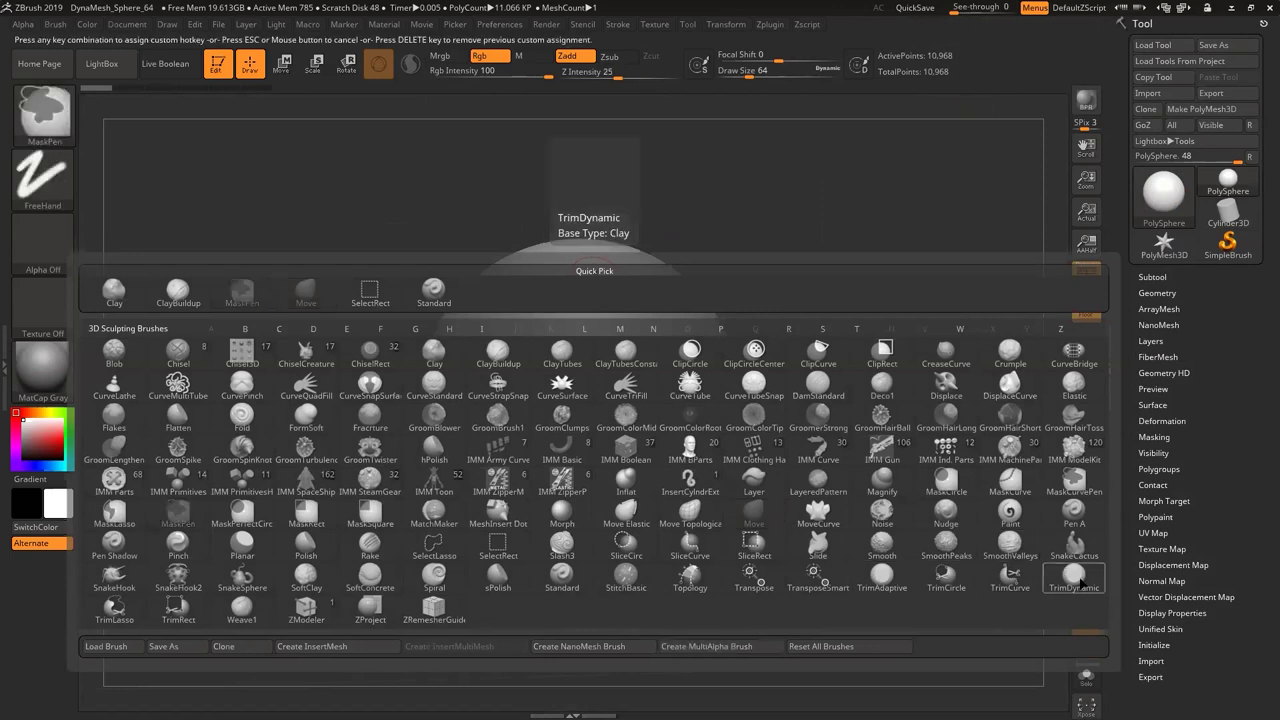
pyautogui.press('3')
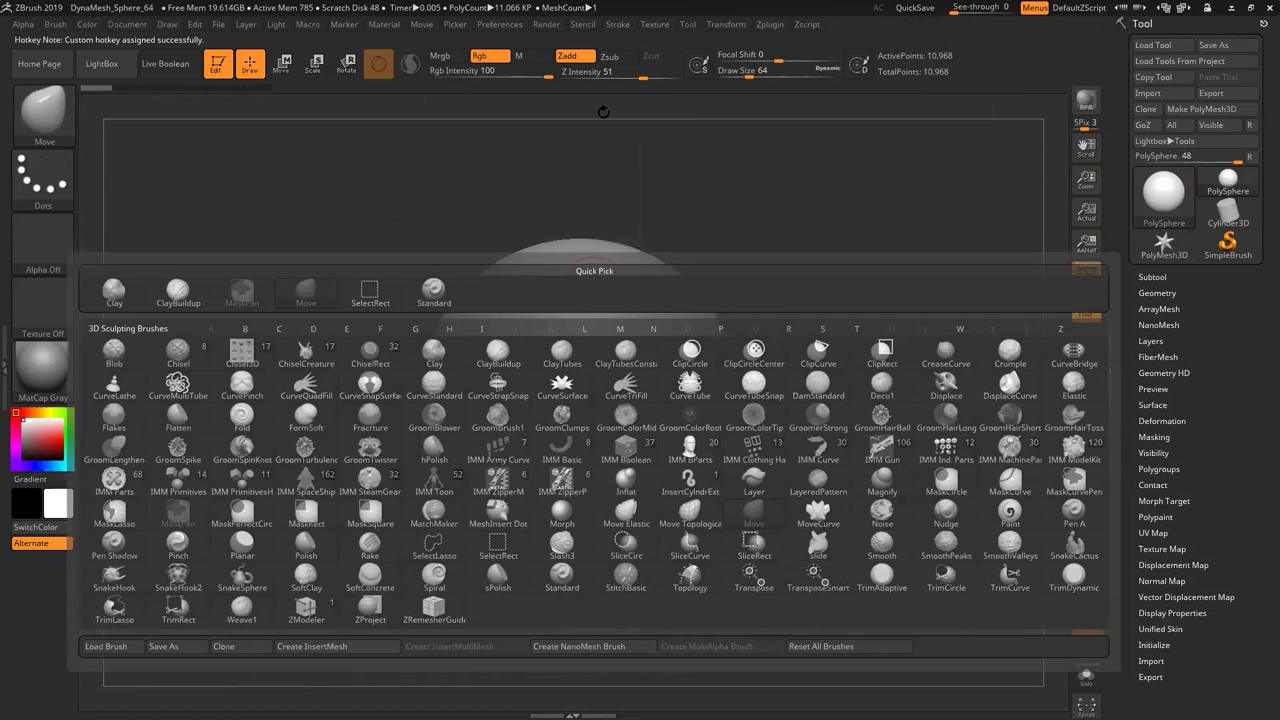
pyautogui.press('3')
pyautogui.press('1')
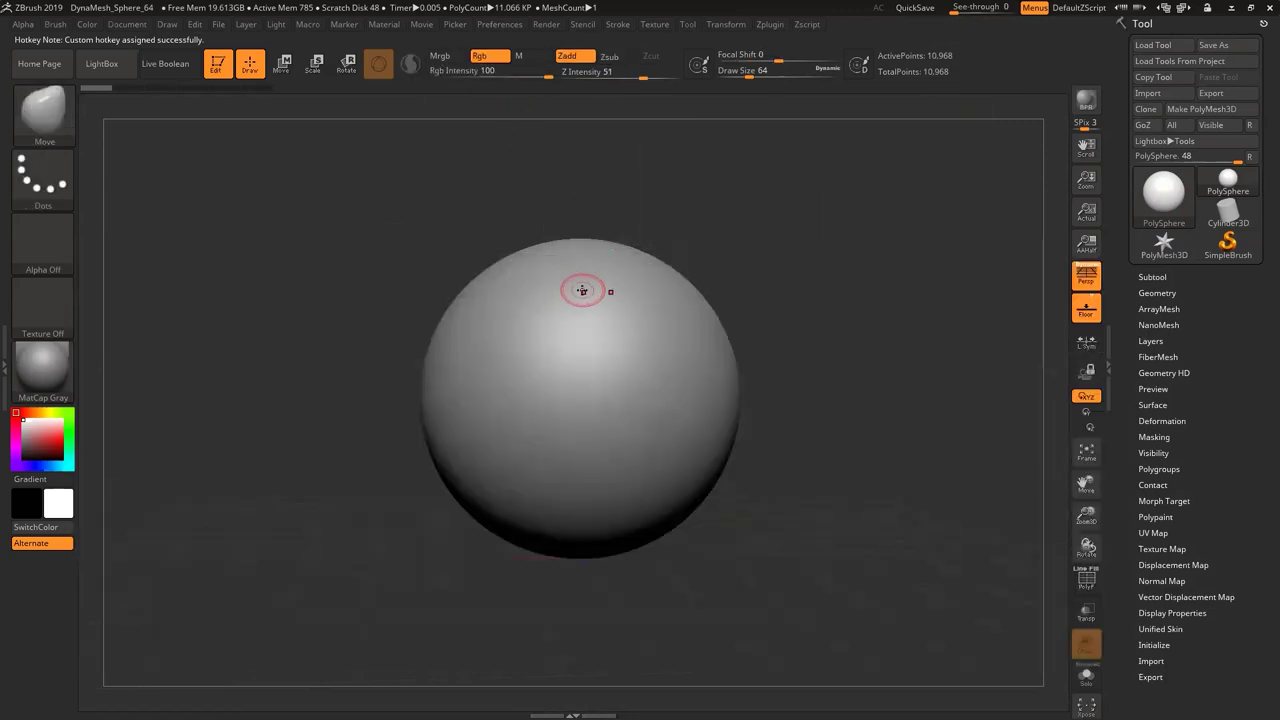
pyautogui.press('b')
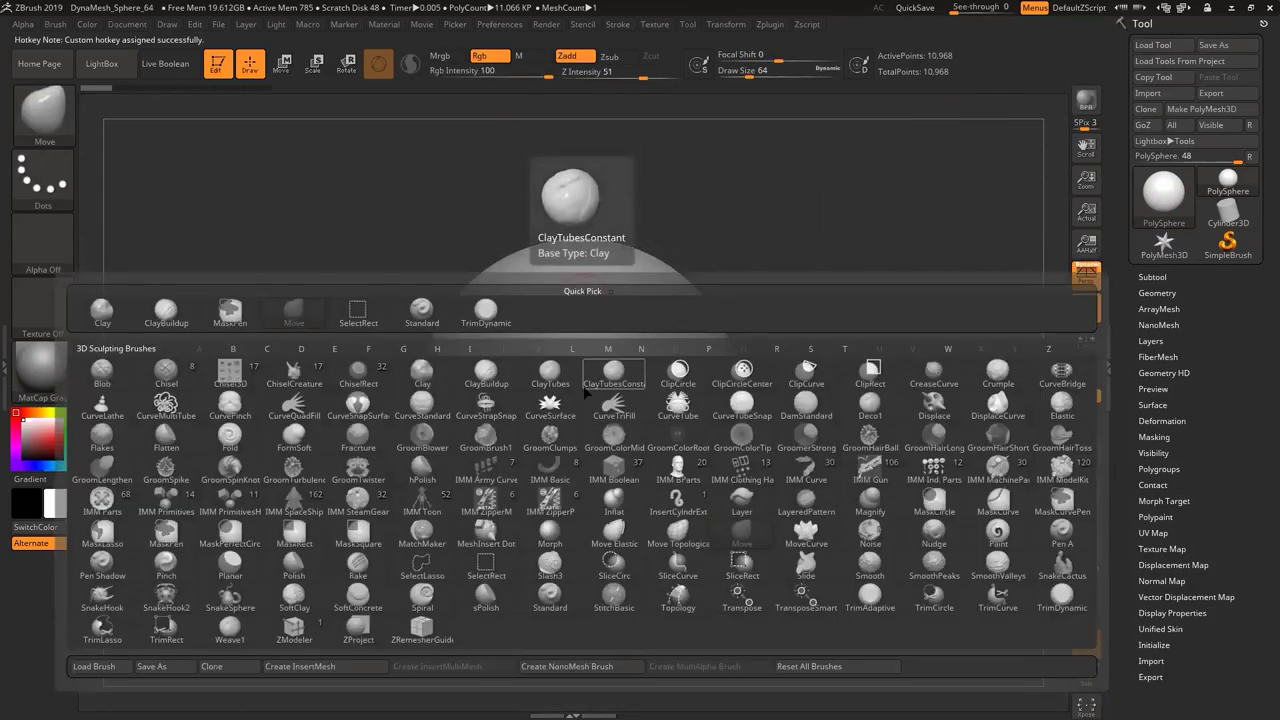
pyautogui.keyDown('ctrl'); pyautogui.keyDown('alt'); pyautogui.click(812, 418); pyautogui.keyUp('alt'); pyautogui.keyUp('ctrl')
pyautogui.press('Escape')
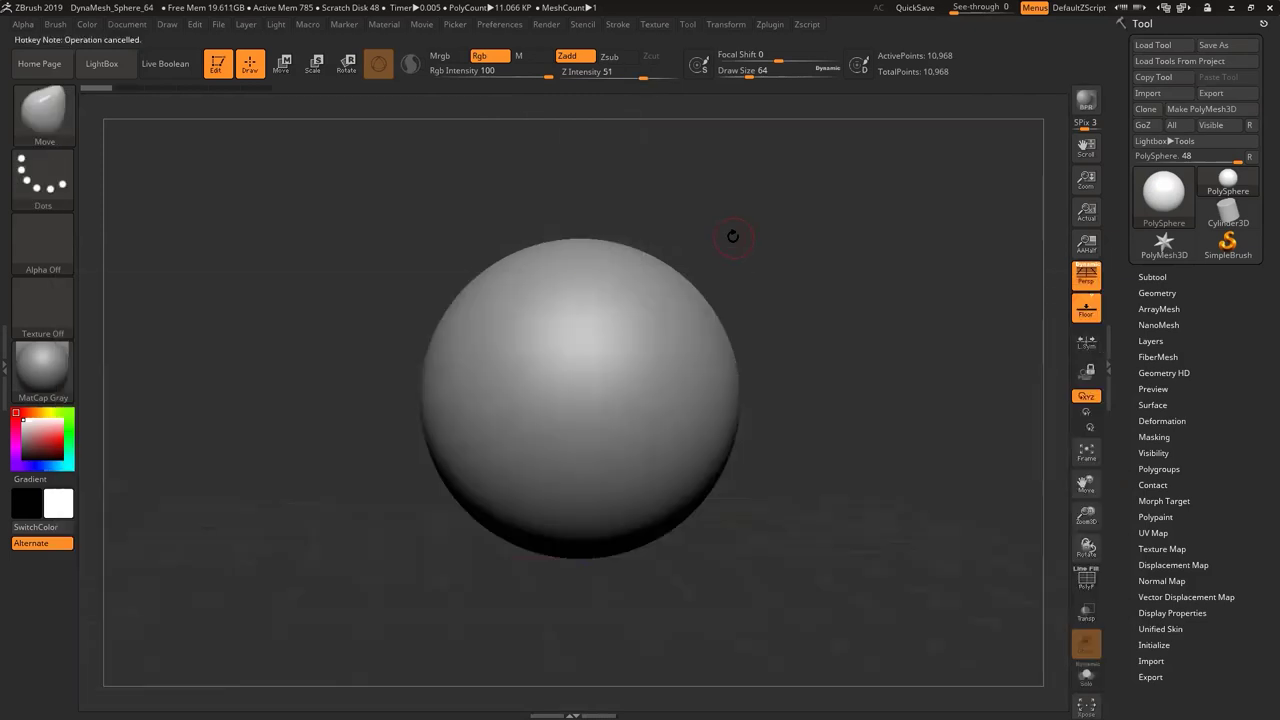
# Test the assigned hotkeys by switching between the TrimDynamic and Move brushes
pyautogui.press('2')
pyautogui.press('1')
pyautogui.press('2')
# Assign 3 as the custom hotkey for the DamStandard brush and use it to activate that brush
pyautogui.press('b')
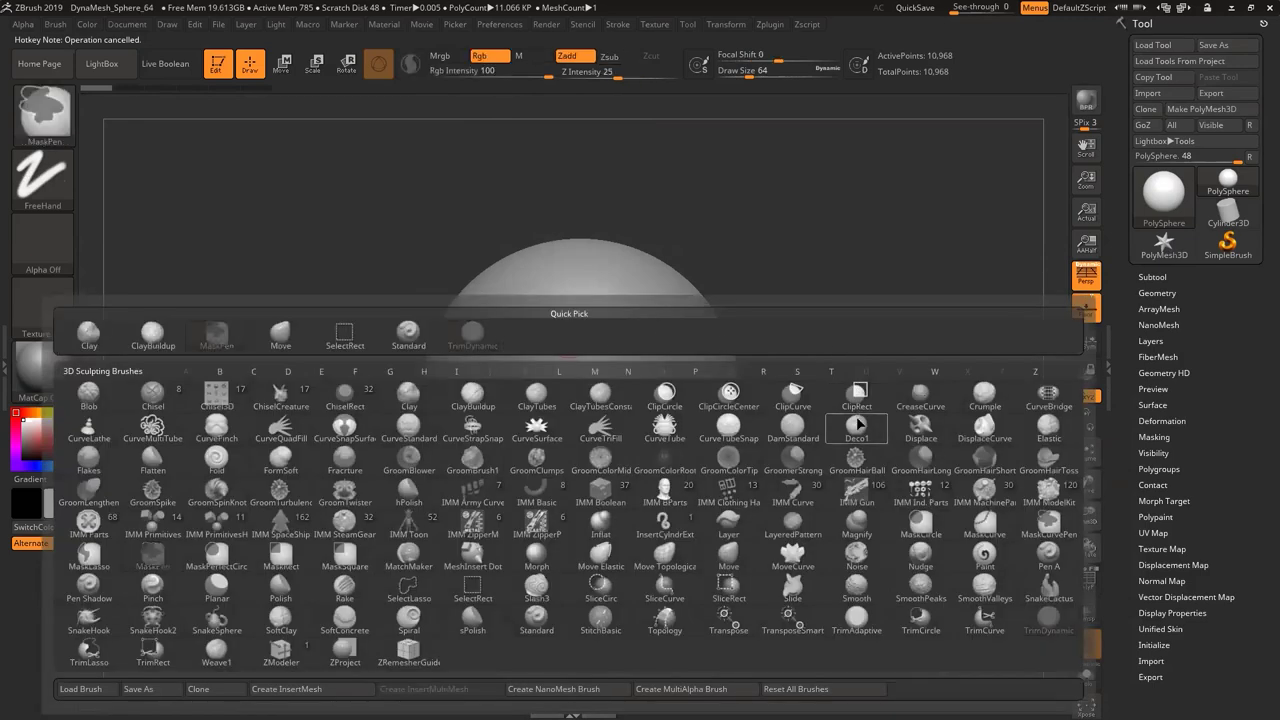
pyautogui.keyDown('ctrl'); pyautogui.keyDown('alt'); pyautogui.click(806, 437); pyautogui.keyUp('alt'); pyautogui.keyUp('ctrl')
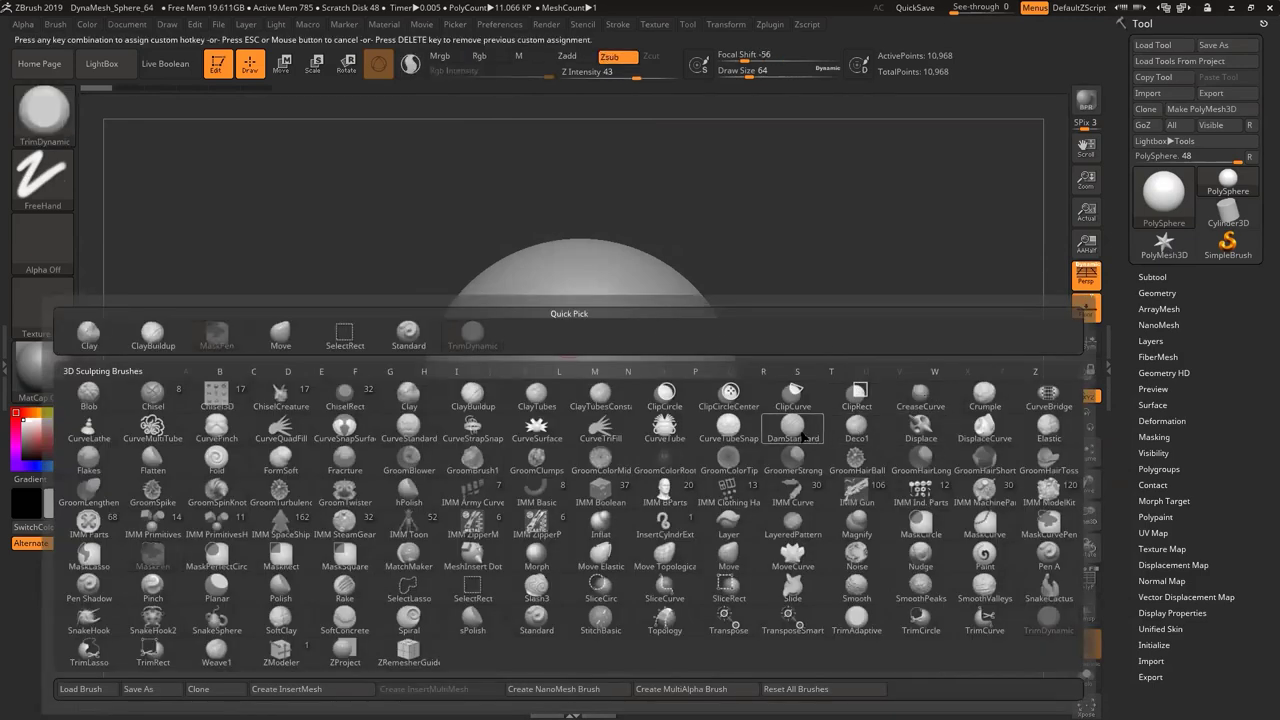
pyautogui.press('3')
pyautogui.press('3')
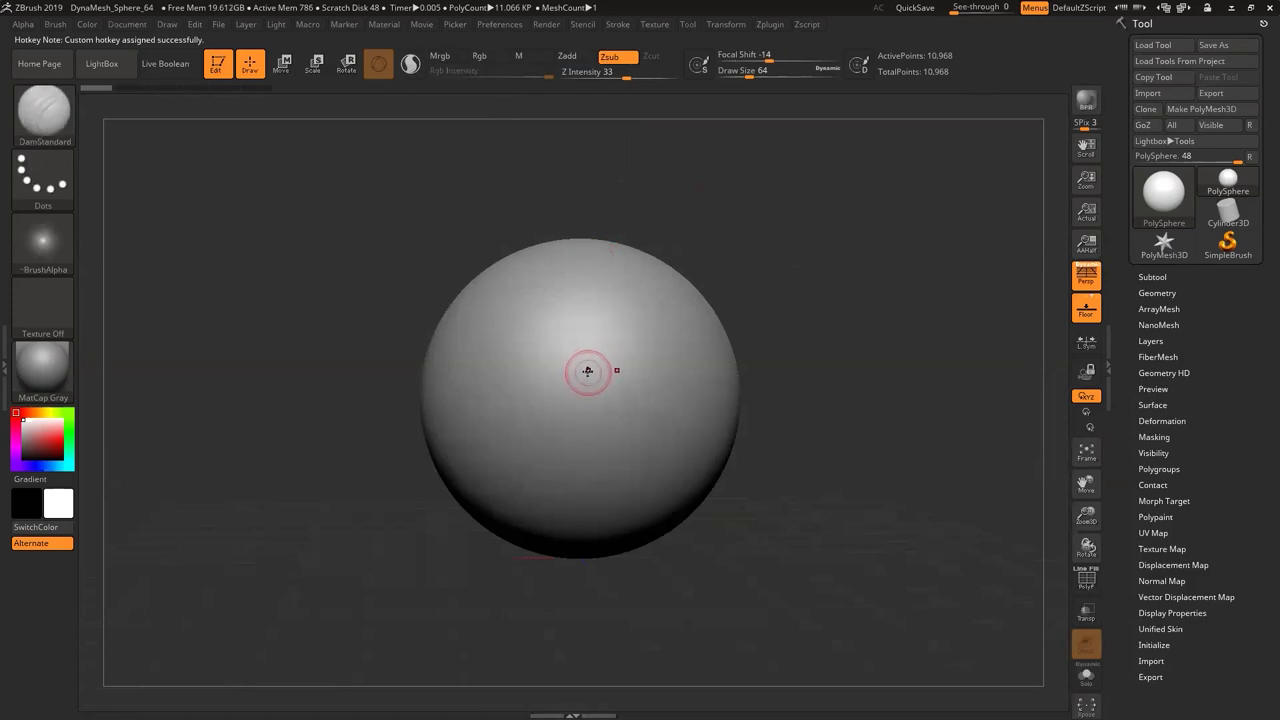
# Select the Clay brush, keep Edit mode on, and set the draw size to 158
pyautogui.press('b')
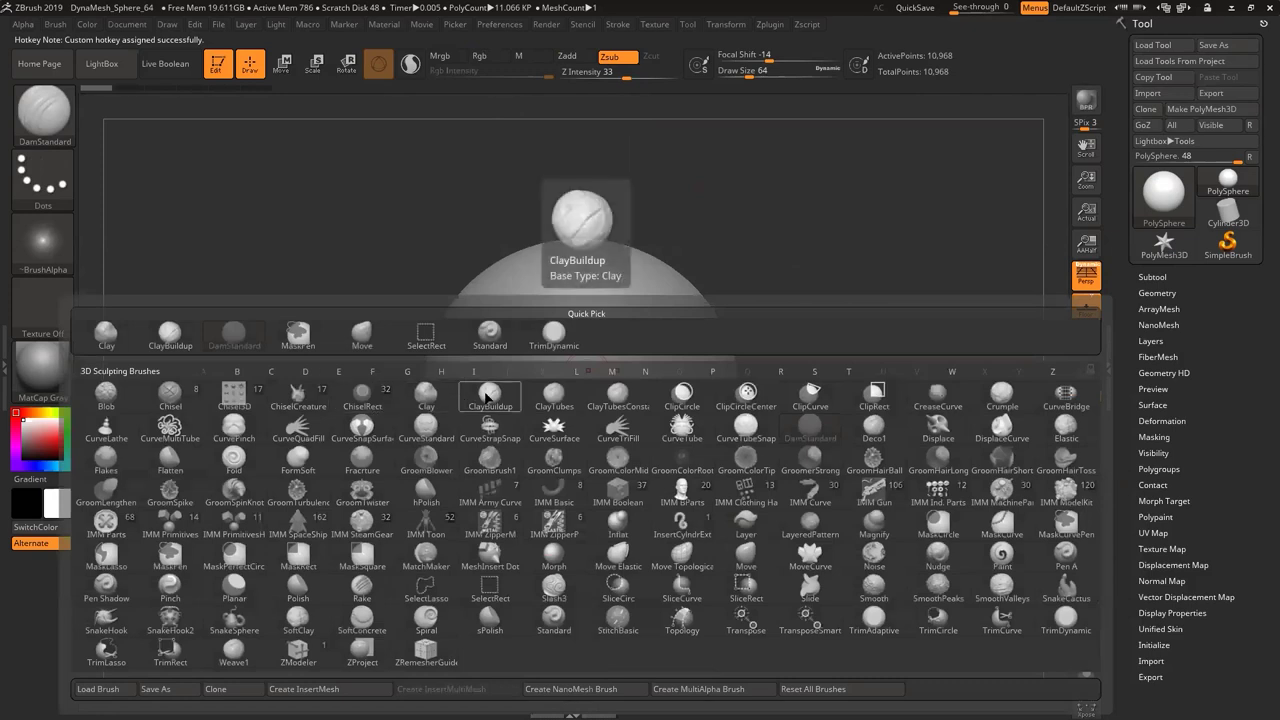
pyautogui.click(427, 395)
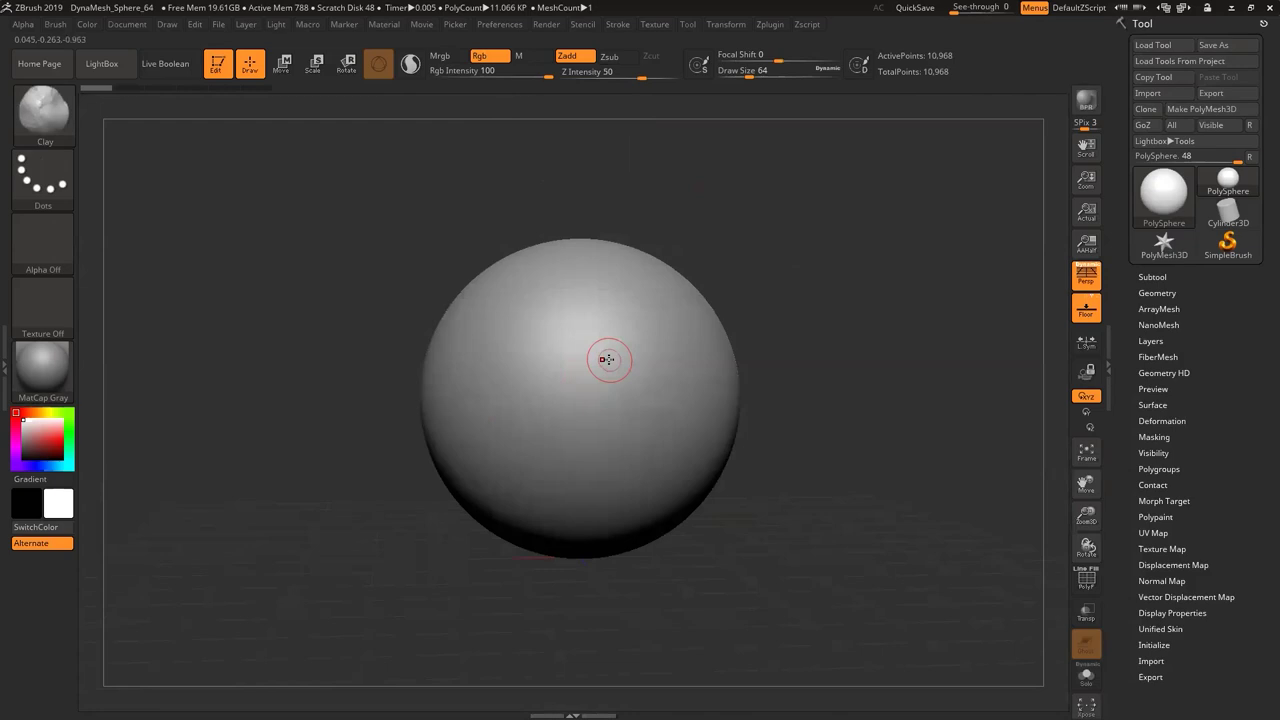
pyautogui.press('t')
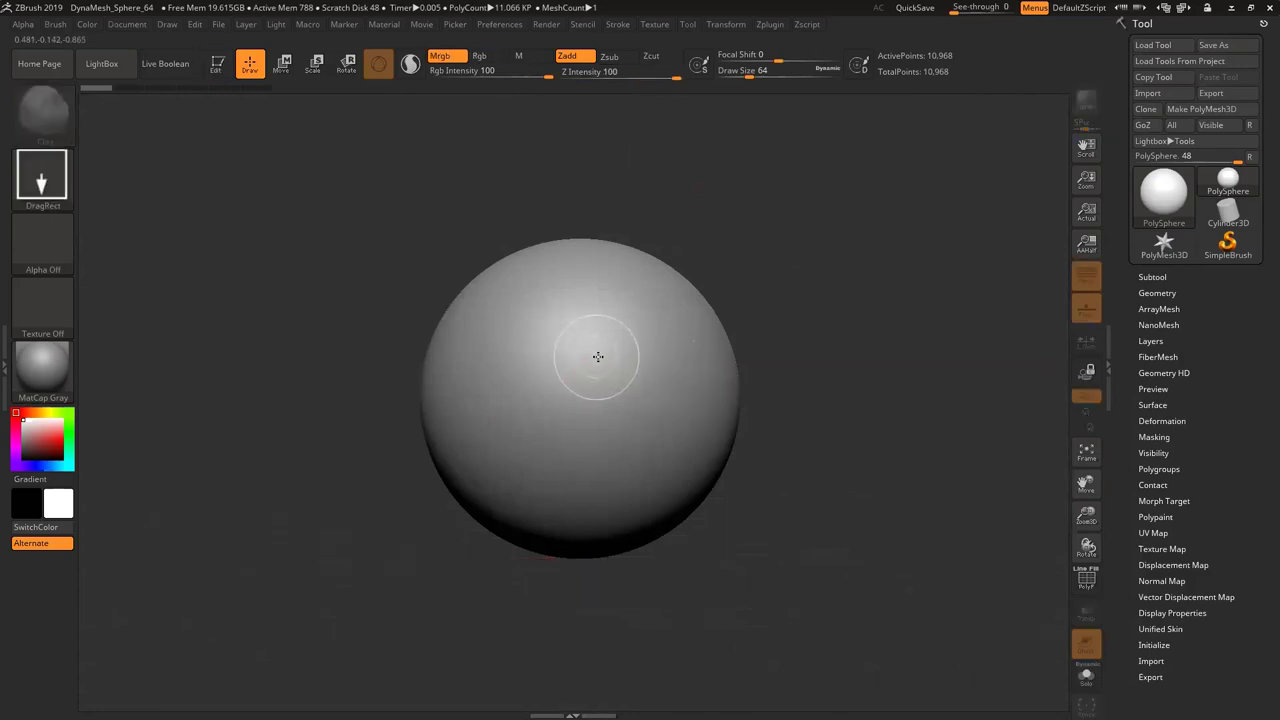
pyautogui.press('t')
pyautogui.press('space')
pyautogui.moveTo(588, 360); pyautogui.dragTo(595, 359)
# Try Clay brush strokes across the front of the sphere and undo them
pyautogui.moveTo(601, 313)
pyautogui.mouseDown()
pyautogui.moveTo(567, 380)
pyautogui.moveTo(520, 357)
pyautogui.moveTo(540, 363)
pyautogui.moveTo(566, 303)
pyautogui.moveTo(519, 382)
pyautogui.moveTo(563, 345)
pyautogui.mouseUp()
pyautogui.hotkey('ctrl', 'z')
pyautogui.hotkey('ctrl', 'z')
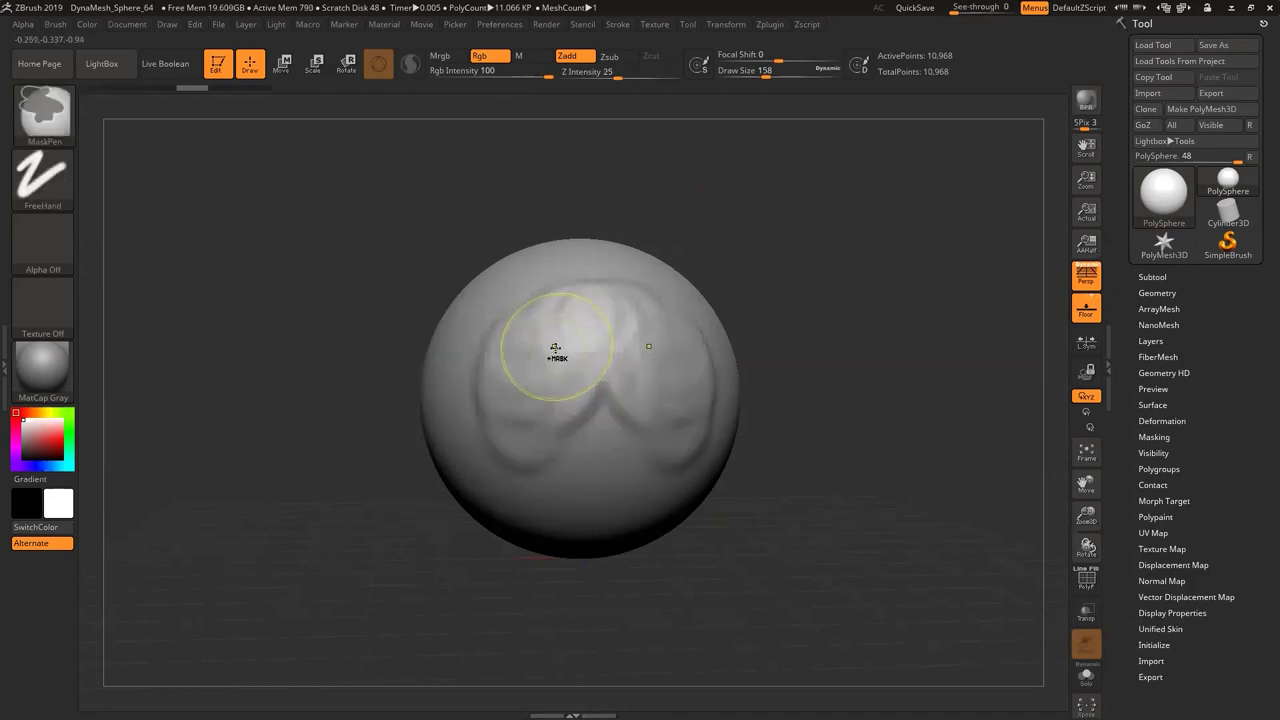
# Try a ClayBuildup brush stroke on the front of the sphere and undo it
pyautogui.press('b')
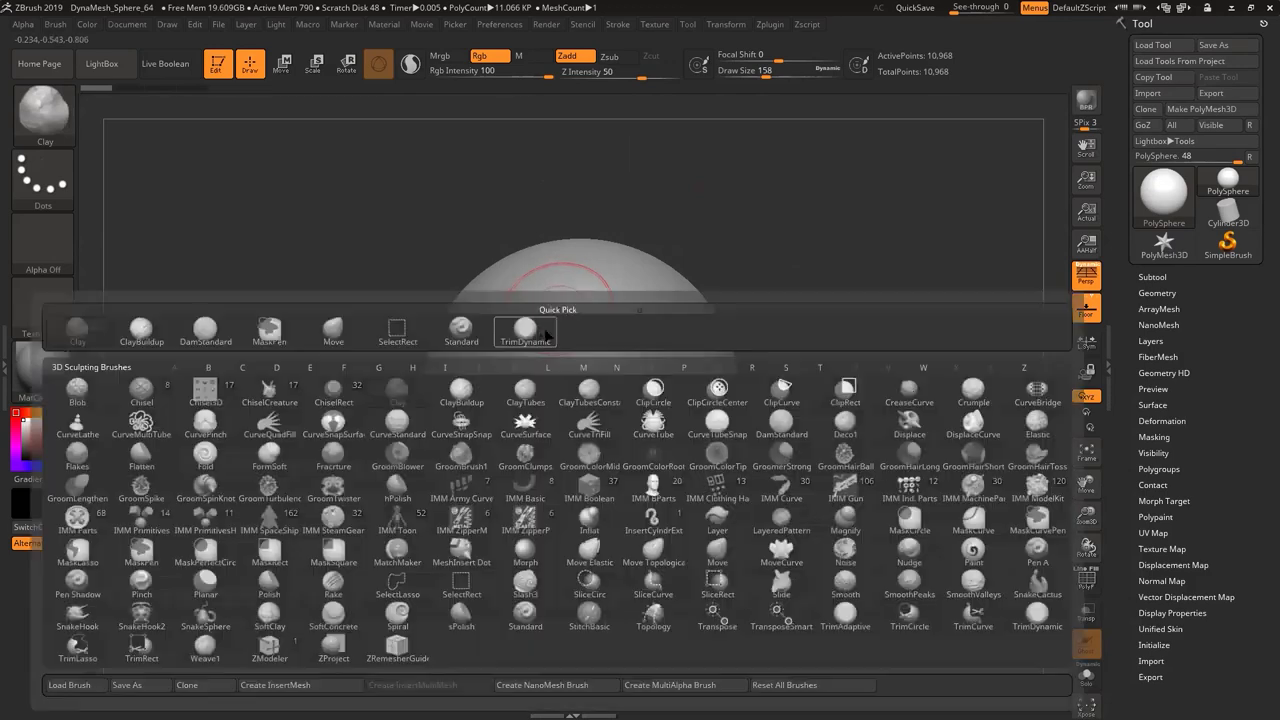
pyautogui.click(467, 404)
pyautogui.moveTo(580, 335)
pyautogui.mouseDown()
pyautogui.moveTo(498, 361)
pyautogui.moveTo(508, 394)
pyautogui.mouseUp()
pyautogui.hotkey('ctrl', 'z')
pyautogui.press('space')
# Lay down ClayTubes brush strokes across the front of the sphere
pyautogui.press('b')
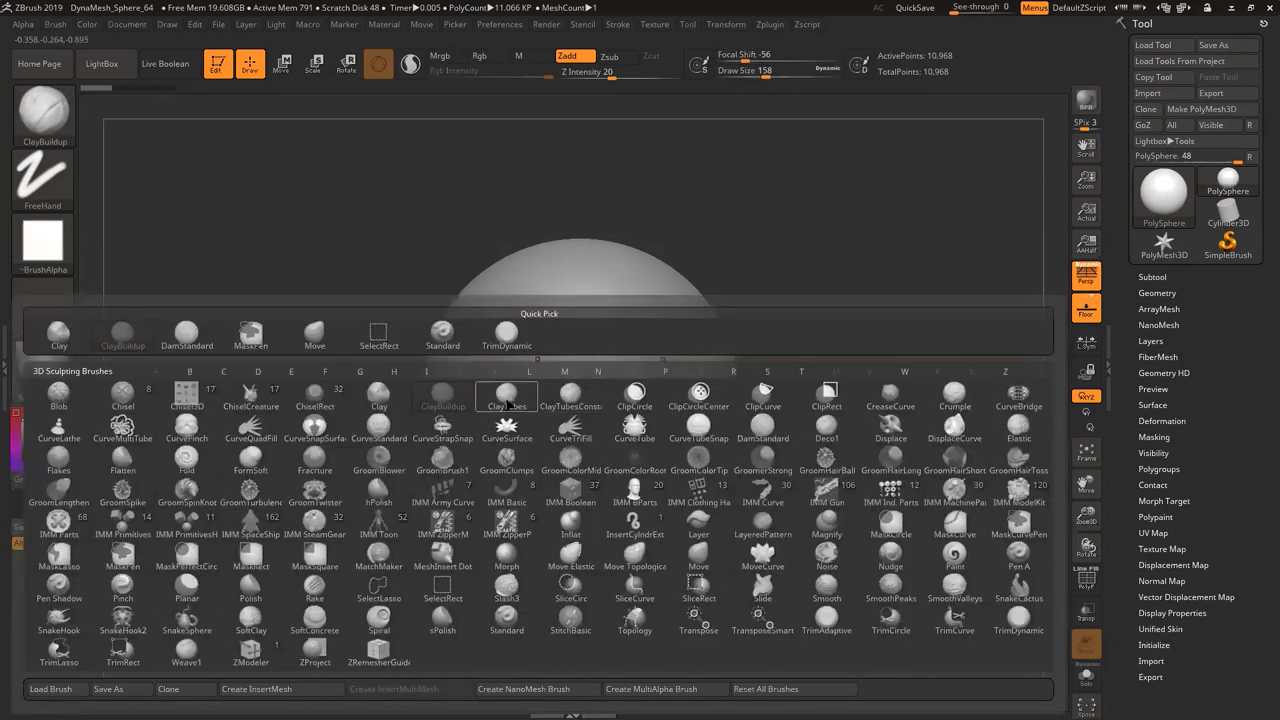
pyautogui.click(508, 398)
pyautogui.moveTo(535, 321)
pyautogui.mouseDown()
pyautogui.moveTo(555, 400)
pyautogui.moveTo(497, 416)
pyautogui.moveTo(506, 367)
pyautogui.moveTo(590, 418)
pyautogui.moveTo(515, 430)
pyautogui.moveTo(590, 428)
pyautogui.mouseUp()
pyautogui.press('space')
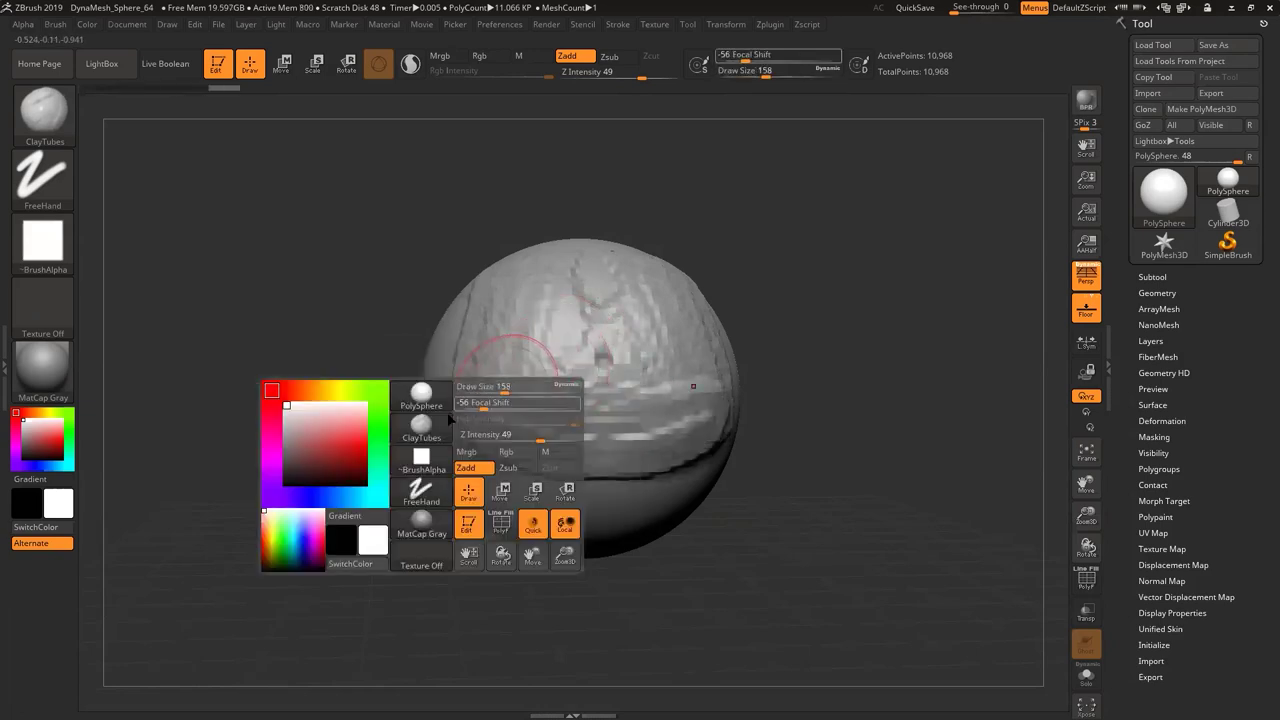
# Switch to the ClayBuildup brush, try strokes over the front of the sphere, and undo the last ones
pyautogui.press('b')
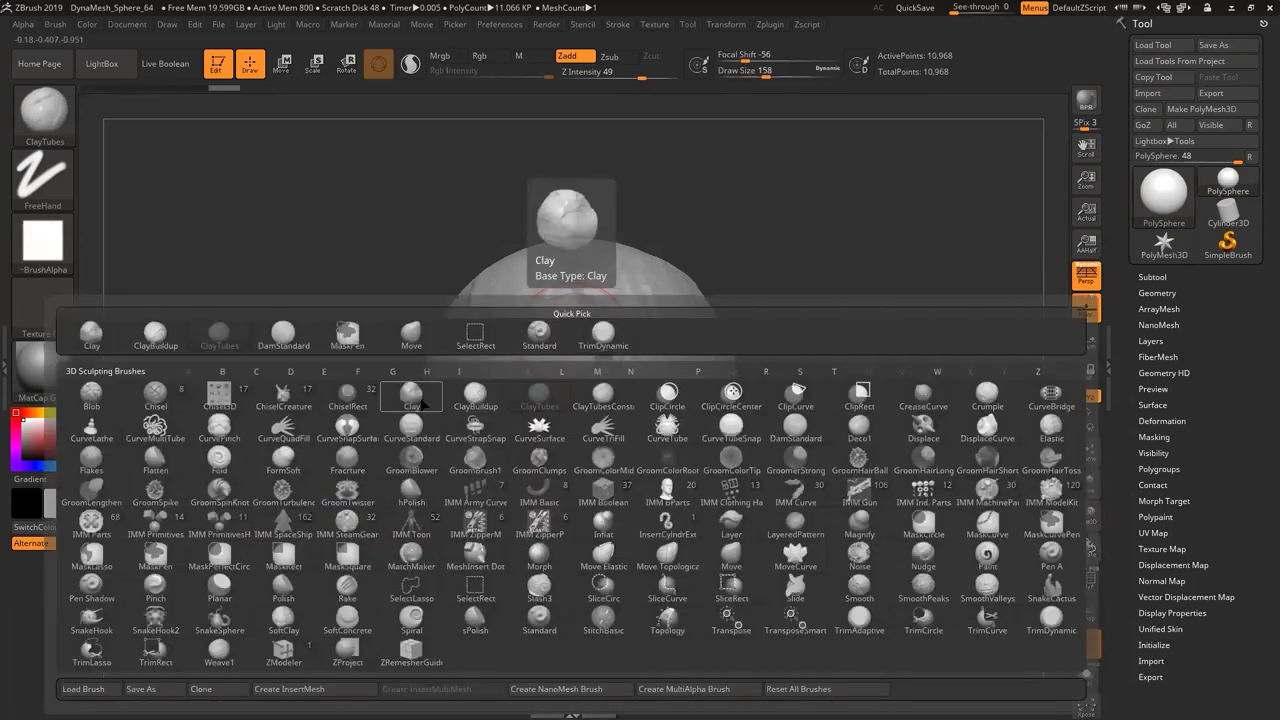
pyautogui.click(468, 398)
pyautogui.moveTo(537, 393)
pyautogui.mouseDown()
pyautogui.moveTo(529, 372)
pyautogui.moveTo(530, 385)
pyautogui.mouseUp()
pyautogui.moveTo(545, 436)
pyautogui.mouseDown()
pyautogui.moveTo(625, 446)
pyautogui.moveTo(655, 429)
pyautogui.mouseUp()
pyautogui.moveTo(758, 364)
pyautogui.mouseDown()
pyautogui.moveTo(843, 346)
pyautogui.moveTo(831, 340)
pyautogui.moveTo(846, 349)
pyautogui.moveTo(780, 357)
pyautogui.mouseUp()
pyautogui.hotkey('ctrl', 'z')
pyautogui.hotkey('ctrl', 'z')
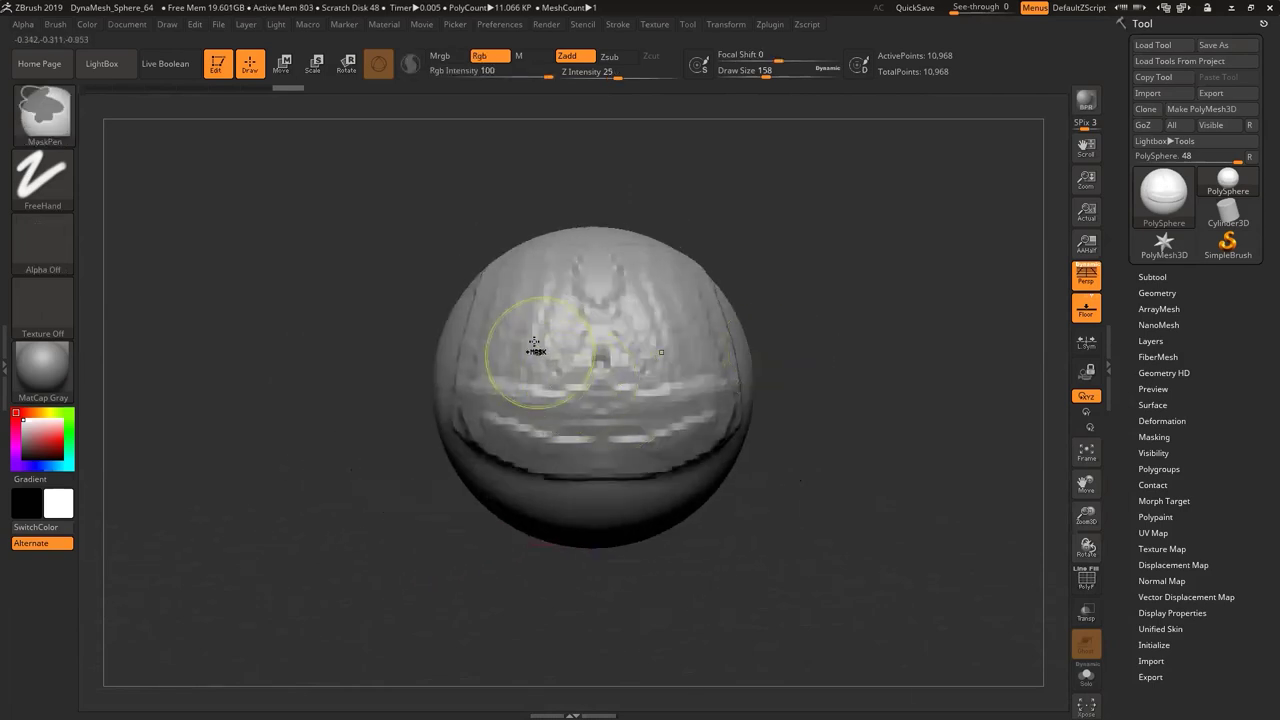
# Carve deep eye-socket hollows into both sides of the face with subtractive ClayBuildup strokes, and remesh the DynaMesh
pyautogui.moveTo(514, 352)
pyautogui.keyDown('alt'); pyautogui.mouseDown()
pyautogui.moveTo(540, 430)
pyautogui.moveTo(480, 344)
pyautogui.mouseUp(); pyautogui.keyUp('alt')
pyautogui.moveTo(339, 487)
pyautogui.mouseDown()
pyautogui.moveTo(452, 484)
pyautogui.moveTo(412, 484)
pyautogui.mouseUp()
pyautogui.keyDown('alt'); pyautogui.moveTo(488, 380); pyautogui.dragTo(497, 376); pyautogui.keyUp('alt')
pyautogui.moveTo(463, 434)
pyautogui.keyDown('alt'); pyautogui.mouseDown()
pyautogui.moveTo(508, 440)
pyautogui.moveTo(446, 384)
pyautogui.moveTo(458, 419)
pyautogui.moveTo(446, 440)
pyautogui.mouseUp(); pyautogui.keyUp('alt')
pyautogui.moveTo(512, 396)
pyautogui.keyDown('alt'); pyautogui.mouseDown()
pyautogui.moveTo(470, 460)
pyautogui.moveTo(496, 462)
pyautogui.mouseUp(); pyautogui.keyUp('alt')
pyautogui.moveTo(500, 362)
pyautogui.keyDown('alt'); pyautogui.mouseDown()
pyautogui.moveTo(436, 396)
pyautogui.moveTo(486, 337)
pyautogui.moveTo(428, 350)
pyautogui.moveTo(432, 325)
pyautogui.mouseUp(); pyautogui.keyUp('alt')
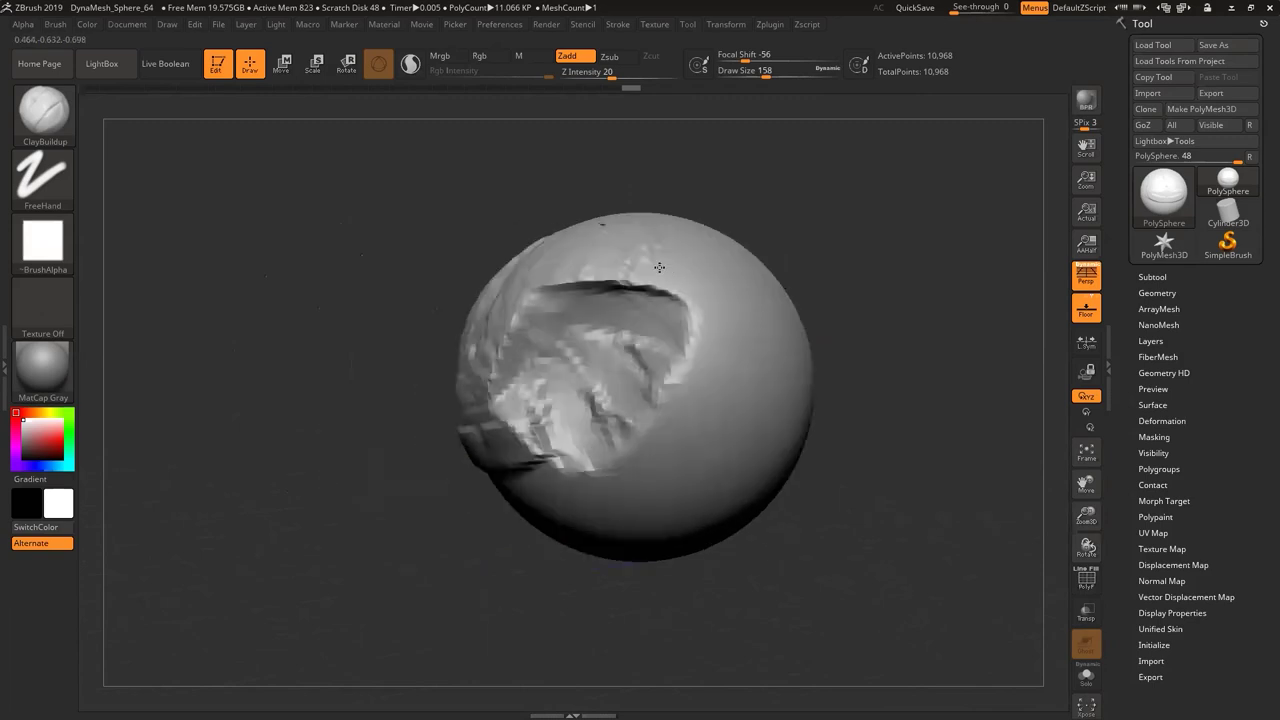
pyautogui.moveTo(659, 268)
pyautogui.mouseDown()
pyautogui.moveTo(737, 289)
pyautogui.moveTo(738, 256)
pyautogui.mouseUp()
pyautogui.moveTo(456, 318)
pyautogui.mouseDown()
pyautogui.moveTo(507, 306)
pyautogui.moveTo(480, 312)
pyautogui.mouseUp()
pyautogui.moveTo(750, 252)
pyautogui.keyDown('ctrl'); pyautogui.mouseDown()
pyautogui.moveTo(711, 223)
pyautogui.moveTo(708, 250)
pyautogui.mouseUp(); pyautogui.keyUp('ctrl')
# Flatten and soften the carved eye sockets and the surrounding face with the TrimDynamic brush
pyautogui.press('b')
pyautogui.press('t')
pyautogui.press('d')
pyautogui.moveTo(484, 306)
pyautogui.keyDown('alt'); pyautogui.mouseDown()
pyautogui.moveTo(452, 303)
pyautogui.moveTo(546, 306)
pyautogui.moveTo(501, 278)
pyautogui.moveTo(600, 410)
pyautogui.moveTo(566, 370)
pyautogui.mouseUp(); pyautogui.keyUp('alt')
pyautogui.moveTo(440, 400); pyautogui.dragTo(563, 443)
pyautogui.moveTo(780, 375)
pyautogui.mouseDown()
pyautogui.moveTo(610, 335)
pyautogui.moveTo(746, 323)
pyautogui.moveTo(640, 330)
pyautogui.mouseUp()
# Assign 4 as the custom hotkey for the ClayTubes brush and use it to activate that brush
pyautogui.press('b')
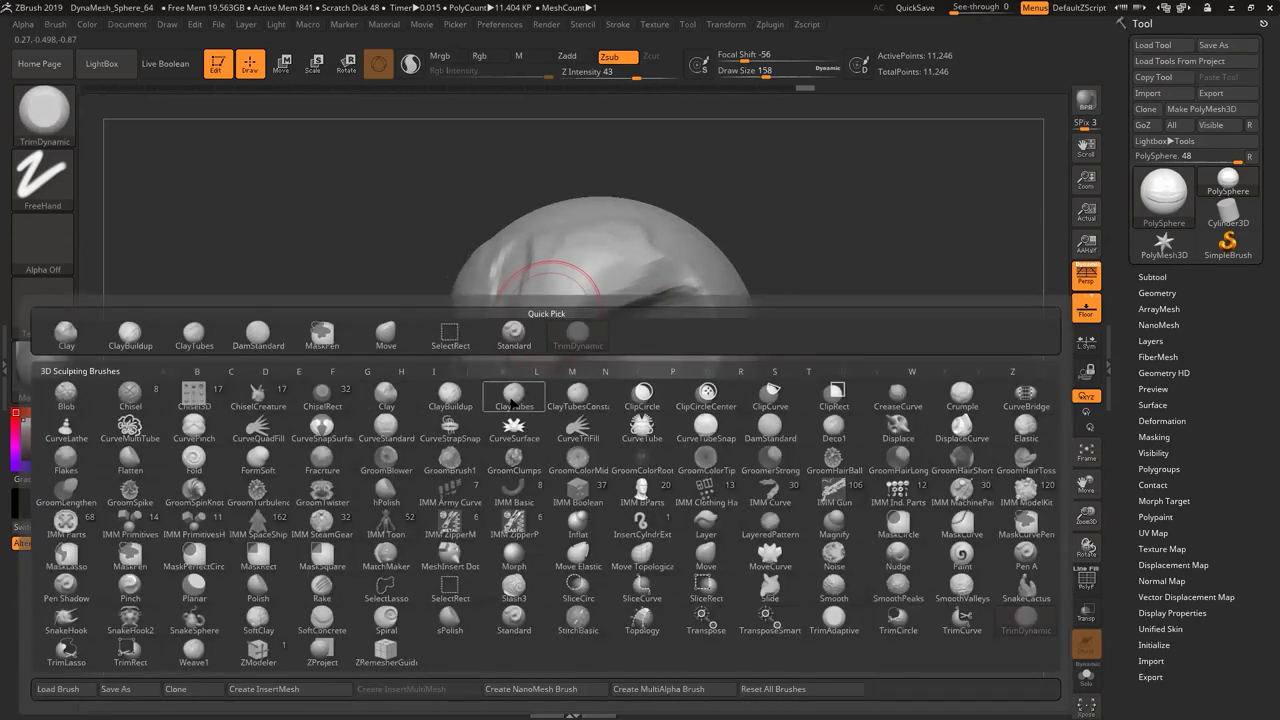
pyautogui.keyDown('ctrl'); pyautogui.keyDown('alt'); pyautogui.click(514, 402); pyautogui.keyUp('alt'); pyautogui.keyUp('ctrl')
pyautogui.press('4')
pyautogui.press('4')
# Try ClayTubes strokes over the brow and cheek beside the eye socket, and undo them
pyautogui.moveTo(566, 300); pyautogui.dragTo(583, 314)
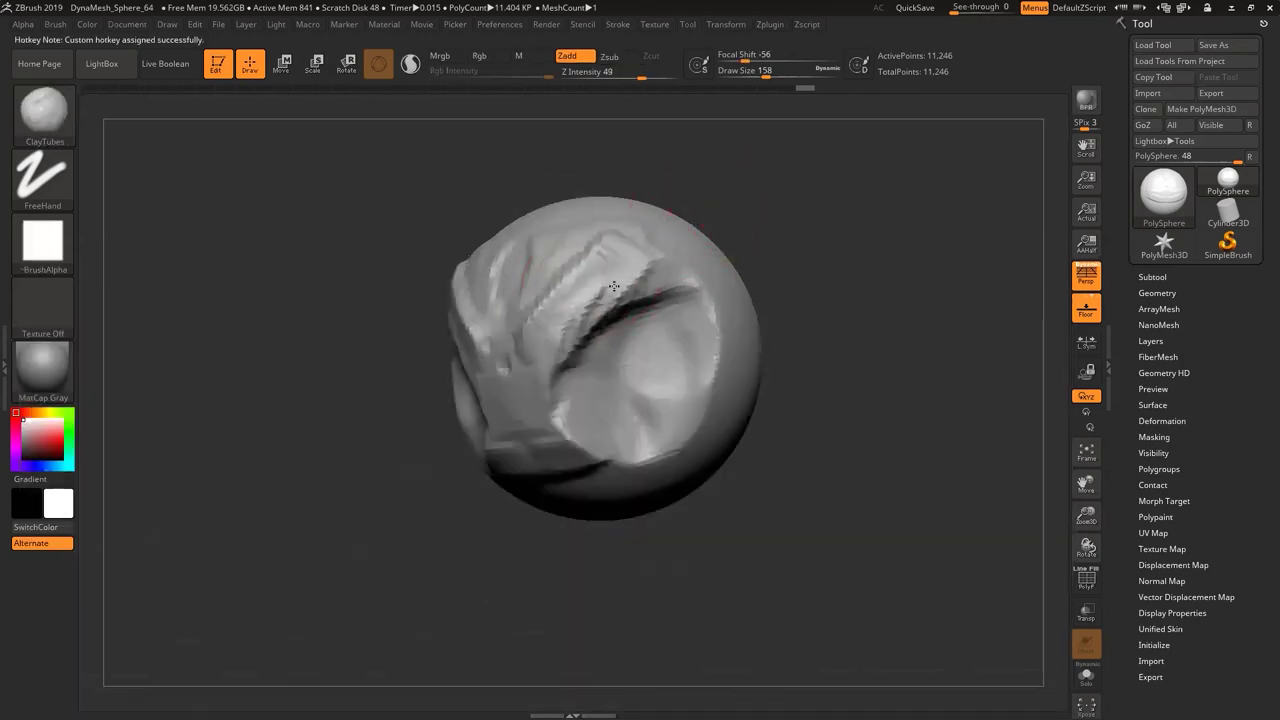
pyautogui.moveTo(643, 266)
pyautogui.mouseDown()
pyautogui.moveTo(606, 276)
pyautogui.moveTo(622, 262)
pyautogui.moveTo(566, 312)
pyautogui.moveTo(586, 295)
pyautogui.moveTo(545, 376)
pyautogui.moveTo(612, 270)
pyautogui.moveTo(555, 350)
pyautogui.mouseUp()
pyautogui.moveTo(590, 303)
pyautogui.mouseDown()
pyautogui.moveTo(543, 353)
pyautogui.moveTo(560, 372)
pyautogui.mouseUp()
pyautogui.hotkey('ctrl', 'z')
pyautogui.hotkey('ctrl', 'z')
pyautogui.hotkey('ctrl', 'z')
pyautogui.hotkey('ctrl', 'z')
pyautogui.hotkey('ctrl', 'z')
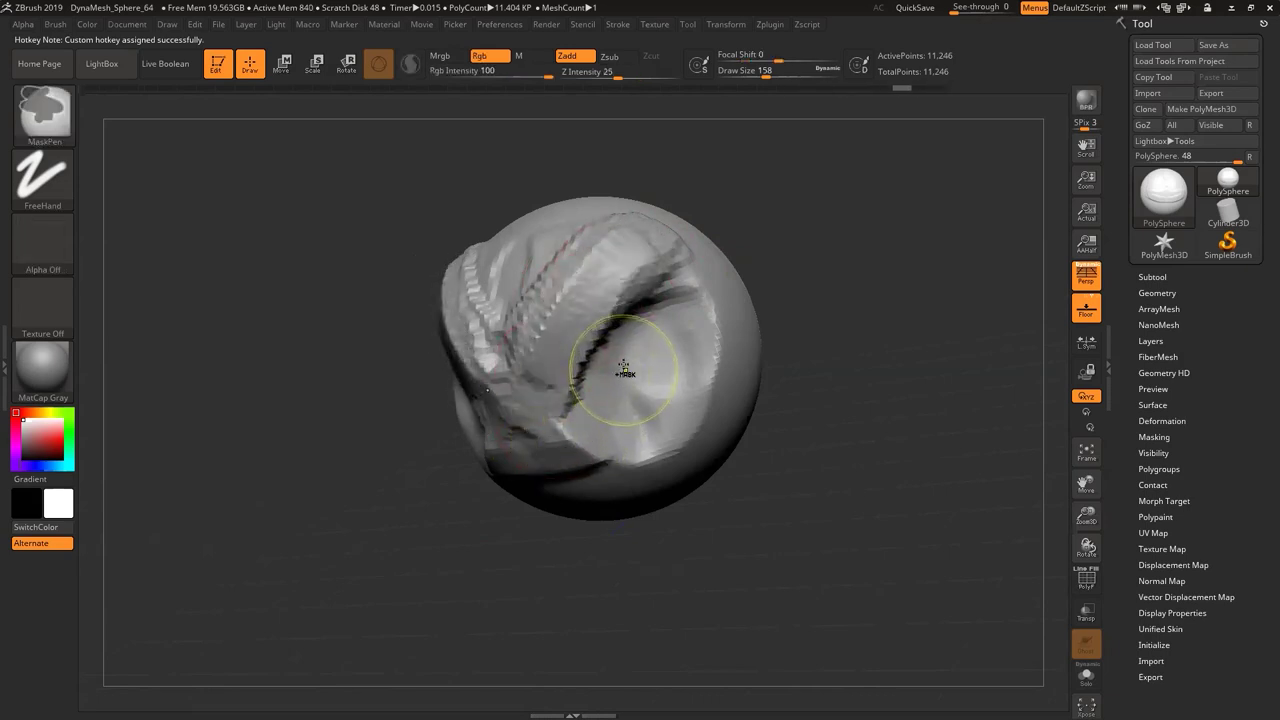
pyautogui.hotkey('ctrl', 'z')
pyautogui.hotkey('ctrl', 'z')
pyautogui.hotkey('ctrl', 'z')
pyautogui.hotkey('ctrl', 'z')
pyautogui.moveTo(652, 250)
pyautogui.mouseDown()
pyautogui.moveTo(562, 361)
pyautogui.moveTo(580, 350)
pyautogui.moveTo(592, 366)
pyautogui.mouseUp()
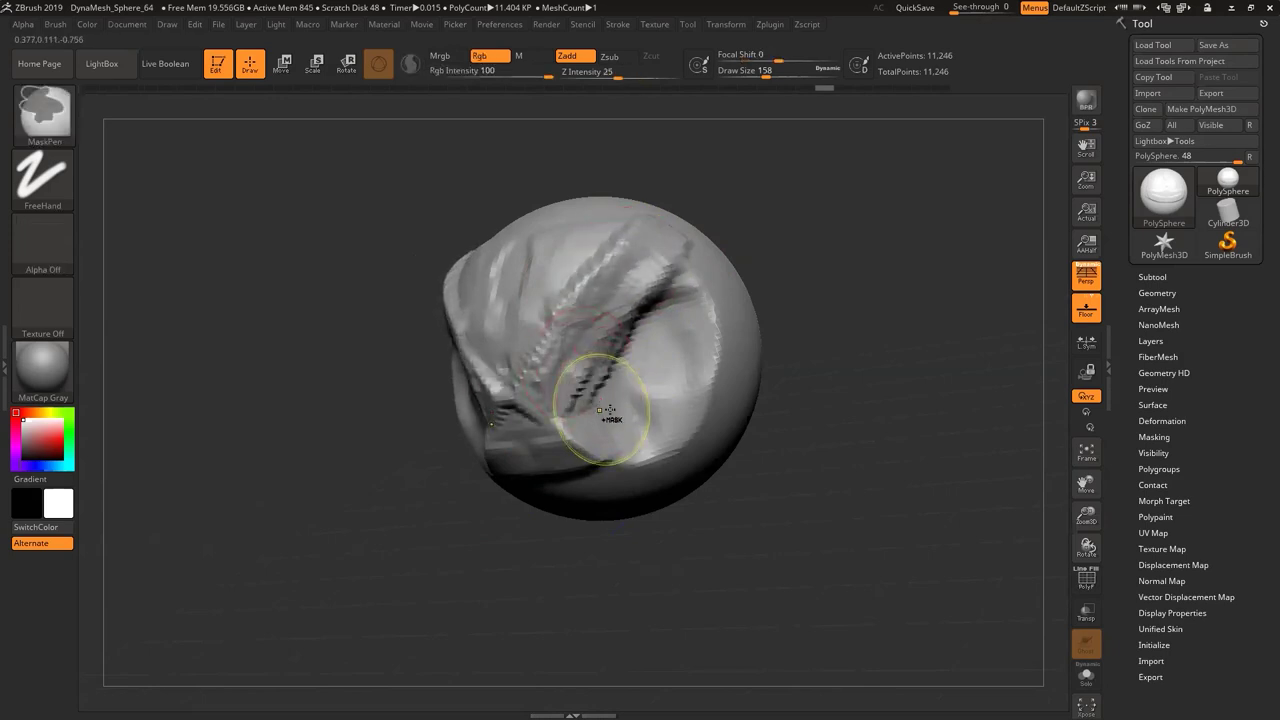
pyautogui.hotkey('ctrl', 'z')
pyautogui.hotkey('ctrl', 'z')
# Build up the brow ridge above the eye socket with ClayTubes, extending it toward the side of the head
pyautogui.moveTo(716, 270)
pyautogui.mouseDown()
pyautogui.moveTo(652, 285)
pyautogui.moveTo(572, 340)
pyautogui.mouseUp()
pyautogui.moveTo(645, 250); pyautogui.dragTo(552, 325)
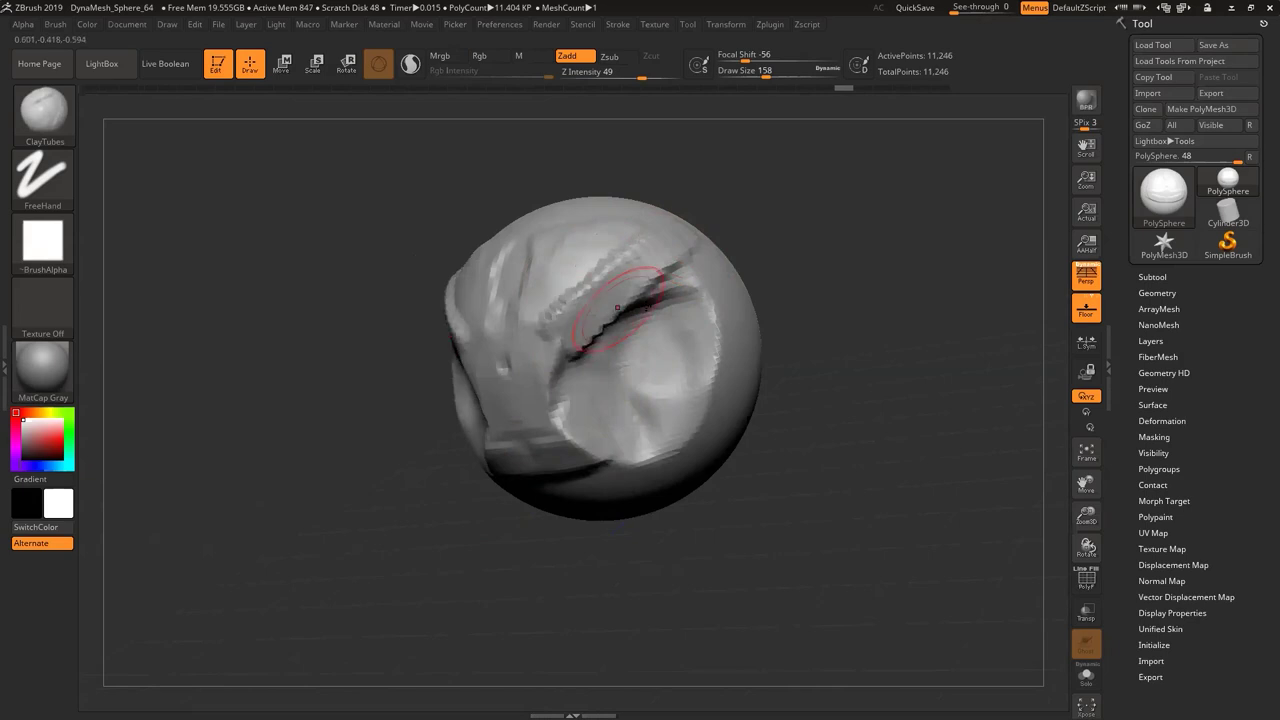
pyautogui.moveTo(793, 277); pyautogui.dragTo(655, 300)
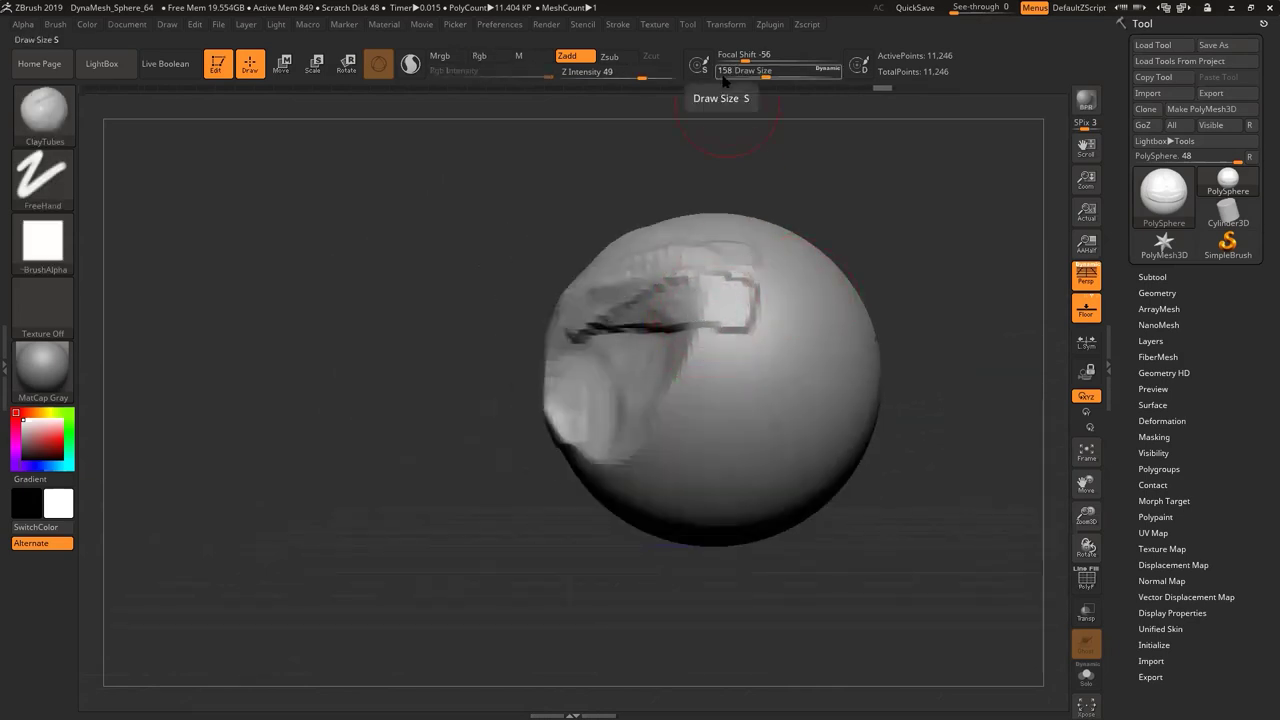
# Turn off perspective, switch to the Move brush, and set its draw size to 611
pyautogui.press('p')
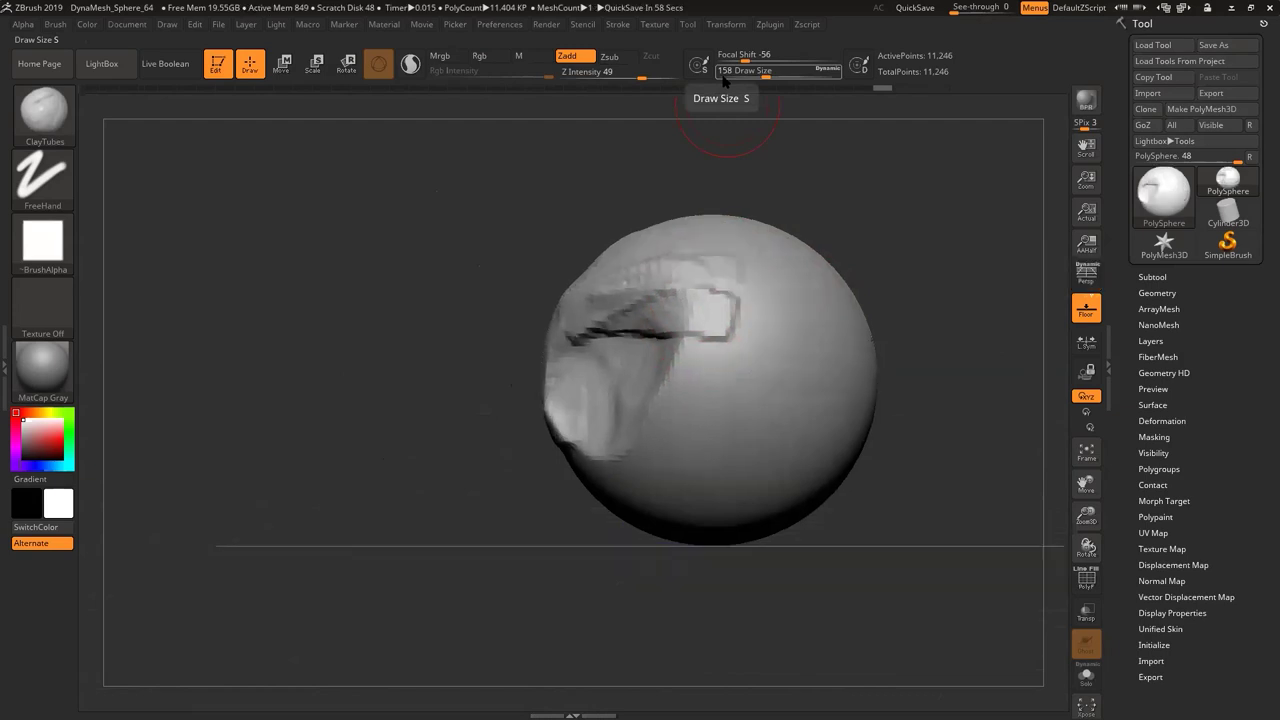
pyautogui.press('b')
pyautogui.press('m')
pyautogui.press('v')
pyautogui.press('space')
pyautogui.moveTo(689, 263); pyautogui.dragTo(713, 263)
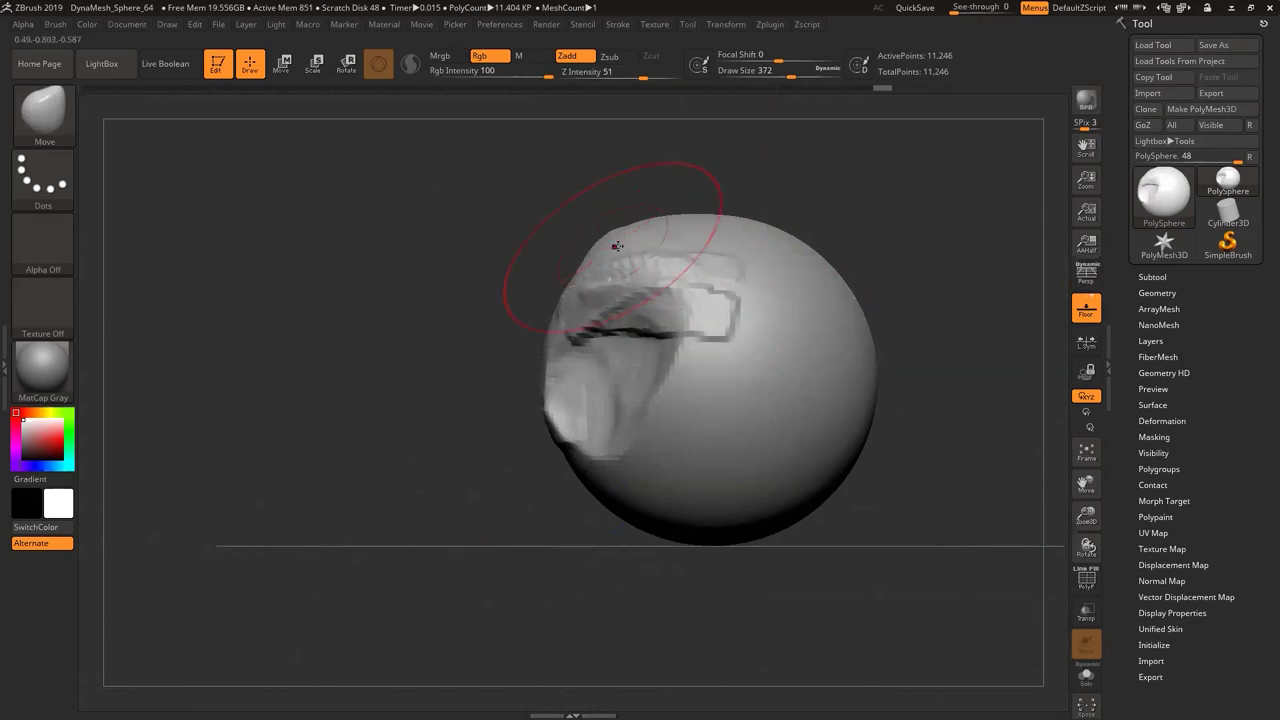
pyautogui.press('space')
pyautogui.moveTo(620, 255); pyautogui.dragTo(640, 257)
# Pull the jaw down and push the underside of the skull up with the Move brush to form a head profile
pyautogui.moveTo(588, 385); pyautogui.dragTo(537, 562)
pyautogui.moveTo(548, 405); pyautogui.dragTo(482, 392)
pyautogui.moveTo(689, 510); pyautogui.dragTo(677, 428)
pyautogui.moveTo(770, 580)
pyautogui.mouseDown()
pyautogui.moveTo(628, 528)
pyautogui.moveTo(800, 530)
pyautogui.mouseUp()
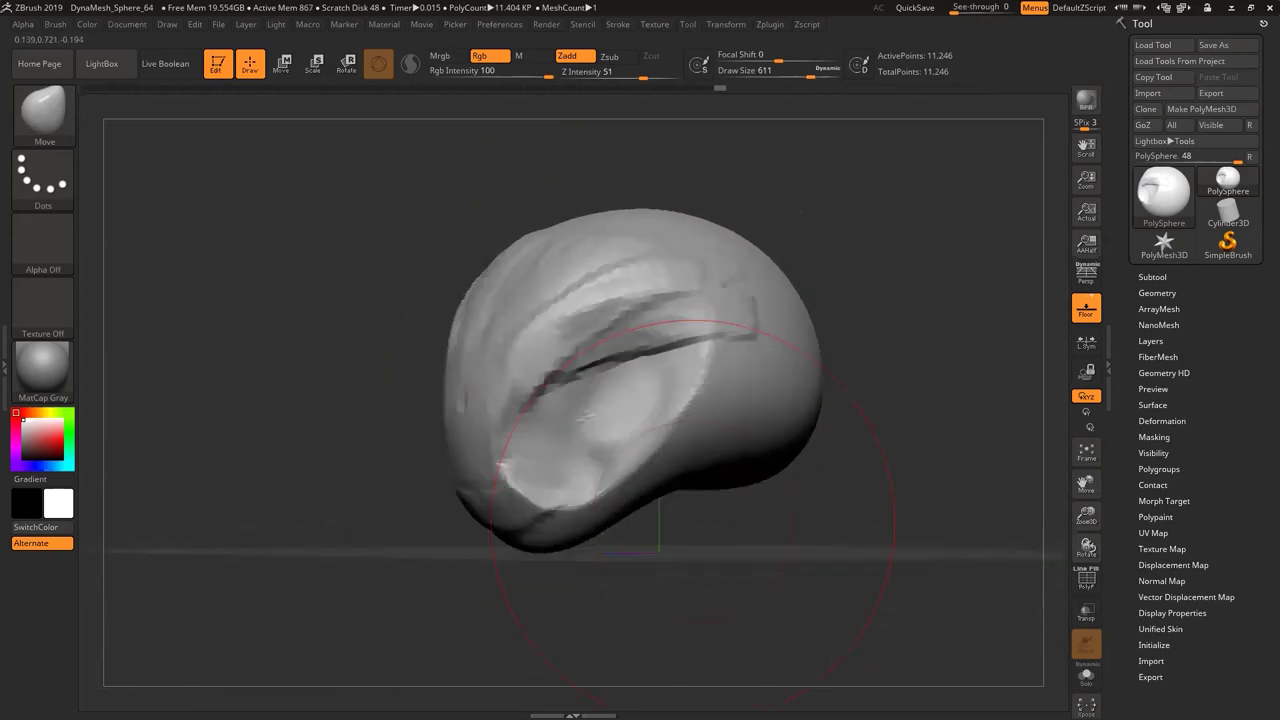
# Flatten the back of the skull with TrimDynamic at draw size 338, and hide the floor grid
pyautogui.press('b')
pyautogui.press('t')
pyautogui.press('d')
pyautogui.moveTo(650, 255)
pyautogui.mouseDown()
pyautogui.moveTo(846, 318)
pyautogui.moveTo(826, 329)
pyautogui.moveTo(725, 239)
pyautogui.mouseUp()
pyautogui.moveTo(751, 421)
pyautogui.mouseDown()
pyautogui.moveTo(695, 397)
pyautogui.moveTo(706, 418)
pyautogui.moveTo(650, 409)
pyautogui.mouseUp()
pyautogui.hotkey('ctrl', 'z')
pyautogui.press('space')
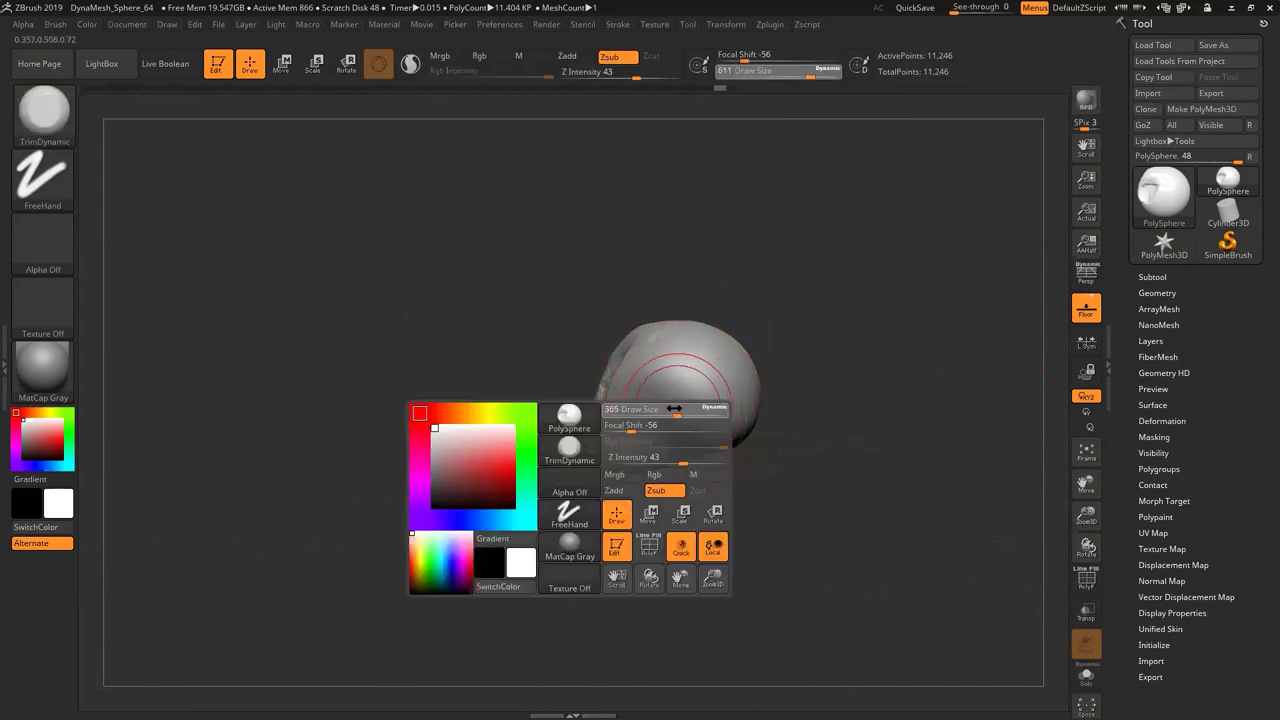
pyautogui.keyDown('shift'); pyautogui.moveTo(817, 359); pyautogui.dragTo(828, 389); pyautogui.keyUp('shift')
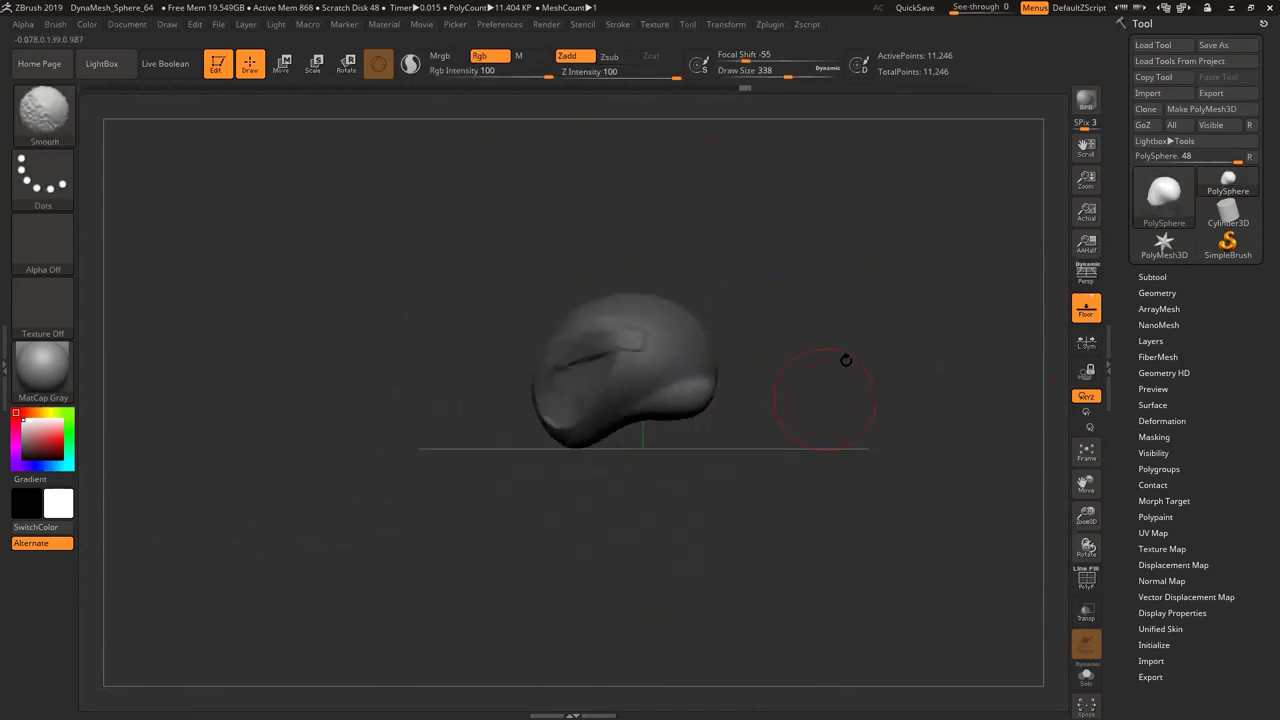
pyautogui.click(1087, 313)
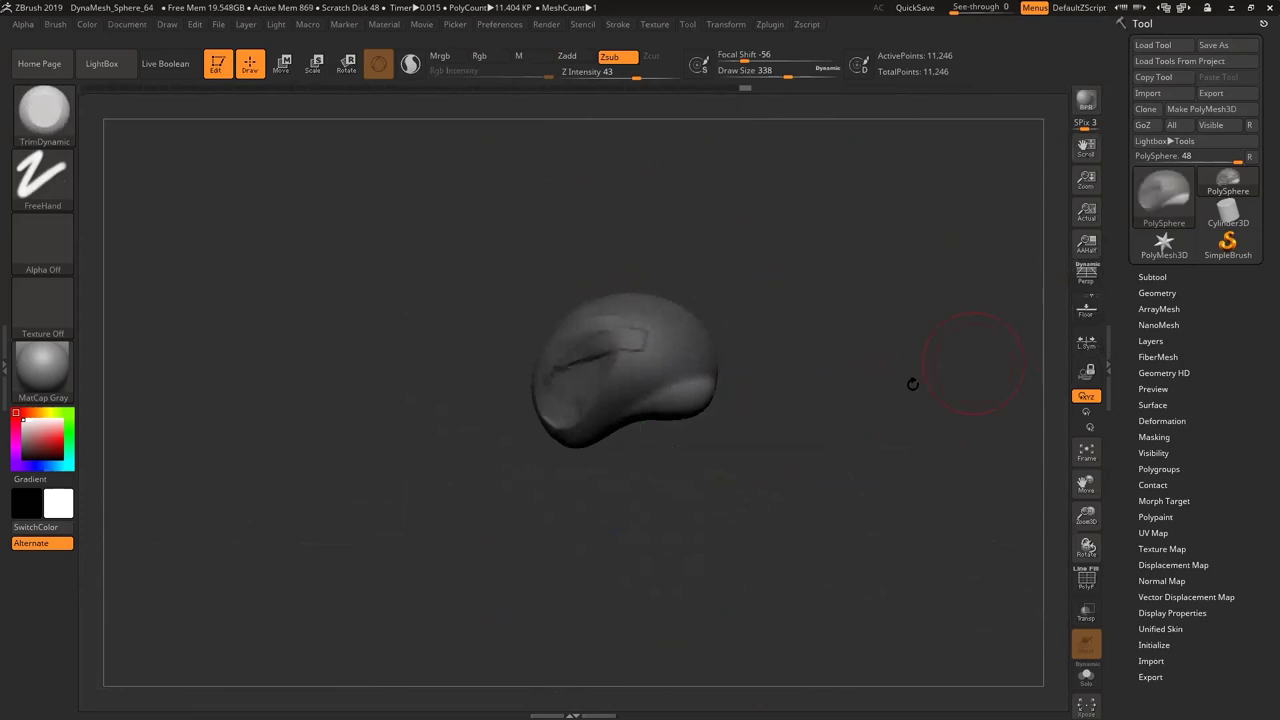
# Reshape the overall head silhouette with the Move brush at draw size 714, undoing the last pull
pyautogui.moveTo(757, 418)
pyautogui.mouseDown()
pyautogui.moveTo(714, 403)
pyautogui.moveTo(678, 516)
pyautogui.moveTo(629, 523)
pyautogui.moveTo(622, 540)
pyautogui.mouseUp()
pyautogui.press('b')
pyautogui.press('m')
pyautogui.press('v')
pyautogui.press('space')
pyautogui.moveTo(714, 465)
pyautogui.mouseDown()
pyautogui.moveTo(655, 455)
pyautogui.moveTo(724, 468)
pyautogui.moveTo(714, 464)
pyautogui.mouseUp()
pyautogui.moveTo(628, 455); pyautogui.dragTo(618, 458)
pyautogui.moveTo(786, 400); pyautogui.dragTo(776, 438)
pyautogui.moveTo(769, 377); pyautogui.dragTo(705, 396)
pyautogui.moveTo(582, 428)
pyautogui.mouseDown()
pyautogui.moveTo(598, 429)
pyautogui.moveTo(622, 396)
pyautogui.moveTo(616, 344)
pyautogui.moveTo(640, 330)
pyautogui.mouseUp()
pyautogui.hotkey('ctrl', 'z')
# Mask part of the head and invert the mask to isolate the neck area on the underside
pyautogui.moveTo(564, 352)
pyautogui.keyDown('ctrl'); pyautogui.mouseDown()
pyautogui.moveTo(626, 302)
pyautogui.moveTo(690, 340)
pyautogui.mouseUp(); pyautogui.keyUp('ctrl')
pyautogui.keyDown('ctrl'); pyautogui.click(822, 395); pyautogui.keyUp('ctrl')
pyautogui.keyDown('ctrl'); pyautogui.click(819, 427); pyautogui.keyUp('ctrl')
pyautogui.moveTo(817, 430); pyautogui.dragTo(712, 449)
# Pull the neck down out of the head with the Move brush, then clear the mask and remesh the DynaMesh
pyautogui.moveTo(497, 426); pyautogui.dragTo(527, 421)
pyautogui.moveTo(523, 484); pyautogui.dragTo(537, 483)
pyautogui.moveTo(526, 467)
pyautogui.mouseDown(button='right')
pyautogui.moveTo(529, 452)
pyautogui.moveTo(512, 444)
pyautogui.mouseUp(button='right')
pyautogui.moveTo(512, 443); pyautogui.dragTo(529, 442)
pyautogui.moveTo(518, 501); pyautogui.dragTo(528, 500)
pyautogui.moveTo(617, 449)
pyautogui.mouseDown(button='right')
pyautogui.moveTo(774, 414)
pyautogui.moveTo(737, 383)
pyautogui.moveTo(870, 364)
pyautogui.mouseUp(button='right')
pyautogui.keyDown('ctrl'); pyautogui.moveTo(778, 373); pyautogui.dragTo(838, 418); pyautogui.keyUp('ctrl')
# Flatten the forehead, brow and side planes of the head with TrimDynamic at draw size 445
pyautogui.press('space')
pyautogui.moveTo(691, 310); pyautogui.dragTo(682, 308)
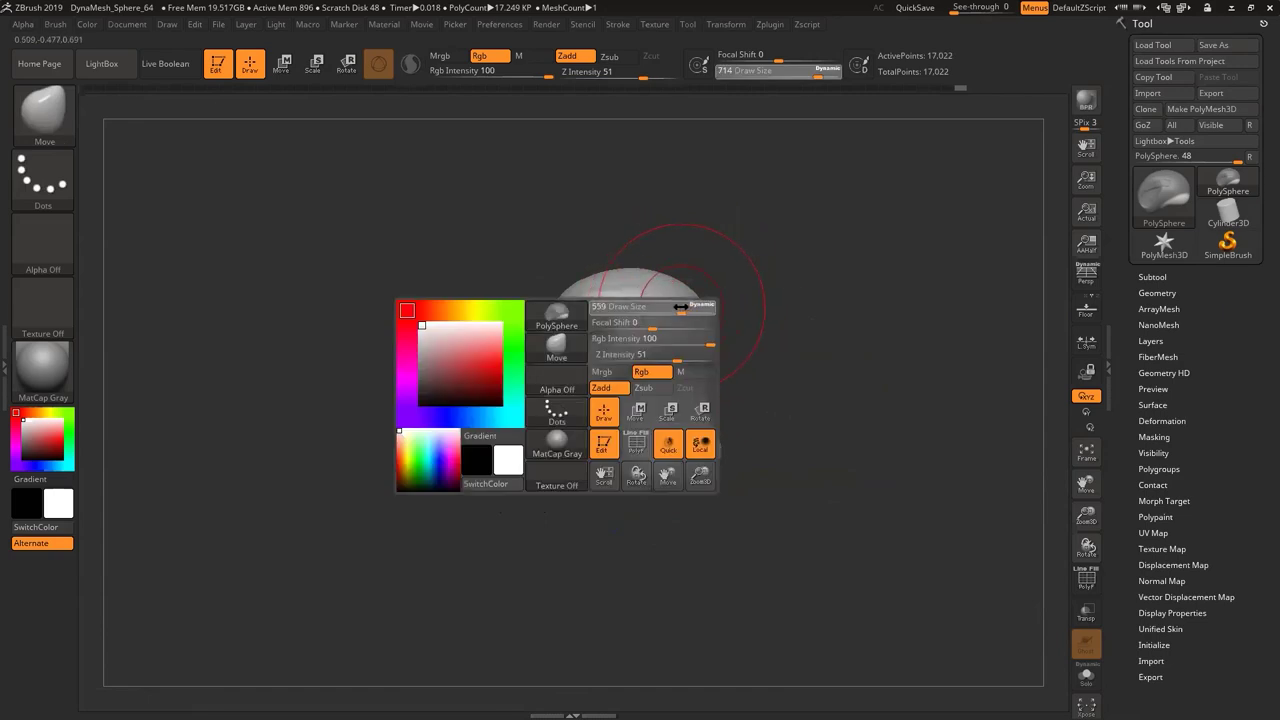
pyautogui.press('b')
pyautogui.press('t')
pyautogui.press('d')
pyautogui.press('space')
pyautogui.moveTo(643, 348)
pyautogui.mouseDown()
pyautogui.moveTo(610, 362)
pyautogui.moveTo(640, 330)
pyautogui.mouseUp()
pyautogui.moveTo(742, 361); pyautogui.dragTo(846, 372)
pyautogui.moveTo(594, 334)
pyautogui.mouseDown()
pyautogui.moveTo(580, 338)
pyautogui.moveTo(611, 300)
pyautogui.moveTo(616, 318)
pyautogui.mouseUp()
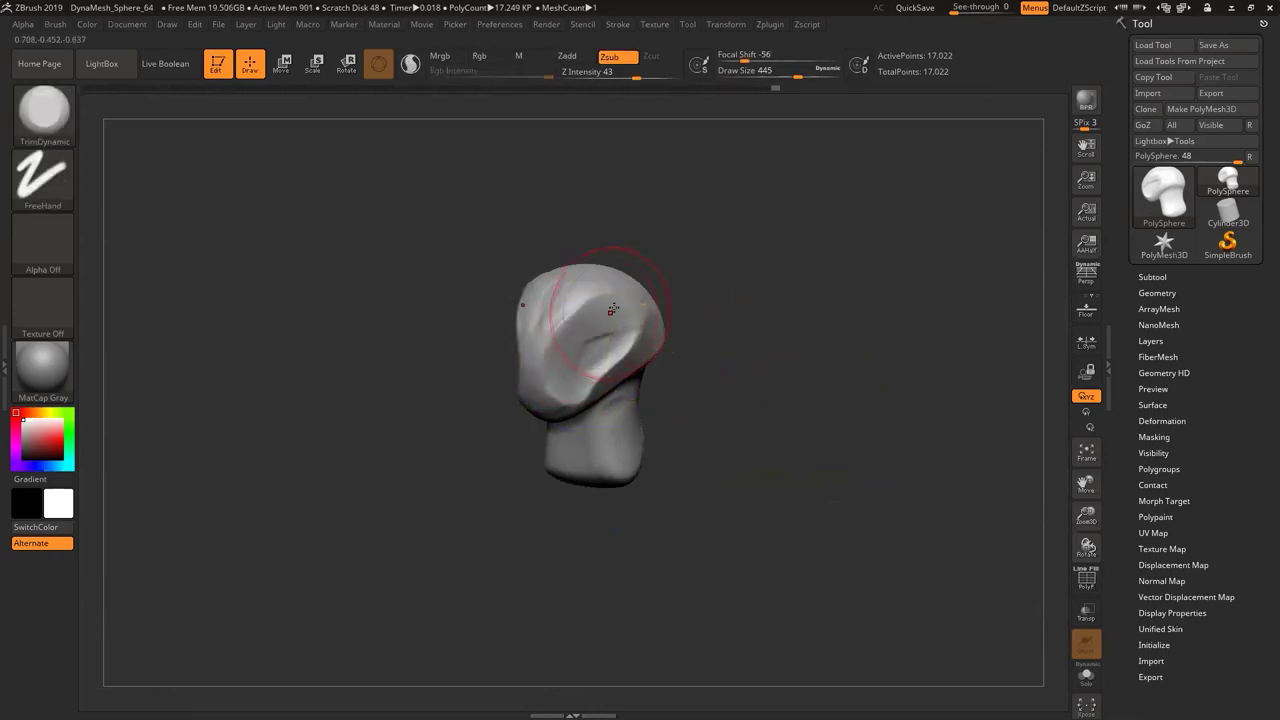
pyautogui.moveTo(566, 286); pyautogui.dragTo(554, 322)
pyautogui.moveTo(740, 350); pyautogui.dragTo(698, 360)
pyautogui.moveTo(621, 379)
pyautogui.mouseDown()
pyautogui.moveTo(562, 386)
pyautogui.moveTo(578, 447)
pyautogui.mouseUp()
# Adjust the shape of the face and jaw with the Move brush at draw size 338
pyautogui.press('b')
pyautogui.press('m')
pyautogui.press('v')
pyautogui.press('space')
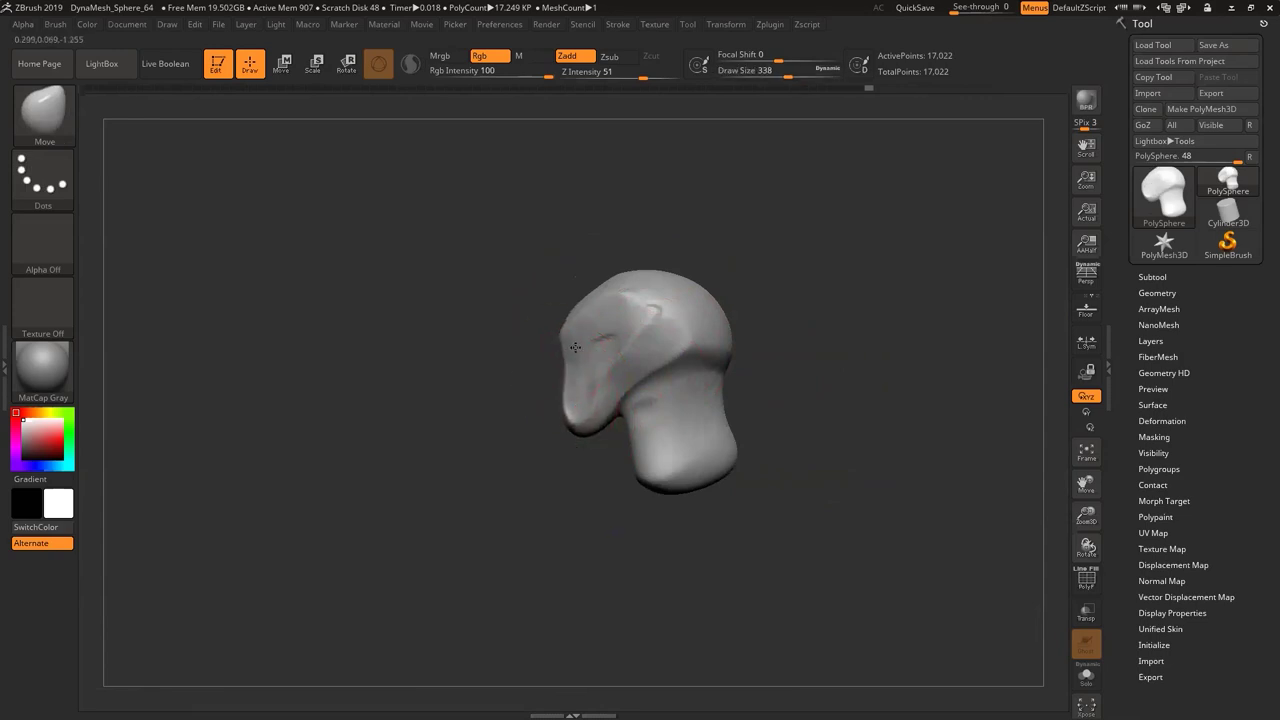
pyautogui.moveTo(522, 417); pyautogui.dragTo(572, 410)
# Carve the eye sockets and the creases beneath the brow with the DamStandard brush
pyautogui.press('b')
pyautogui.press('d')
pyautogui.press('s')
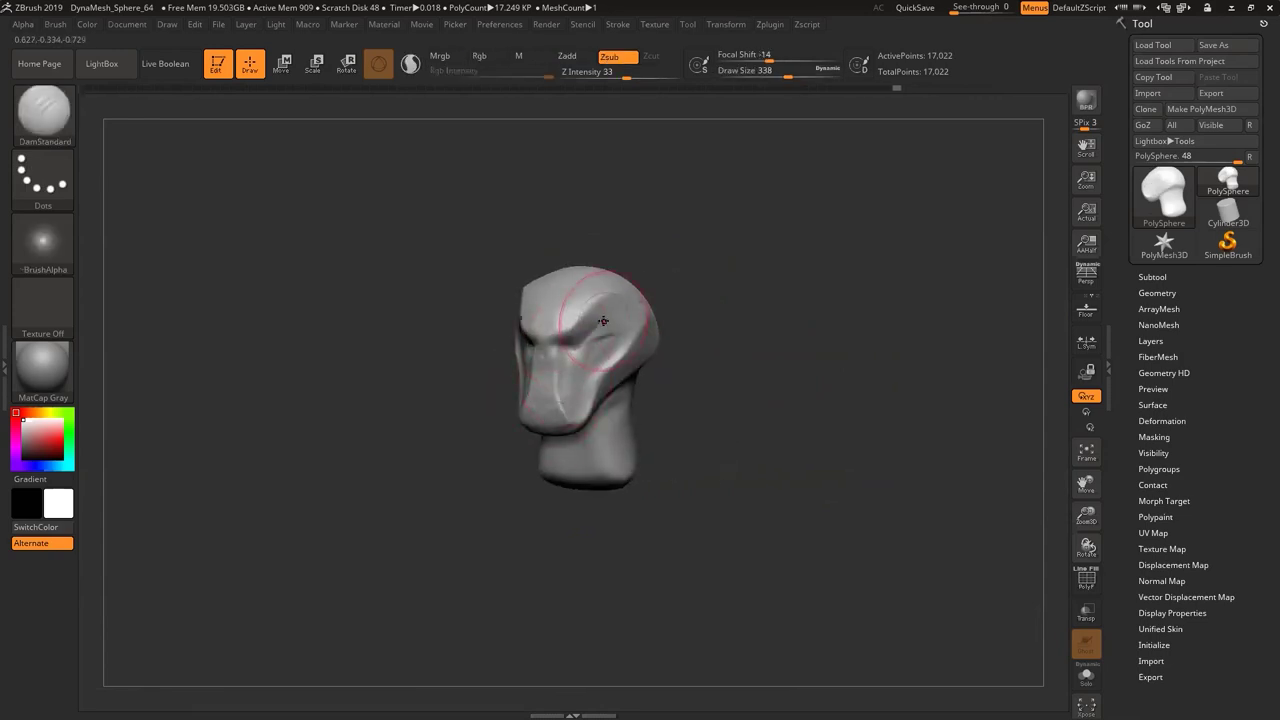
pyautogui.moveTo(720, 354); pyautogui.dragTo(580, 373)
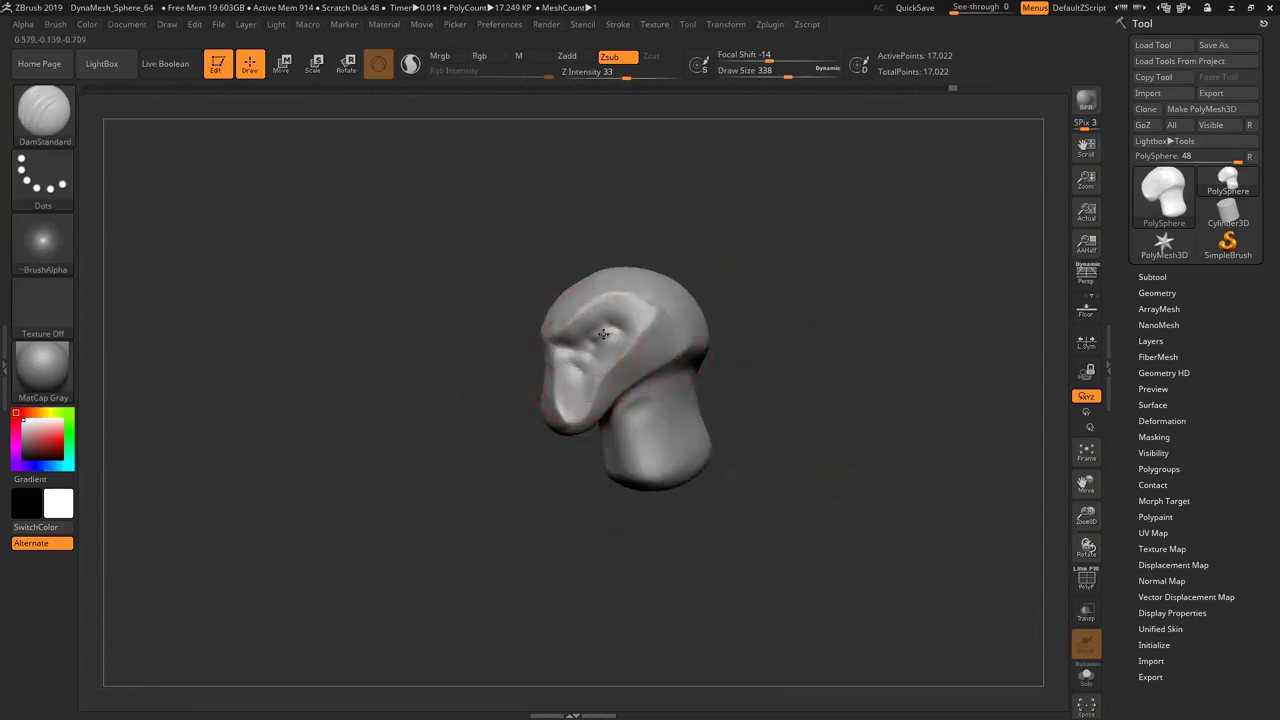
pyautogui.moveTo(508, 456)
pyautogui.mouseDown()
pyautogui.moveTo(465, 444)
pyautogui.moveTo(493, 447)
pyautogui.mouseUp()
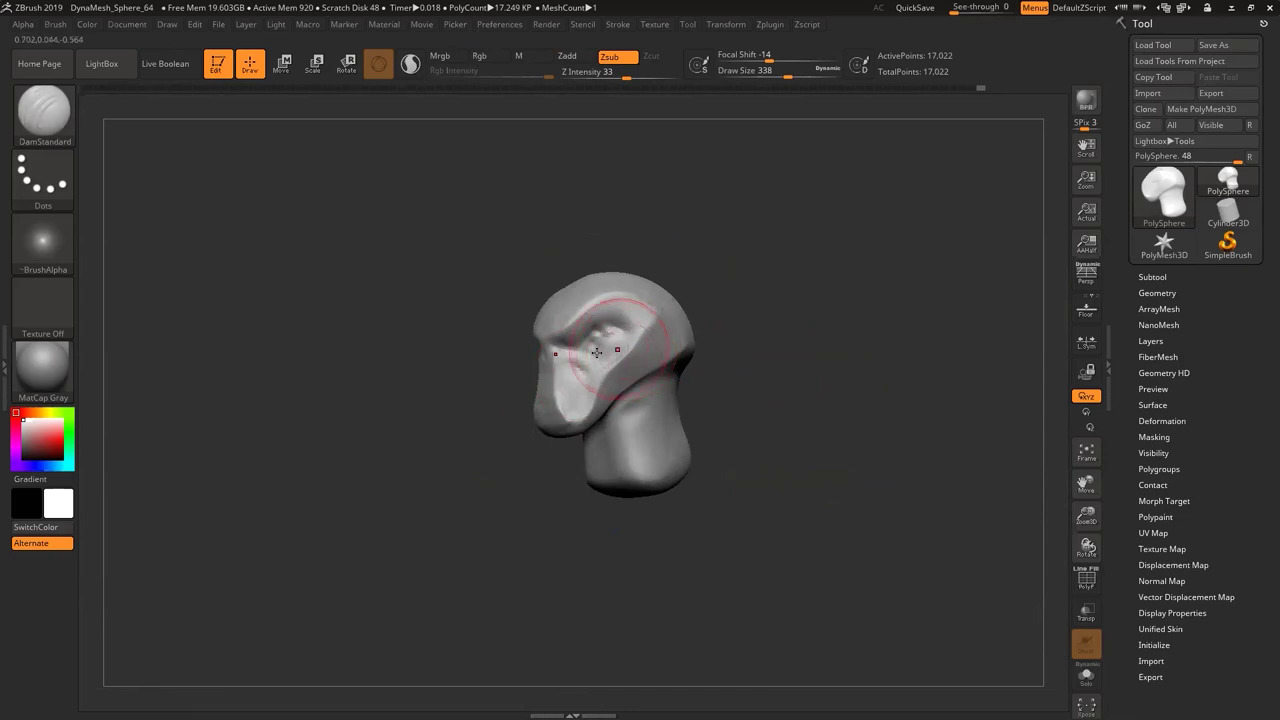
# Undo the last DamStandard stroke and carve a crease along the cheekbone toward the temple
pyautogui.moveTo(757, 318); pyautogui.dragTo(726, 339)
pyautogui.hotkey('ctrl', 'z')
pyautogui.moveTo(646, 332); pyautogui.dragTo(607, 346)
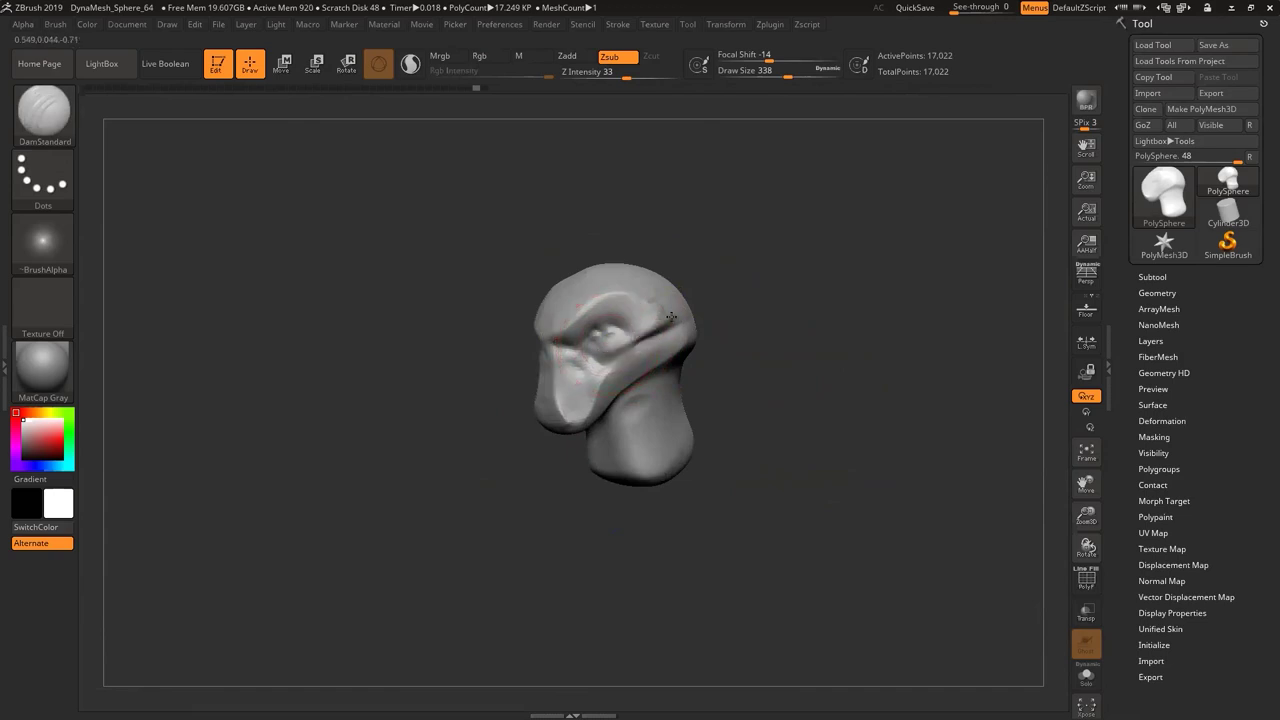
pyautogui.moveTo(706, 322); pyautogui.dragTo(716, 333)
# Flatten the cheekbone and temple area with TrimDynamic at draw size 331
pyautogui.press('b')
pyautogui.press('t')
pyautogui.press('d')
pyautogui.press('space')
pyautogui.moveTo(639, 329); pyautogui.dragTo(636, 329)
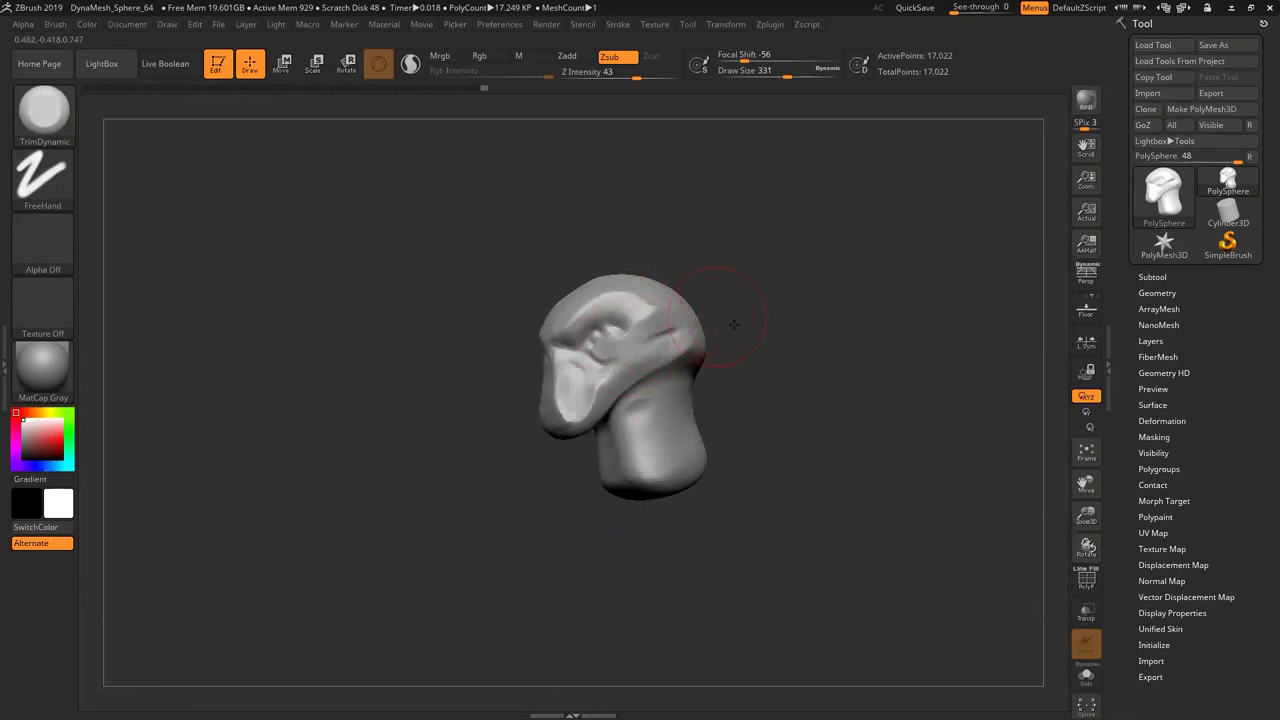
pyautogui.moveTo(734, 324); pyautogui.dragTo(756, 344)
# Build up the cheekbone from the eye socket toward the temple with ClayTubes at draw size 177
pyautogui.press('b')
pyautogui.press('c')
pyautogui.press('t')
pyautogui.moveTo(606, 346); pyautogui.dragTo(648, 316)
pyautogui.moveTo(728, 309)
pyautogui.mouseDown()
pyautogui.moveTo(692, 291)
pyautogui.moveTo(653, 310)
pyautogui.mouseUp()
pyautogui.hotkey('ctrl', 'z')
pyautogui.press('space')
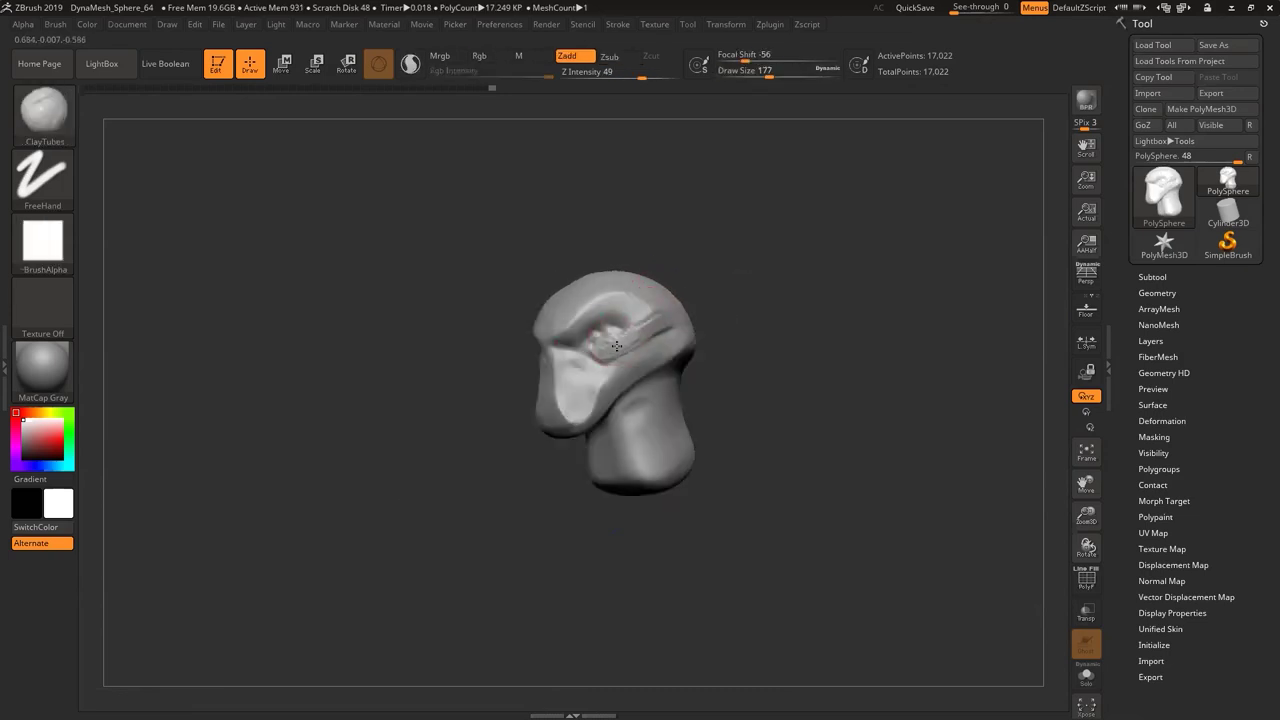
pyautogui.moveTo(648, 330); pyautogui.dragTo(603, 362)
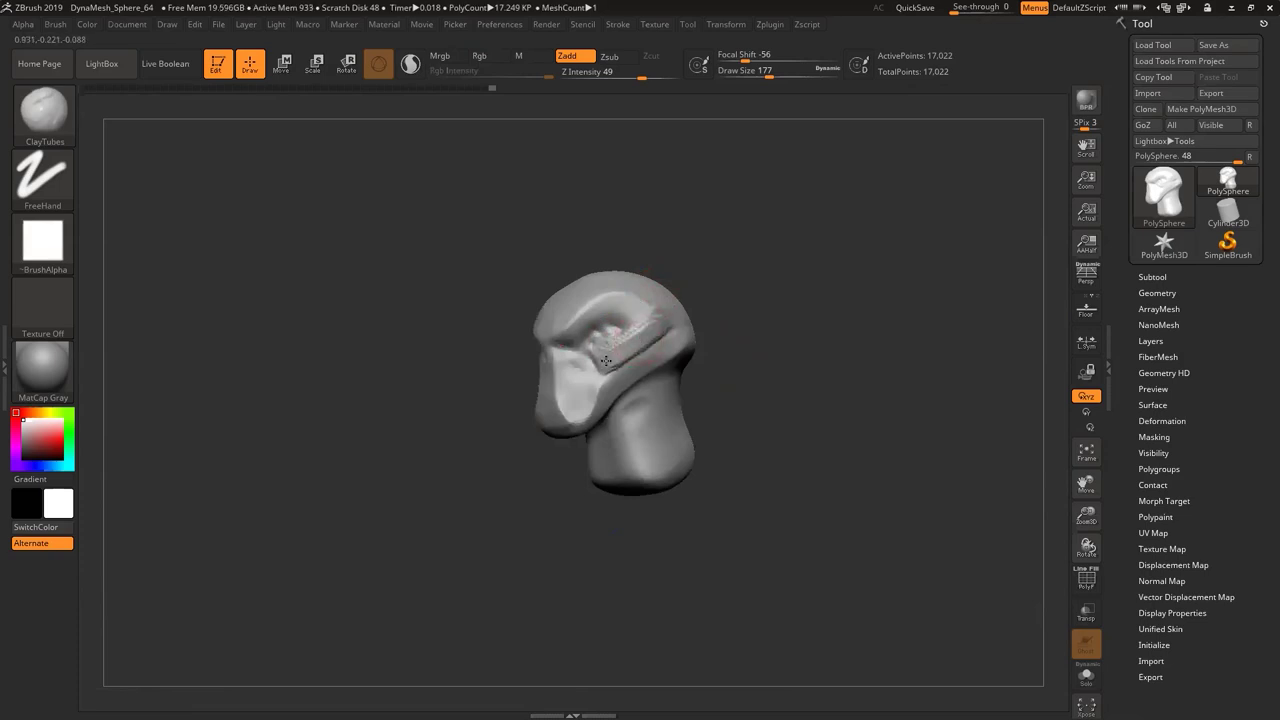
# Flatten the newly added cheekbone clay with the TrimDynamic brush
pyautogui.press('b')
pyautogui.press('t')
pyautogui.press('d')
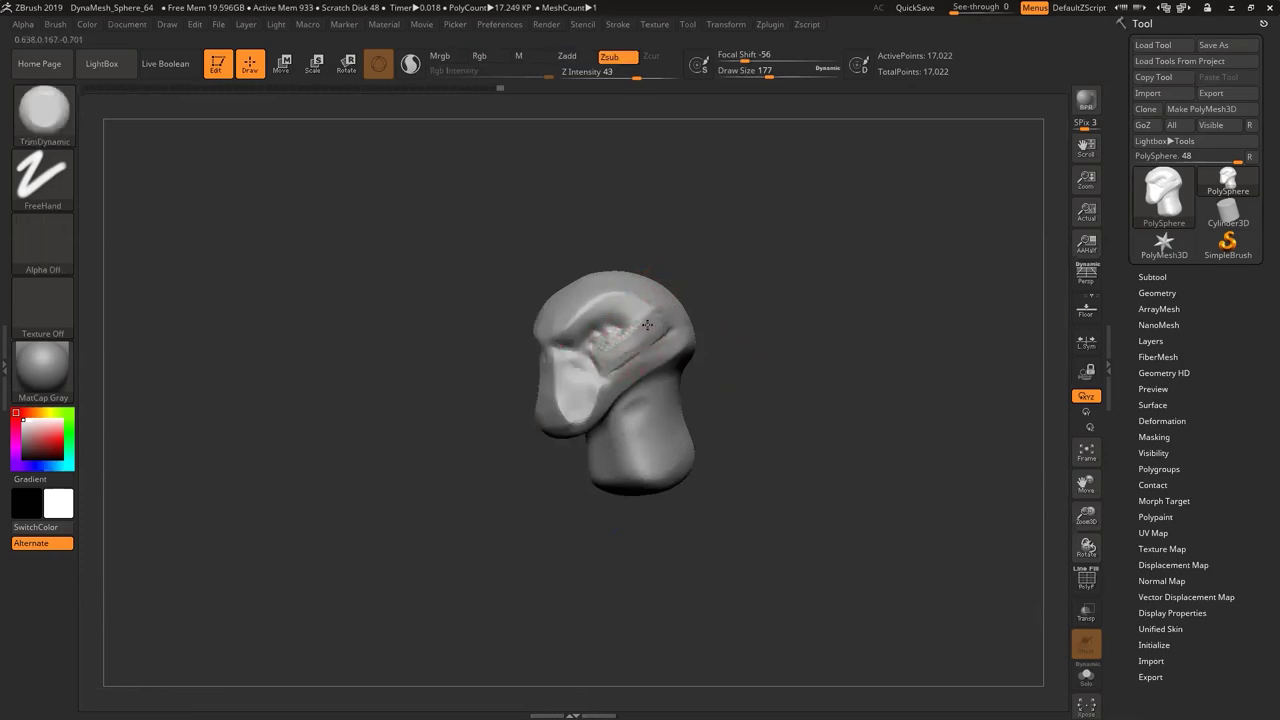
pyautogui.moveTo(626, 349); pyautogui.dragTo(610, 356)
pyautogui.moveTo(748, 324)
pyautogui.mouseDown()
pyautogui.moveTo(777, 323)
pyautogui.moveTo(725, 337)
pyautogui.mouseUp()
# Carve grooves below the eye and along the underside of the cheekbone with the DamStandard brush
pyautogui.press('b')
pyautogui.press('d')
pyautogui.press('s')
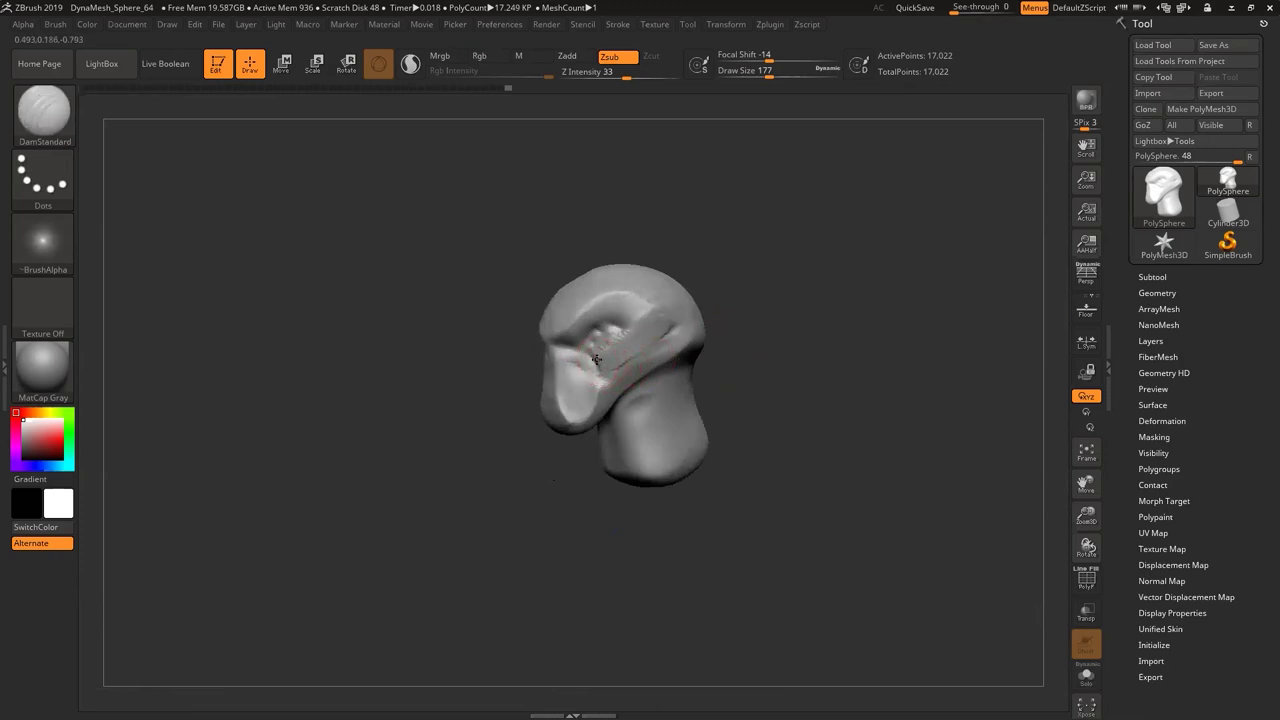
pyautogui.moveTo(637, 353); pyautogui.dragTo(684, 324)
pyautogui.moveTo(784, 322)
pyautogui.mouseDown()
pyautogui.moveTo(846, 312)
pyautogui.moveTo(773, 326)
pyautogui.mouseUp()
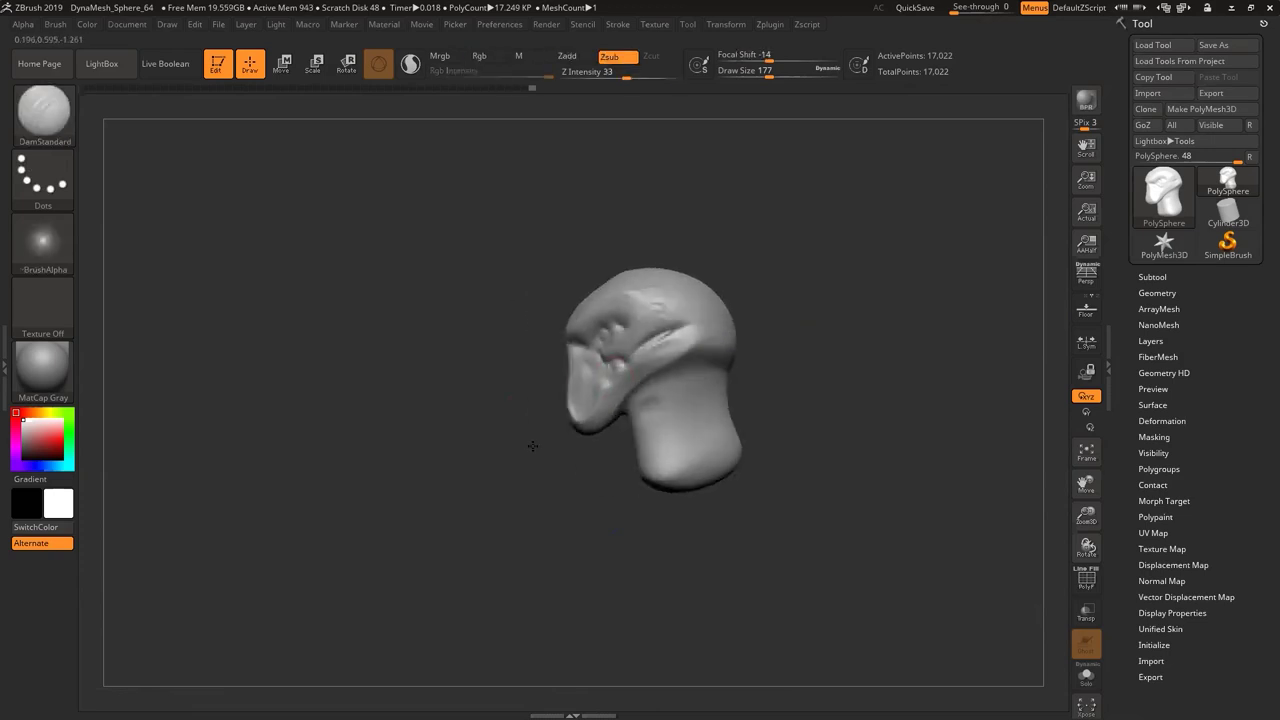
# Mask the beak-like front of the face and invert the mask so only that area stays editable
pyautogui.moveTo(535, 447); pyautogui.dragTo(514, 438)
pyautogui.keyDown('ctrl'); pyautogui.moveTo(558, 358); pyautogui.dragTo(568, 418); pyautogui.keyUp('ctrl')
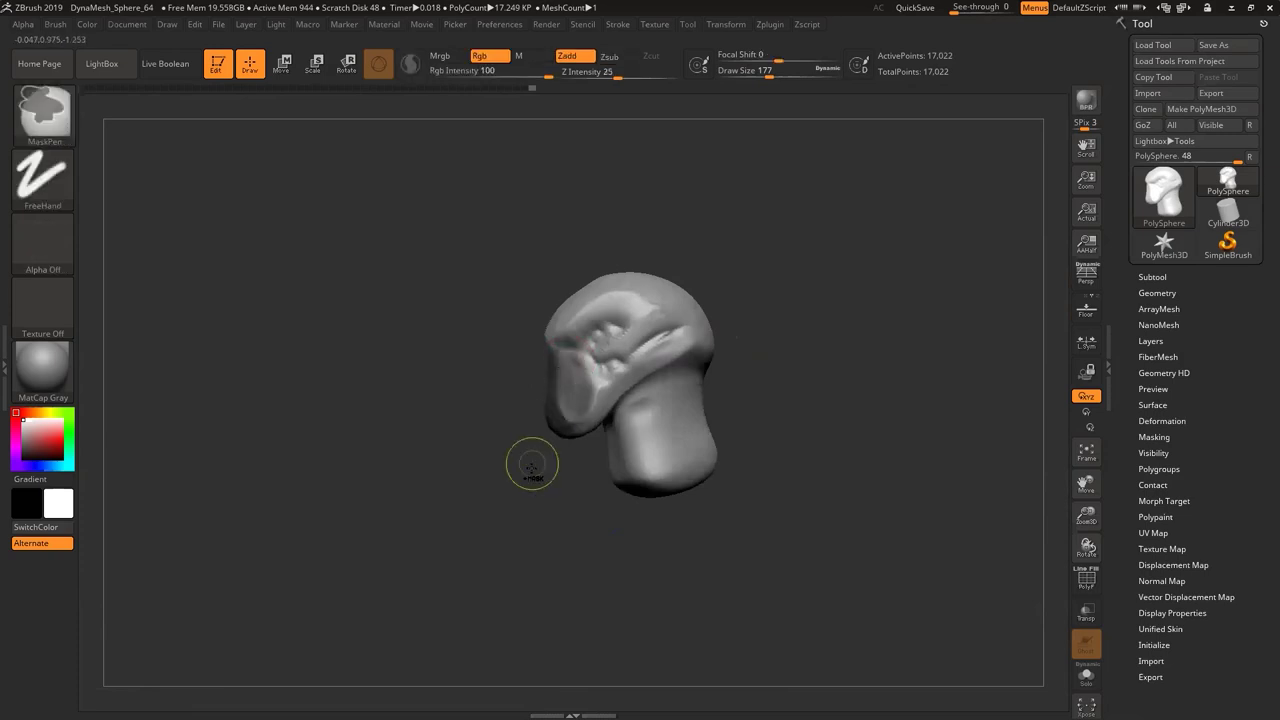
pyautogui.keyDown('ctrl'); pyautogui.click(532, 466); pyautogui.keyUp('ctrl')
pyautogui.moveTo(534, 466); pyautogui.dragTo(518, 455)
pyautogui.press('space')
pyautogui.moveTo(537, 384)
pyautogui.mouseDown()
pyautogui.moveTo(578, 345)
pyautogui.moveTo(552, 396)
pyautogui.moveTo(559, 423)
pyautogui.mouseUp()
pyautogui.hotkey('ctrl', 'z')
pyautogui.press('space')
pyautogui.hotkey('ctrl', 'z')
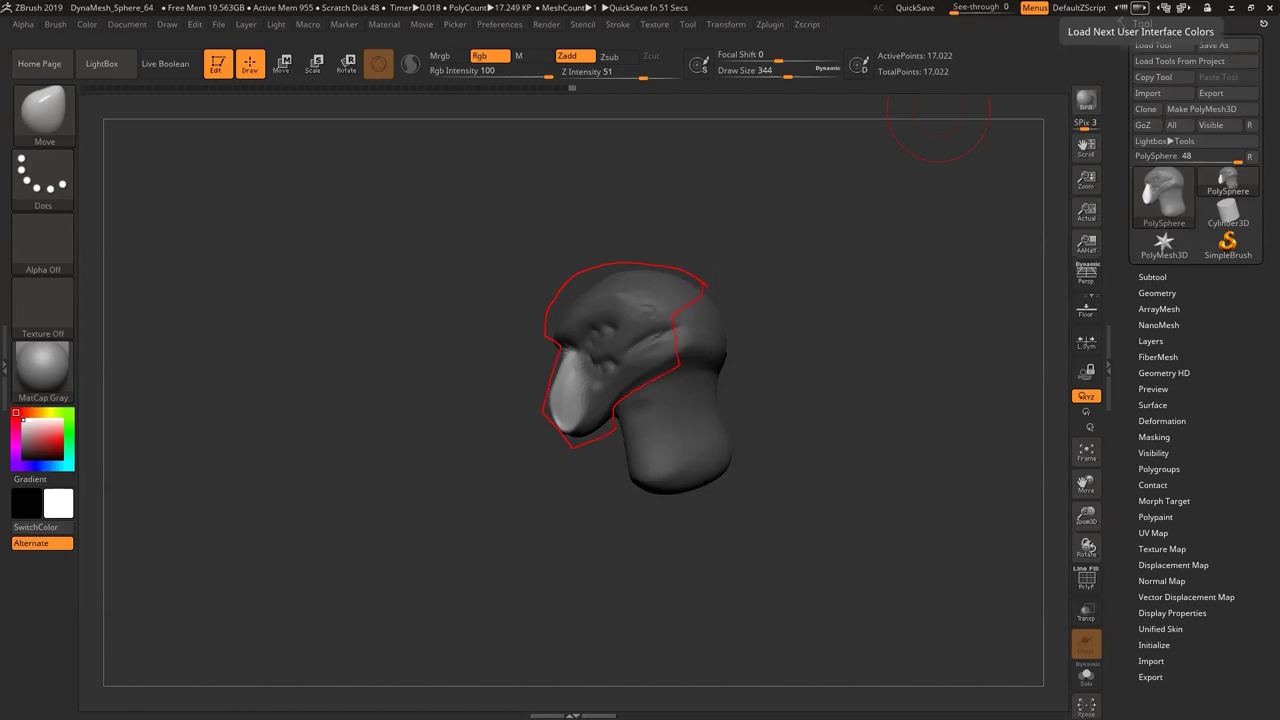
# Redraw the red guide outline for the target silhouette of the cranium, cheek and beak
pyautogui.hotkey('ctrl', 'z')
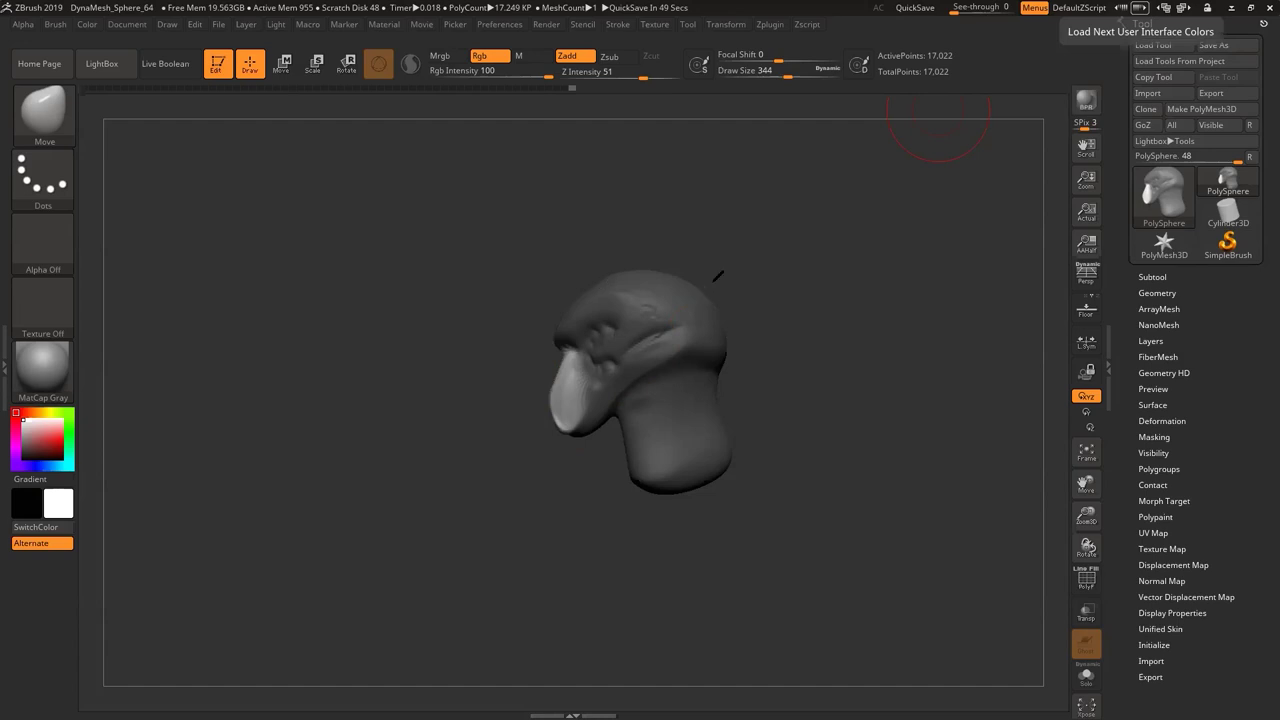
pyautogui.keyDown('ctrl'); pyautogui.moveTo(627, 254); pyautogui.dragTo(562, 308); pyautogui.keyUp('ctrl')
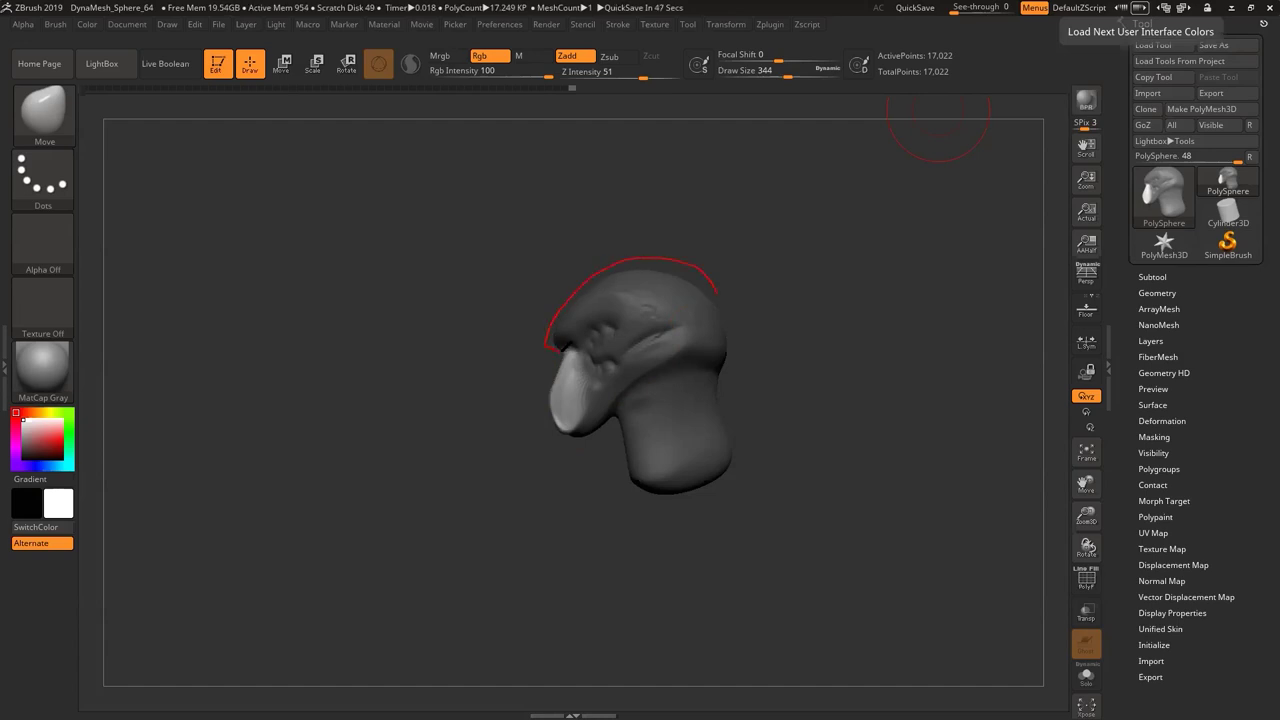
pyautogui.keyDown('ctrl'); pyautogui.moveTo(547, 378); pyautogui.dragTo(535, 423); pyautogui.keyUp('ctrl')
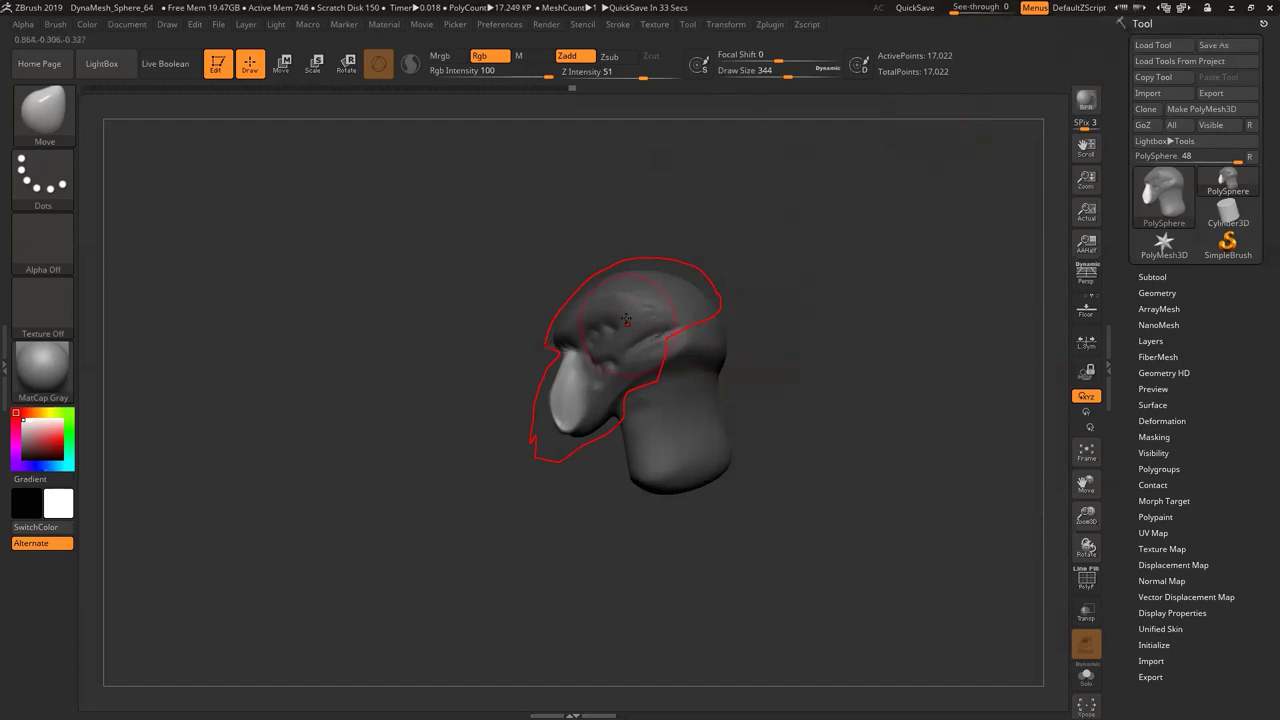
# Stretch the unmasked beak and the jaw behind it to the red outline with the Move brush, clearing the mask
pyautogui.press('space')
pyautogui.moveTo(678, 282); pyautogui.dragTo(687, 284)
pyautogui.moveTo(572, 380)
pyautogui.mouseDown()
pyautogui.moveTo(549, 404)
pyautogui.moveTo(555, 366)
pyautogui.mouseUp()
pyautogui.moveTo(546, 438); pyautogui.dragTo(550, 453)
pyautogui.keyDown('ctrl'); pyautogui.moveTo(582, 525); pyautogui.dragTo(608, 518); pyautogui.keyUp('ctrl')
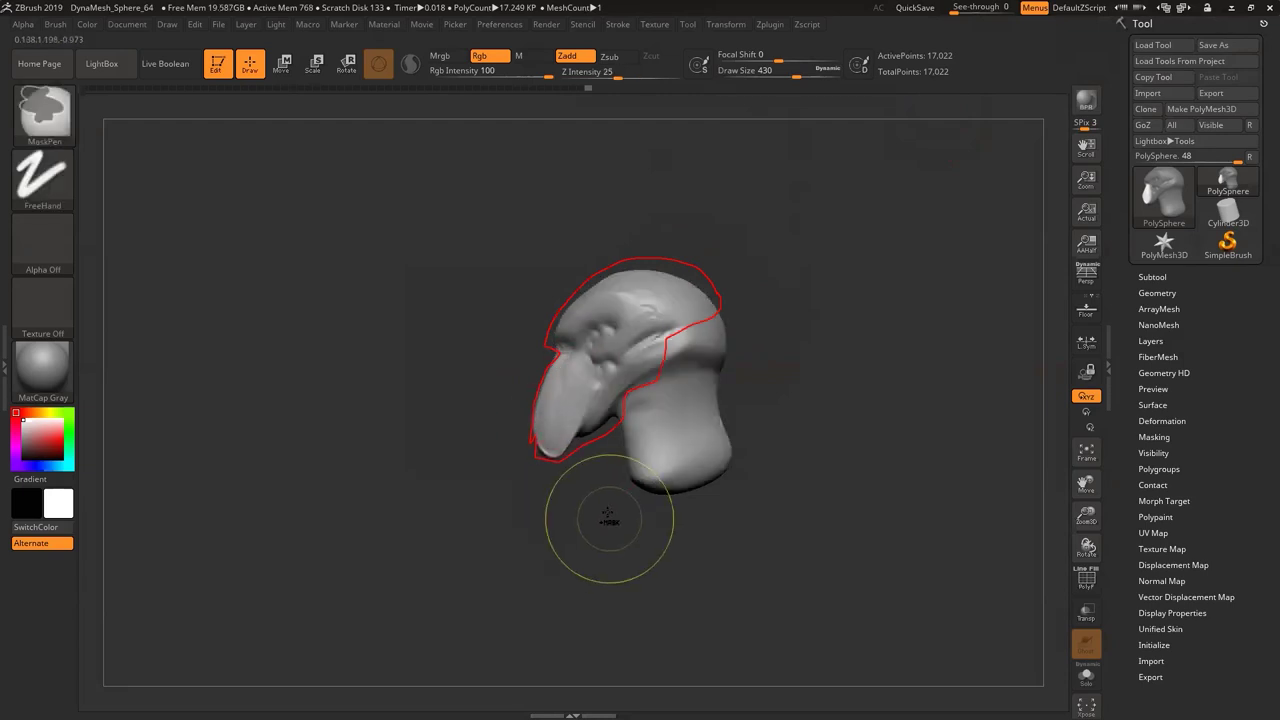
pyautogui.press('space')
pyautogui.moveTo(584, 420); pyautogui.dragTo(599, 440)
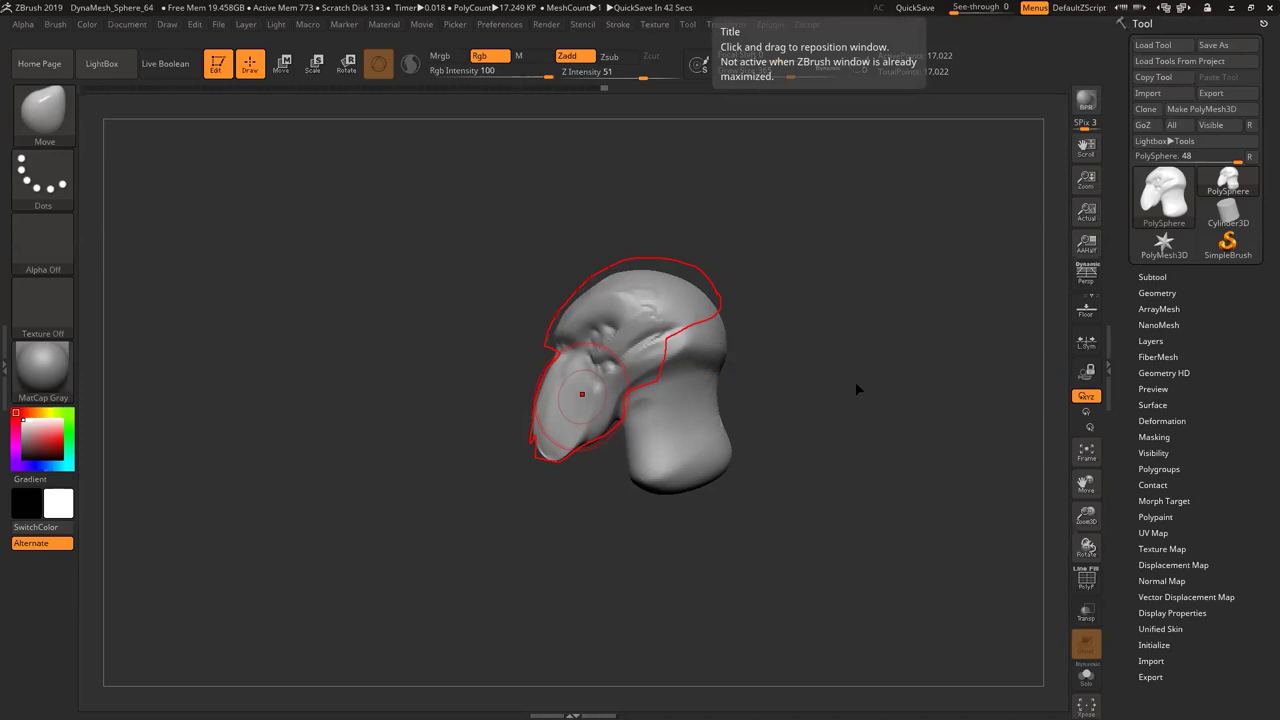
# Raise the cranium at draw size 492 and shape the back of the skull at 318 with the Move brush, following the outline
pyautogui.press('shift')
pyautogui.keyDown('shift'); pyautogui.moveTo(759, 301); pyautogui.dragTo(757, 320); pyautogui.keyUp('shift')
pyautogui.press('s')
pyautogui.moveTo(650, 275)
pyautogui.mouseDown()
pyautogui.moveTo(660, 266)
pyautogui.moveTo(595, 281)
pyautogui.moveTo(646, 263)
pyautogui.mouseUp()
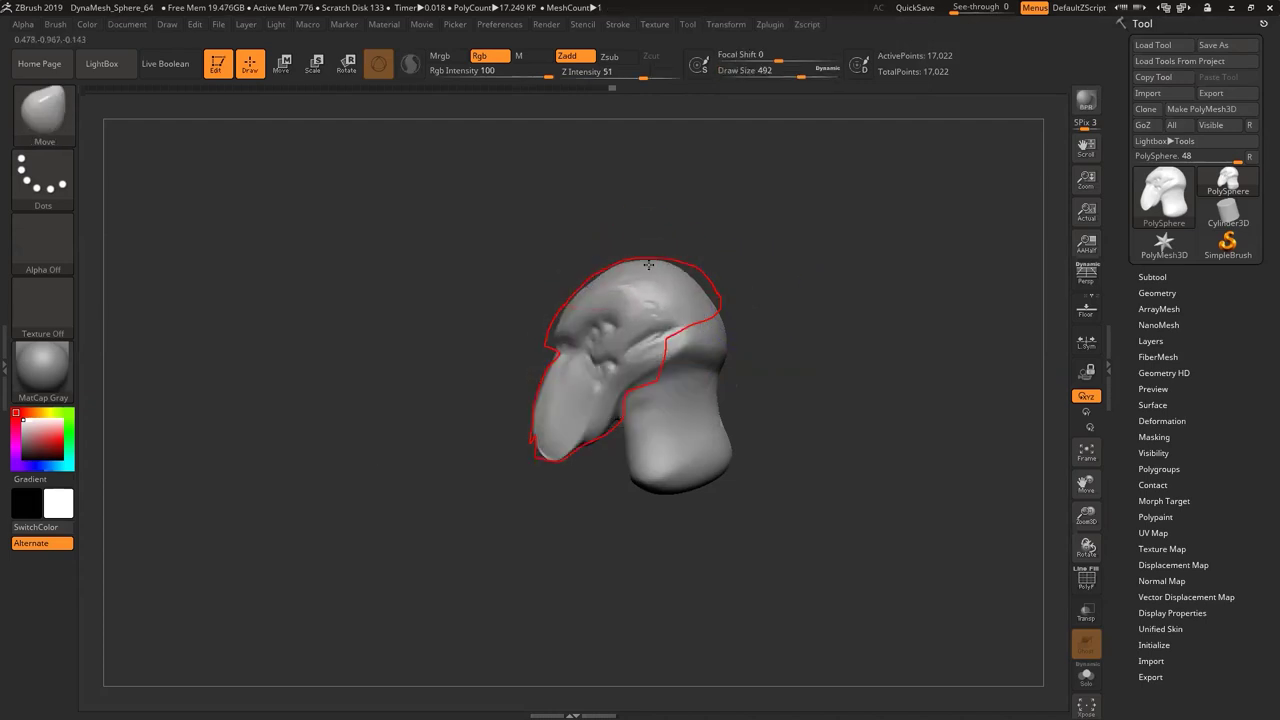
pyautogui.press('space')
pyautogui.moveTo(716, 345); pyautogui.dragTo(700, 346)
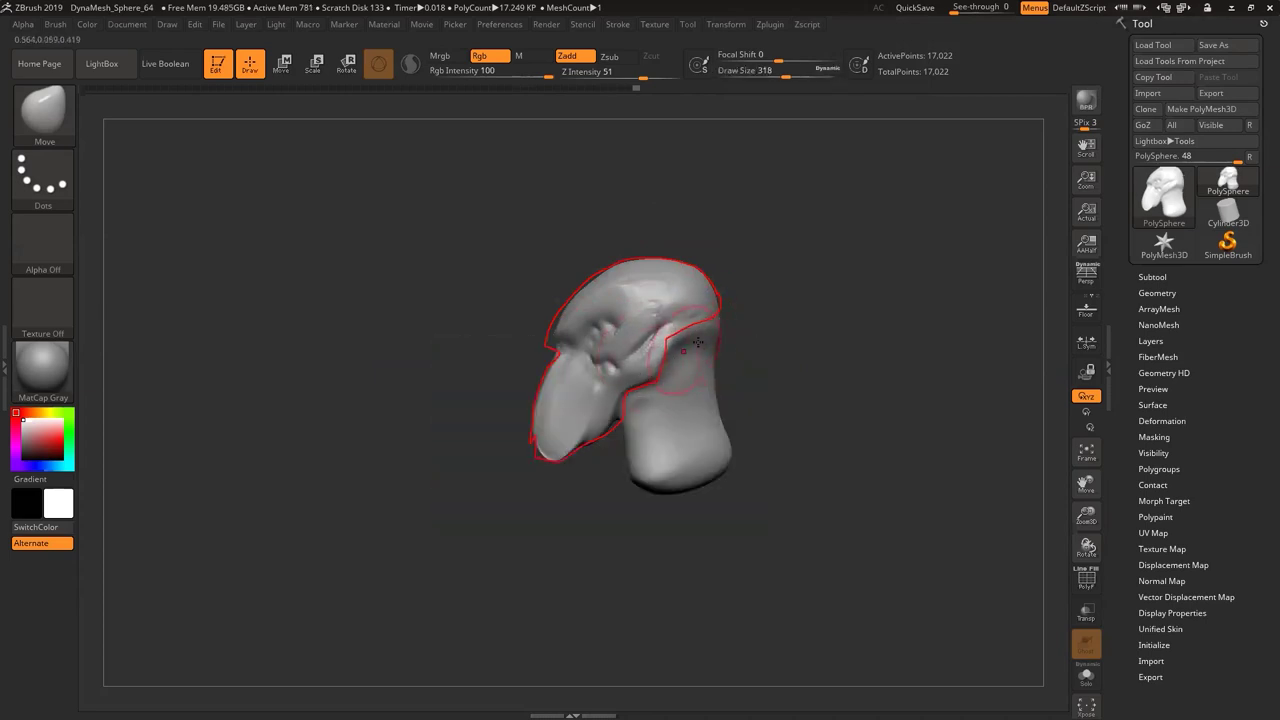
pyautogui.press('space')
pyautogui.moveTo(727, 328); pyautogui.dragTo(734, 328)
pyautogui.moveTo(712, 372); pyautogui.dragTo(706, 376)
# Pull the throat just behind the jaw forward with the Move brush
pyautogui.press('space')
pyautogui.moveTo(636, 424); pyautogui.dragTo(620, 424)
pyautogui.moveTo(638, 436); pyautogui.dragTo(614, 434)
# Mask the jaw, pull the front base of the neck downward with the Move brush at draw size 386, and remesh
pyautogui.moveTo(582, 432)
pyautogui.keyDown('ctrl'); pyautogui.mouseDown()
pyautogui.moveTo(592, 410)
pyautogui.moveTo(564, 420)
pyautogui.moveTo(572, 412)
pyautogui.mouseUp(); pyautogui.keyUp('ctrl')
pyautogui.keyDown('ctrl'); pyautogui.click(604, 501); pyautogui.keyUp('ctrl')
pyautogui.keyDown('ctrl'); pyautogui.moveTo(592, 494); pyautogui.dragTo(601, 503); pyautogui.keyUp('ctrl')
pyautogui.press('space')
pyautogui.click(633, 426)
pyautogui.moveTo(632, 425)
pyautogui.mouseDown()
pyautogui.moveTo(616, 416)
pyautogui.moveTo(645, 437)
pyautogui.moveTo(627, 438)
pyautogui.moveTo(623, 525)
pyautogui.mouseUp()
pyautogui.moveTo(614, 453)
pyautogui.mouseDown()
pyautogui.moveTo(640, 438)
pyautogui.moveTo(651, 451)
pyautogui.moveTo(634, 436)
pyautogui.mouseUp()
pyautogui.keyDown('ctrl'); pyautogui.moveTo(783, 381); pyautogui.dragTo(850, 422); pyautogui.keyUp('ctrl')
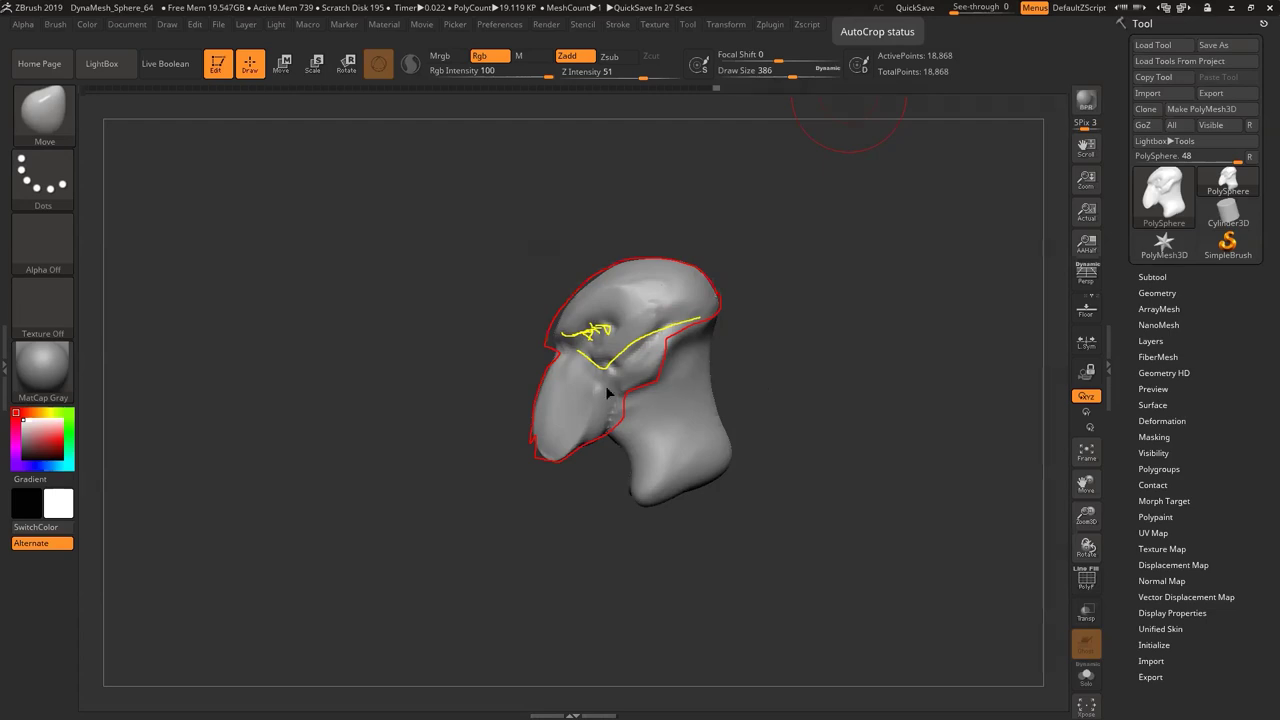
# Adjust the eye socket with the Move brush and carve grooves along the cheekbone line and beak with DamStandard at draw size 257
pyautogui.press('space')
pyautogui.moveTo(609, 342); pyautogui.dragTo(603, 342)
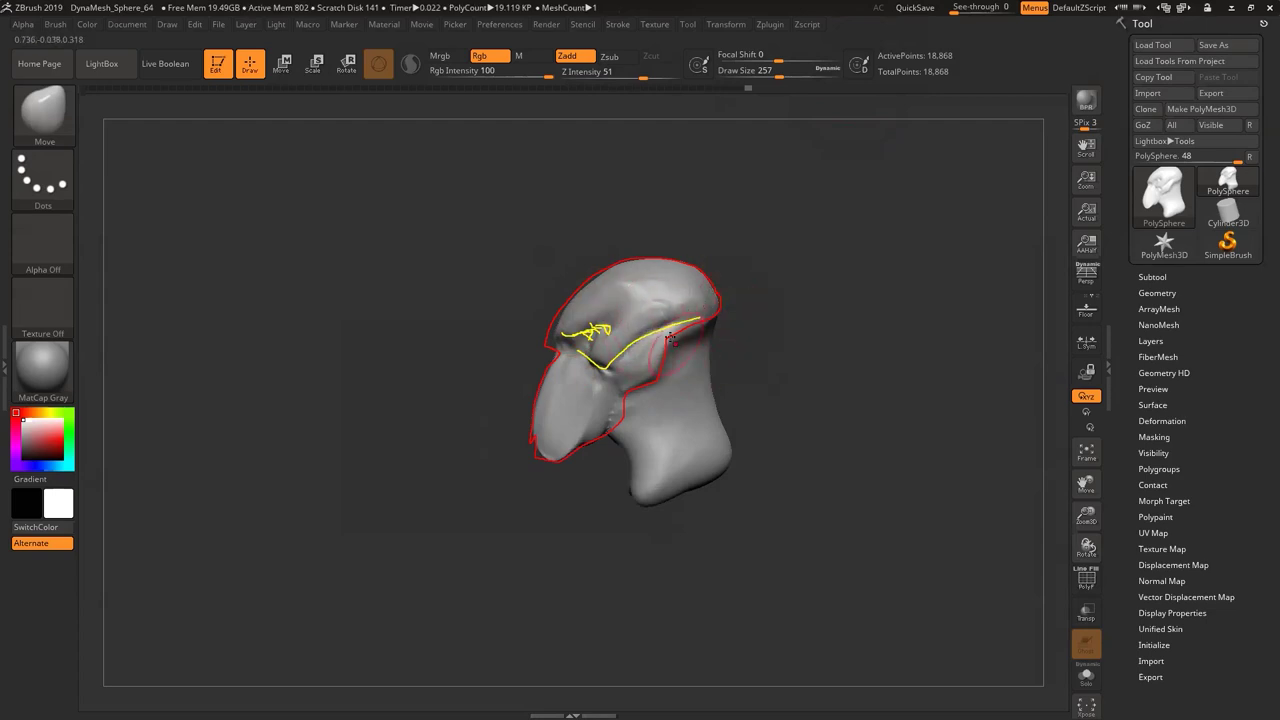
pyautogui.press('b')
pyautogui.press('d')
pyautogui.press('s')
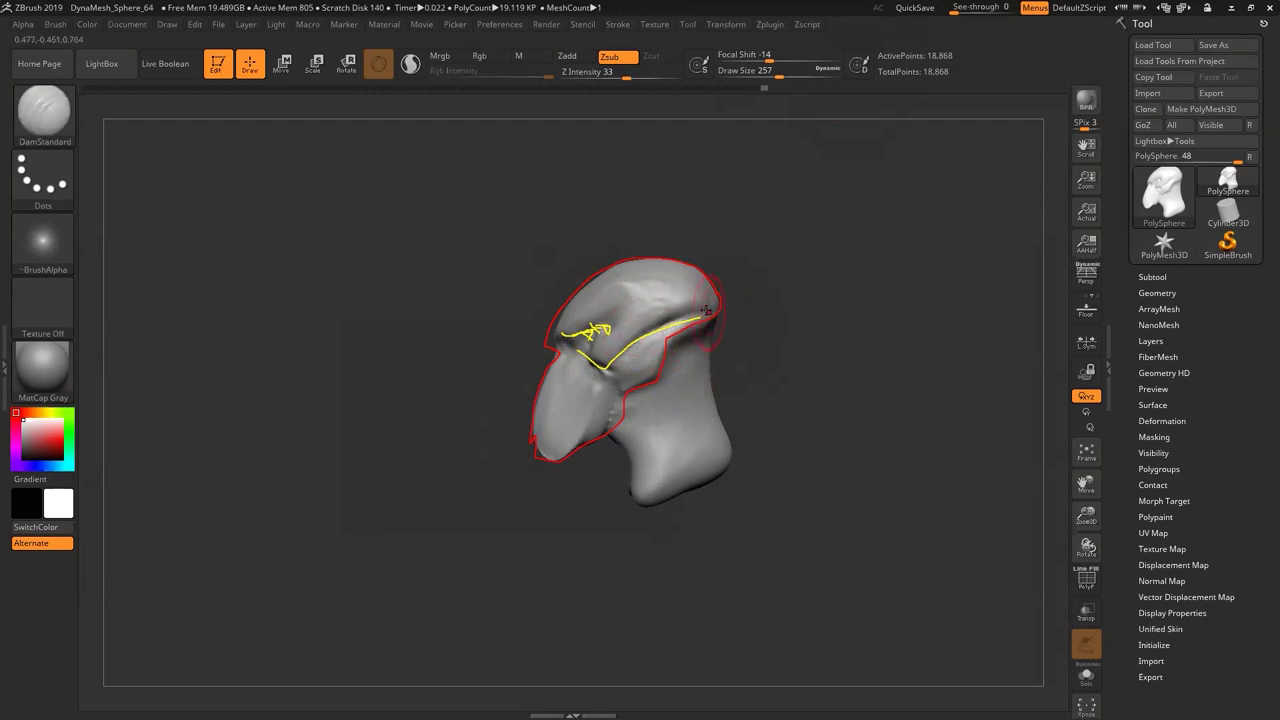
pyautogui.press('shift')
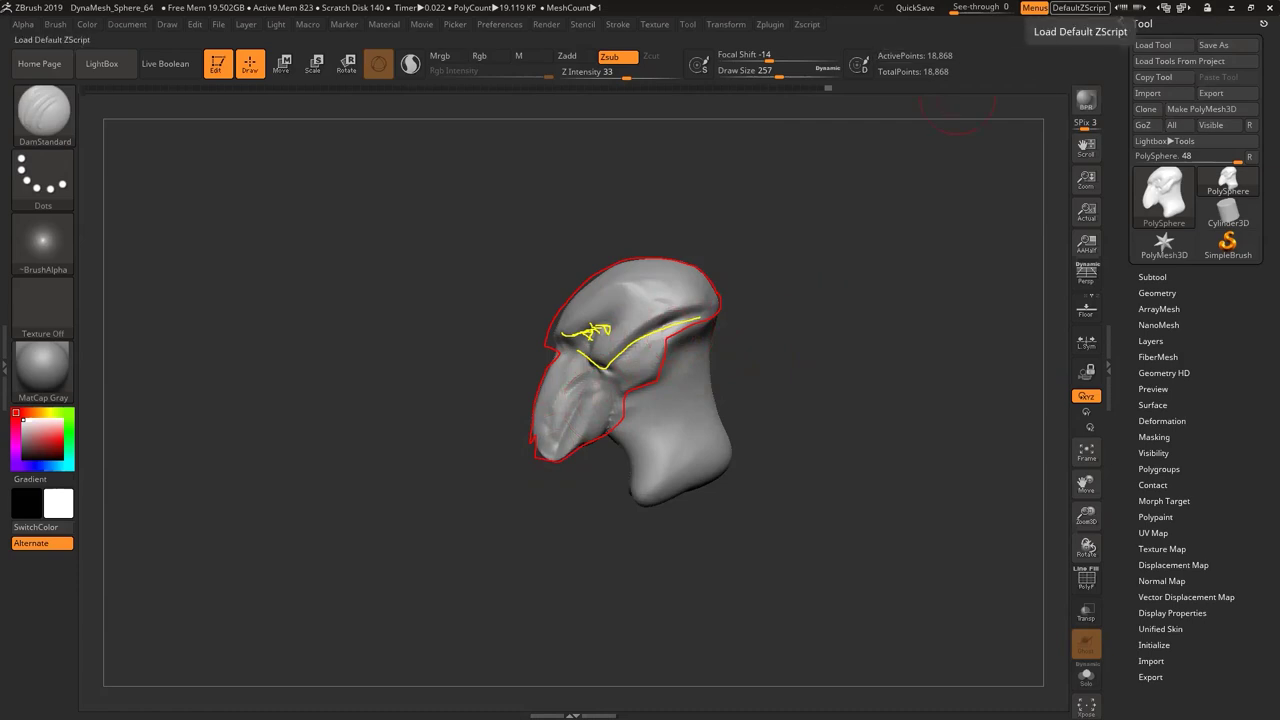
pyautogui.press('e')
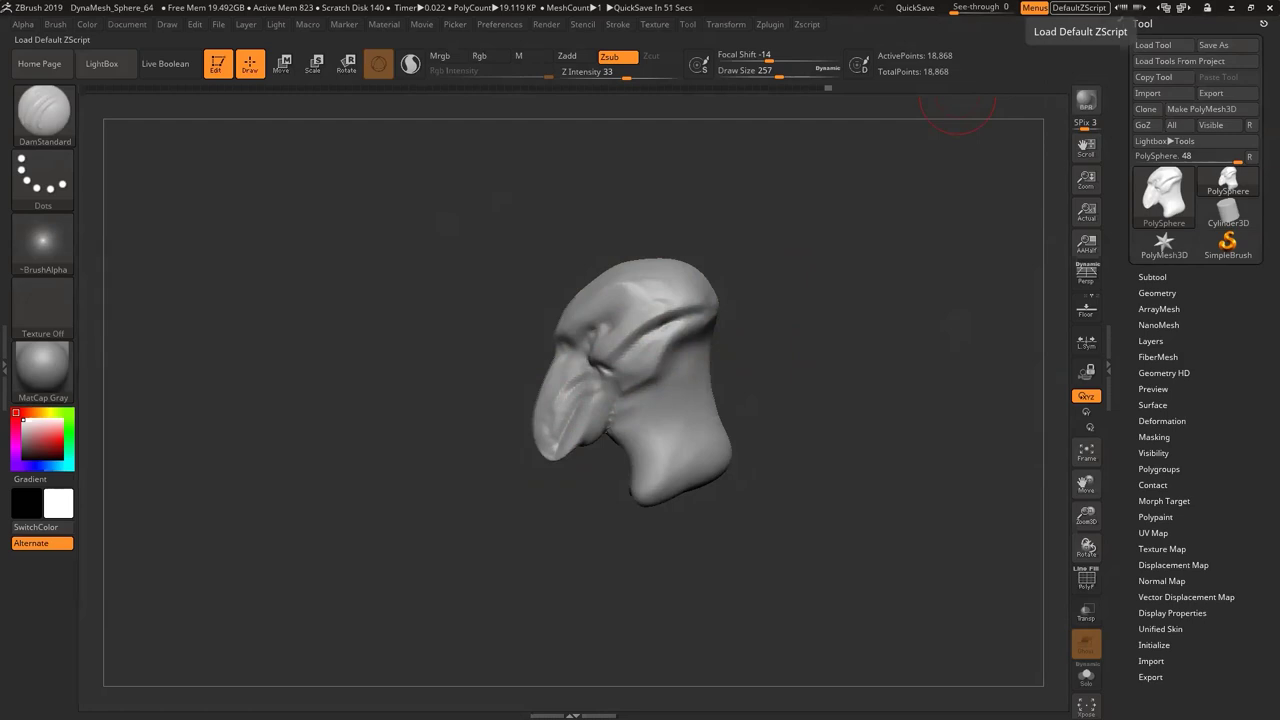
# Refine the shape of the beak with the Move brush
pyautogui.press('b')
pyautogui.press('m')
pyautogui.press('v')
pyautogui.moveTo(757, 349)
pyautogui.mouseDown()
pyautogui.moveTo(840, 331)
pyautogui.moveTo(792, 341)
pyautogui.mouseUp()
pyautogui.moveTo(668, 385)
pyautogui.keyDown('alt'); pyautogui.mouseDown()
pyautogui.moveTo(734, 410)
pyautogui.moveTo(776, 351)
pyautogui.mouseUp(); pyautogui.keyUp('alt')
pyautogui.moveTo(578, 408)
pyautogui.mouseDown()
pyautogui.moveTo(529, 436)
pyautogui.moveTo(531, 450)
pyautogui.mouseUp()
pyautogui.moveTo(488, 406)
pyautogui.mouseDown()
pyautogui.moveTo(499, 406)
pyautogui.moveTo(488, 385)
pyautogui.mouseUp()
pyautogui.moveTo(642, 352)
pyautogui.mouseDown()
pyautogui.moveTo(697, 323)
pyautogui.moveTo(664, 346)
pyautogui.mouseUp()
# Flatten the planes of the brow and the upper beak with the TrimDynamic brush
pyautogui.press('b')
pyautogui.press('t')
pyautogui.press('d')
pyautogui.moveTo(574, 334)
pyautogui.mouseDown()
pyautogui.moveTo(514, 408)
pyautogui.moveTo(545, 380)
pyautogui.mouseUp()
pyautogui.moveTo(576, 312); pyautogui.dragTo(508, 330)
# Carve a crease up the side of the beak with DamStandard and flatten its surroundings with TrimDynamic
pyautogui.press('b')
pyautogui.press('d')
pyautogui.press('s')
pyautogui.moveTo(492, 395)
pyautogui.mouseDown()
pyautogui.moveTo(490, 368)
pyautogui.moveTo(548, 348)
pyautogui.moveTo(546, 312)
pyautogui.moveTo(470, 374)
pyautogui.moveTo(490, 362)
pyautogui.moveTo(500, 372)
pyautogui.moveTo(476, 366)
pyautogui.moveTo(494, 336)
pyautogui.moveTo(516, 332)
pyautogui.mouseUp()
pyautogui.press('b')
pyautogui.press('t')
pyautogui.press('d')
pyautogui.moveTo(846, 232); pyautogui.dragTo(786, 240)
# Carve the inner corner and lower rim of the eye socket with DamStandard at draw size 94 and remesh the DynaMesh
pyautogui.press('b')
pyautogui.press('d')
pyautogui.press('s')
pyautogui.press('space')
pyautogui.moveTo(597, 203); pyautogui.dragTo(593, 207)
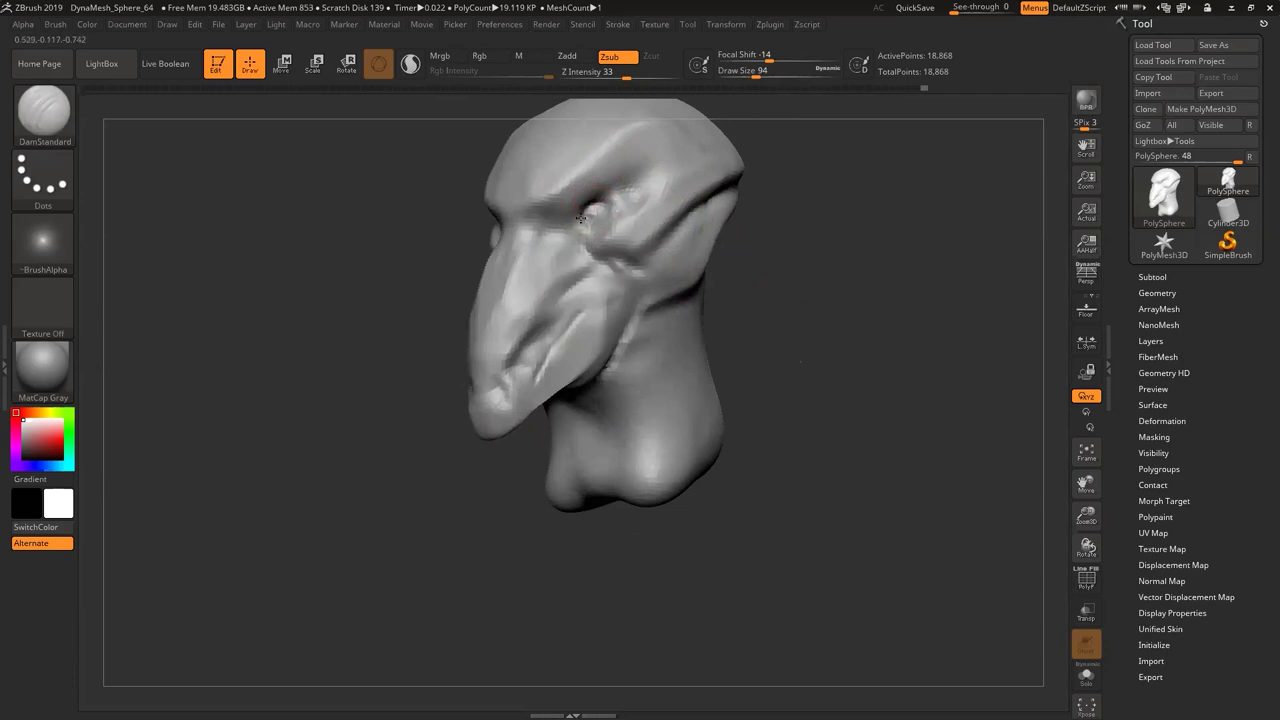
pyautogui.moveTo(571, 214)
pyautogui.mouseDown()
pyautogui.moveTo(560, 237)
pyautogui.moveTo(545, 229)
pyautogui.mouseUp()
pyautogui.moveTo(772, 224)
pyautogui.mouseDown()
pyautogui.moveTo(855, 222)
pyautogui.moveTo(772, 230)
pyautogui.mouseUp()
pyautogui.moveTo(607, 254); pyautogui.dragTo(589, 252)
pyautogui.keyDown('ctrl'); pyautogui.moveTo(838, 288); pyautogui.dragTo(848, 296); pyautogui.keyUp('ctrl')
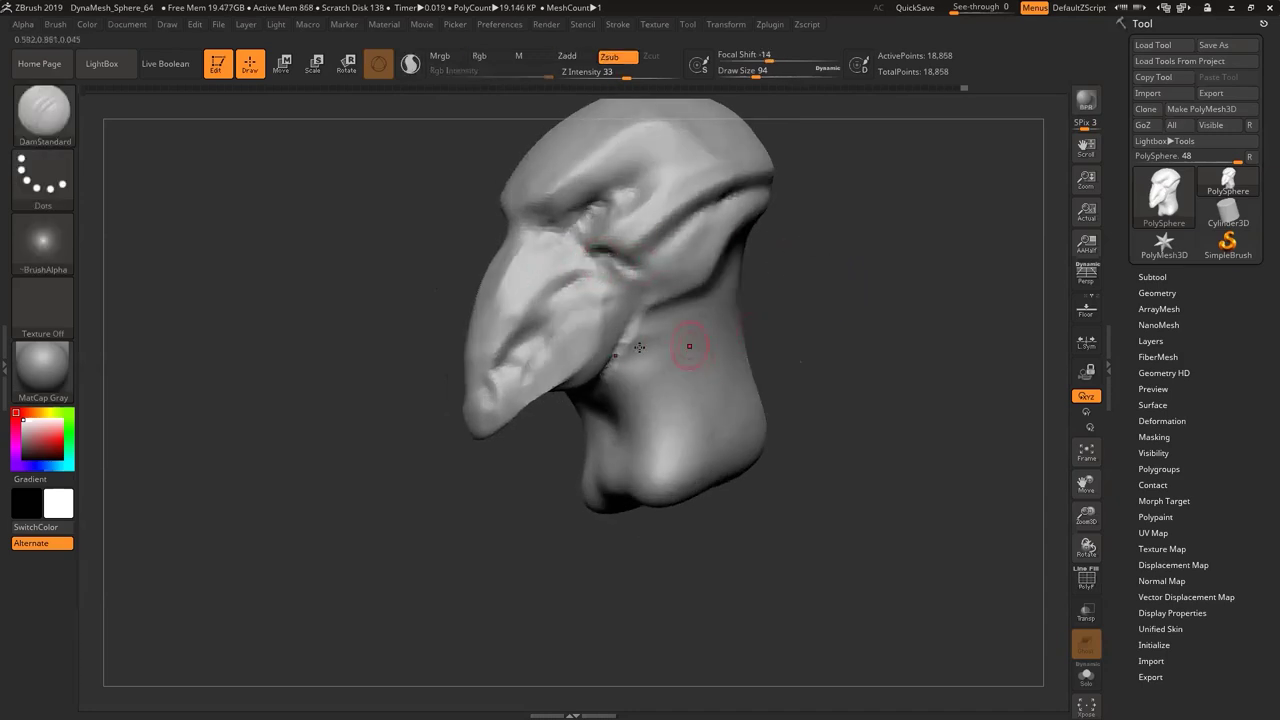
# Build up the diagonal neck muscle from behind the jaw to the throat base with ClayTubes at draw size 136
pyautogui.moveTo(820, 287)
pyautogui.mouseDown()
pyautogui.moveTo(797, 274)
pyautogui.moveTo(757, 291)
pyautogui.moveTo(651, 449)
pyautogui.moveTo(686, 371)
pyautogui.moveTo(660, 462)
pyautogui.mouseUp()
pyautogui.press('b')
pyautogui.press('c')
pyautogui.press('t')
pyautogui.press('space')
pyautogui.moveTo(806, 272)
pyautogui.mouseDown()
pyautogui.moveTo(860, 280)
pyautogui.moveTo(834, 296)
pyautogui.mouseUp()
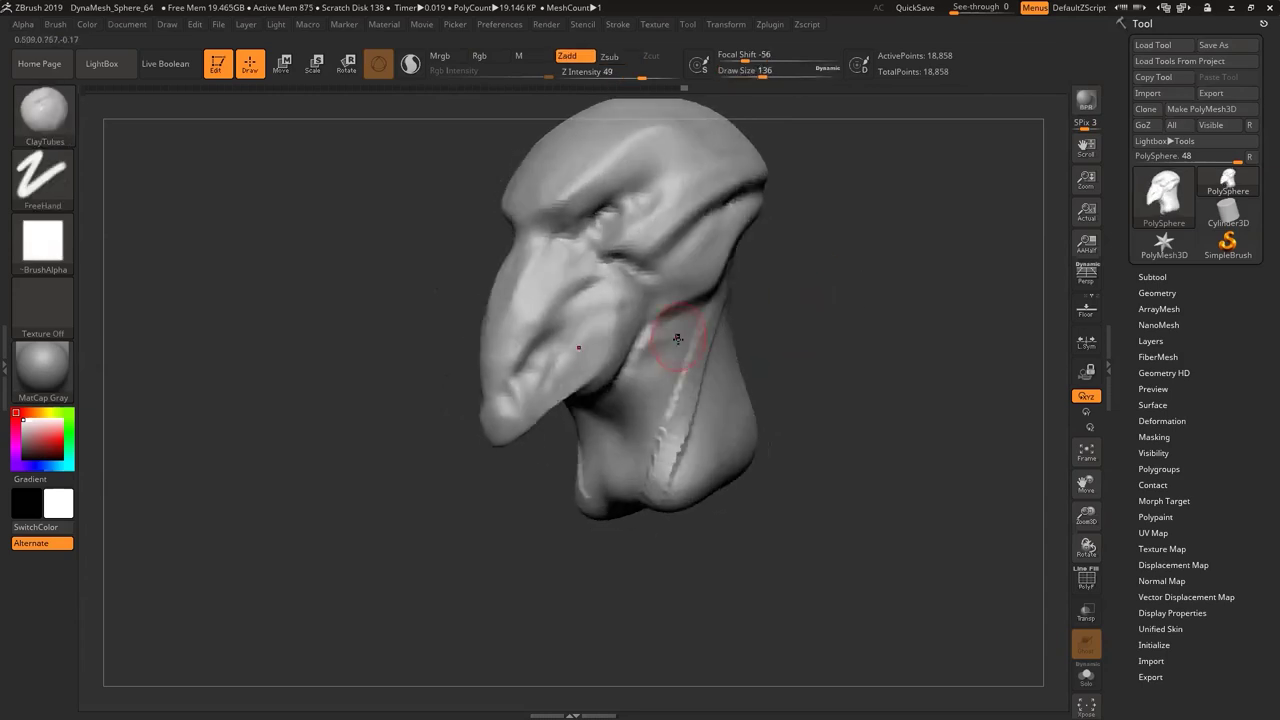
pyautogui.moveTo(682, 337)
pyautogui.mouseDown()
pyautogui.moveTo(642, 400)
pyautogui.moveTo(632, 392)
pyautogui.moveTo(656, 362)
pyautogui.moveTo(677, 366)
pyautogui.moveTo(662, 397)
pyautogui.mouseUp()
pyautogui.moveTo(698, 335); pyautogui.dragTo(668, 433)
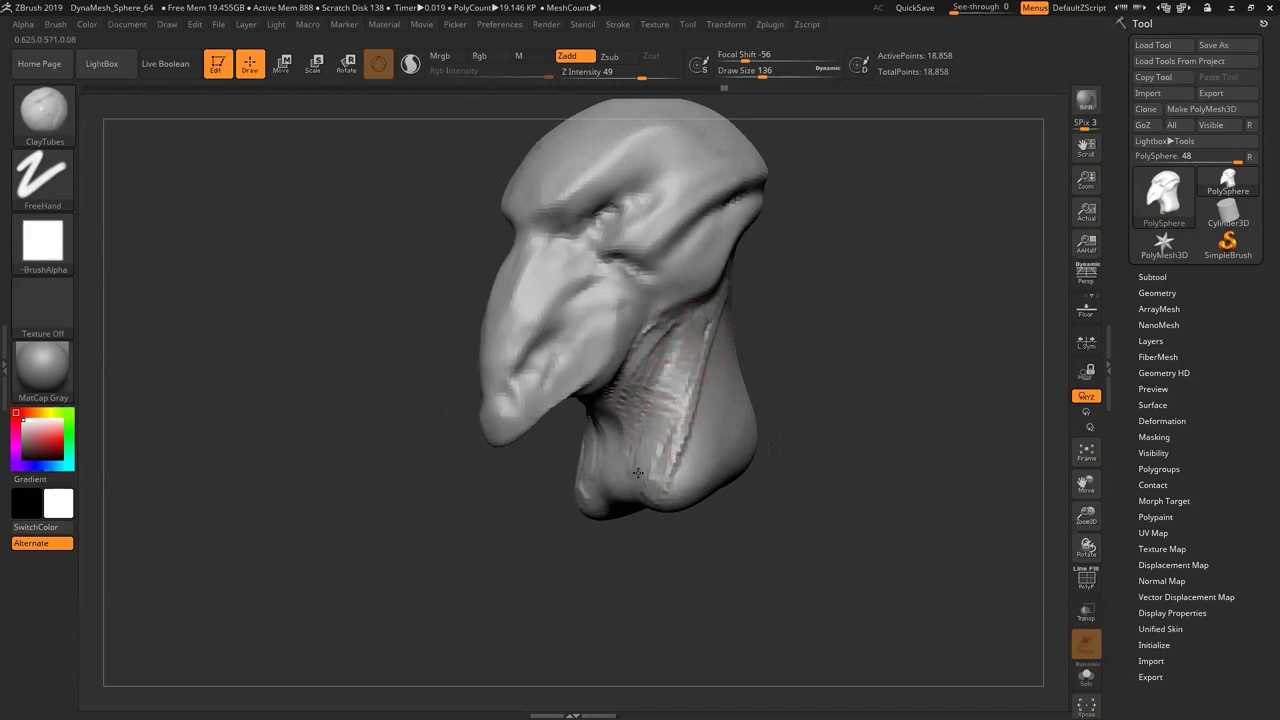
# Add more ClayTubes strokes along the side and front of the neck and smooth the muscle edge
pyautogui.moveTo(807, 245); pyautogui.dragTo(762, 225)
pyautogui.moveTo(793, 283)
pyautogui.mouseDown()
pyautogui.moveTo(778, 245)
pyautogui.moveTo(755, 250)
pyautogui.mouseUp()
pyautogui.moveTo(738, 302); pyautogui.dragTo(660, 404)
pyautogui.moveTo(864, 318); pyautogui.dragTo(852, 416)
pyautogui.moveTo(750, 312)
pyautogui.mouseDown()
pyautogui.moveTo(606, 474)
pyautogui.moveTo(623, 523)
pyautogui.moveTo(595, 517)
pyautogui.mouseUp()
pyautogui.moveTo(739, 482)
pyautogui.keyDown('shift'); pyautogui.mouseDown()
pyautogui.moveTo(754, 431)
pyautogui.moveTo(690, 408)
pyautogui.mouseUp(); pyautogui.keyUp('shift')
pyautogui.moveTo(694, 319); pyautogui.dragTo(642, 486)
pyautogui.moveTo(808, 276)
pyautogui.mouseDown()
pyautogui.moveTo(854, 240)
pyautogui.moveTo(679, 437)
pyautogui.mouseUp()
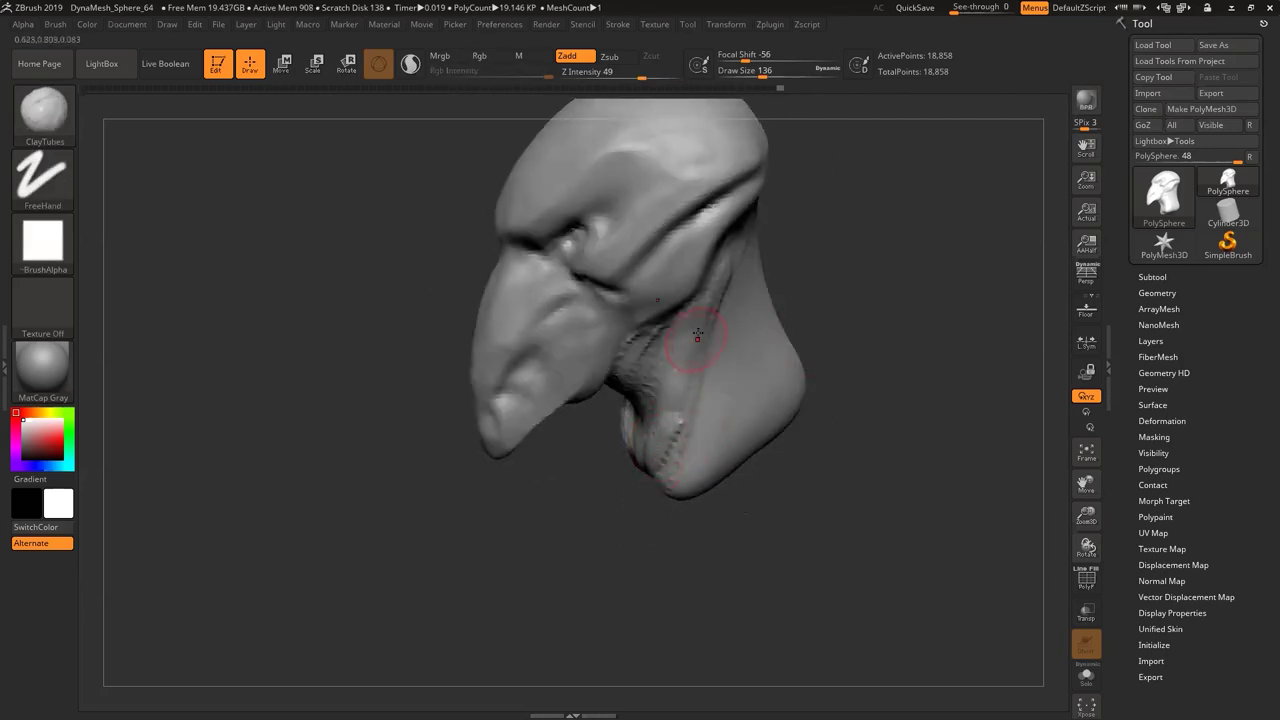
pyautogui.moveTo(674, 408)
pyautogui.keyDown('shift'); pyautogui.mouseDown()
pyautogui.moveTo(686, 370)
pyautogui.moveTo(680, 457)
pyautogui.mouseUp(); pyautogui.keyUp('shift')
# Carve grooves along the edges of the neck muscle with the DamStandard brush
pyautogui.press('b')
pyautogui.press('d')
pyautogui.press('s')
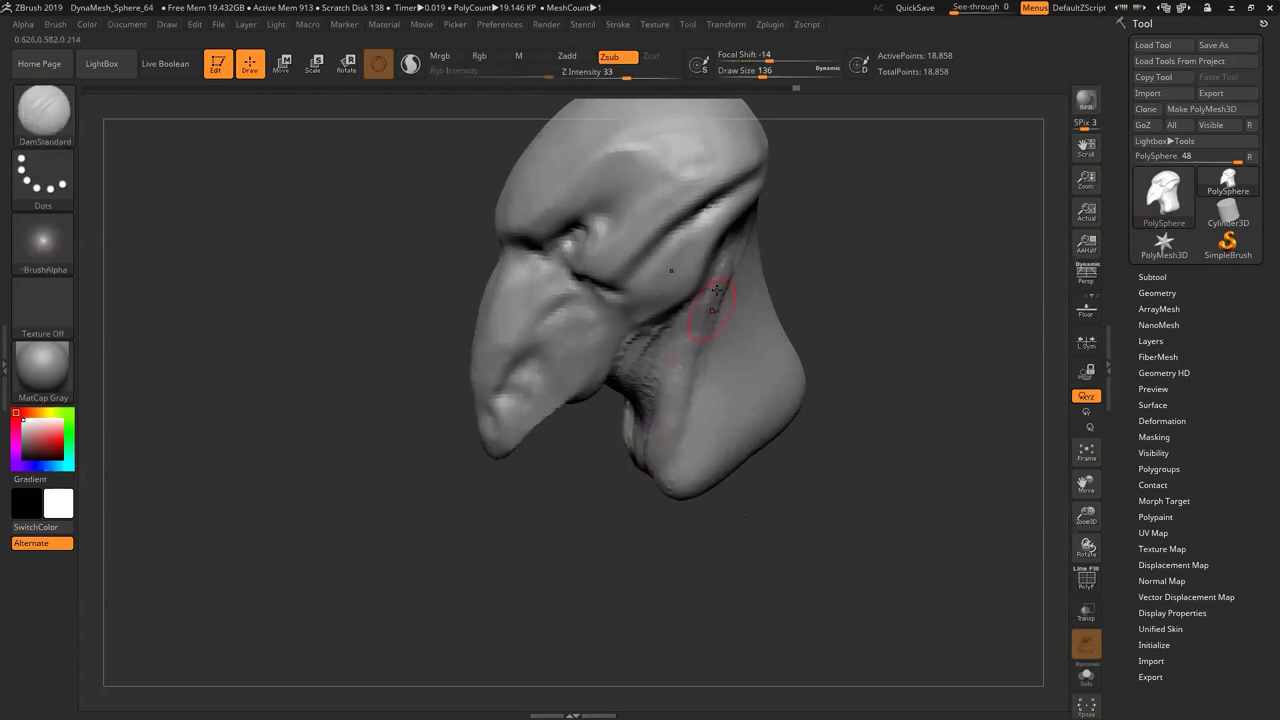
pyautogui.moveTo(838, 318)
pyautogui.mouseDown()
pyautogui.moveTo(869, 206)
pyautogui.moveTo(810, 280)
pyautogui.mouseUp()
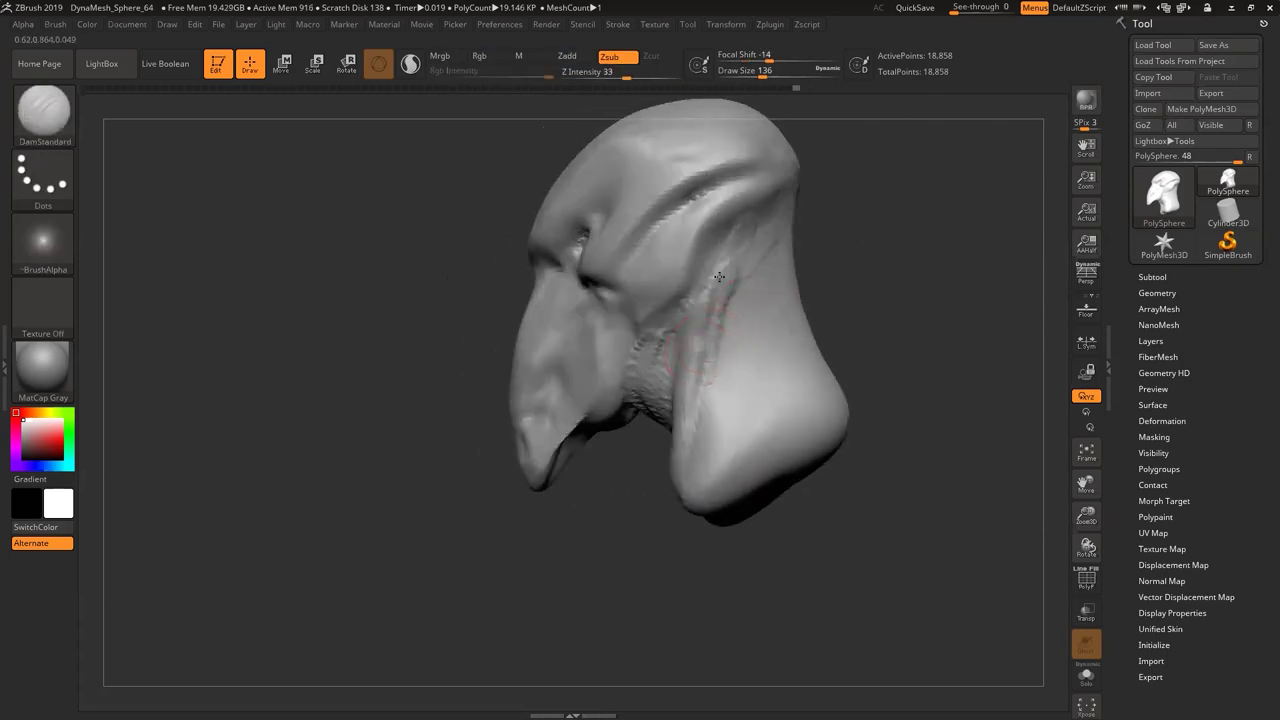
# Thicken the upper neck muscle behind the cheek with ClayTubes and smooth it down toward the neck base
pyautogui.press('b')
pyautogui.press('c')
pyautogui.press('t')
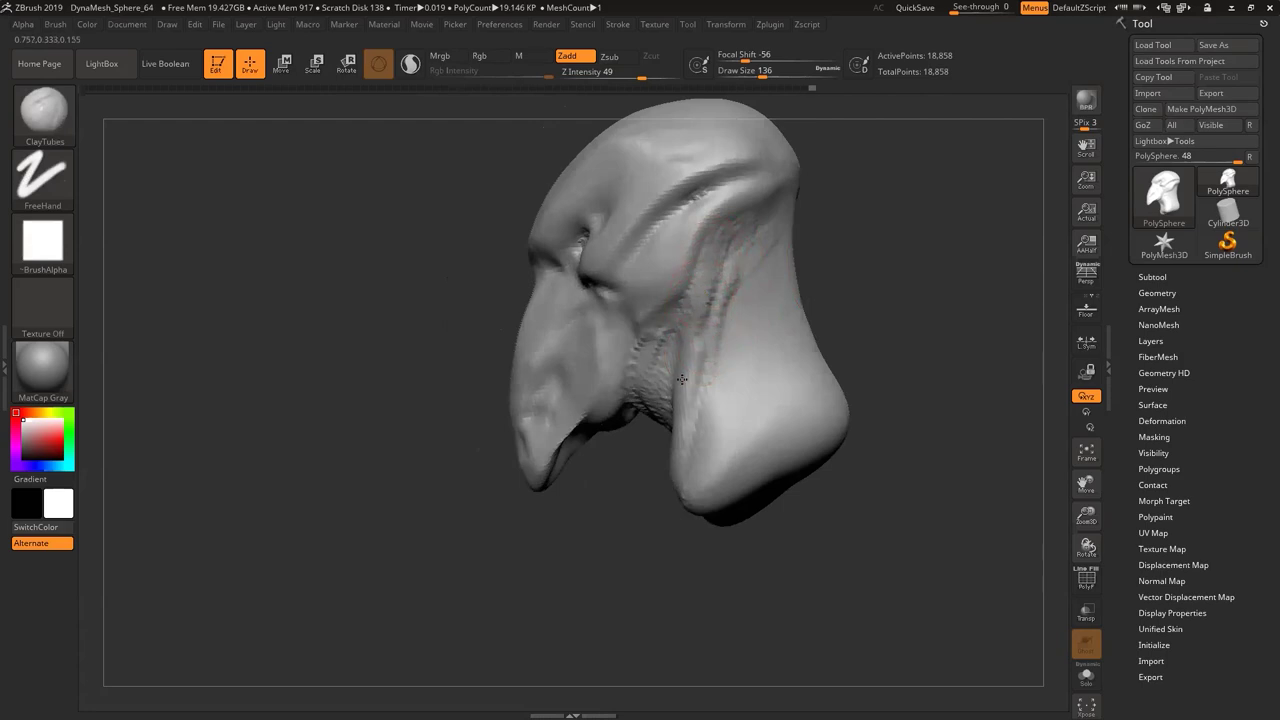
pyautogui.keyDown('shift'); pyautogui.moveTo(707, 268); pyautogui.dragTo(682, 394); pyautogui.keyUp('shift')
pyautogui.keyDown('shift'); pyautogui.moveTo(674, 441); pyautogui.dragTo(670, 452); pyautogui.keyUp('shift')
pyautogui.moveTo(630, 536)
pyautogui.mouseDown()
pyautogui.moveTo(666, 569)
pyautogui.moveTo(711, 343)
pyautogui.moveTo(700, 425)
pyautogui.moveTo(713, 442)
pyautogui.moveTo(700, 456)
pyautogui.mouseUp()
pyautogui.press('space')
pyautogui.moveTo(751, 414)
pyautogui.mouseDown()
pyautogui.moveTo(790, 421)
pyautogui.moveTo(735, 395)
pyautogui.mouseUp()
pyautogui.moveTo(735, 395); pyautogui.dragTo(678, 401)
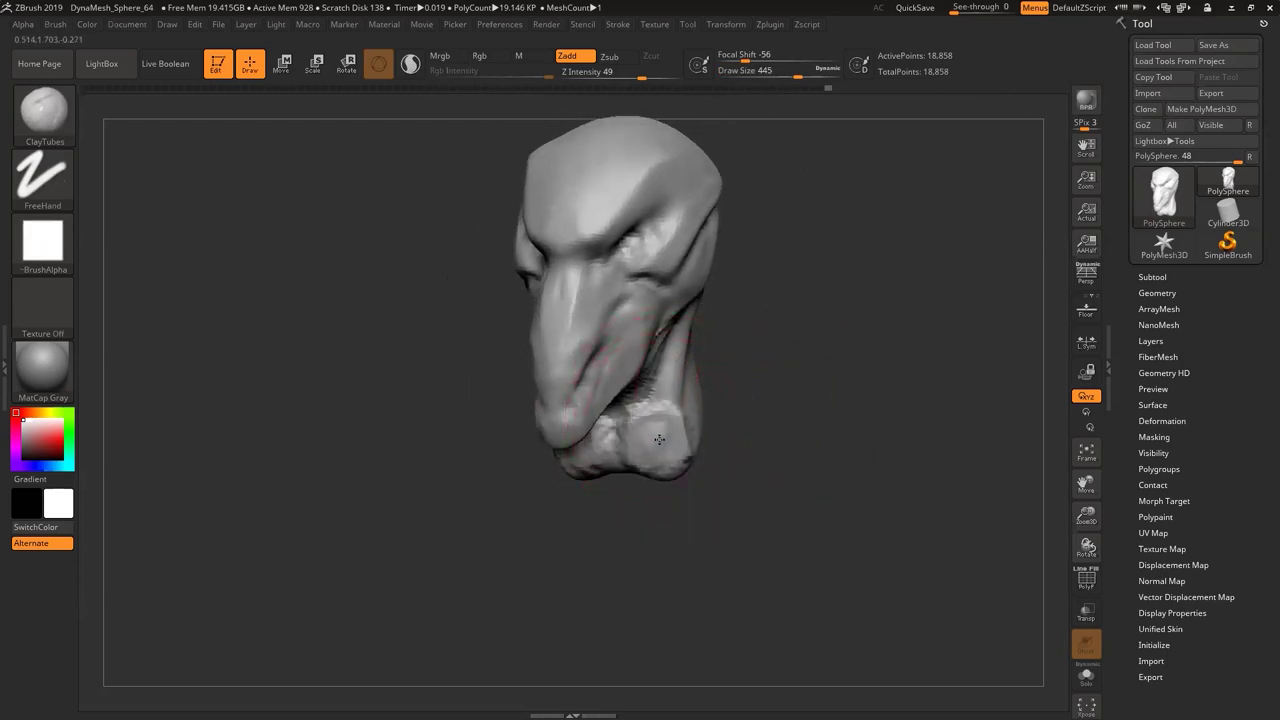
pyautogui.hotkey('ctrl', 'z')
# Smooth the side of the neck and reshape its muscle and front base with the Move brush at draw sizes 445 and 344
pyautogui.press('b')
pyautogui.press('m')
pyautogui.press('v')
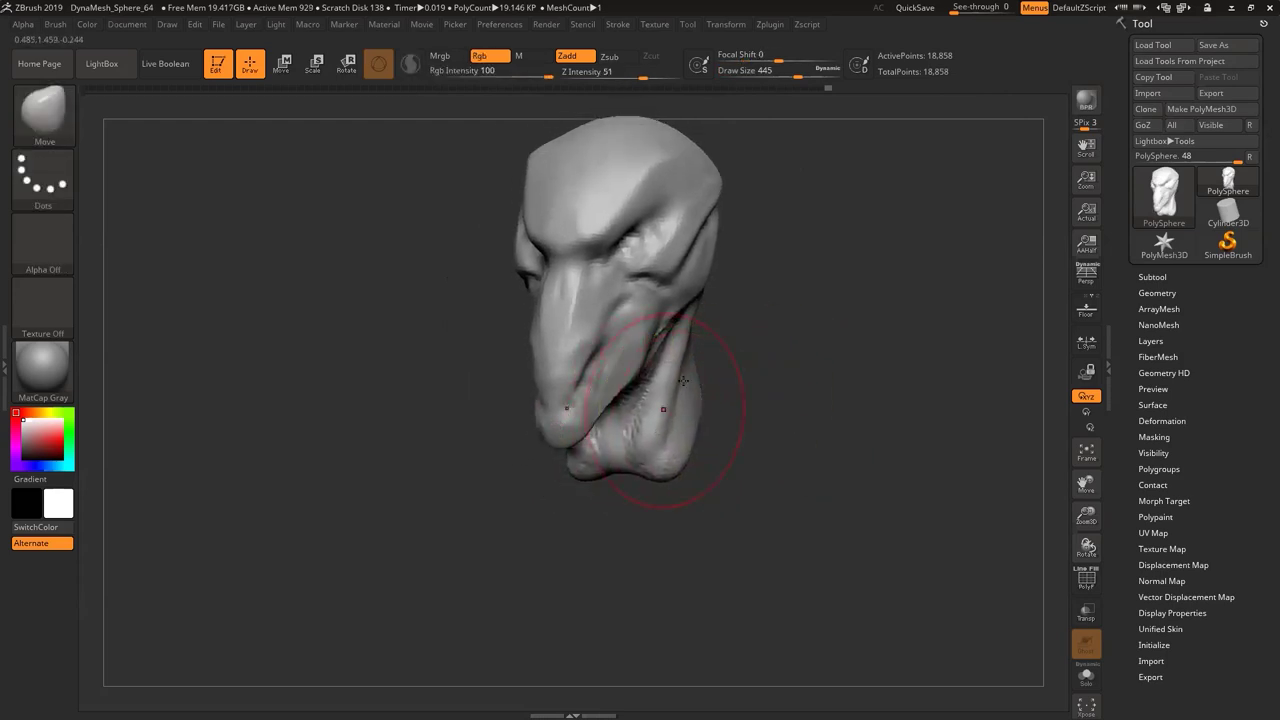
pyautogui.keyDown('shift'); pyautogui.moveTo(683, 380); pyautogui.dragTo(676, 379); pyautogui.keyUp('shift')
pyautogui.moveTo(654, 442); pyautogui.dragTo(657, 438)
pyautogui.moveTo(769, 351); pyautogui.dragTo(742, 335)
pyautogui.press('space')
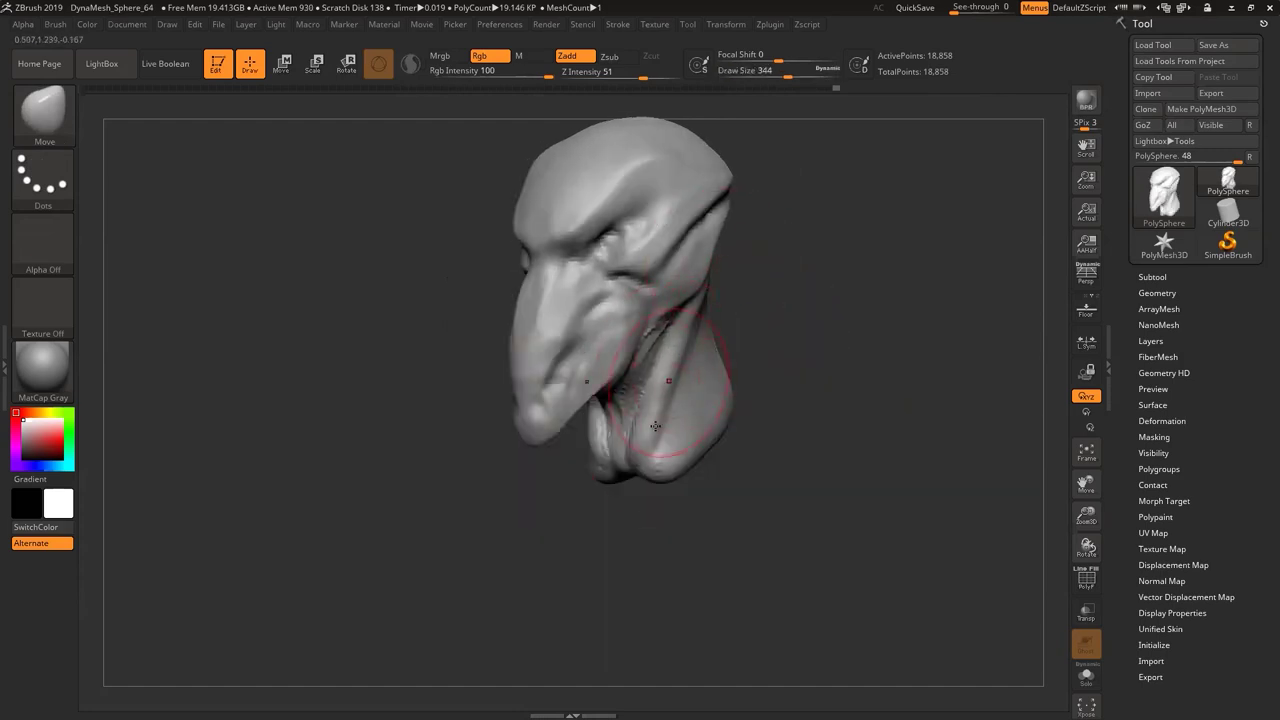
# Mask the head and upper neck and pull the neck base outward into a shoulder with the Move brush at draw size 576
pyautogui.moveTo(757, 428); pyautogui.dragTo(692, 430)
pyautogui.moveTo(763, 370)
pyautogui.keyDown('ctrl'); pyautogui.mouseDown()
pyautogui.moveTo(726, 423)
pyautogui.moveTo(766, 378)
pyautogui.mouseUp(); pyautogui.keyUp('ctrl')
pyautogui.keyDown('ctrl'); pyautogui.click(766, 376); pyautogui.keyUp('ctrl')
pyautogui.keyDown('ctrl'); pyautogui.click(864, 404); pyautogui.keyUp('ctrl')
pyautogui.moveTo(869, 403)
pyautogui.mouseDown()
pyautogui.moveTo(857, 426)
pyautogui.moveTo(898, 379)
pyautogui.moveTo(694, 329)
pyautogui.moveTo(669, 343)
pyautogui.moveTo(689, 344)
pyautogui.mouseUp()
pyautogui.press('space')
pyautogui.moveTo(582, 362)
pyautogui.mouseDown()
pyautogui.moveTo(755, 391)
pyautogui.moveTo(705, 363)
pyautogui.mouseUp()
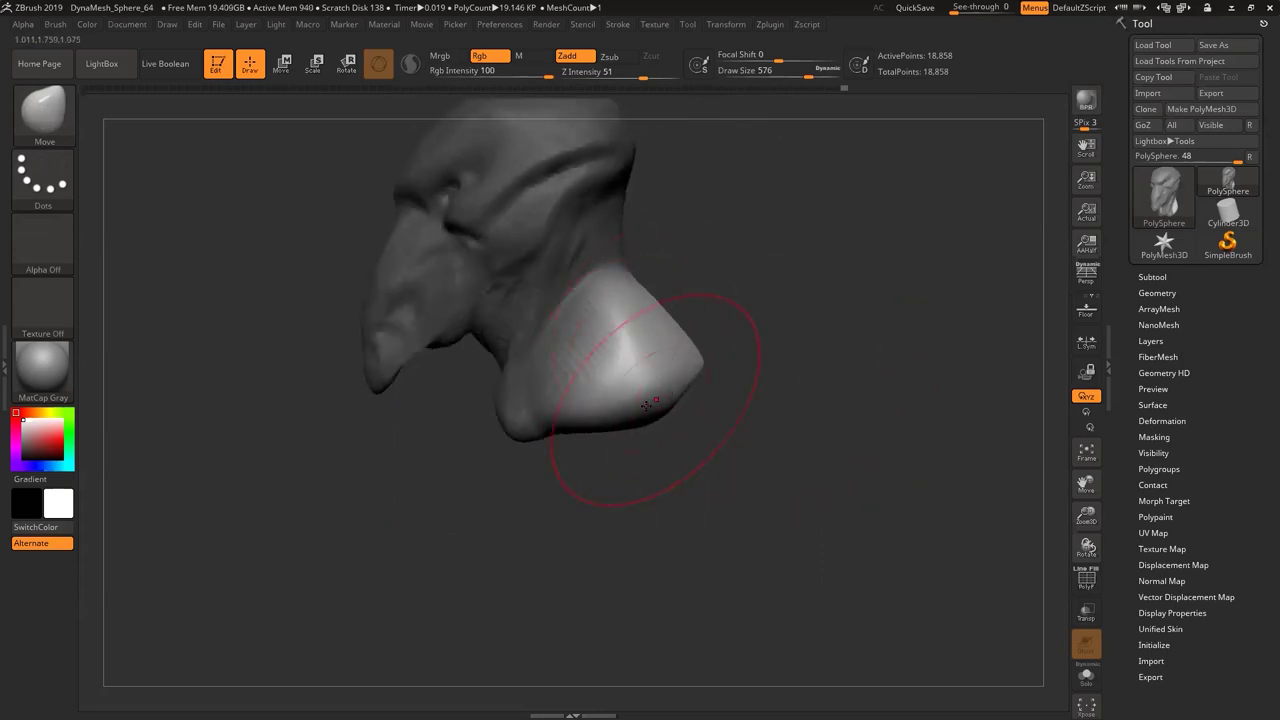
# Flatten the underside and sides of the shoulder base with TrimDynamic, clear the mask and remesh the DynaMesh
pyautogui.press('b')
pyautogui.press('t')
pyautogui.press('d')
pyautogui.moveTo(598, 450)
pyautogui.mouseDown()
pyautogui.moveTo(690, 366)
pyautogui.moveTo(788, 378)
pyautogui.moveTo(788, 406)
pyautogui.moveTo(828, 448)
pyautogui.mouseUp()
pyautogui.moveTo(824, 352); pyautogui.dragTo(710, 374)
pyautogui.moveTo(630, 421); pyautogui.dragTo(673, 382)
pyautogui.keyDown('ctrl'); pyautogui.moveTo(769, 354); pyautogui.dragTo(783, 404); pyautogui.keyUp('ctrl')
# Trim the underside of the chest with TrimDynamic at draw size 372
pyautogui.moveTo(784, 400); pyautogui.dragTo(780, 288)
pyautogui.press('space')
pyautogui.moveTo(550, 426)
pyautogui.mouseDown()
pyautogui.moveTo(544, 416)
pyautogui.moveTo(618, 441)
pyautogui.mouseUp()
pyautogui.moveTo(618, 441)
pyautogui.mouseDown(button='right')
pyautogui.moveTo(751, 451)
pyautogui.moveTo(680, 474)
pyautogui.moveTo(627, 448)
pyautogui.mouseUp(button='right')
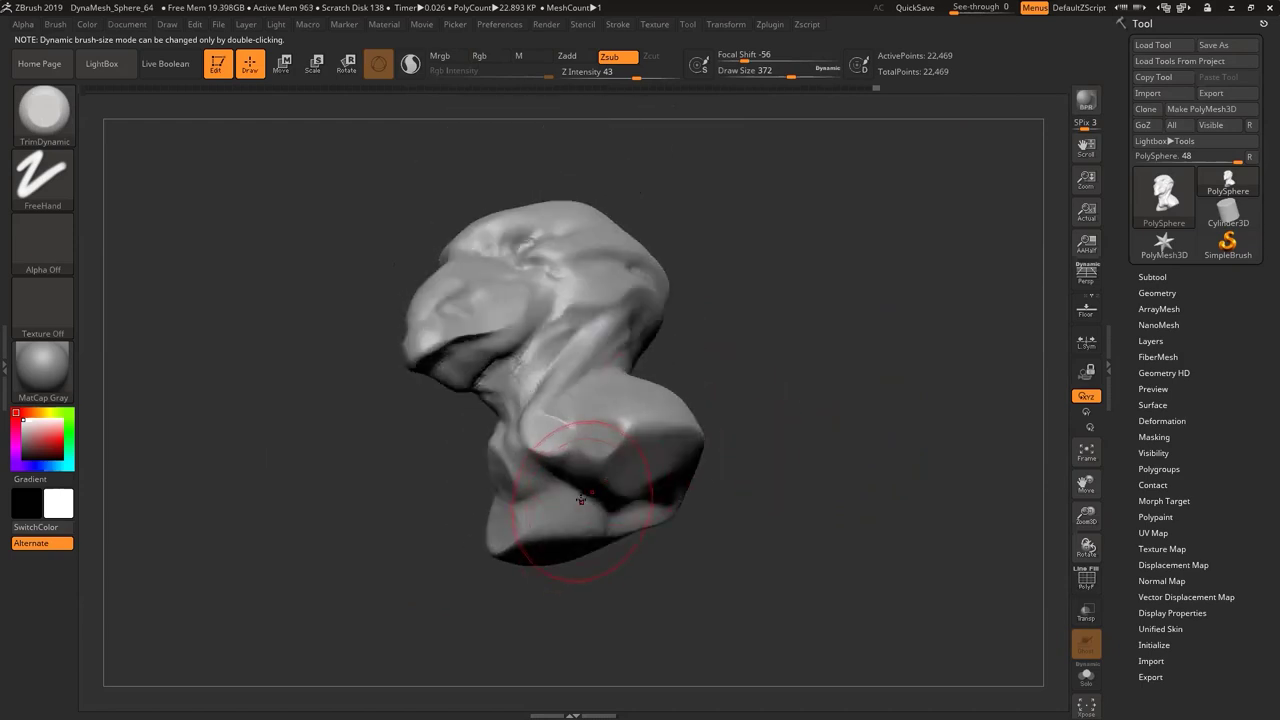
# Fill the hollow under the chest and shoulder base with ClayTubes at draw size 372
pyautogui.press('b')
pyautogui.press('c')
pyautogui.press('t')
pyautogui.moveTo(590, 490)
pyautogui.mouseDown()
pyautogui.moveTo(542, 484)
pyautogui.moveTo(600, 453)
pyautogui.moveTo(545, 530)
pyautogui.moveTo(665, 490)
pyautogui.moveTo(602, 499)
pyautogui.moveTo(548, 530)
pyautogui.moveTo(600, 535)
pyautogui.moveTo(580, 530)
pyautogui.mouseUp()
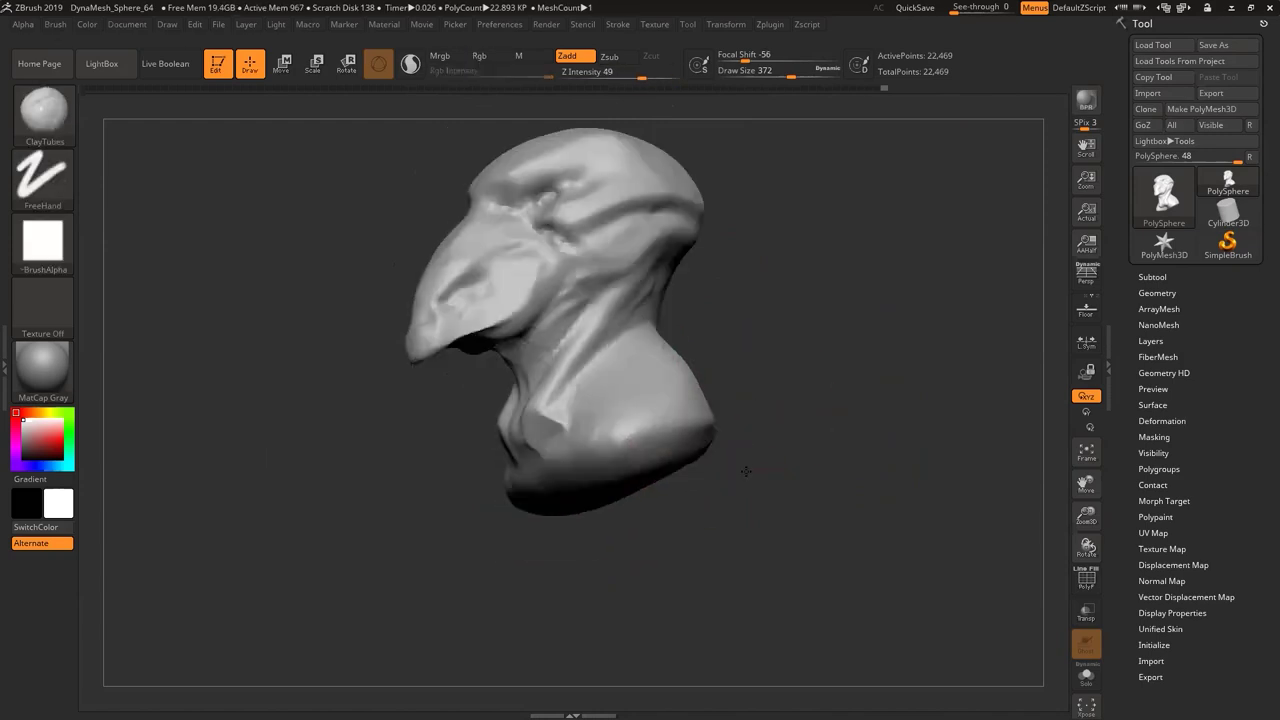
pyautogui.moveTo(743, 466)
pyautogui.mouseDown()
pyautogui.moveTo(757, 429)
pyautogui.moveTo(795, 410)
pyautogui.mouseUp()
pyautogui.moveTo(668, 512)
pyautogui.mouseDown()
pyautogui.moveTo(548, 484)
pyautogui.moveTo(588, 490)
pyautogui.moveTo(576, 474)
pyautogui.moveTo(556, 484)
pyautogui.moveTo(591, 463)
pyautogui.moveTo(565, 461)
pyautogui.moveTo(622, 456)
pyautogui.mouseUp()
# Flatten the chest and shoulder planes with the TrimDynamic brush
pyautogui.press('b')
pyautogui.press('t')
pyautogui.press('d')
pyautogui.moveTo(809, 383); pyautogui.dragTo(722, 387)
# Carve a hollow behind the neck muscle above the shoulder with DamStandard at draw size 372
pyautogui.press('b')
pyautogui.press('d')
pyautogui.press('s')
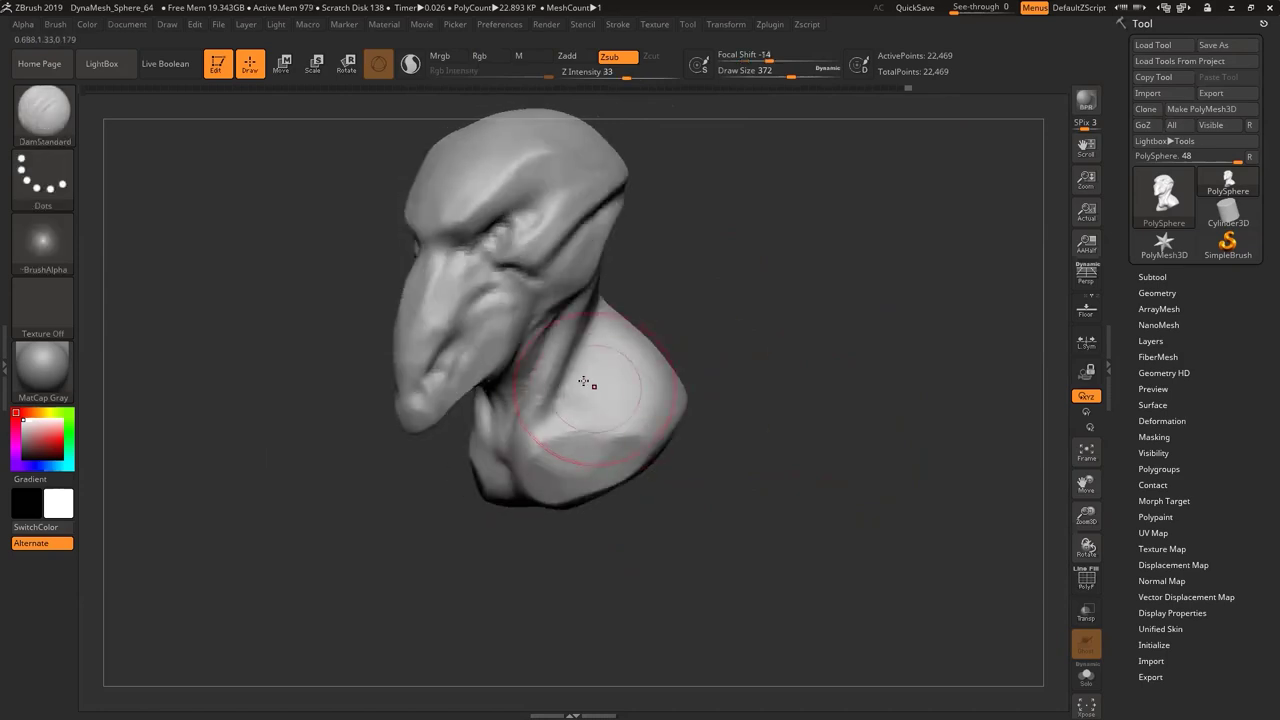
pyautogui.moveTo(722, 355)
pyautogui.mouseDown()
pyautogui.moveTo(720, 286)
pyautogui.moveTo(734, 357)
pyautogui.moveTo(676, 350)
pyautogui.mouseUp()
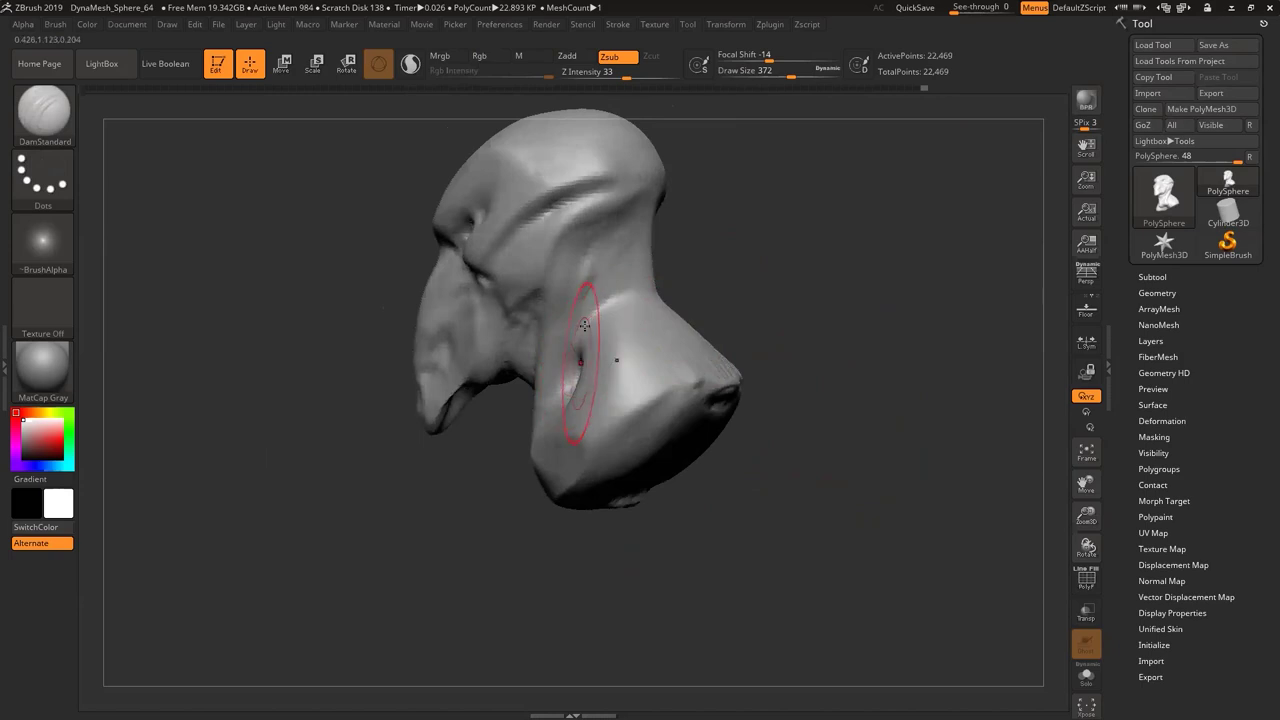
# Build up the muscle on the rear side of the neck with ClayTubes at draw size 257 and smooth it
pyautogui.press('b')
pyautogui.press('c')
pyautogui.press('t')
pyautogui.press('space')
pyautogui.moveTo(624, 284)
pyautogui.mouseDown()
pyautogui.moveTo(613, 284)
pyautogui.moveTo(620, 340)
pyautogui.moveTo(617, 272)
pyautogui.mouseUp()
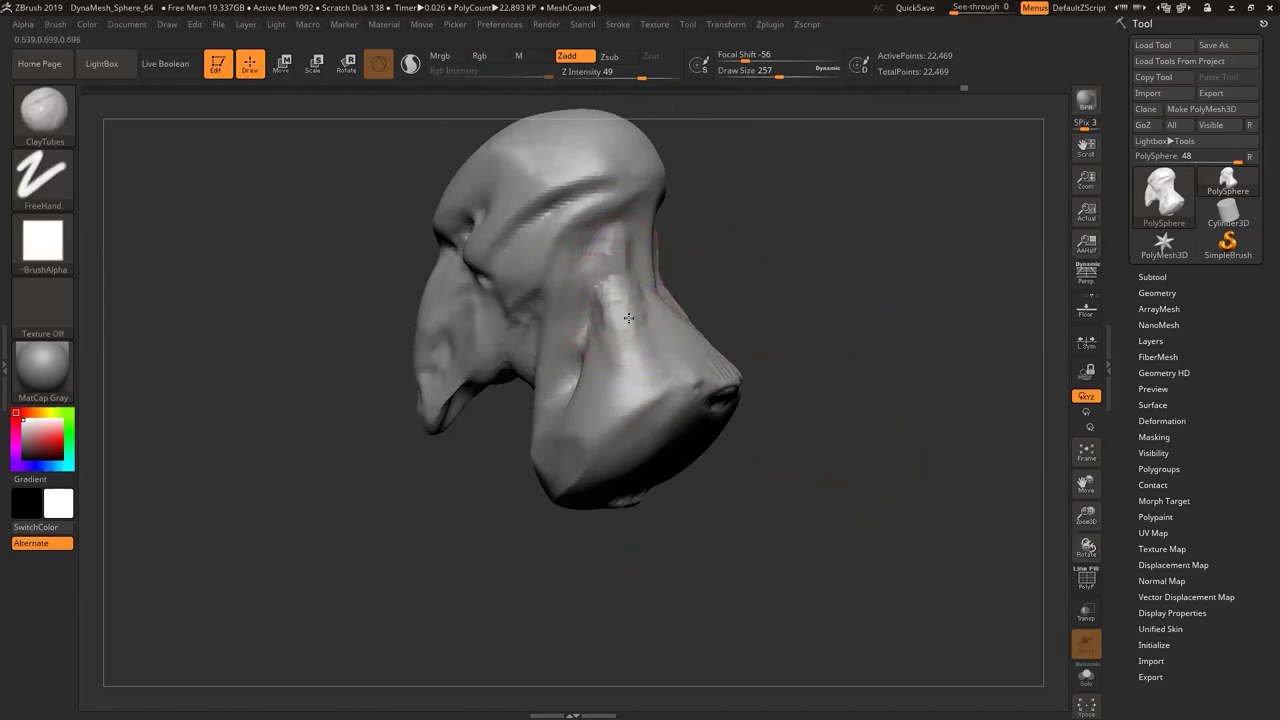
pyautogui.keyDown('shift'); pyautogui.moveTo(622, 316); pyautogui.dragTo(617, 291); pyautogui.keyUp('shift')
# Build up the muscle columns on the back of the neck down to the shoulders with ClayTubes at draw size 257
pyautogui.moveTo(775, 288)
pyautogui.mouseDown()
pyautogui.moveTo(829, 280)
pyautogui.moveTo(783, 306)
pyautogui.moveTo(779, 340)
pyautogui.moveTo(694, 302)
pyautogui.mouseUp()
pyautogui.press('b')
pyautogui.press('m')
pyautogui.press('v')
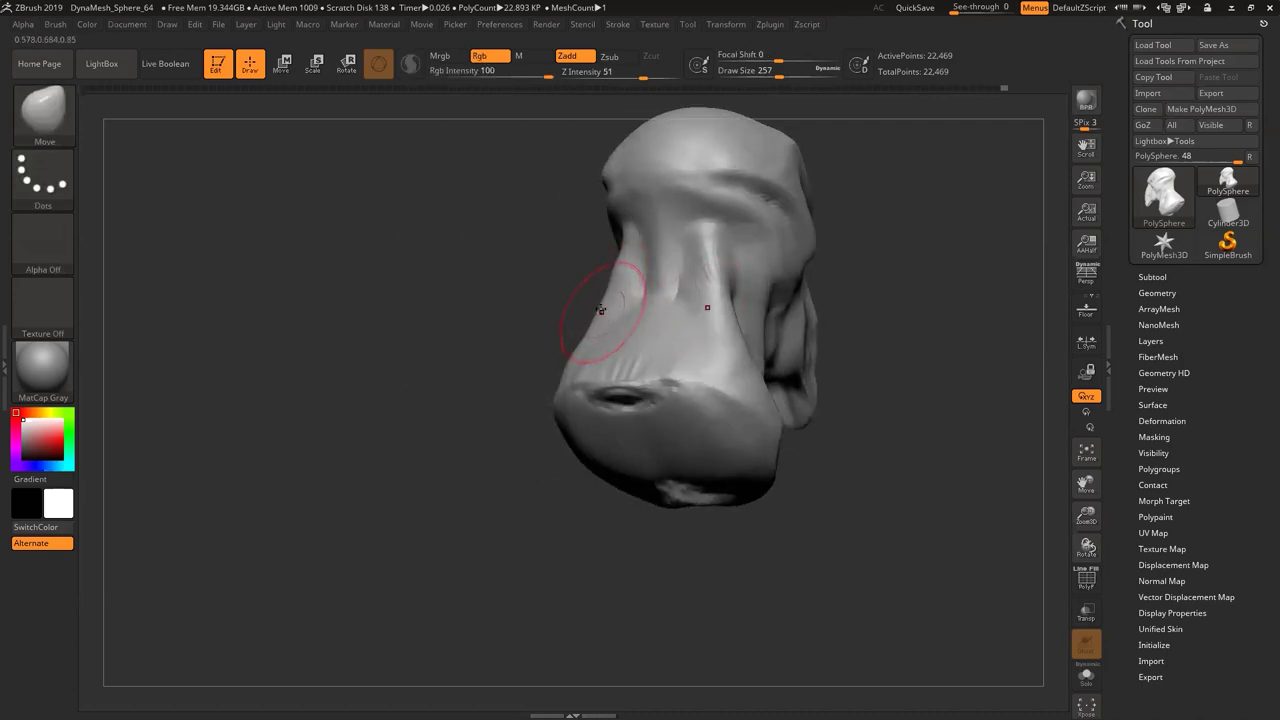
pyautogui.press('b')
pyautogui.press('c')
pyautogui.press('t')
pyautogui.moveTo(638, 263); pyautogui.dragTo(610, 331)
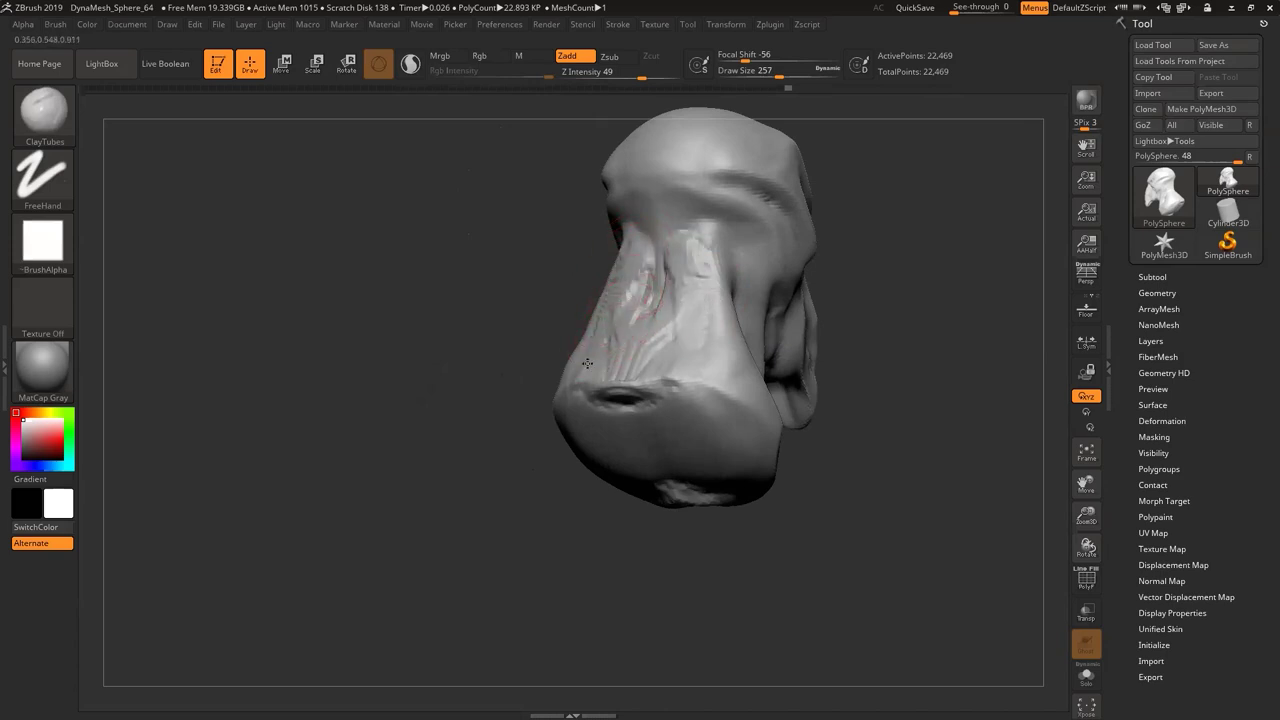
# Remesh the bust with DynaMesh and smooth the clay strokes on the back of the neck
pyautogui.keyDown('ctrl'); pyautogui.moveTo(494, 346); pyautogui.dragTo(592, 375); pyautogui.keyUp('ctrl')
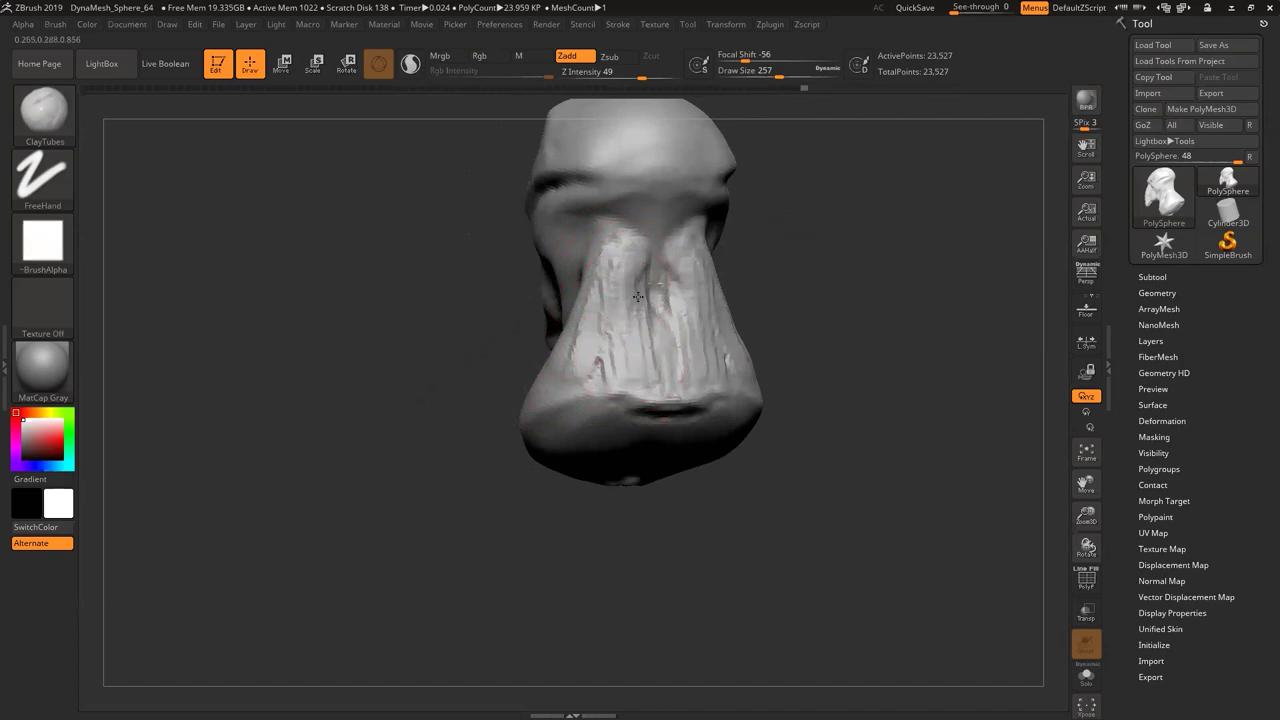
pyautogui.keyDown('shift'); pyautogui.moveTo(584, 357); pyautogui.dragTo(612, 347); pyautogui.keyUp('shift')
pyautogui.moveTo(484, 388)
pyautogui.mouseDown()
pyautogui.moveTo(592, 366)
pyautogui.moveTo(572, 362)
pyautogui.mouseUp()
# Reshape the nape contour below the skull with the Move brush, reducing the draw size to 299
pyautogui.press('b')
pyautogui.press('m')
pyautogui.press('v')
pyautogui.moveTo(652, 246); pyautogui.dragTo(667, 247)
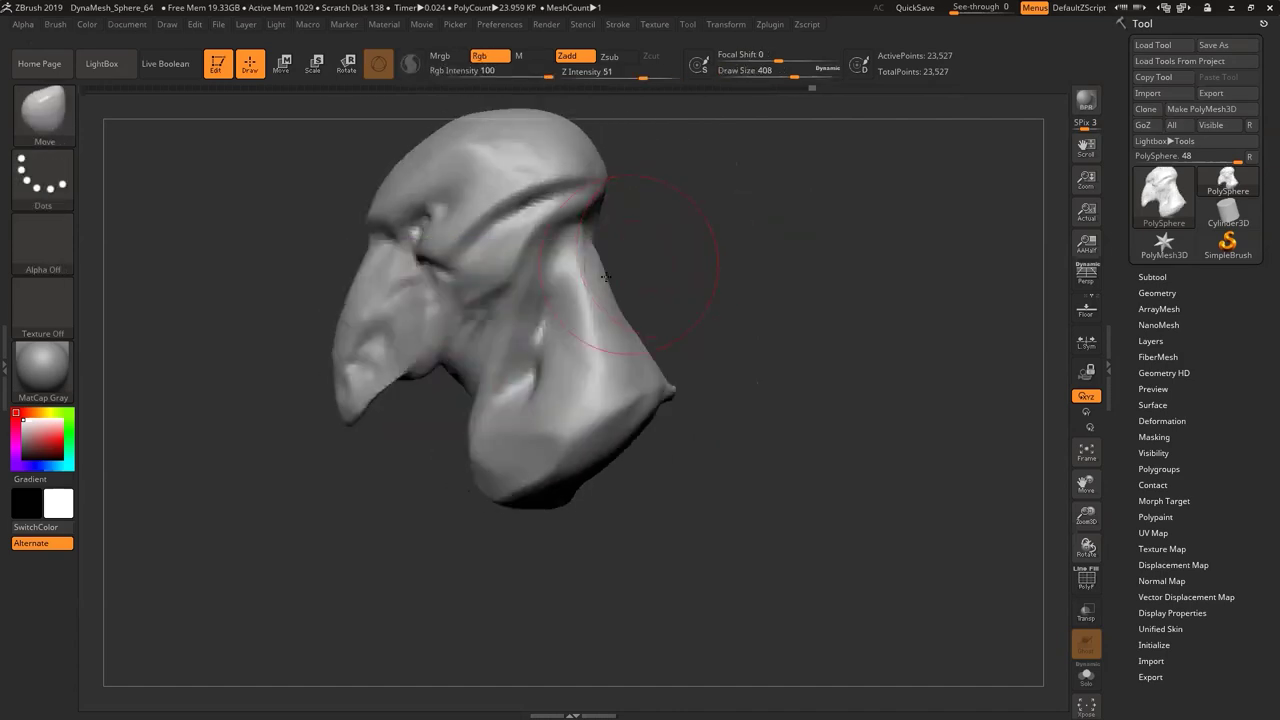
pyautogui.press('space')
pyautogui.moveTo(591, 280); pyautogui.dragTo(582, 276)
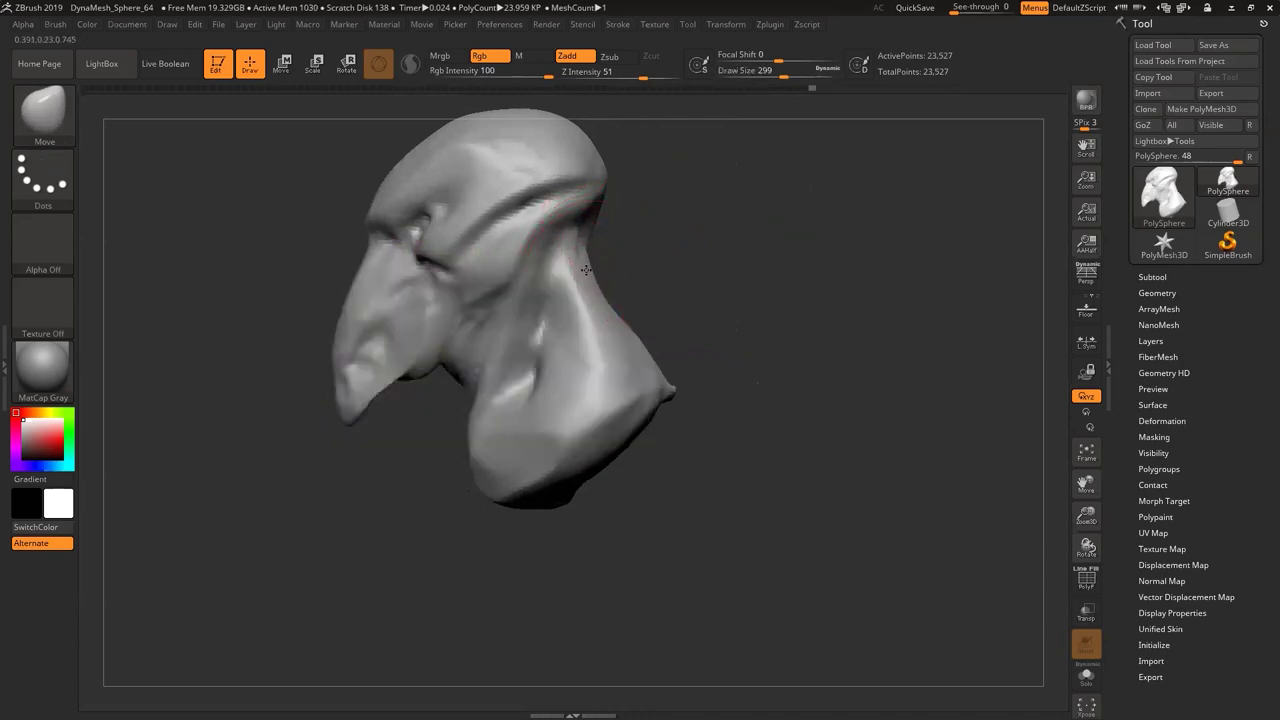
# Flatten the side and rear planes of the neck with TrimDynamic at draw size 299
pyautogui.moveTo(722, 366)
pyautogui.mouseDown()
pyautogui.moveTo(601, 363)
pyautogui.moveTo(718, 362)
pyautogui.mouseUp()
pyautogui.press('b')
pyautogui.press('t')
pyautogui.press('d')
pyautogui.moveTo(594, 305); pyautogui.dragTo(593, 333)
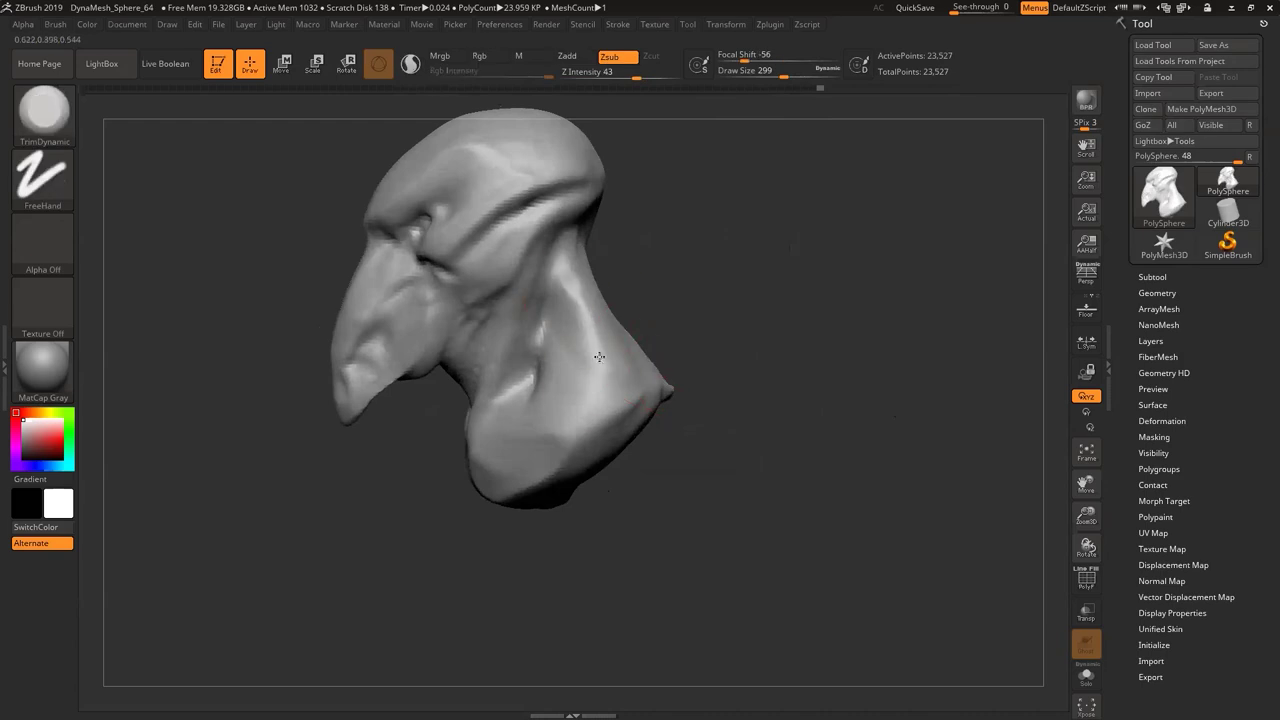
pyautogui.moveTo(728, 316); pyautogui.dragTo(604, 318)
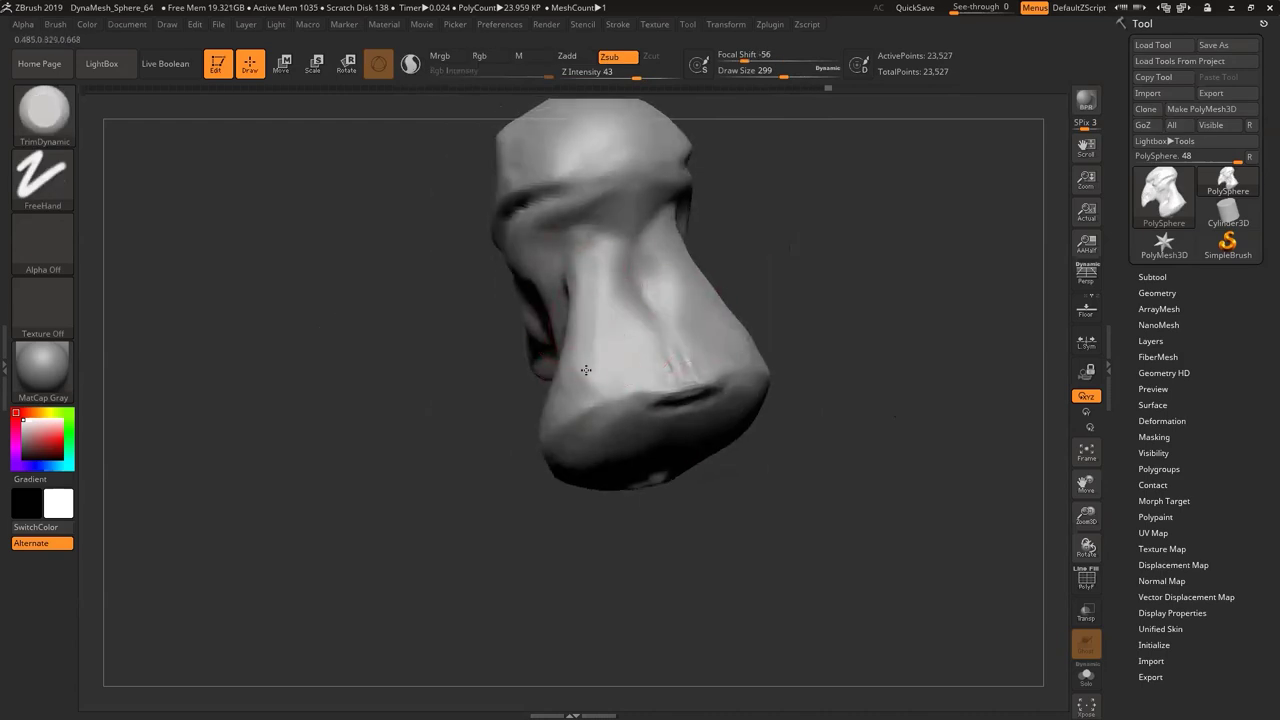
pyautogui.moveTo(582, 261); pyautogui.dragTo(602, 383, button='right')
pyautogui.moveTo(690, 255)
pyautogui.mouseDown()
pyautogui.moveTo(731, 283)
pyautogui.moveTo(571, 358)
pyautogui.mouseUp()
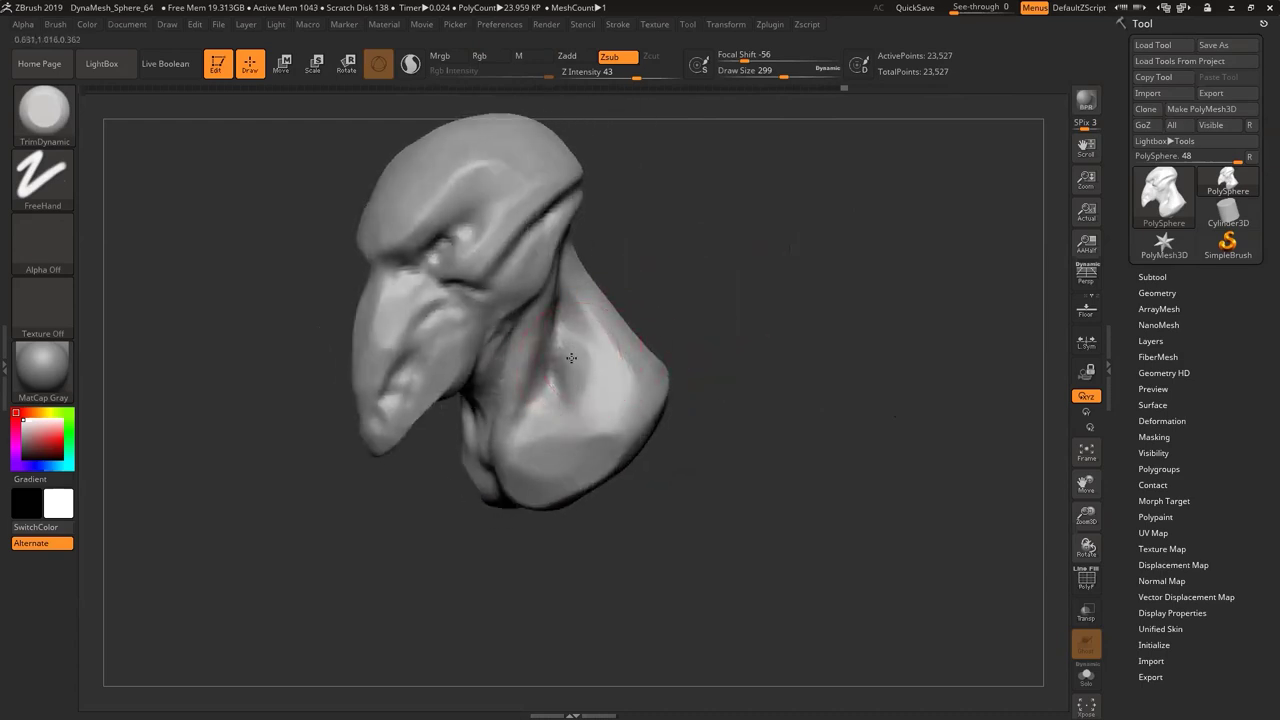
pyautogui.moveTo(702, 293)
pyautogui.mouseDown()
pyautogui.moveTo(680, 271)
pyautogui.moveTo(686, 314)
pyautogui.moveTo(754, 283)
pyautogui.moveTo(590, 290)
pyautogui.mouseUp()
pyautogui.moveTo(590, 290)
pyautogui.keyDown('alt'); pyautogui.mouseDown()
pyautogui.moveTo(682, 299)
pyautogui.moveTo(716, 321)
pyautogui.mouseUp(); pyautogui.keyUp('alt')
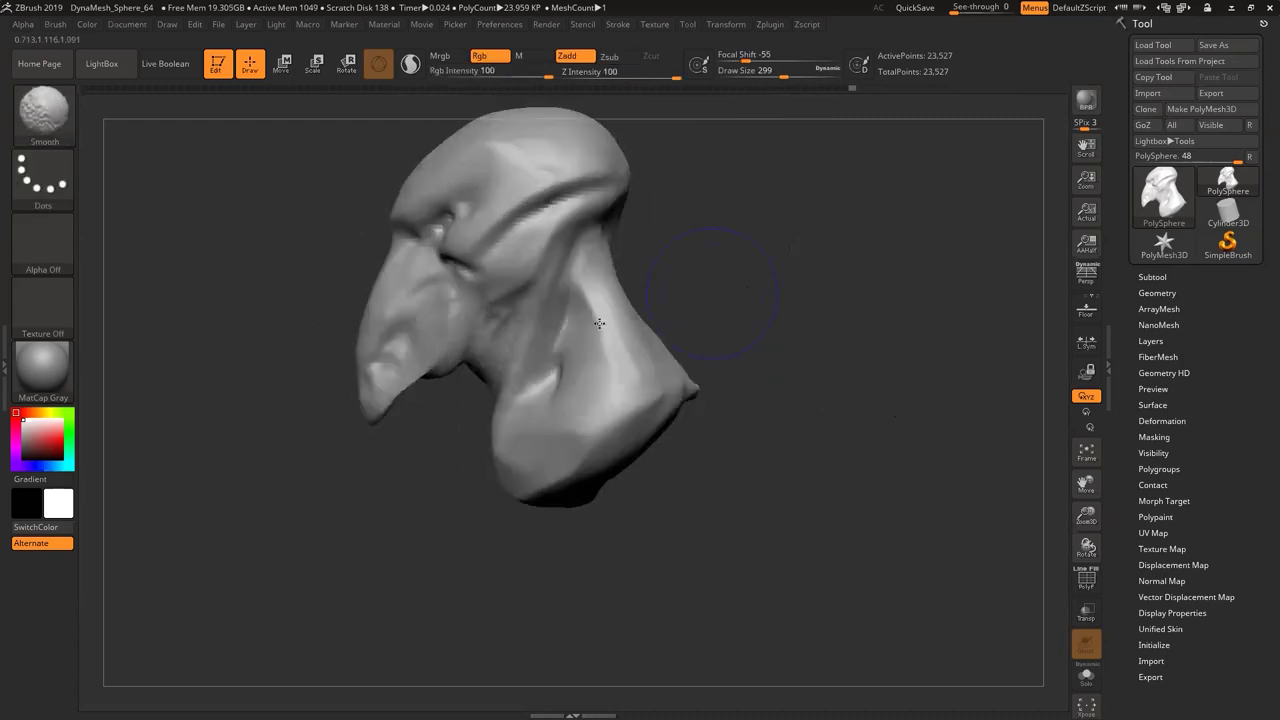
# Build up the throat below the beak with ClayTubes at draw size 223 and smooth it
pyautogui.press('b')
pyautogui.press('c')
pyautogui.press('t')
pyautogui.moveTo(436, 428)
pyautogui.mouseDown()
pyautogui.moveTo(450, 346)
pyautogui.moveTo(474, 412)
pyautogui.moveTo(490, 345)
pyautogui.moveTo(469, 391)
pyautogui.moveTo(425, 398)
pyautogui.moveTo(464, 403)
pyautogui.mouseUp()
pyautogui.press('space')
pyautogui.keyDown('shift'); pyautogui.moveTo(440, 480); pyautogui.dragTo(434, 523); pyautogui.keyUp('shift')
# Minimize ZBrush and open Nevercenter Silo
pyautogui.hotkey('alt', 'Tab')
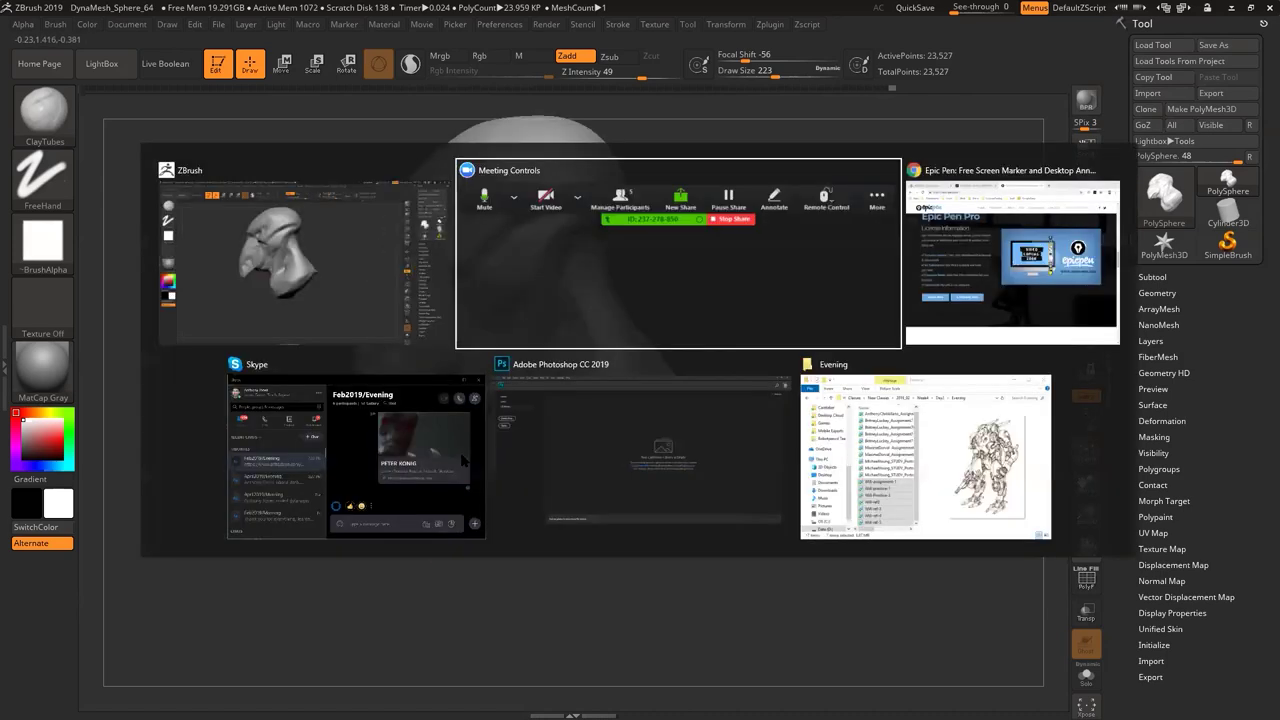
pyautogui.hotkey('alt', 'Tab')
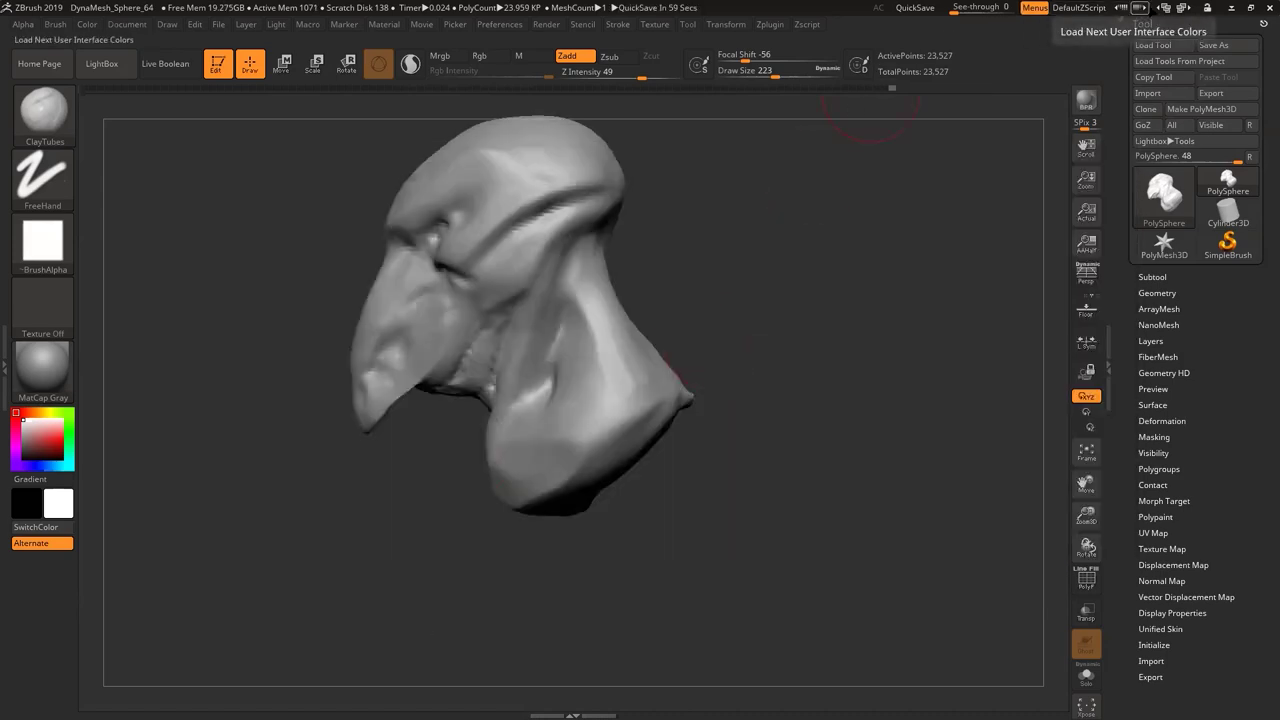
pyautogui.click(1231, 8)
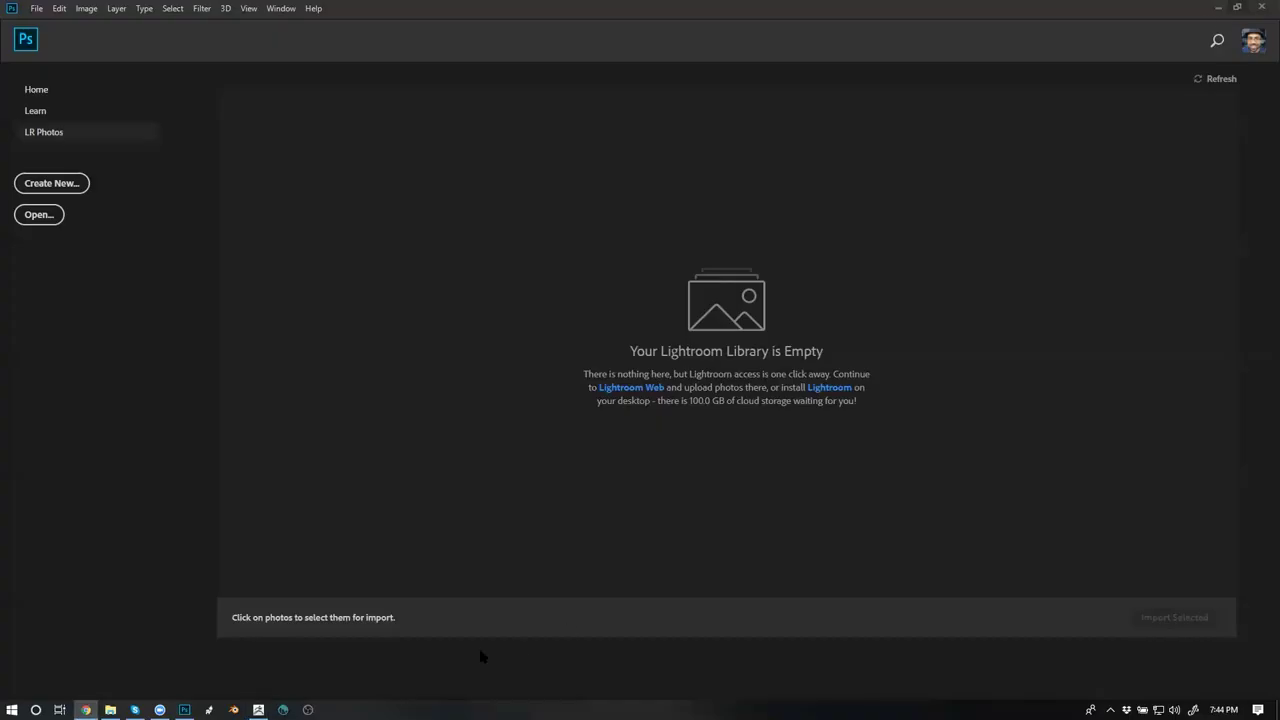
pyautogui.click(209, 710)
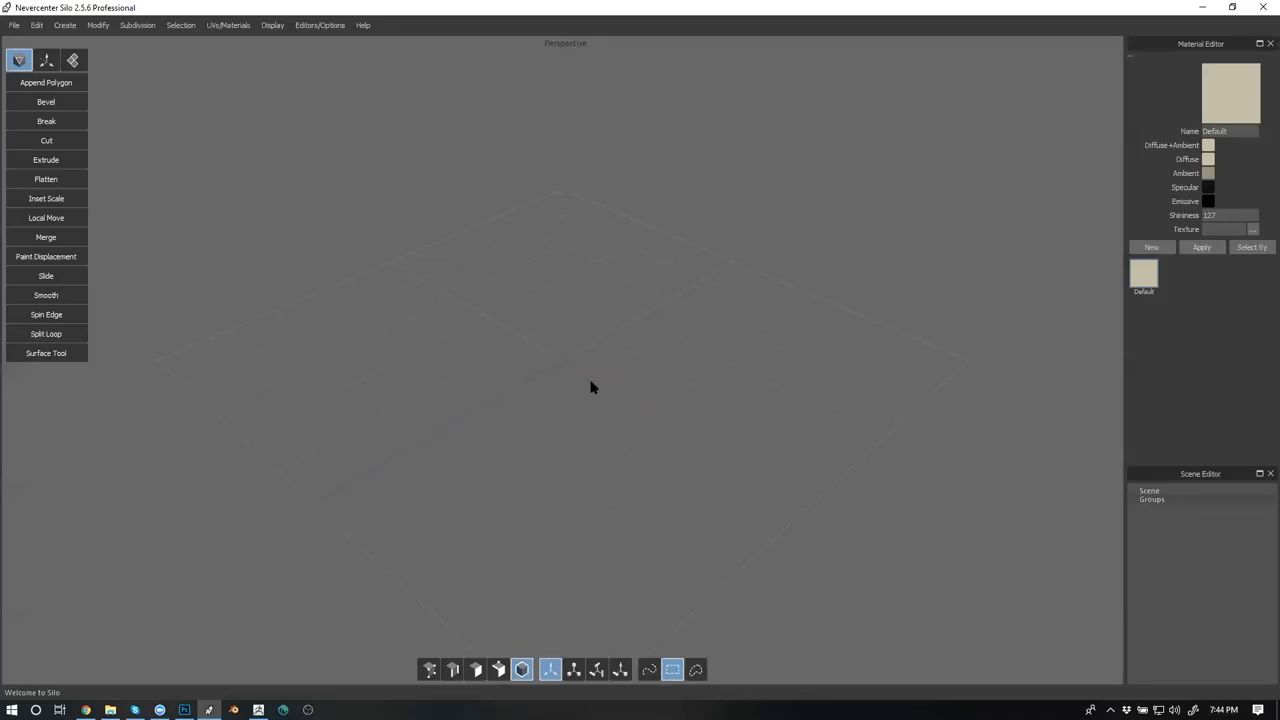
# Create a cube, subdivide and scale it up into a large ball, and refine its control mesh
pyautogui.hotkey('ctrl', '1')
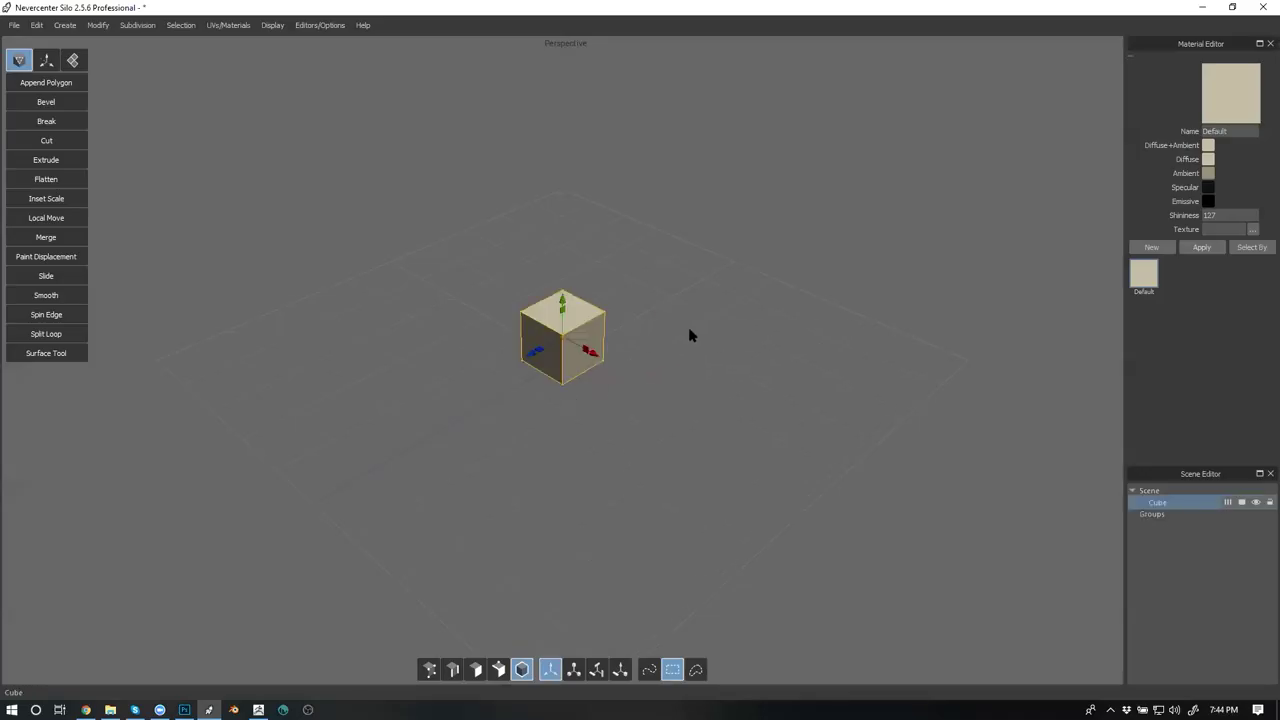
pyautogui.press('c')
pyautogui.press('w')
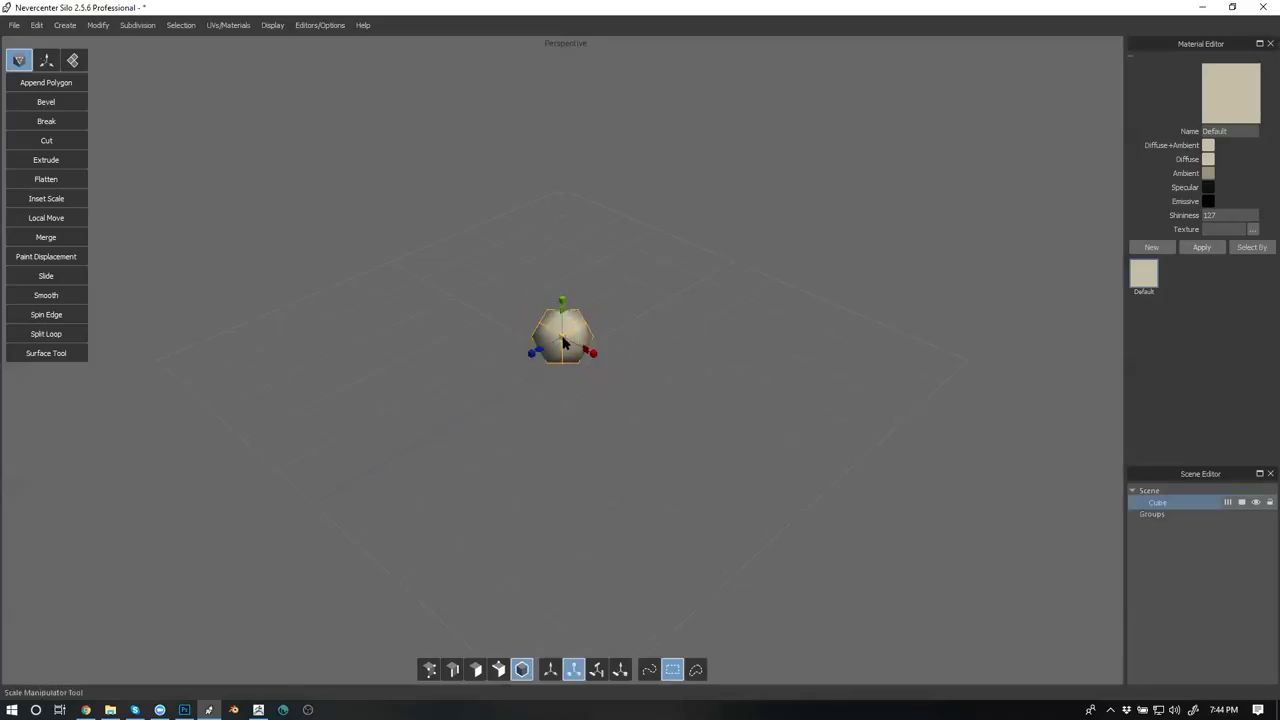
pyautogui.moveTo(680, 315); pyautogui.dragTo(975, 265, button='middle')
pyautogui.press('c')
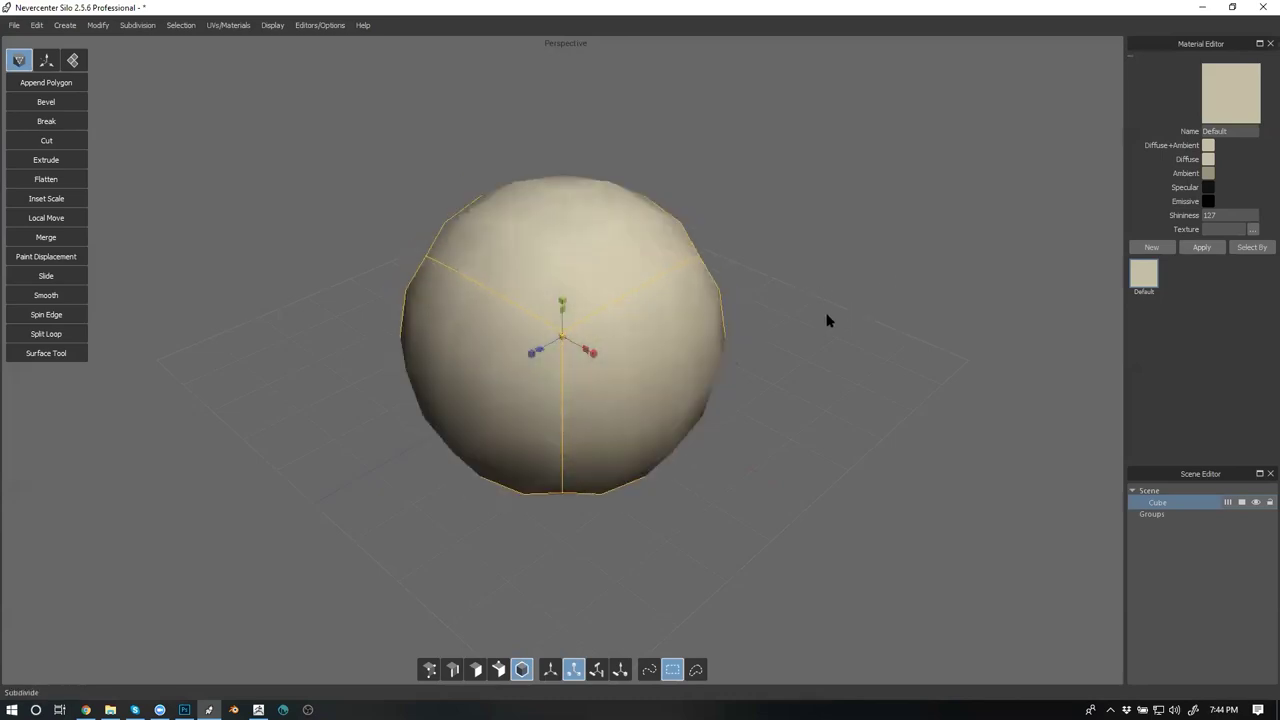
pyautogui.hotkey('shift', 'c')
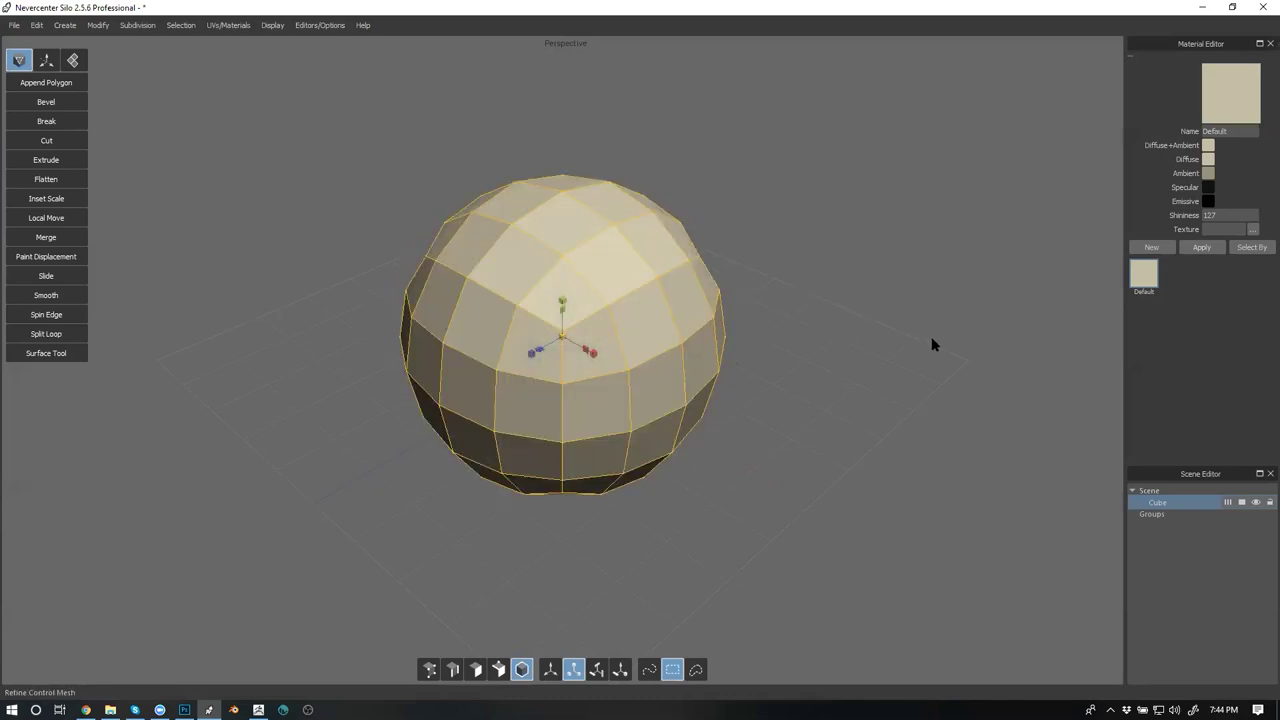
# Select a patch of faces on one side of the ball and pull them out into an elongated form
pyautogui.scroll(-3, 875, 307)
pyautogui.press('d')
pyautogui.click(587, 314)
pyautogui.keyDown('shift'); pyautogui.click(604, 306); pyautogui.keyUp('shift')
pyautogui.keyDown('shift'); pyautogui.click(606, 347); pyautogui.keyUp('shift')
pyautogui.keyDown('shift'); pyautogui.click(602, 379); pyautogui.keyUp('shift')
pyautogui.keyDown('shift'); pyautogui.click(572, 381); pyautogui.keyUp('shift')
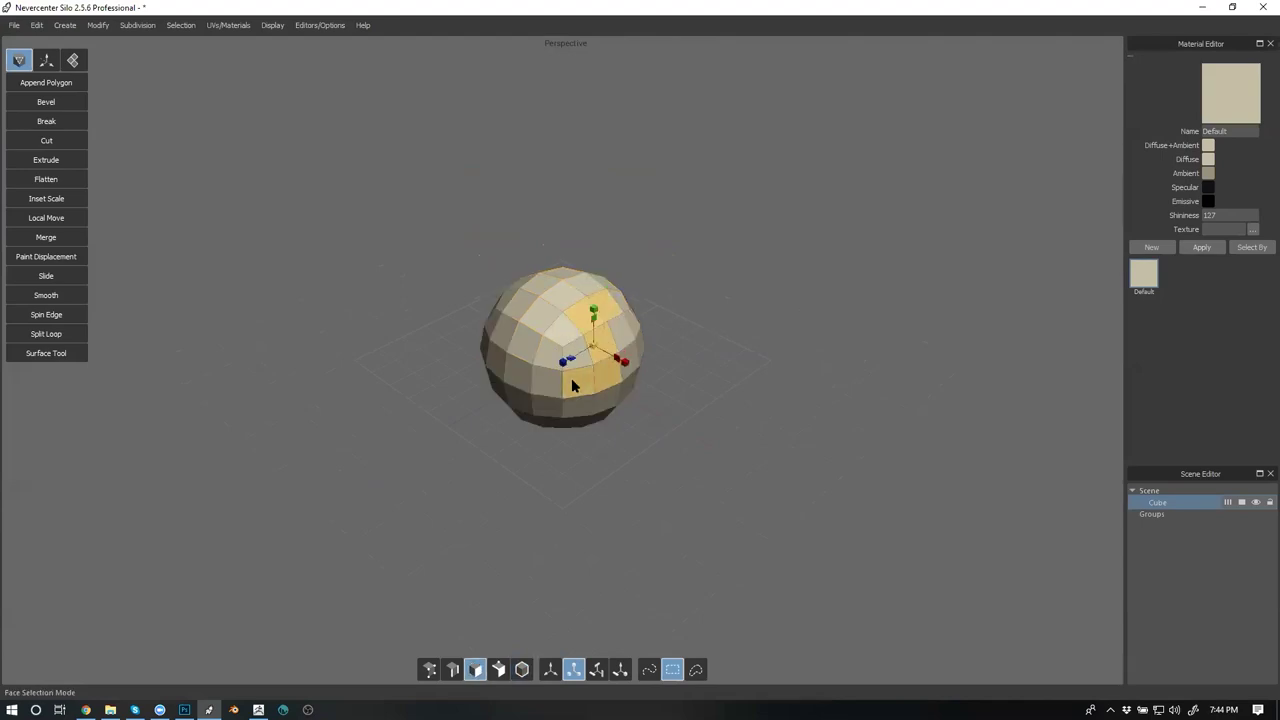
pyautogui.keyDown('shift'); pyautogui.click(549, 361); pyautogui.keyUp('shift')
pyautogui.keyDown('shift'); pyautogui.click(550, 384); pyautogui.keyUp('shift')
pyautogui.keyDown('shift'); pyautogui.click(587, 355); pyautogui.keyUp('shift')
pyautogui.keyDown('shift'); pyautogui.click(621, 337); pyautogui.keyUp('shift')
pyautogui.keyDown('shift'); pyautogui.click(630, 358); pyautogui.keyUp('shift')
pyautogui.moveTo(635, 337); pyautogui.dragTo(622, 311)
pyautogui.keyDown('alt'); pyautogui.moveTo(706, 322); pyautogui.dragTo(514, 300); pyautogui.keyUp('alt')
pyautogui.press('w')
pyautogui.keyDown('alt'); pyautogui.moveTo(629, 336); pyautogui.dragTo(687, 286); pyautogui.keyUp('alt')
# Subdivide the elongated form and refine its control mesh
pyautogui.press('s')
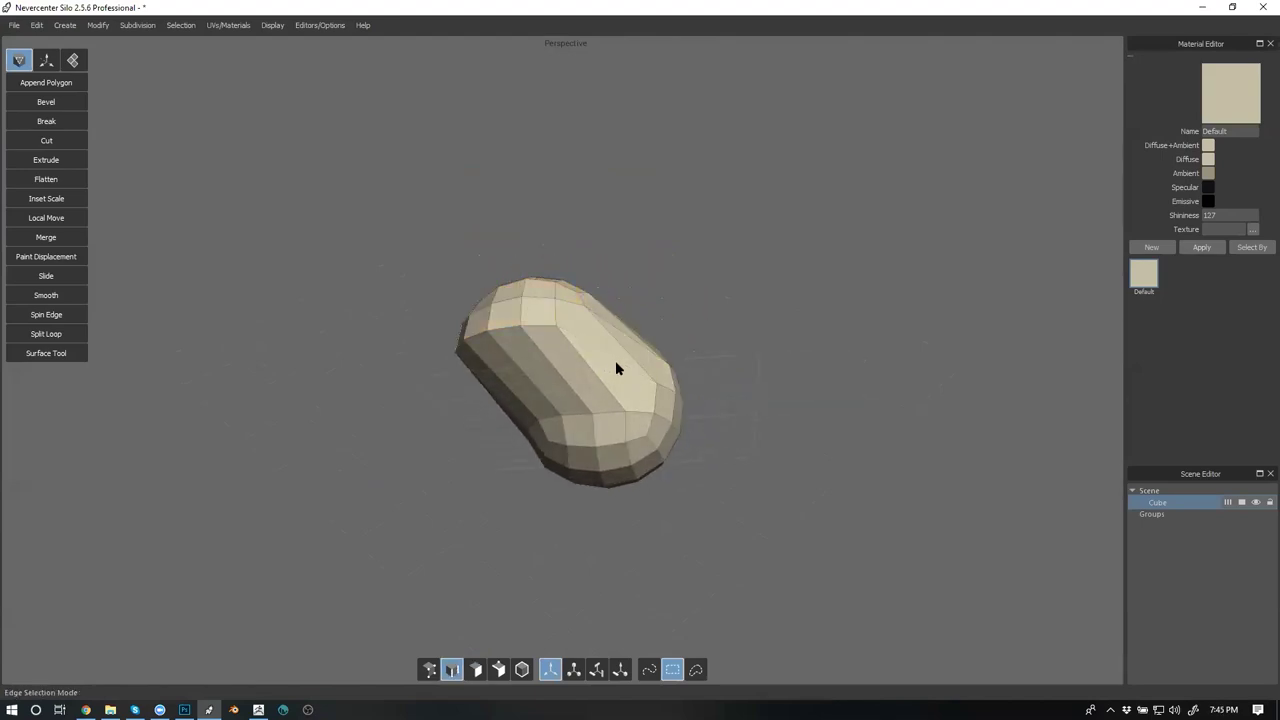
pyautogui.press('c')
pyautogui.moveTo(643, 370); pyautogui.dragTo(604, 407, button='middle')
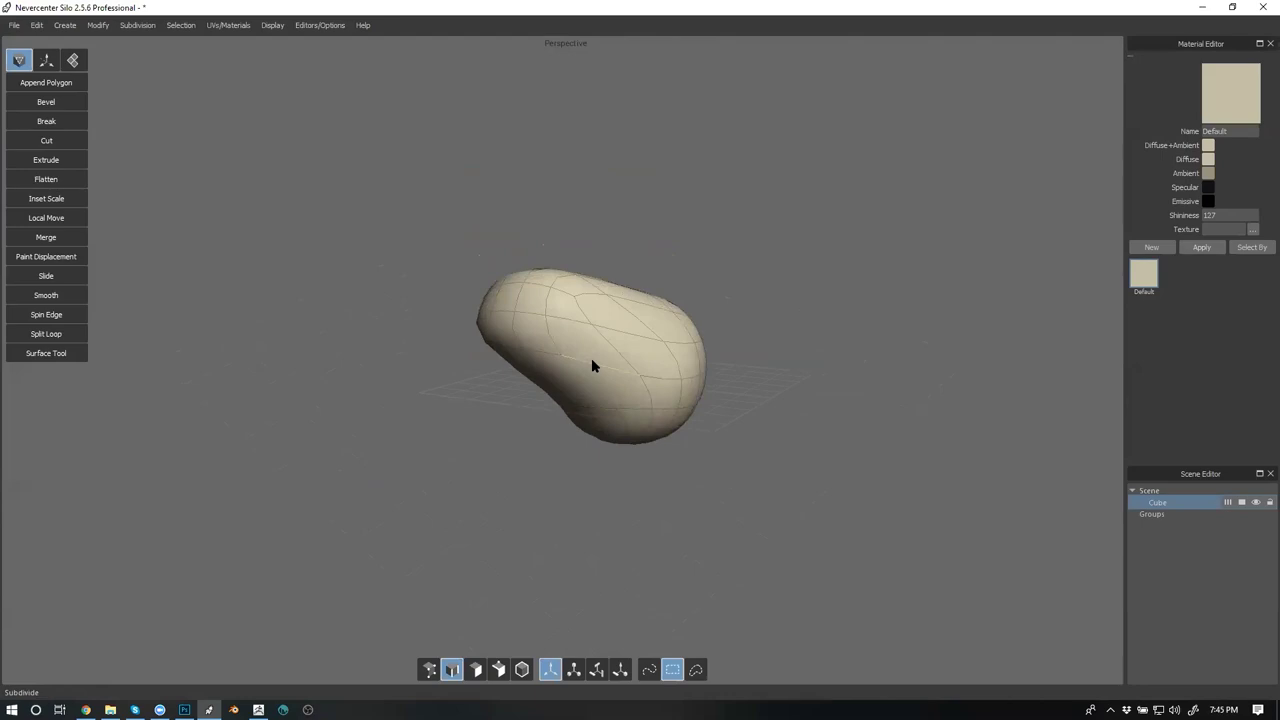
pyautogui.moveTo(580, 357); pyautogui.dragTo(572, 384, button='middle')
pyautogui.hotkey('shift', 'c')
# Select a patch of faces on the upper part of the form and extrude them into a raised block
pyautogui.press('d')
pyautogui.click(467, 288)
pyautogui.keyDown('shift'); pyautogui.click(478, 322); pyautogui.keyUp('shift')
pyautogui.keyDown('shift'); pyautogui.click(430, 307); pyautogui.keyUp('shift')
pyautogui.keyDown('shift'); pyautogui.click(445, 318); pyautogui.keyUp('shift')
pyautogui.keyDown('shift'); pyautogui.click(457, 334); pyautogui.keyUp('shift')
pyautogui.keyDown('shift'); pyautogui.click(480, 342); pyautogui.keyUp('shift')
pyautogui.moveTo(671, 321); pyautogui.dragTo(555, 312, button='middle')
pyautogui.press('z')
pyautogui.moveTo(555, 312); pyautogui.dragTo(604, 337)
pyautogui.moveTo(604, 337); pyautogui.dragTo(483, 341, button='middle')
# Select two edge rings around the extruded block and cut new edge loops through them
pyautogui.press('s')
pyautogui.click(457, 335)
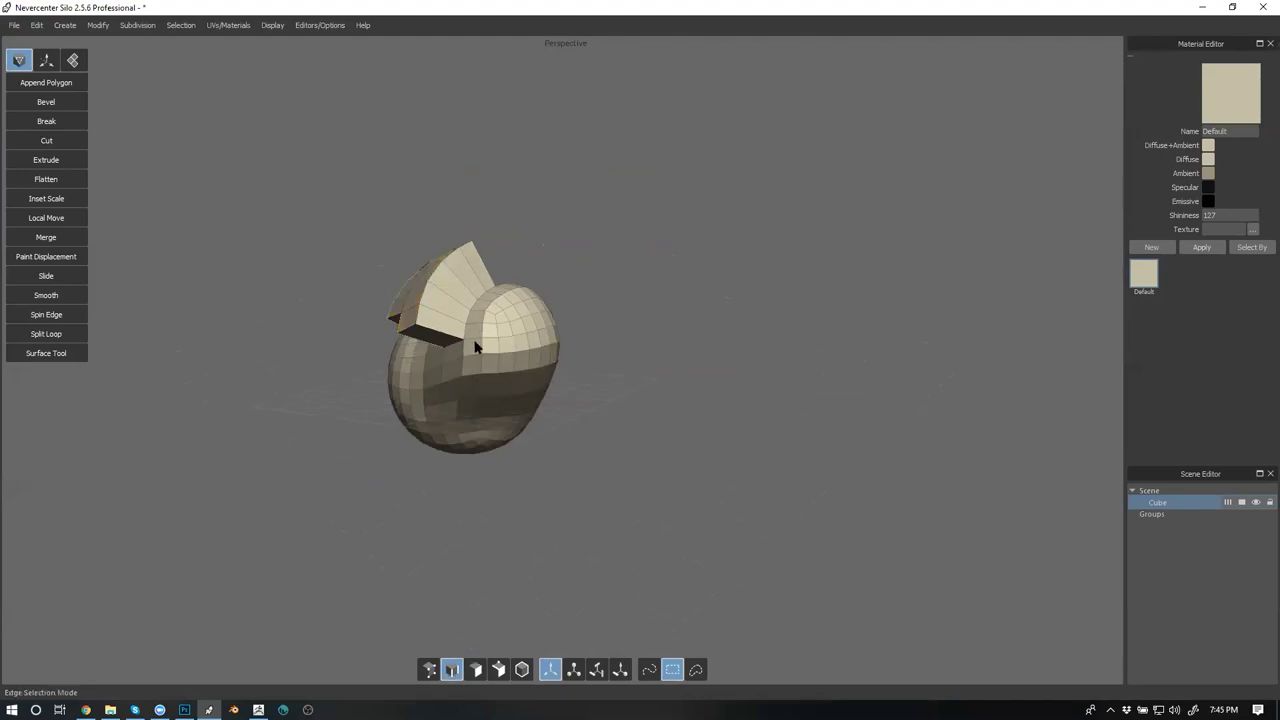
pyautogui.hotkey('alt', 'r')
pyautogui.press('x')
pyautogui.click(431, 333)
pyautogui.hotkey('alt', 'r')
pyautogui.press('x')
# Subdivide the form with its extruded block and refine it into a denser control mesh
pyautogui.press('c')
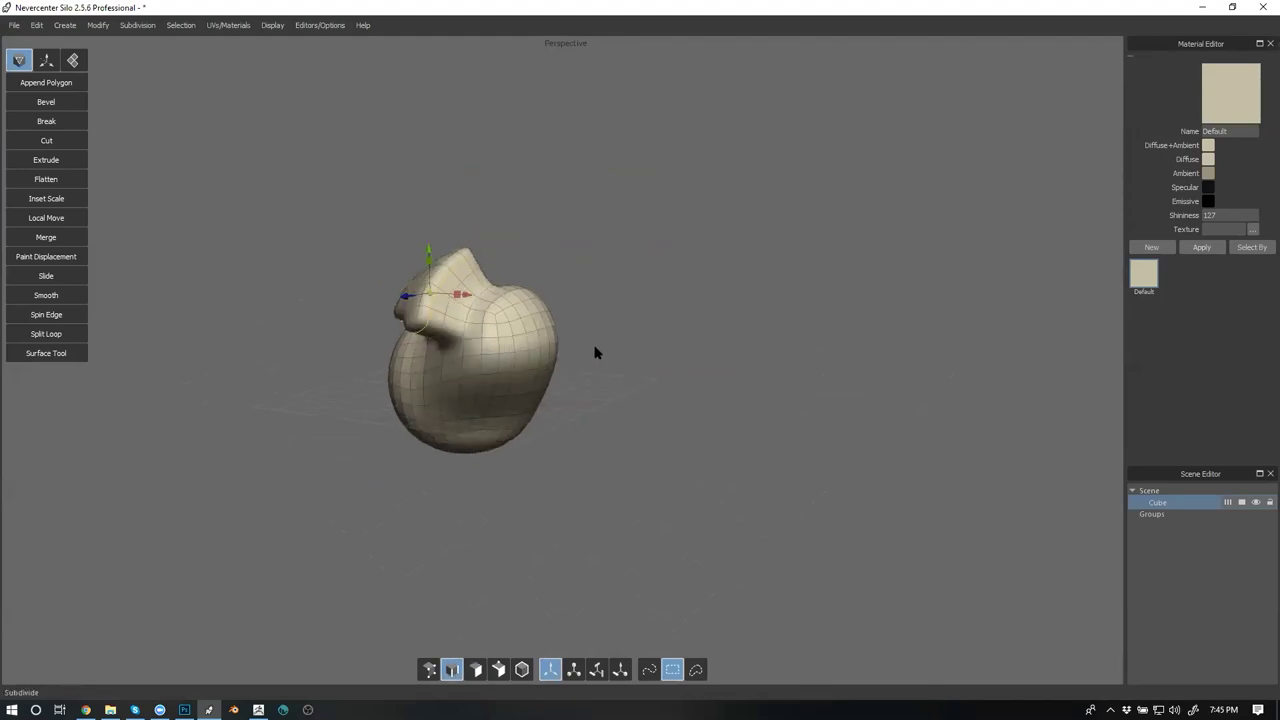
pyautogui.press('f')
pyautogui.moveTo(622, 363); pyautogui.dragTo(570, 366, button='middle')
pyautogui.click(570, 366)
pyautogui.hotkey('shift', 'c')
pyautogui.click(691, 395)
pyautogui.moveTo(692, 398); pyautogui.dragTo(690, 366, button='middle')
# Select a few faces on the raised block and extrude them
pyautogui.press('d')
pyautogui.keyDown('shift'); pyautogui.click(530, 231); pyautogui.keyUp('shift')
pyautogui.keyDown('shift'); pyautogui.click(505, 240); pyautogui.keyUp('shift')
pyautogui.moveTo(582, 278); pyautogui.dragTo(498, 250, button='middle')
pyautogui.press('z')
pyautogui.moveTo(517, 250); pyautogui.dragTo(508, 241)
pyautogui.moveTo(629, 204); pyautogui.dragTo(752, 264, button='middle')
pyautogui.scroll(3, 691, 190)
pyautogui.press('f')
pyautogui.moveTo(604, 247); pyautogui.dragTo(772, 213, button='middle')
pyautogui.scroll(3, 760, 263)
pyautogui.press('d')
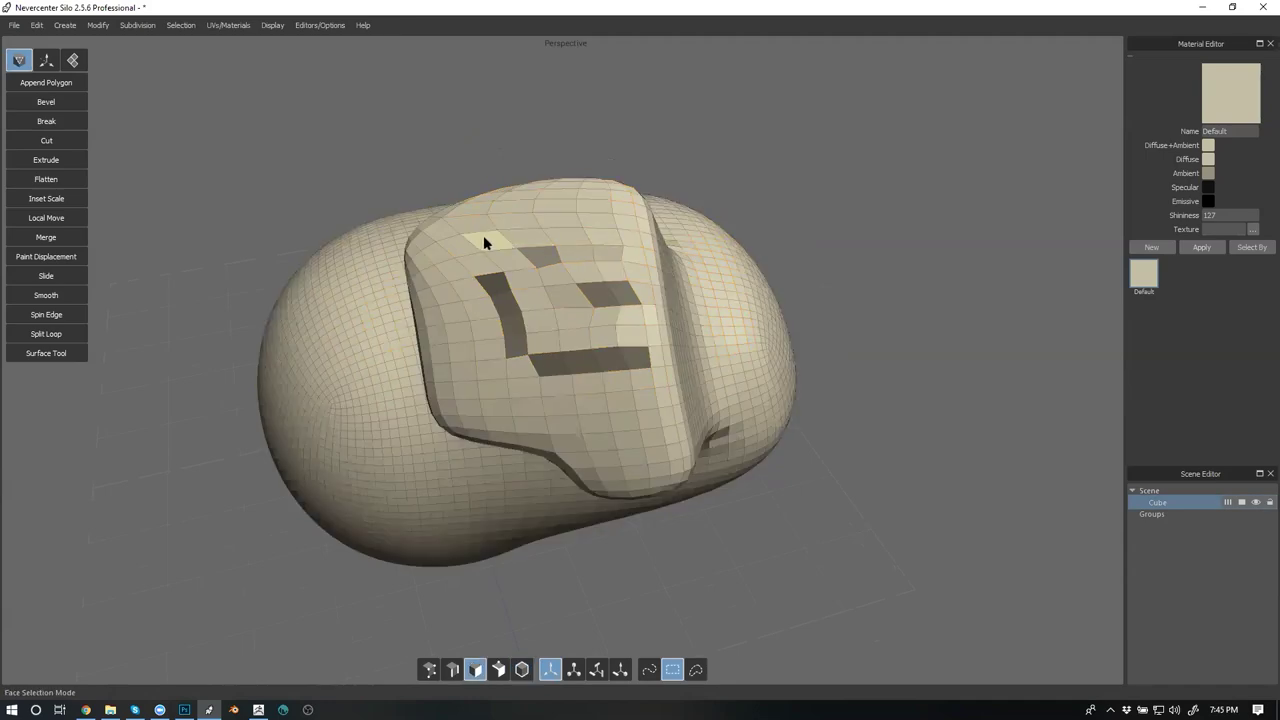
pyautogui.moveTo(474, 237); pyautogui.dragTo(658, 368)
pyautogui.moveTo(668, 368)
pyautogui.mouseDown(button='middle')
pyautogui.moveTo(619, 336)
pyautogui.moveTo(680, 376)
pyautogui.mouseUp(button='middle')
pyautogui.moveTo(493, 248); pyautogui.dragTo(667, 373)
pyautogui.moveTo(667, 373); pyautogui.dragTo(671, 343, button='middle')
# Select a small group of faces along the edge of the raised block and move them out of the surface
pyautogui.click(627, 284)
pyautogui.keyDown('shift'); pyautogui.click(612, 308); pyautogui.keyUp('shift')
pyautogui.keyDown('shift'); pyautogui.click(622, 332); pyautogui.keyUp('shift')
pyautogui.keyDown('shift'); pyautogui.click(634, 329); pyautogui.keyUp('shift')
pyautogui.keyDown('shift'); pyautogui.click(645, 326); pyautogui.keyUp('shift')
pyautogui.moveTo(657, 306); pyautogui.dragTo(672, 302)
# Select all the uneven faces across the raised block and apply Smooth repeatedly until the surface evens out
pyautogui.moveTo(746, 281)
pyautogui.mouseDown(button='middle')
pyautogui.moveTo(763, 282)
pyautogui.moveTo(723, 226)
pyautogui.moveTo(734, 267)
pyautogui.moveTo(756, 282)
pyautogui.mouseUp(button='middle')
pyautogui.moveTo(890, 341); pyautogui.dragTo(921, 345, button='middle')
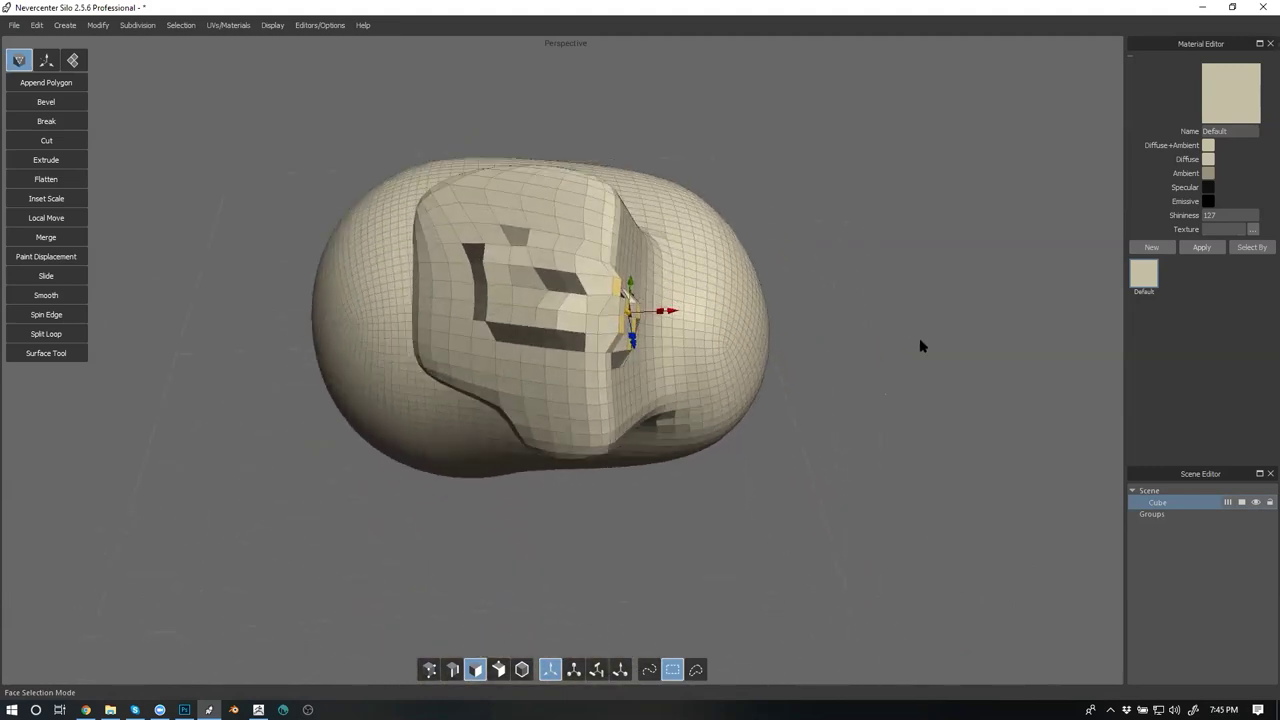
pyautogui.moveTo(471, 231); pyautogui.dragTo(607, 341)
pyautogui.moveTo(637, 333); pyautogui.dragTo(601, 341, button='middle')
pyautogui.keyDown('shift'); pyautogui.moveTo(601, 341); pyautogui.dragTo(619, 366); pyautogui.keyUp('shift')
pyautogui.moveTo(641, 368); pyautogui.dragTo(654, 345, button='middle')
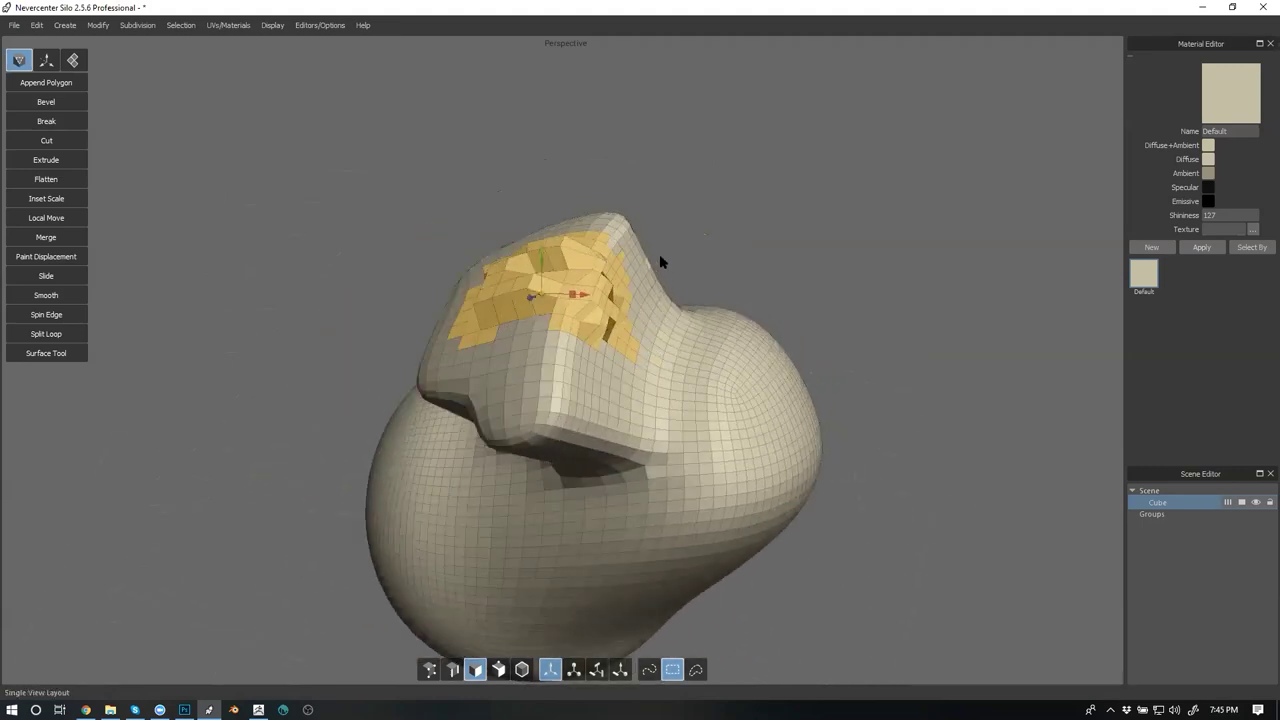
pyautogui.press('space')
pyautogui.press('space')
pyautogui.moveTo(675, 314); pyautogui.dragTo(604, 301, button='middle')
pyautogui.moveTo(459, 239); pyautogui.dragTo(623, 358)
pyautogui.moveTo(620, 350); pyautogui.dragTo(552, 297, button='middle')
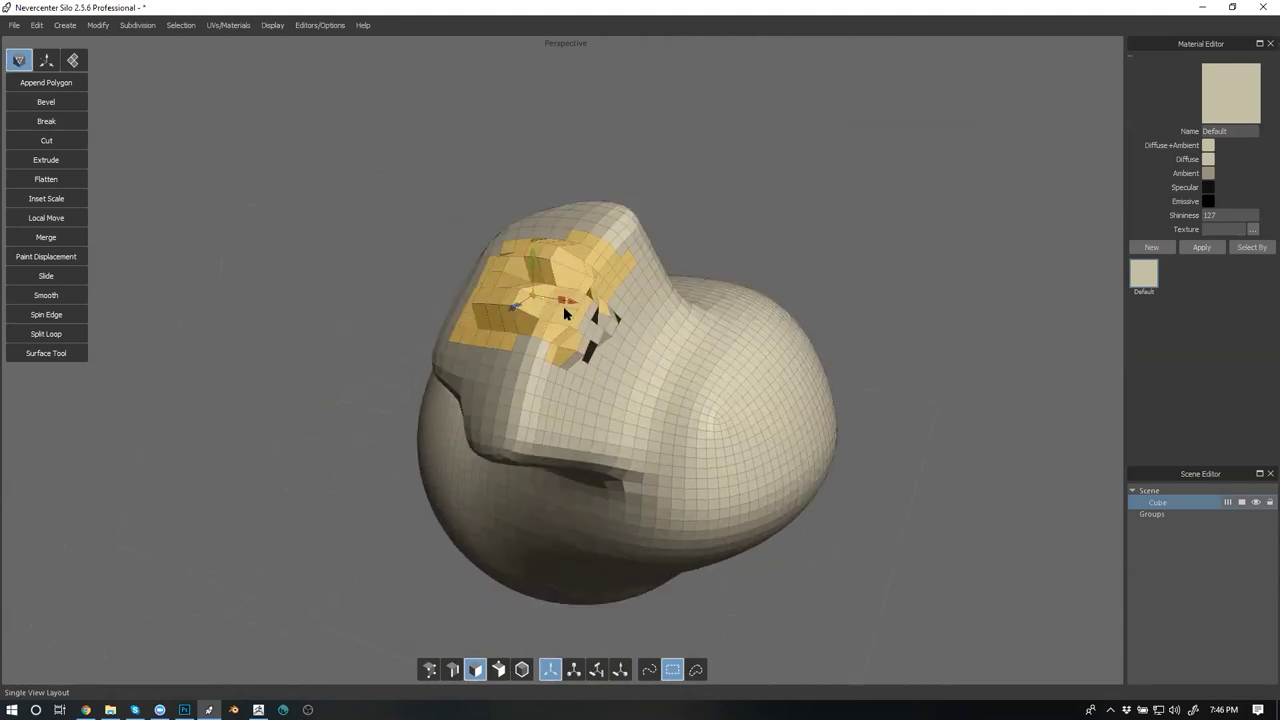
pyautogui.keyDown('shift'); pyautogui.moveTo(619, 359); pyautogui.dragTo(621, 363); pyautogui.keyUp('shift')
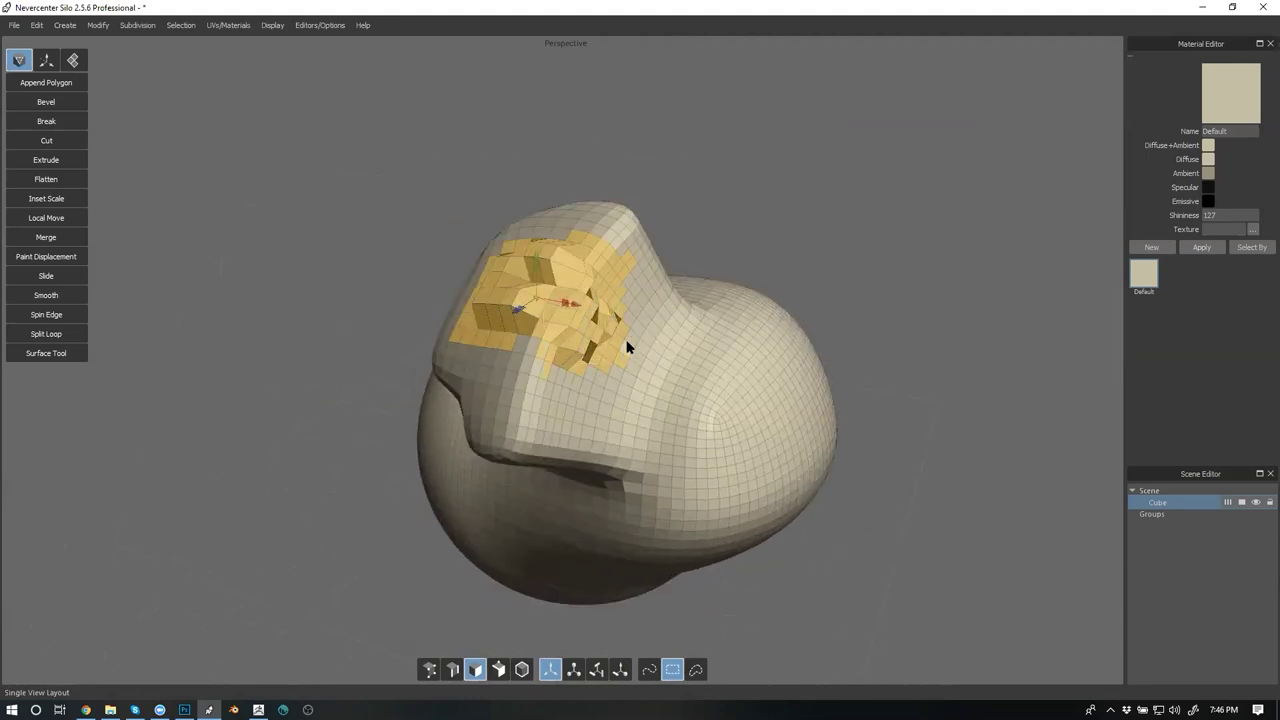
pyautogui.rightClick(627, 346)
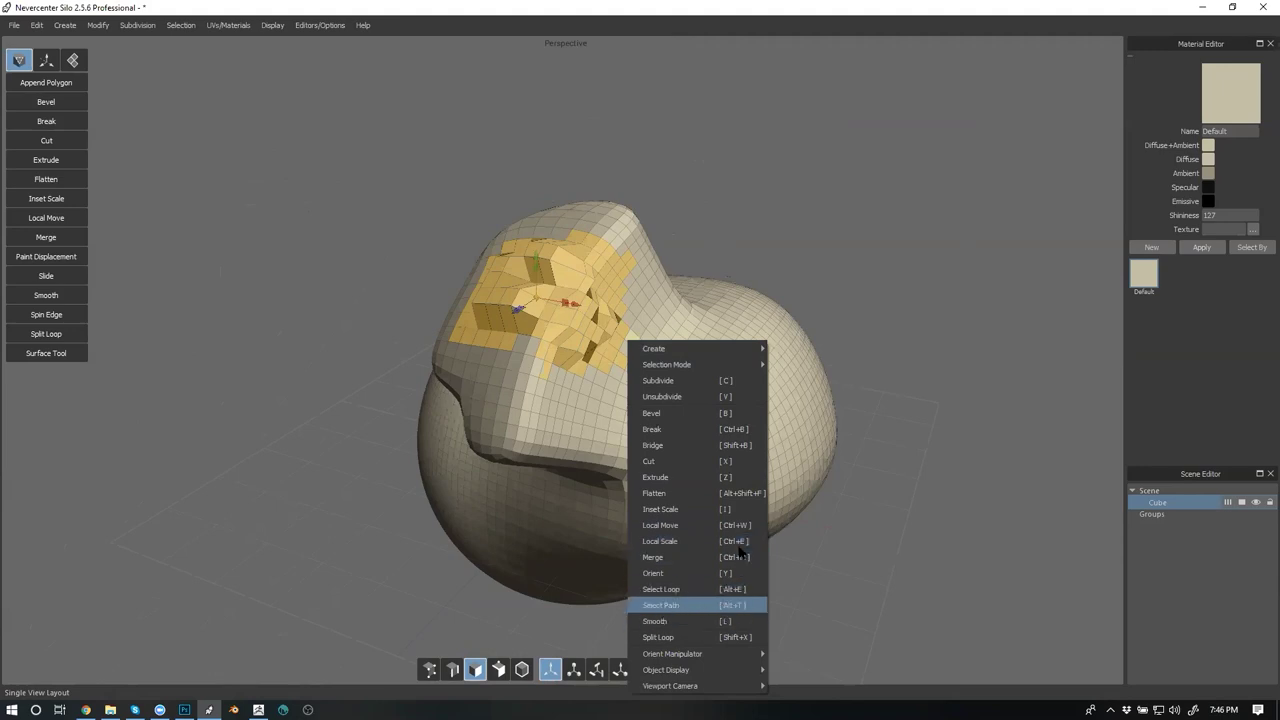
pyautogui.click(699, 622)
pyautogui.press('q')
pyautogui.press('q')
pyautogui.press('q')
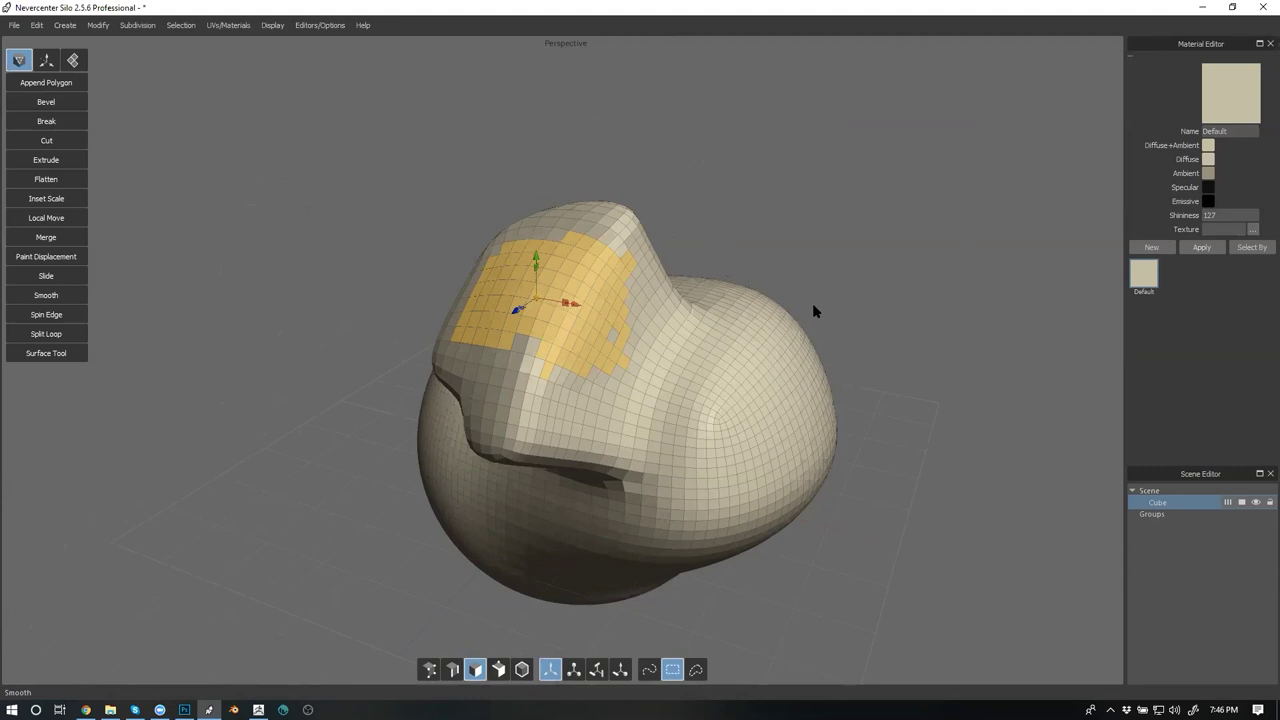
# Select a patch of faces across the block's front ridge, grow the selection and smooth it
pyautogui.press('f')
pyautogui.keyDown('alt'); pyautogui.moveTo(826, 320); pyautogui.dragTo(859, 289); pyautogui.keyUp('alt')
pyautogui.keyDown('alt'); pyautogui.moveTo(859, 288); pyautogui.dragTo(784, 395, button='middle'); pyautogui.keyUp('alt')
pyautogui.scroll(1, 784, 395)
pyautogui.keyDown('alt'); pyautogui.moveTo(784, 395); pyautogui.dragTo(735, 350); pyautogui.keyUp('alt')
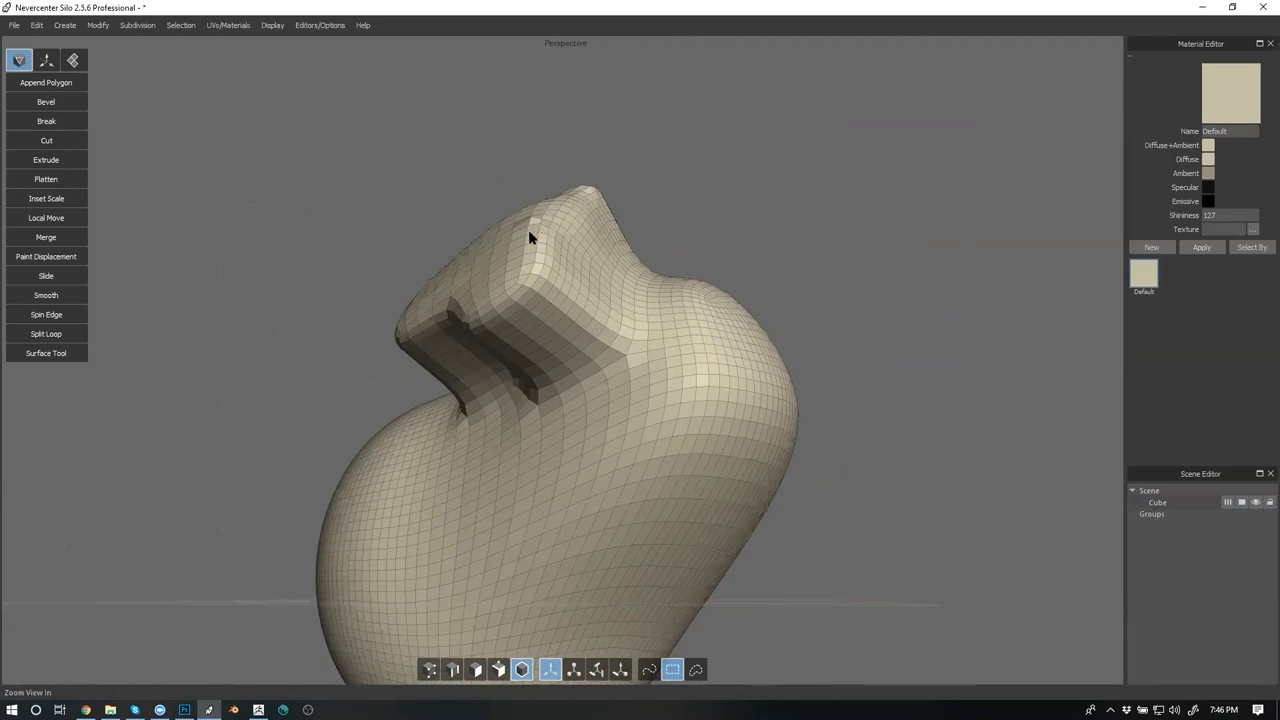
pyautogui.moveTo(607, 189); pyautogui.dragTo(619, 387, button='middle')
pyautogui.moveTo(620, 390); pyautogui.dragTo(722, 463)
pyautogui.press('d')
pyautogui.hotkey('shift', 's')
pyautogui.hotkey('shift', 's')
pyautogui.hotkey('shift', 's')
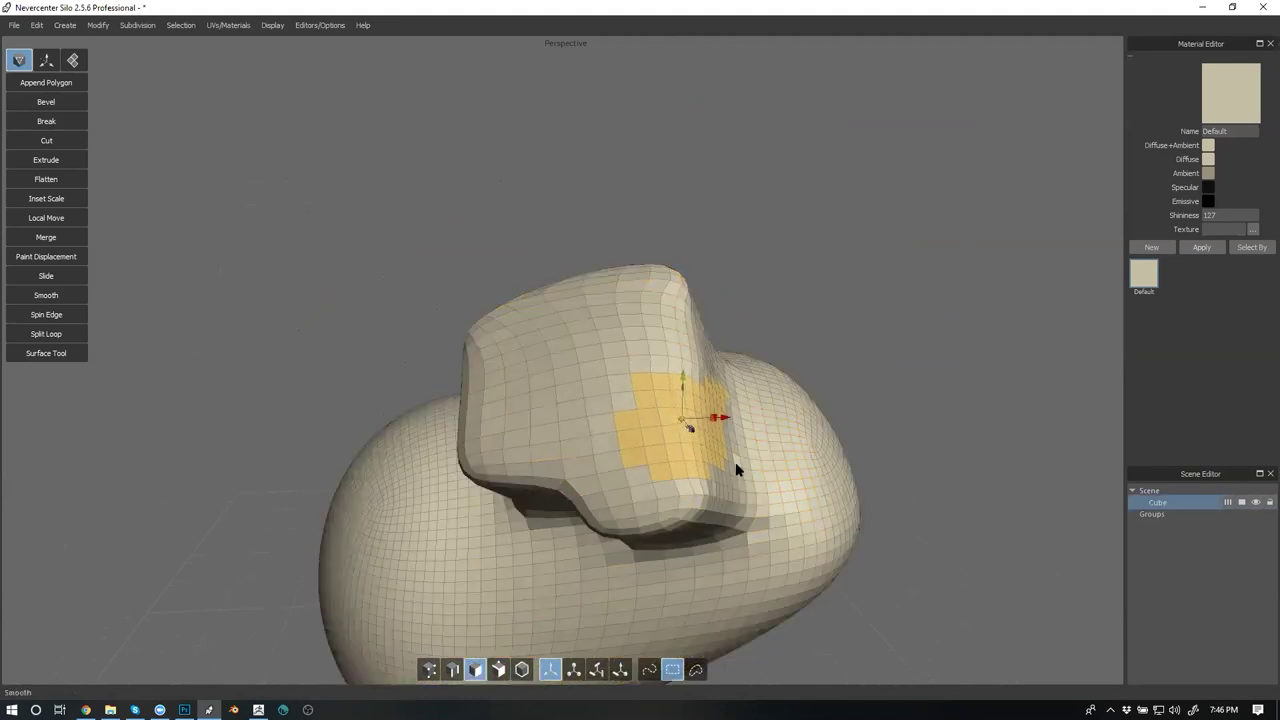
# Clear the face selection and close Silo to return to Photoshop
pyautogui.click(858, 347)
pyautogui.moveTo(858, 347)
pyautogui.mouseDown(button='middle')
pyautogui.moveTo(804, 295)
pyautogui.moveTo(749, 306)
pyautogui.moveTo(751, 371)
pyautogui.moveTo(890, 370)
pyautogui.moveTo(851, 368)
pyautogui.mouseUp(button='middle')
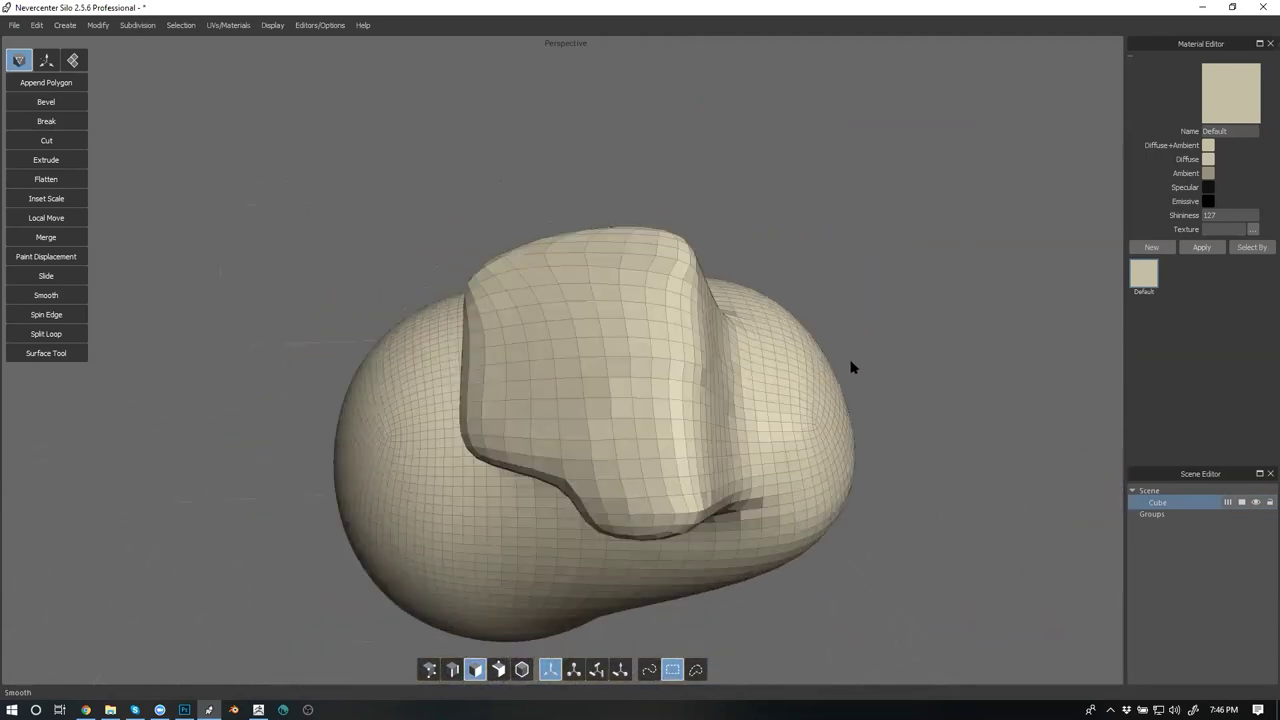
pyautogui.moveTo(834, 191); pyautogui.dragTo(829, 168, button='middle')
pyautogui.press('f')
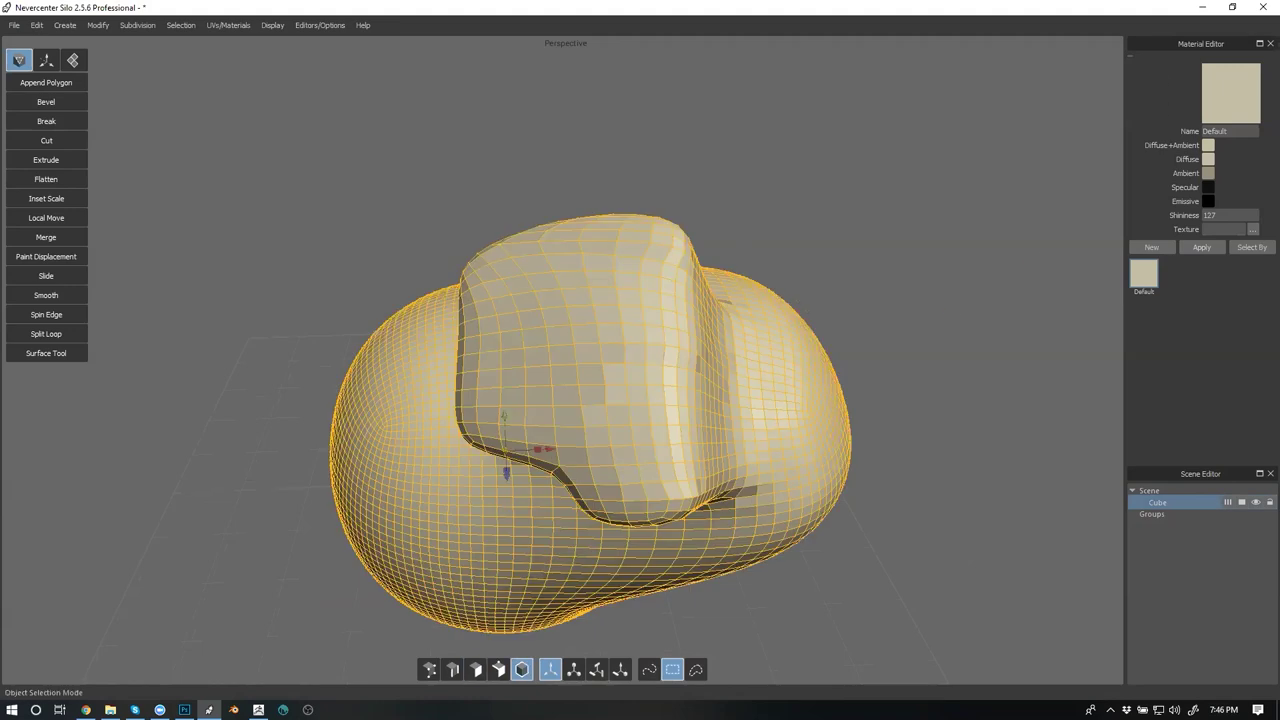
pyautogui.click(1270, 7)
pyautogui.click(630, 366)
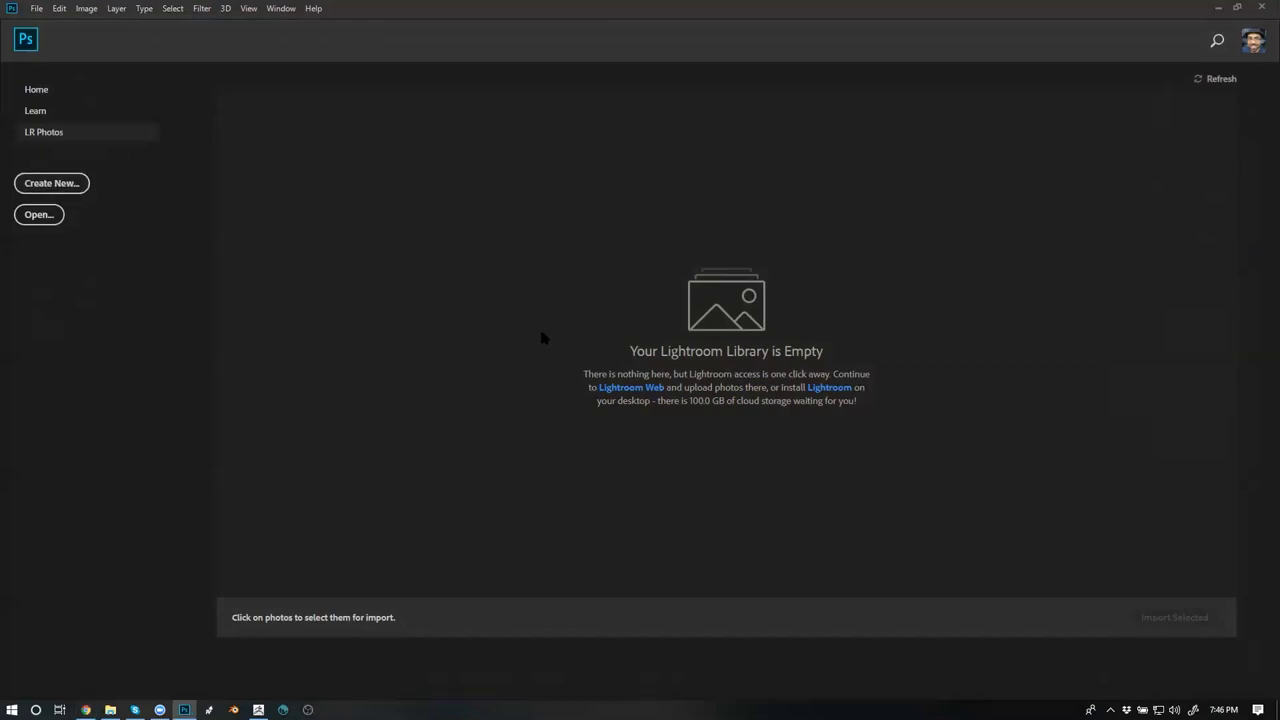
# Create a new white 8.5 x 11 inch Letter document at 300 ppi and select the AJ Basic 2 brush preset
pyautogui.click(61, 186)
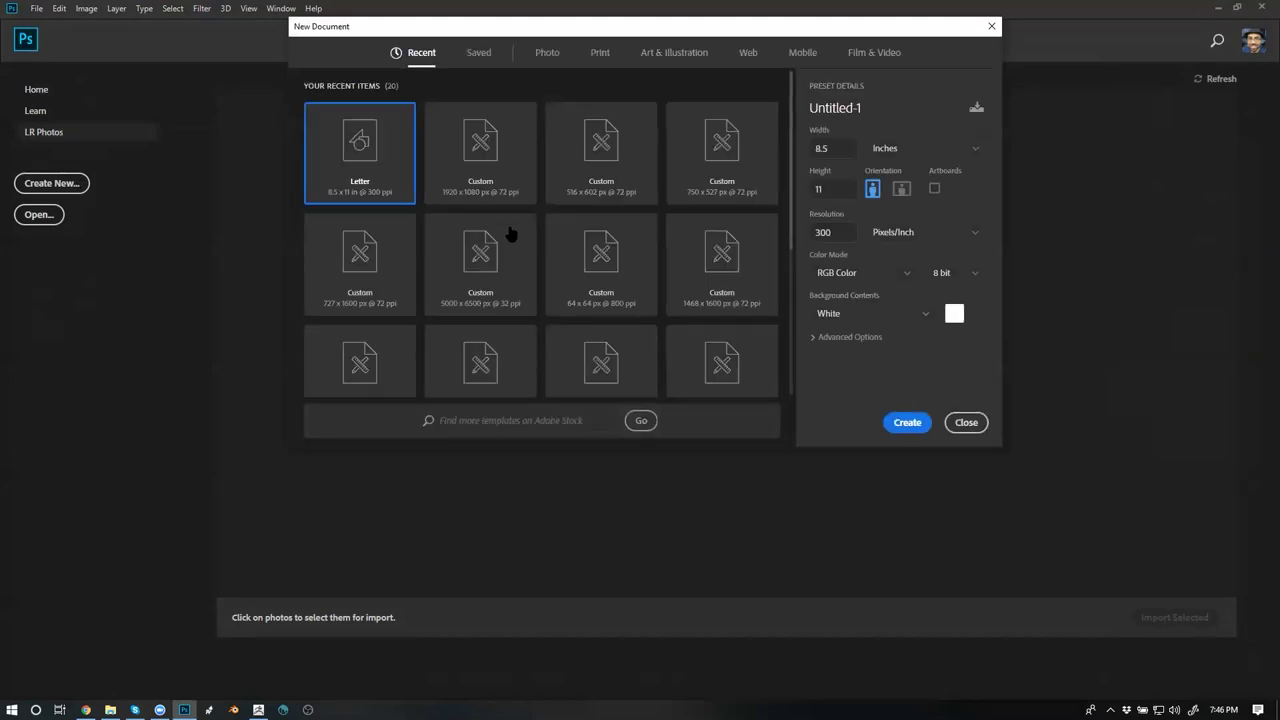
pyautogui.click(897, 425)
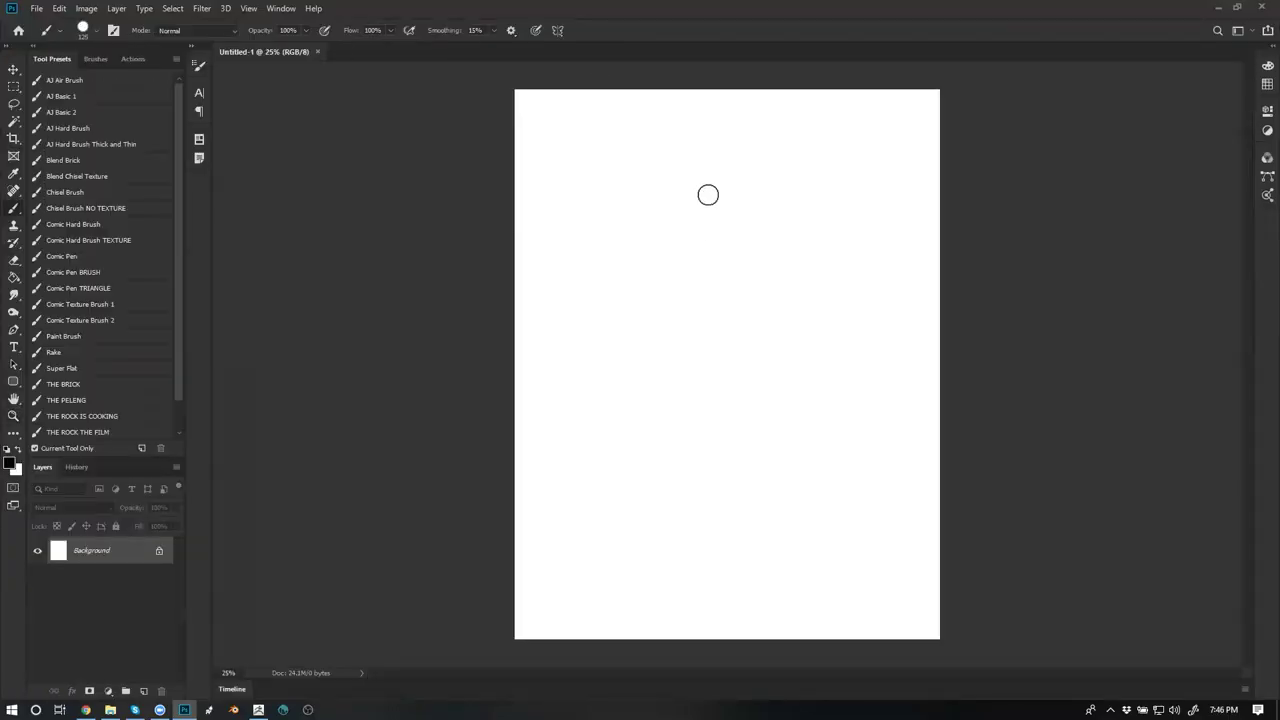
pyautogui.click(140, 114)
# Paint overlapping black and grey strokes on the upper part of the page, repeatedly sampling colours from the strokes to blend them
pyautogui.moveTo(665, 162)
pyautogui.mouseDown()
pyautogui.moveTo(641, 220)
pyautogui.moveTo(645, 265)
pyautogui.mouseUp()
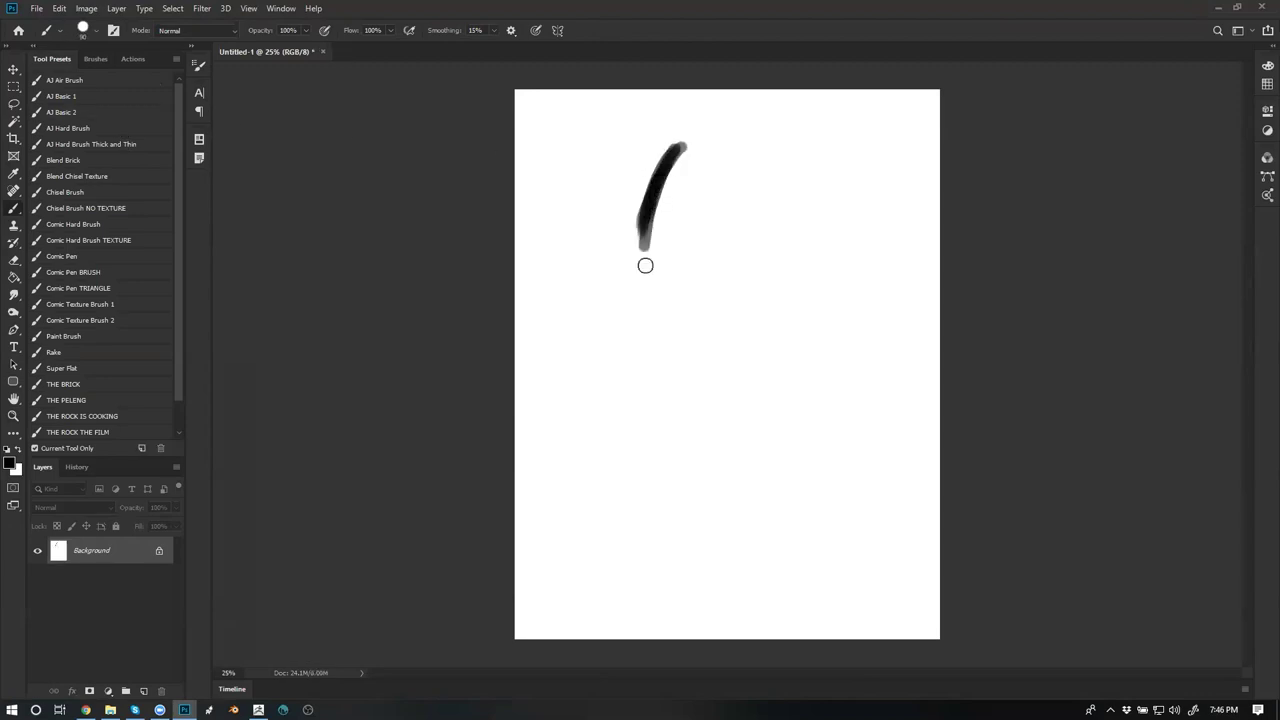
pyautogui.moveTo(654, 202); pyautogui.dragTo(645, 273)
pyautogui.moveTo(645, 273); pyautogui.dragTo(657, 190)
pyautogui.moveTo(675, 170)
pyautogui.mouseDown()
pyautogui.moveTo(678, 148)
pyautogui.moveTo(749, 143)
pyautogui.moveTo(652, 175)
pyautogui.moveTo(634, 206)
pyautogui.moveTo(647, 281)
pyautogui.moveTo(632, 205)
pyautogui.mouseUp()
pyautogui.keyDown('alt'); pyautogui.click(659, 145); pyautogui.keyUp('alt')
pyautogui.moveTo(659, 150)
pyautogui.mouseDown()
pyautogui.moveTo(629, 259)
pyautogui.moveTo(660, 163)
pyautogui.moveTo(640, 303)
pyautogui.mouseUp()
pyautogui.keyDown('alt'); pyautogui.click(658, 194); pyautogui.keyUp('alt')
pyautogui.keyDown('alt'); pyautogui.click(674, 166); pyautogui.keyUp('alt')
pyautogui.moveTo(671, 171); pyautogui.dragTo(655, 257)
pyautogui.moveTo(655, 257)
pyautogui.mouseDown()
pyautogui.moveTo(672, 155)
pyautogui.moveTo(650, 223)
pyautogui.mouseUp()
pyautogui.keyDown('alt'); pyautogui.click(641, 227); pyautogui.keyUp('alt')
pyautogui.moveTo(665, 138); pyautogui.dragTo(647, 234)
pyautogui.keyDown('alt'); pyautogui.click(669, 175); pyautogui.keyUp('alt')
pyautogui.moveTo(665, 178); pyautogui.dragTo(642, 256)
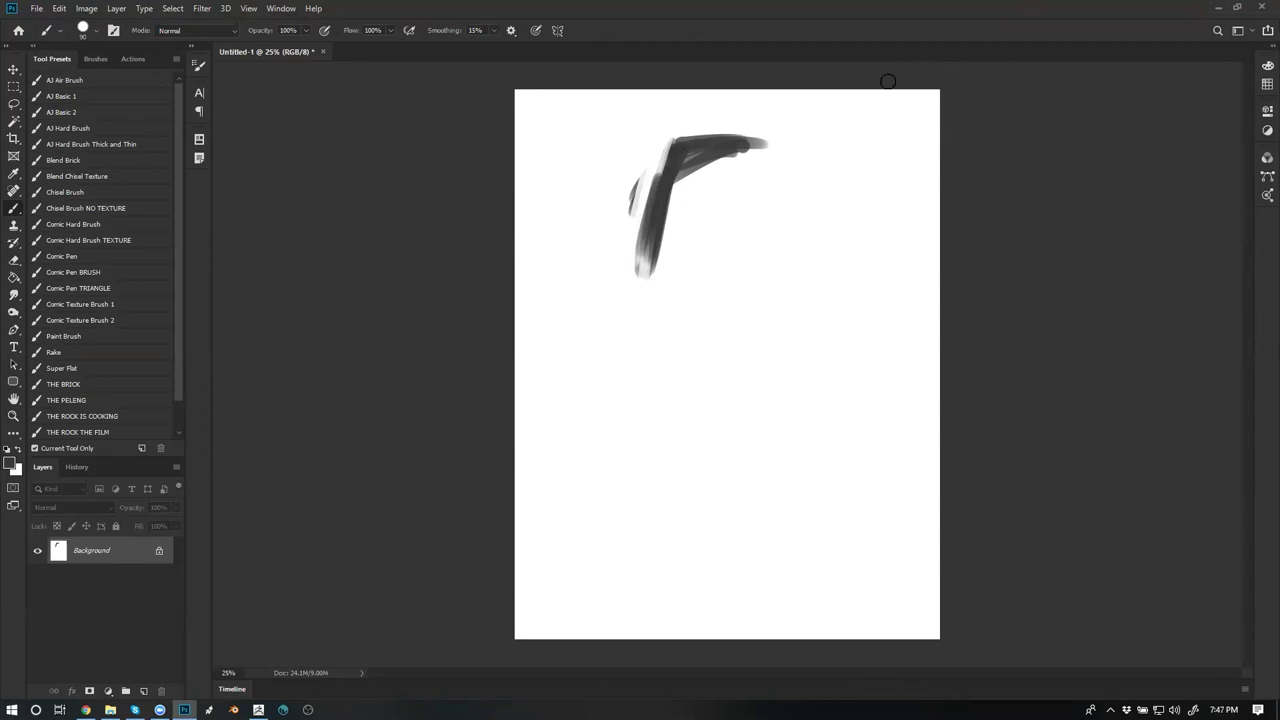
# Close Photoshop without saving the sketch and switch to the bust in ZBrush
pyautogui.click(1261, 9)
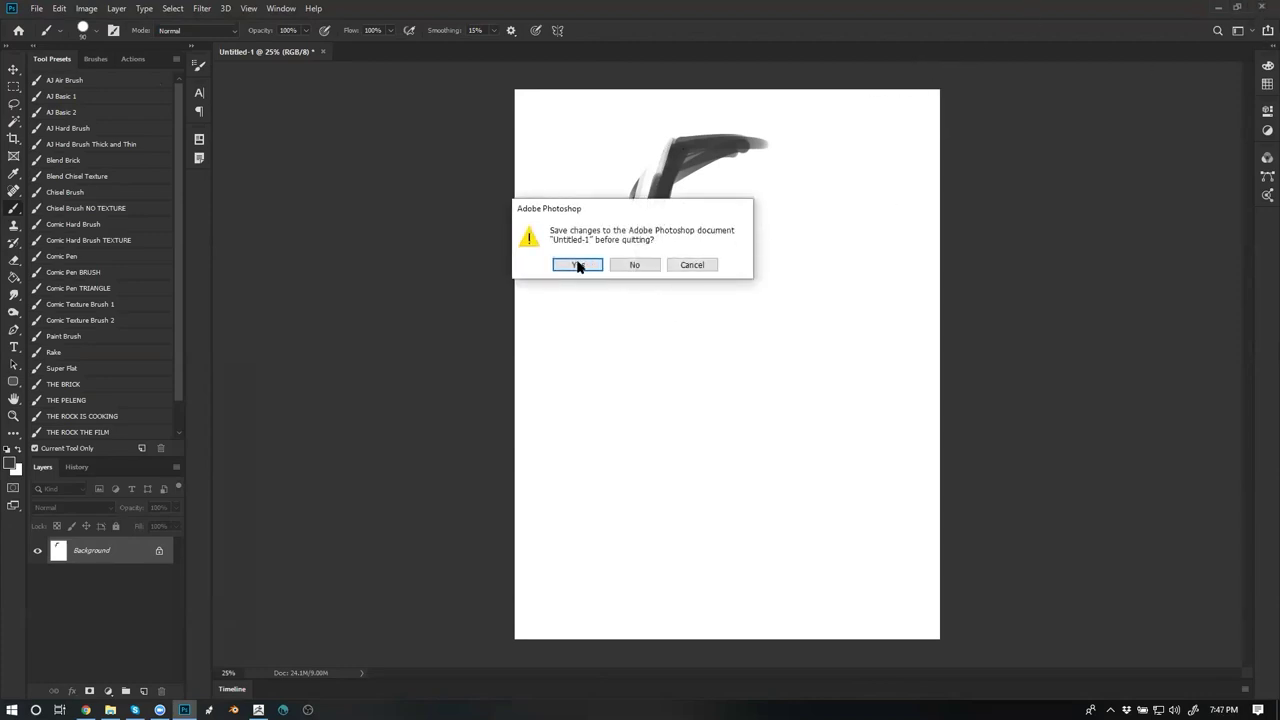
pyautogui.click(645, 267)
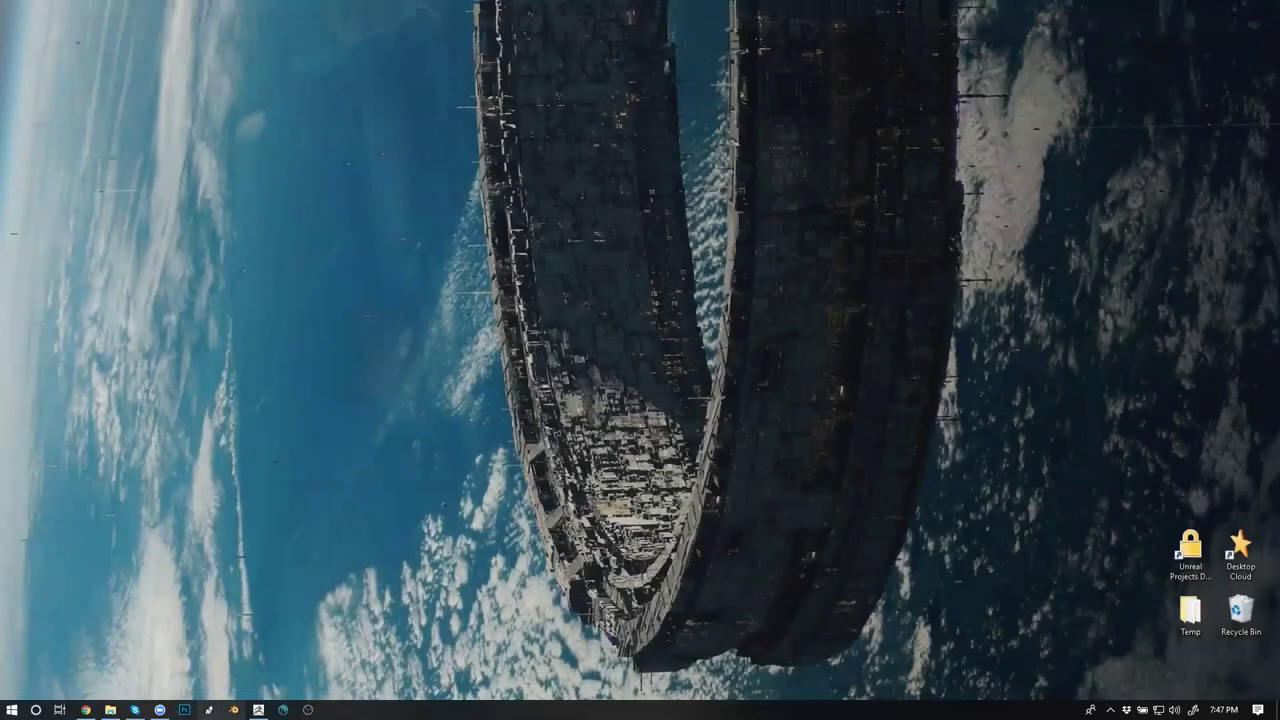
pyautogui.click(258, 709)
pyautogui.keyDown('alt'); pyautogui.moveTo(699, 294); pyautogui.dragTo(735, 326); pyautogui.keyUp('alt')
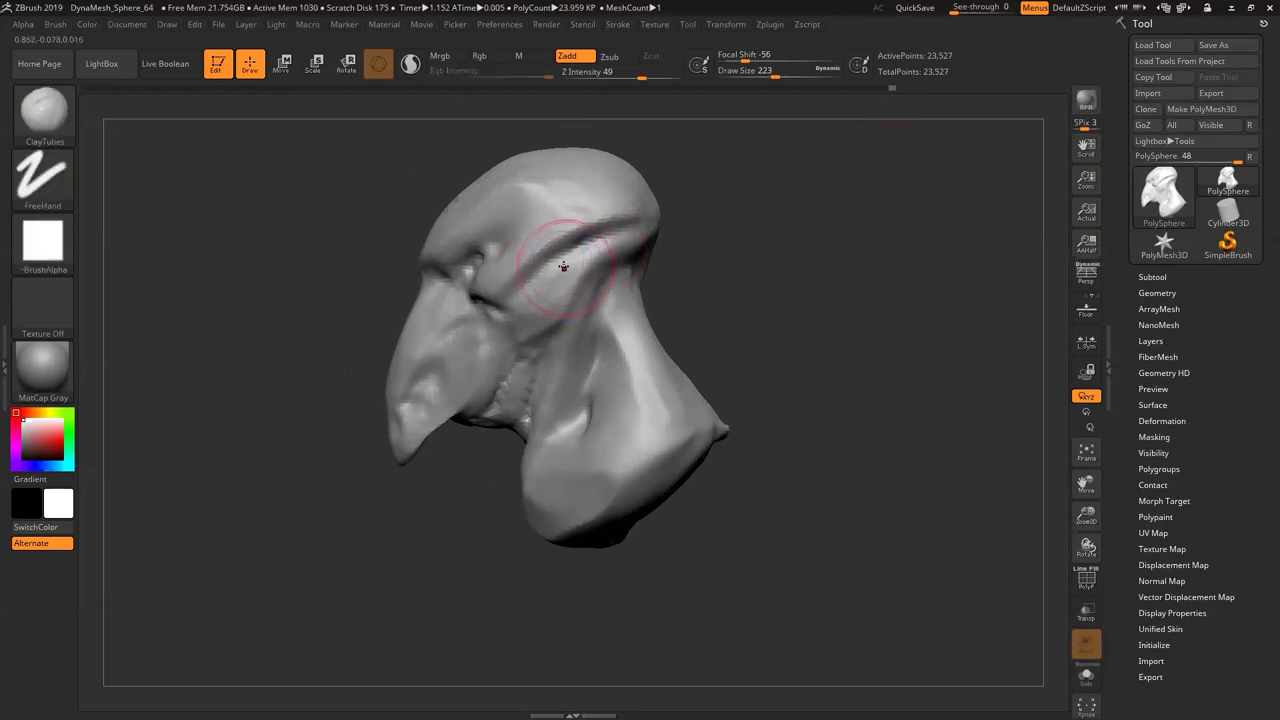
pyautogui.press('space')
pyautogui.moveTo(563, 265)
pyautogui.mouseDown()
pyautogui.moveTo(583, 265)
pyautogui.moveTo(543, 283)
pyautogui.moveTo(569, 263)
pyautogui.mouseUp()
pyautogui.moveTo(732, 253)
pyautogui.keyDown('alt'); pyautogui.mouseDown()
pyautogui.moveTo(761, 221)
pyautogui.moveTo(694, 314)
pyautogui.moveTo(778, 255)
pyautogui.moveTo(714, 300)
pyautogui.moveTo(737, 309)
pyautogui.moveTo(772, 265)
pyautogui.moveTo(797, 277)
pyautogui.moveTo(751, 306)
pyautogui.moveTo(626, 328)
pyautogui.moveTo(713, 314)
pyautogui.mouseUp(); pyautogui.keyUp('alt')
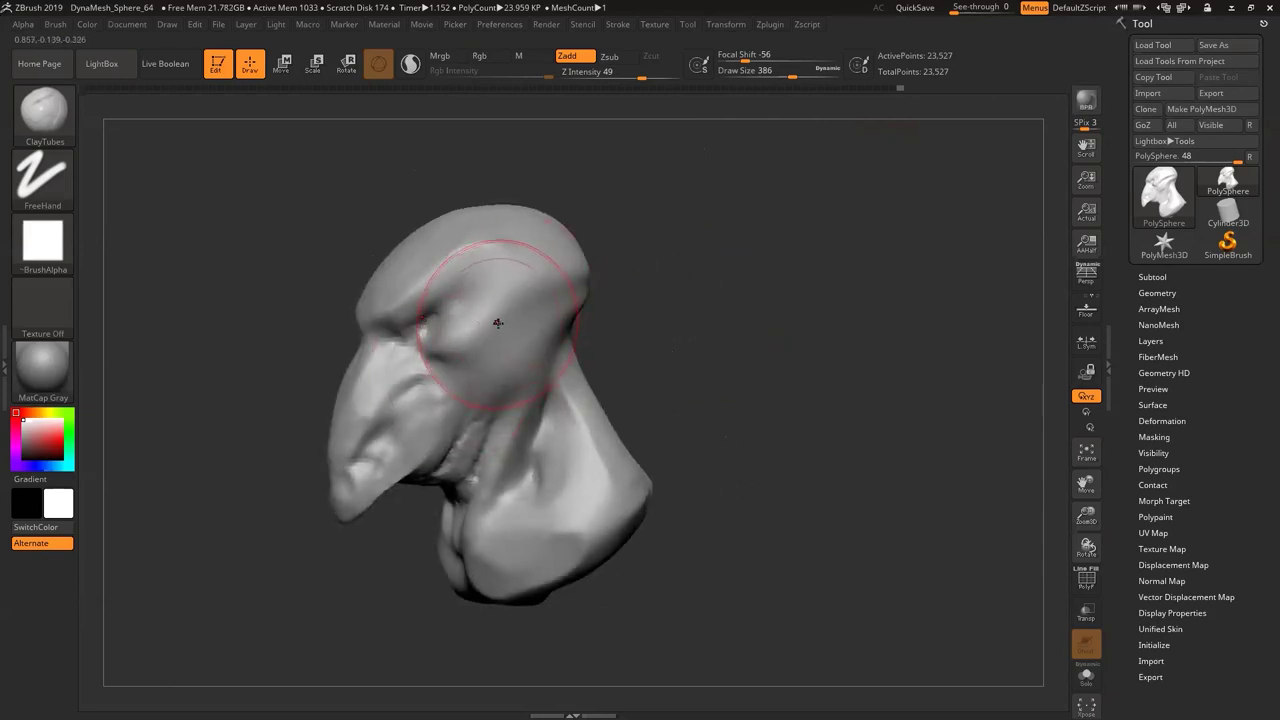
pyautogui.press('space')
pyautogui.moveTo(495, 319); pyautogui.dragTo(482, 320)
pyautogui.moveTo(515, 303)
pyautogui.mouseDown()
pyautogui.moveTo(489, 323)
pyautogui.moveTo(529, 295)
pyautogui.mouseUp()
pyautogui.moveTo(666, 320); pyautogui.dragTo(609, 335)
pyautogui.hotkey('ctrl', 'z')
pyautogui.hotkey('ctrl', 'z')
pyautogui.hotkey('ctrl', 'z')
# Flatten the crown, the side of the head and the brow into planes using TrimDynamic at draw size 245
pyautogui.press('b')
pyautogui.press('t')
pyautogui.press('d')
pyautogui.press('space')
pyautogui.moveTo(512, 344); pyautogui.dragTo(500, 344)
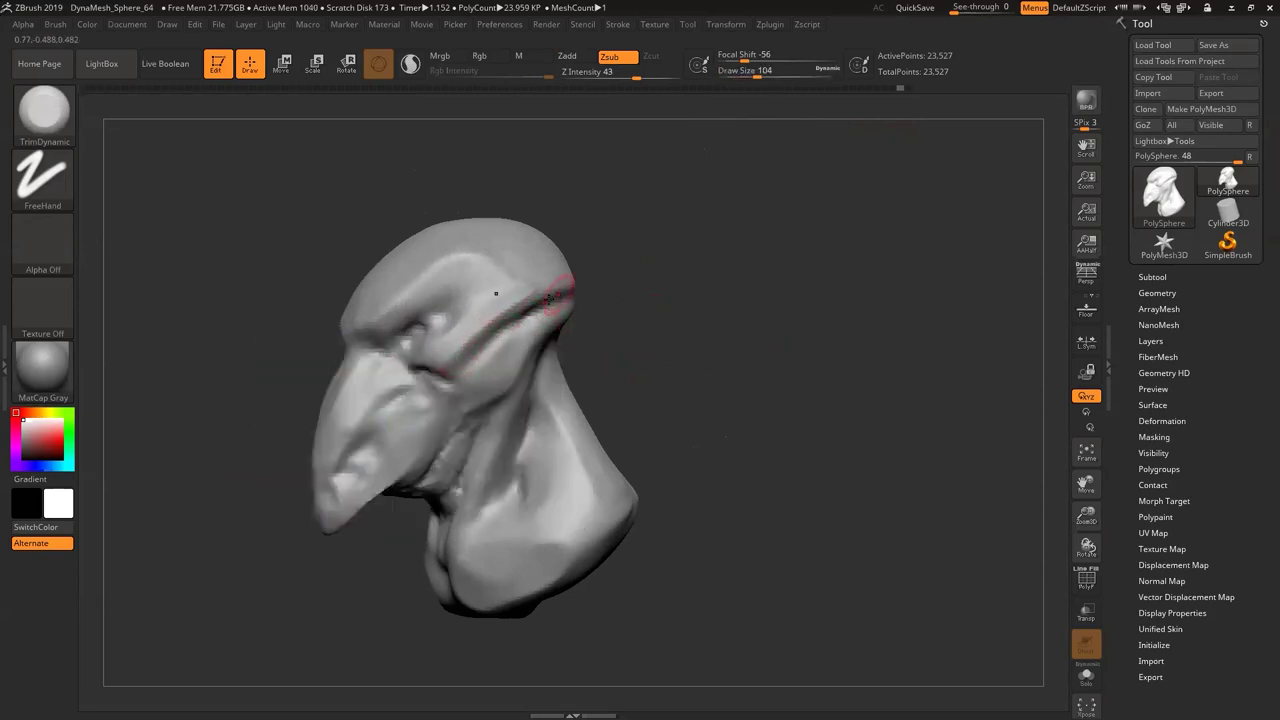
pyautogui.moveTo(642, 246); pyautogui.dragTo(596, 261)
pyautogui.press('space')
pyautogui.moveTo(594, 263)
pyautogui.mouseDown()
pyautogui.moveTo(635, 250)
pyautogui.moveTo(672, 262)
pyautogui.mouseUp()
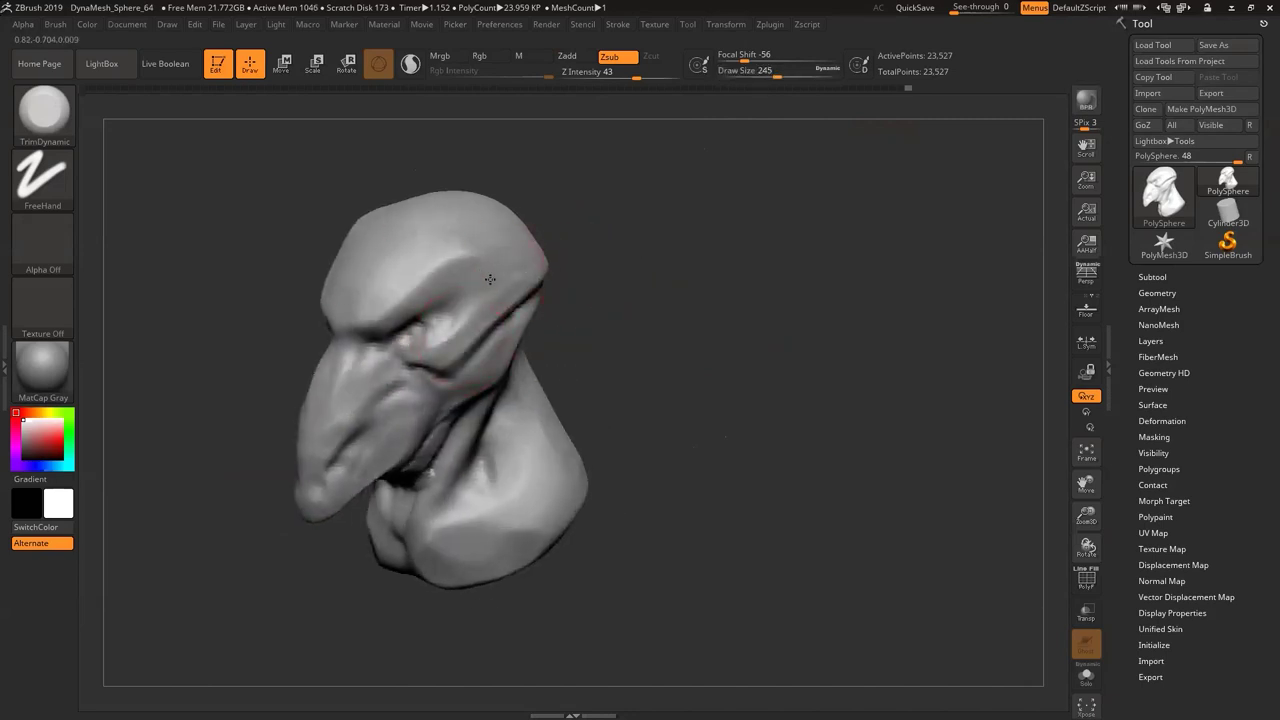
pyautogui.moveTo(378, 330); pyautogui.dragTo(419, 275)
# Reduce the draw size to 140 and smooth along the brow ridge from the beak to the temple
pyautogui.press('space')
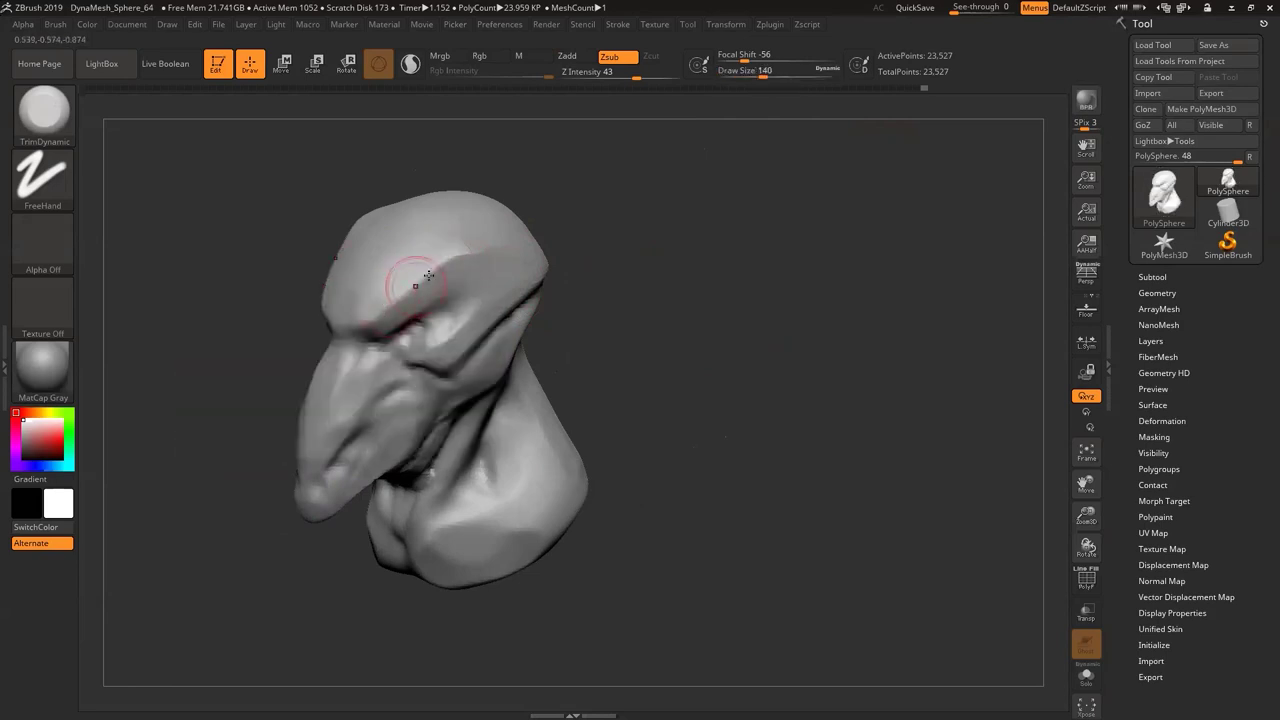
pyautogui.press('shift')
pyautogui.moveTo(380, 313)
pyautogui.keyDown('shift'); pyautogui.mouseDown()
pyautogui.moveTo(463, 255)
pyautogui.moveTo(484, 257)
pyautogui.moveTo(471, 254)
pyautogui.mouseUp(); pyautogui.keyUp('shift')
pyautogui.keyDown('shift'); pyautogui.moveTo(412, 287); pyautogui.dragTo(486, 251); pyautogui.keyUp('shift')
pyautogui.keyDown('shift'); pyautogui.moveTo(371, 314); pyautogui.dragTo(471, 251); pyautogui.keyUp('shift')
pyautogui.moveTo(570, 239)
pyautogui.mouseDown()
pyautogui.moveTo(651, 240)
pyautogui.moveTo(643, 218)
pyautogui.mouseUp()
pyautogui.moveTo(733, 278)
pyautogui.keyDown('alt'); pyautogui.mouseDown()
pyautogui.moveTo(807, 267)
pyautogui.moveTo(666, 267)
pyautogui.moveTo(632, 286)
pyautogui.mouseUp(); pyautogui.keyUp('alt')
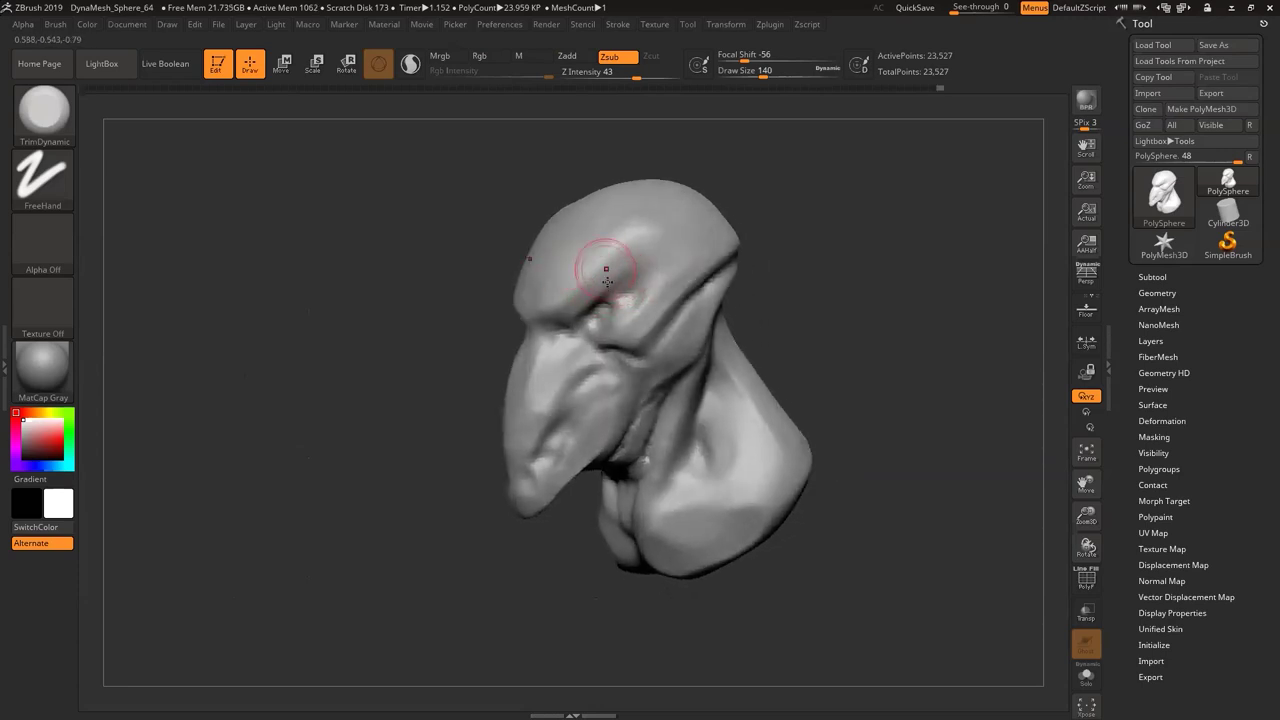
# Trim the area around the eye socket and deepen its creases with DamStandard
pyautogui.moveTo(620, 303)
pyautogui.mouseDown()
pyautogui.moveTo(609, 310)
pyautogui.moveTo(631, 271)
pyautogui.moveTo(638, 284)
pyautogui.mouseUp()
pyautogui.press('b')
pyautogui.press('d')
pyautogui.press('s')
pyautogui.moveTo(761, 275); pyautogui.dragTo(808, 262)
# Build up the side of the upper beak with ClayTubes and flatten it with TrimDynamic
pyautogui.press('b')
pyautogui.press('c')
pyautogui.press('t')
pyautogui.moveTo(566, 356)
pyautogui.mouseDown()
pyautogui.moveTo(549, 400)
pyautogui.moveTo(590, 363)
pyautogui.moveTo(562, 357)
pyautogui.moveTo(539, 414)
pyautogui.mouseUp()
pyautogui.press('b')
pyautogui.press('t')
pyautogui.press('d')
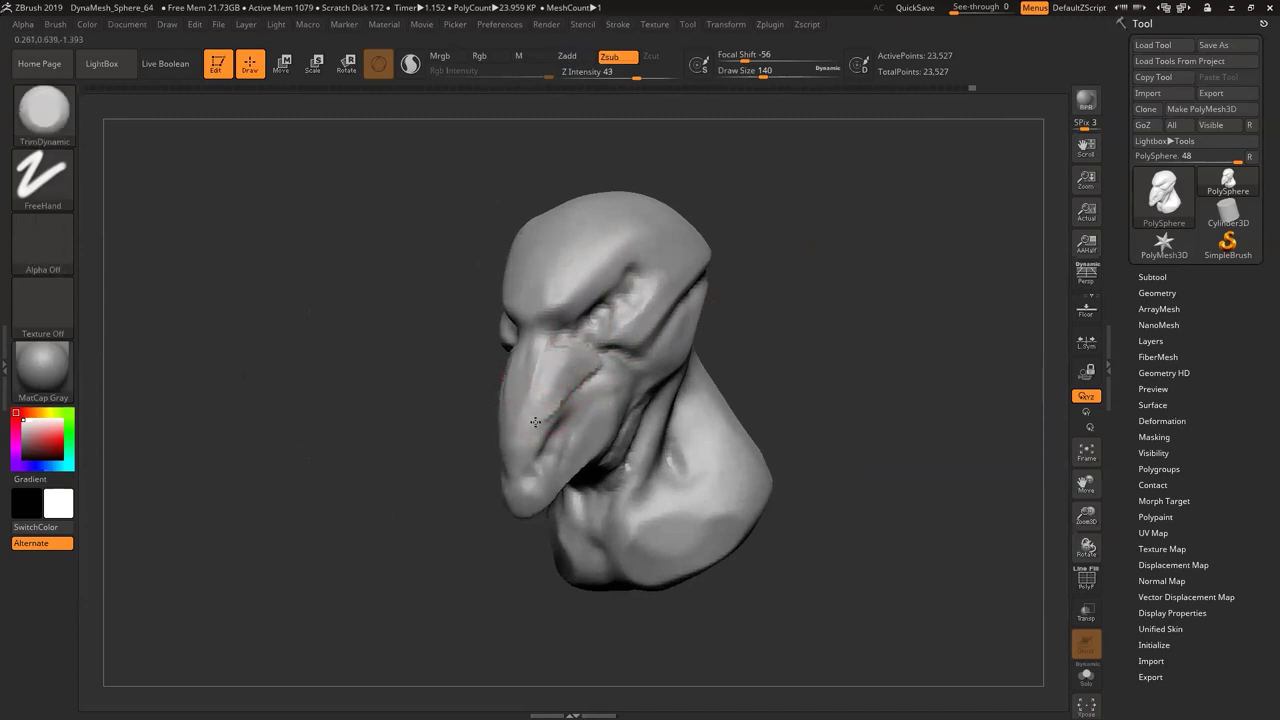
# Carve creases around the nostril, the base of the beak and the eye socket with DamStandard
pyautogui.press('b')
pyautogui.press('d')
pyautogui.press('s')
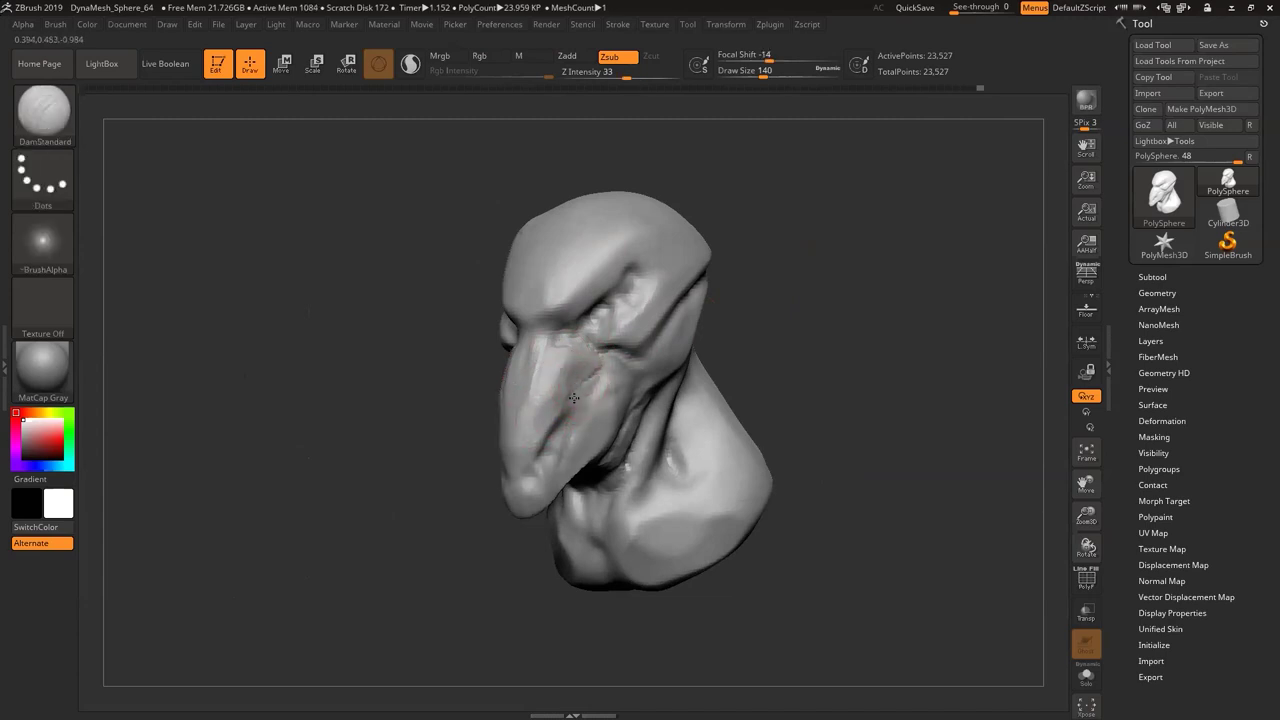
pyautogui.moveTo(595, 358); pyautogui.dragTo(570, 369)
pyautogui.moveTo(797, 329); pyautogui.dragTo(771, 337)
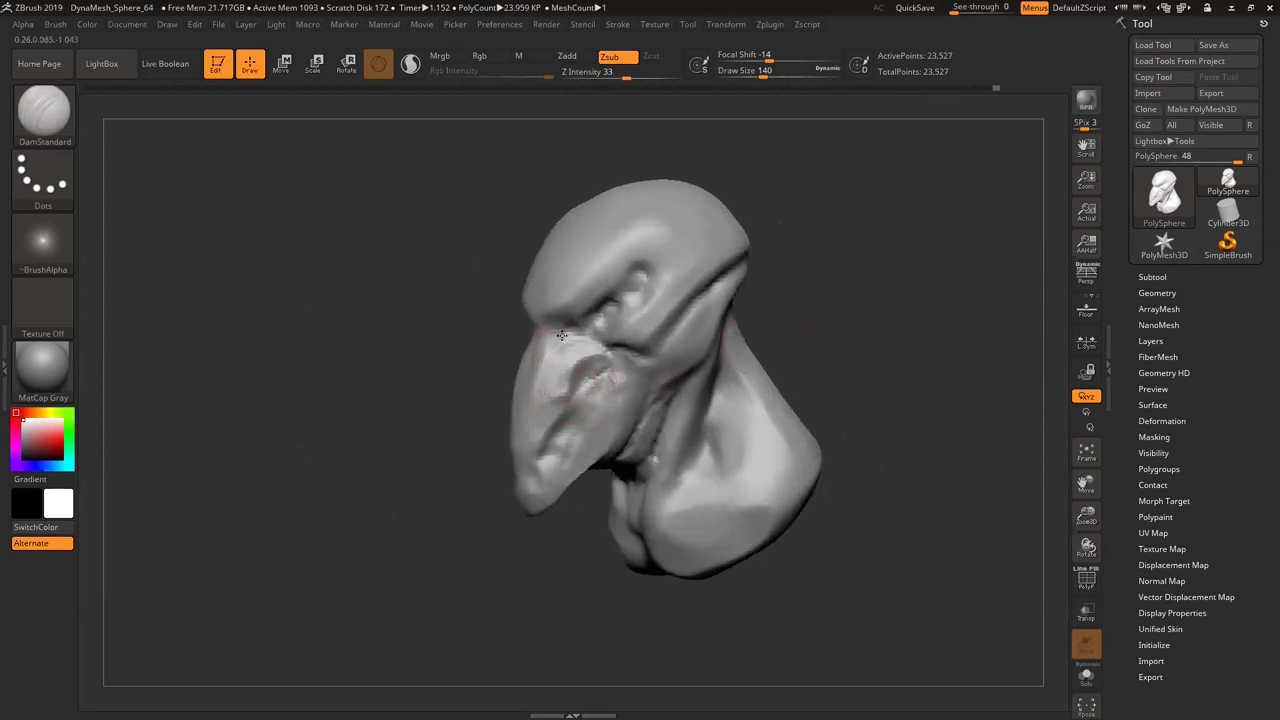
pyautogui.moveTo(550, 337); pyautogui.dragTo(556, 327)
pyautogui.moveTo(595, 301); pyautogui.dragTo(606, 289)
pyautogui.moveTo(828, 268)
pyautogui.mouseDown()
pyautogui.moveTo(846, 272)
pyautogui.moveTo(785, 283)
pyautogui.mouseUp()
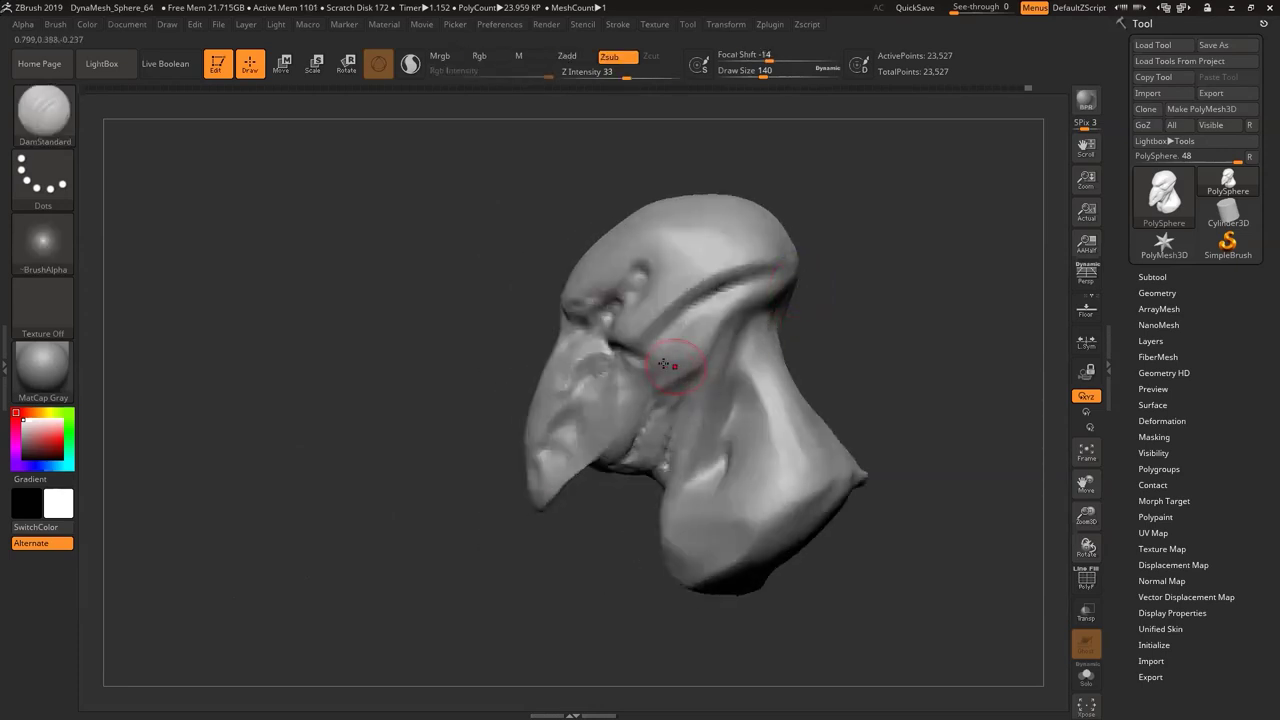
# Build up the underside of the beak with ClayTubes and plane its lower edge with TrimDynamic
pyautogui.moveTo(580, 528)
pyautogui.mouseDown()
pyautogui.moveTo(566, 420)
pyautogui.moveTo(578, 455)
pyautogui.moveTo(583, 439)
pyautogui.mouseUp()
pyautogui.press('b')
pyautogui.press('c')
pyautogui.press('t')
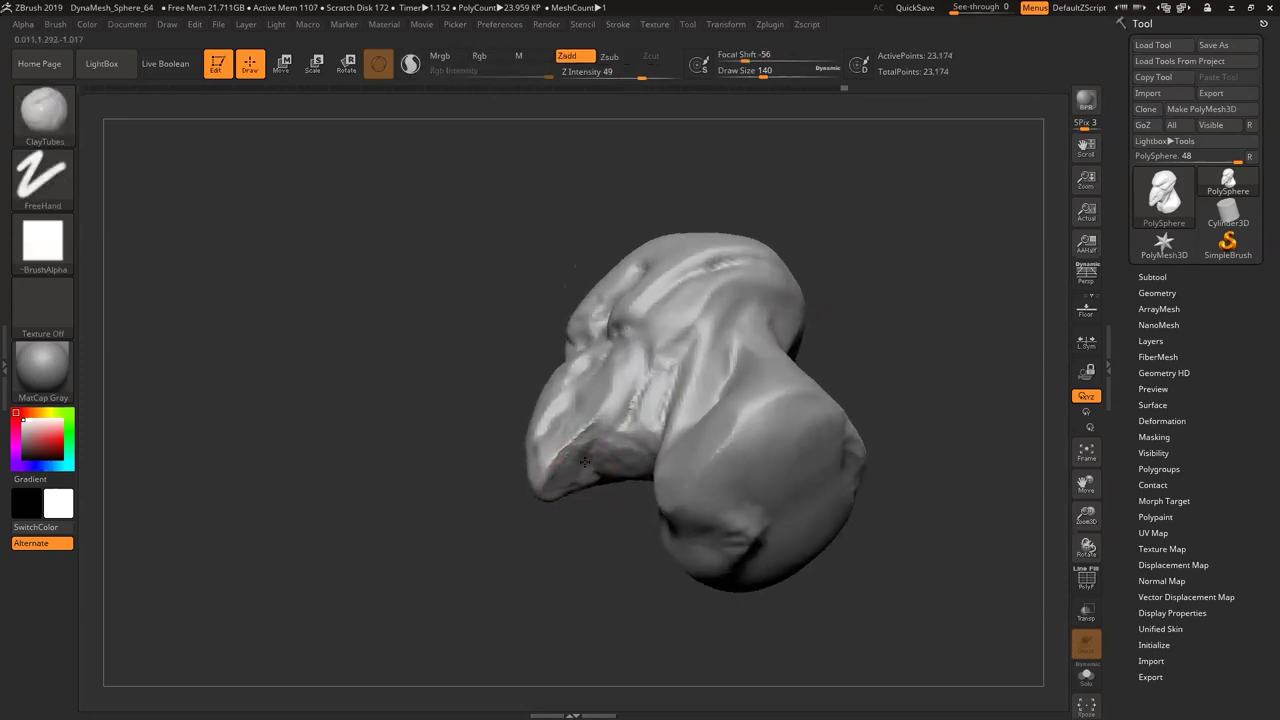
pyautogui.press('b')
pyautogui.press('t')
pyautogui.press('d')
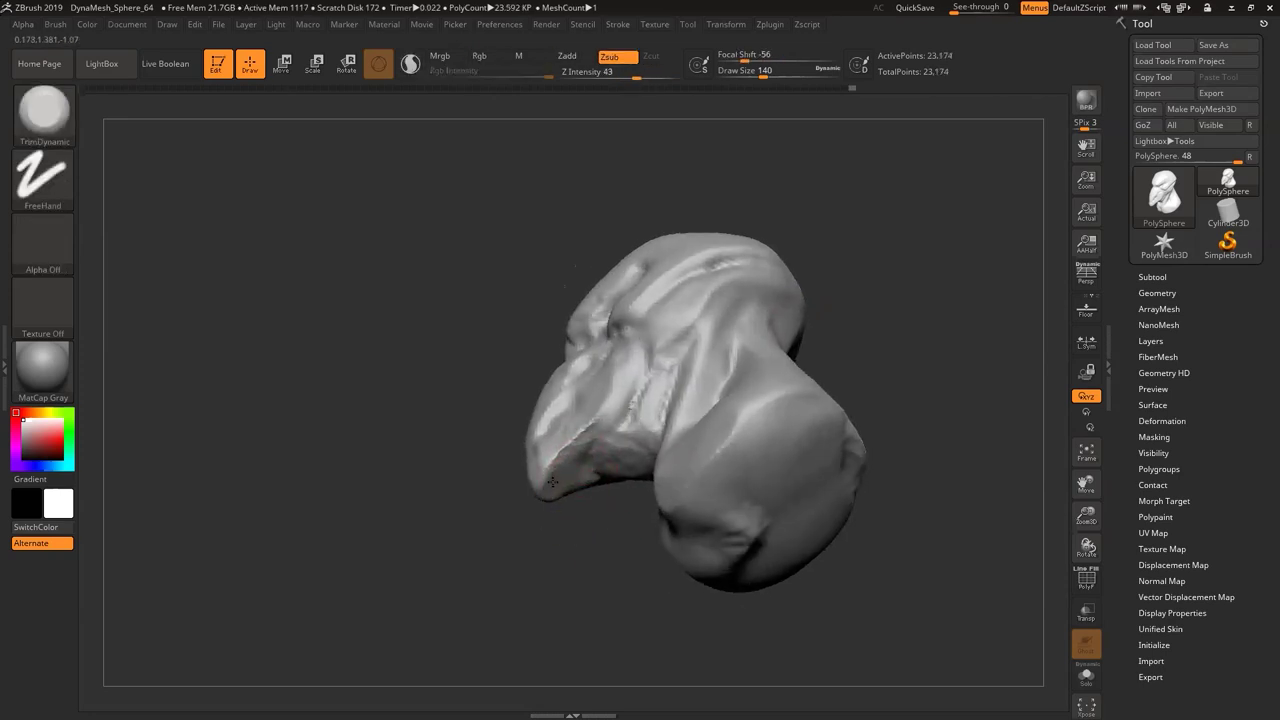
pyautogui.moveTo(593, 514); pyautogui.dragTo(598, 546)
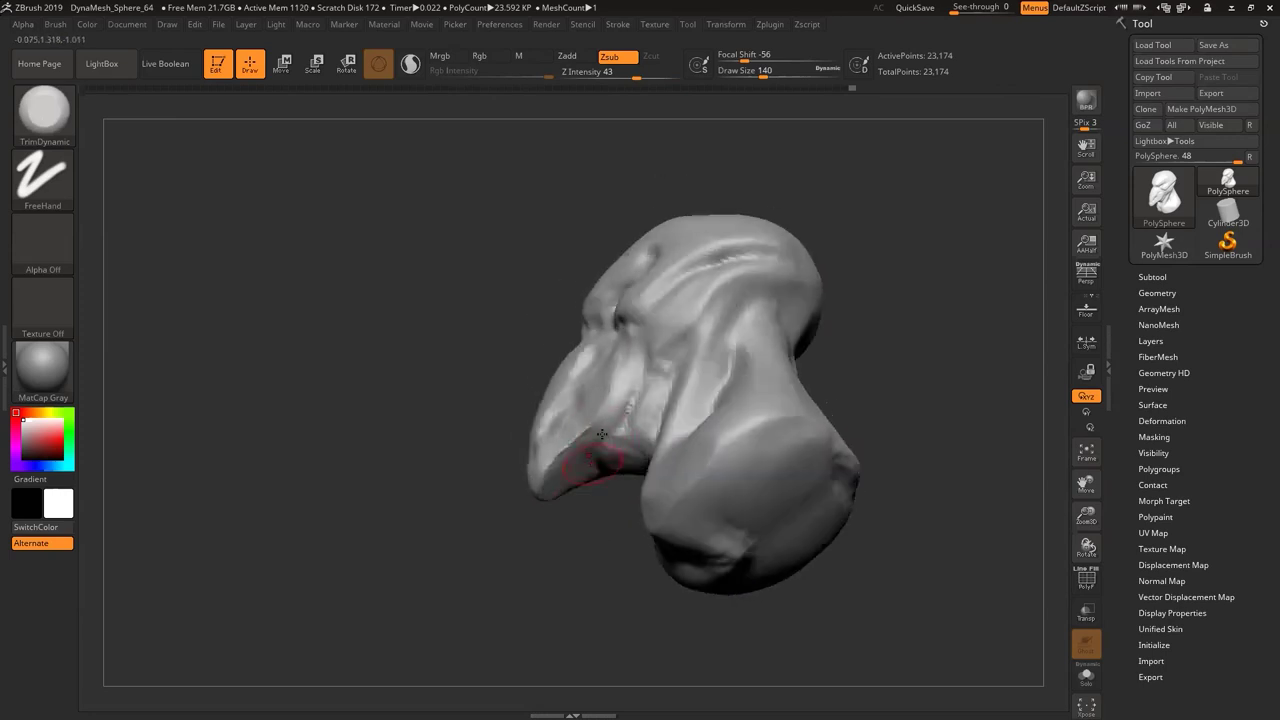
pyautogui.moveTo(621, 378); pyautogui.dragTo(590, 429)
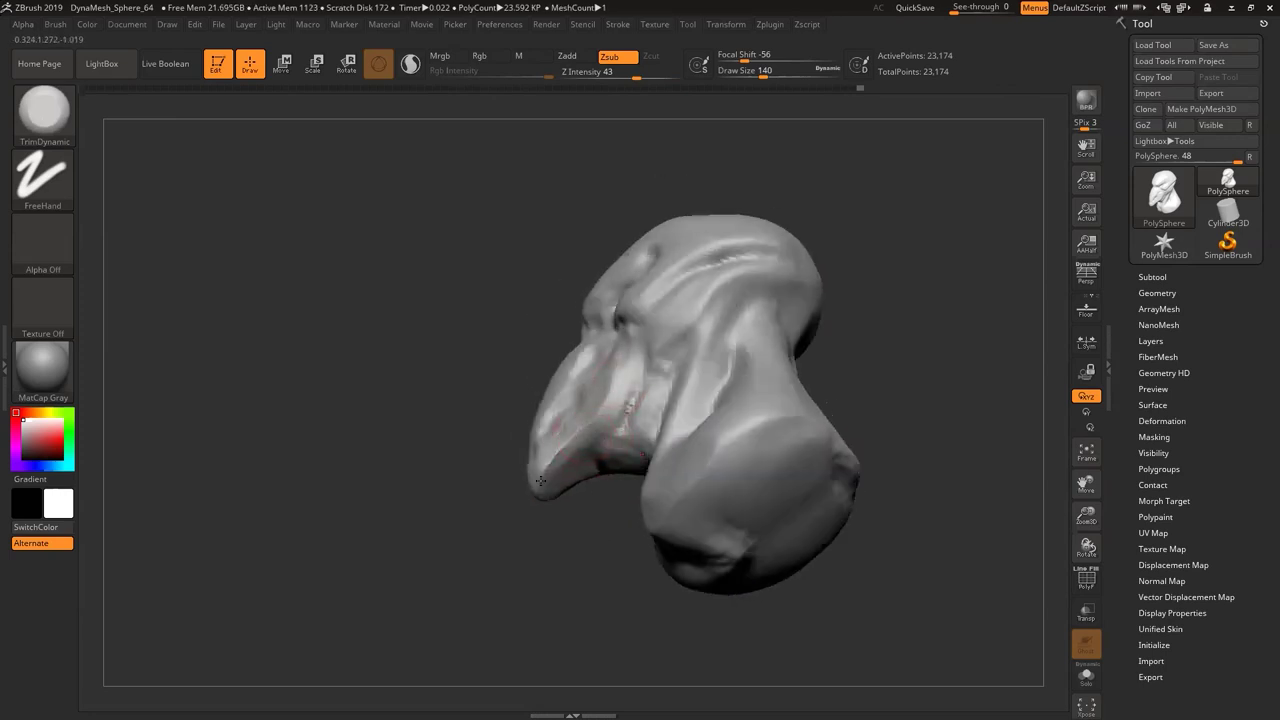
pyautogui.moveTo(567, 530)
pyautogui.mouseDown()
pyautogui.moveTo(588, 507)
pyautogui.moveTo(571, 523)
pyautogui.moveTo(606, 512)
pyautogui.mouseUp()
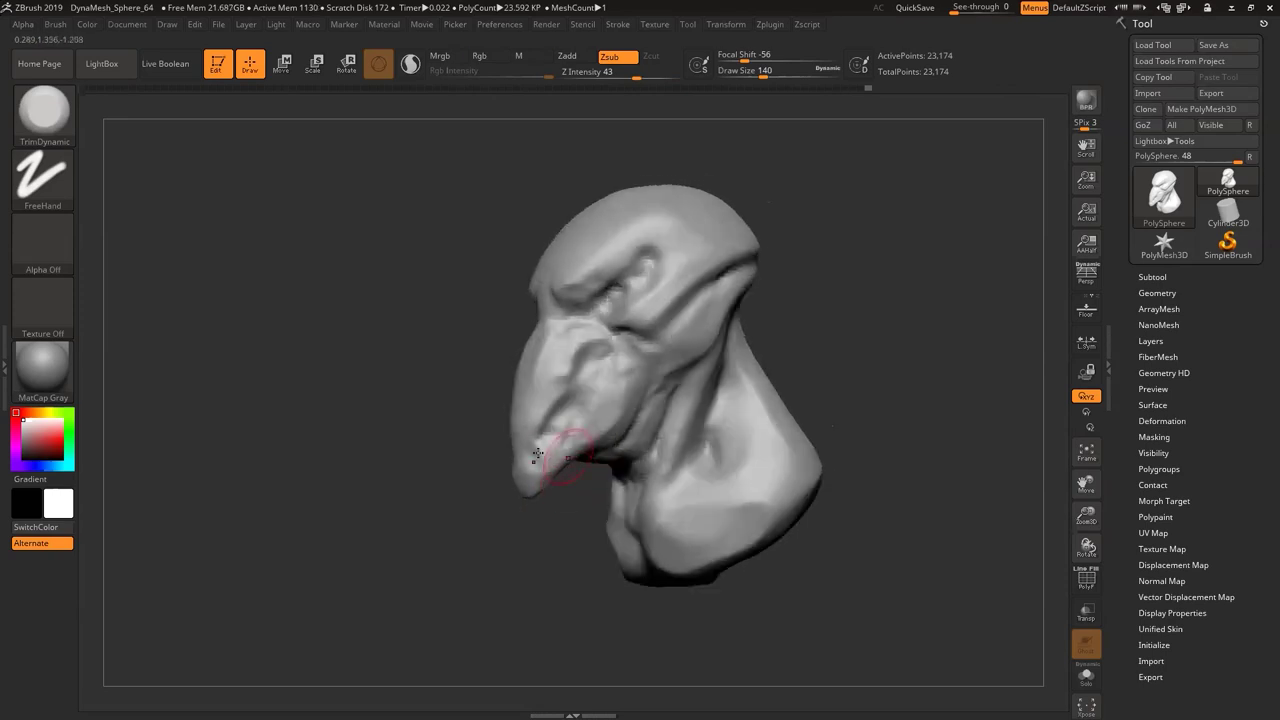
# Carve a crease near the tip of the beak with DamStandard
pyautogui.press('b')
pyautogui.press('d')
pyautogui.press('s')
pyautogui.moveTo(520, 430); pyautogui.dragTo(523, 456)
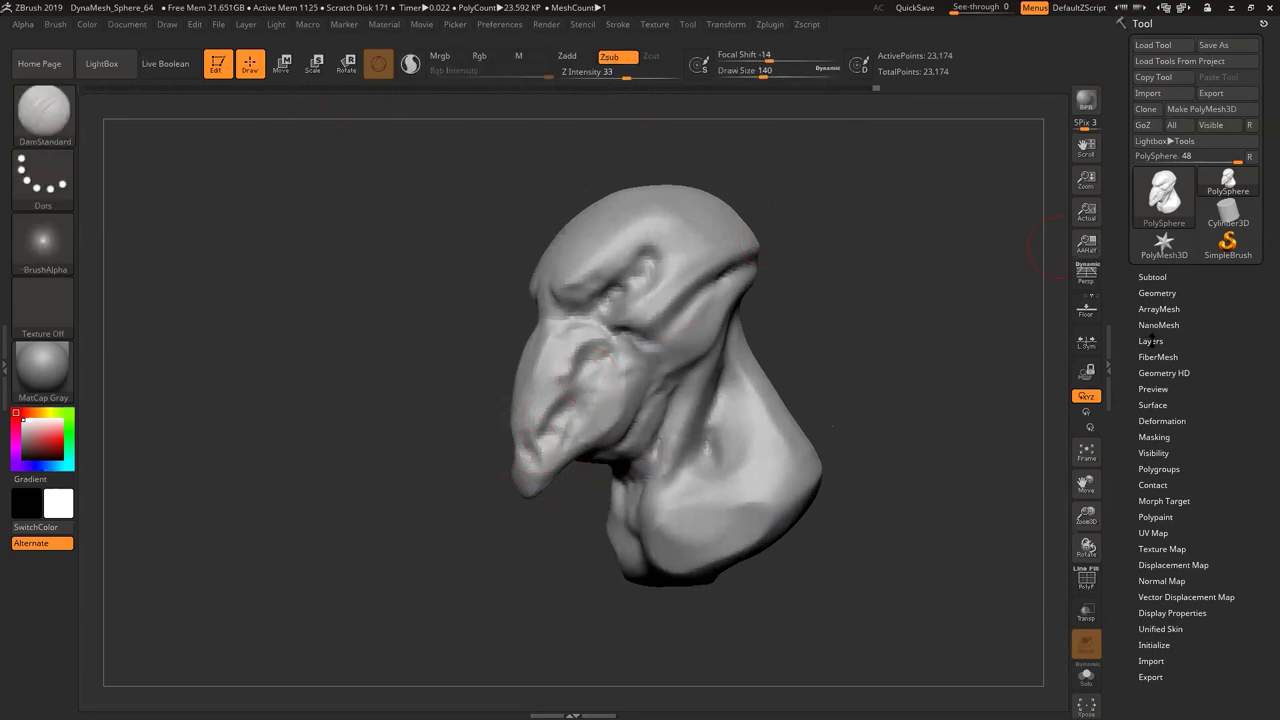
# Remesh the bust with DynaMesh at resolution 128 and turn on its Project option
pyautogui.click(1160, 293)
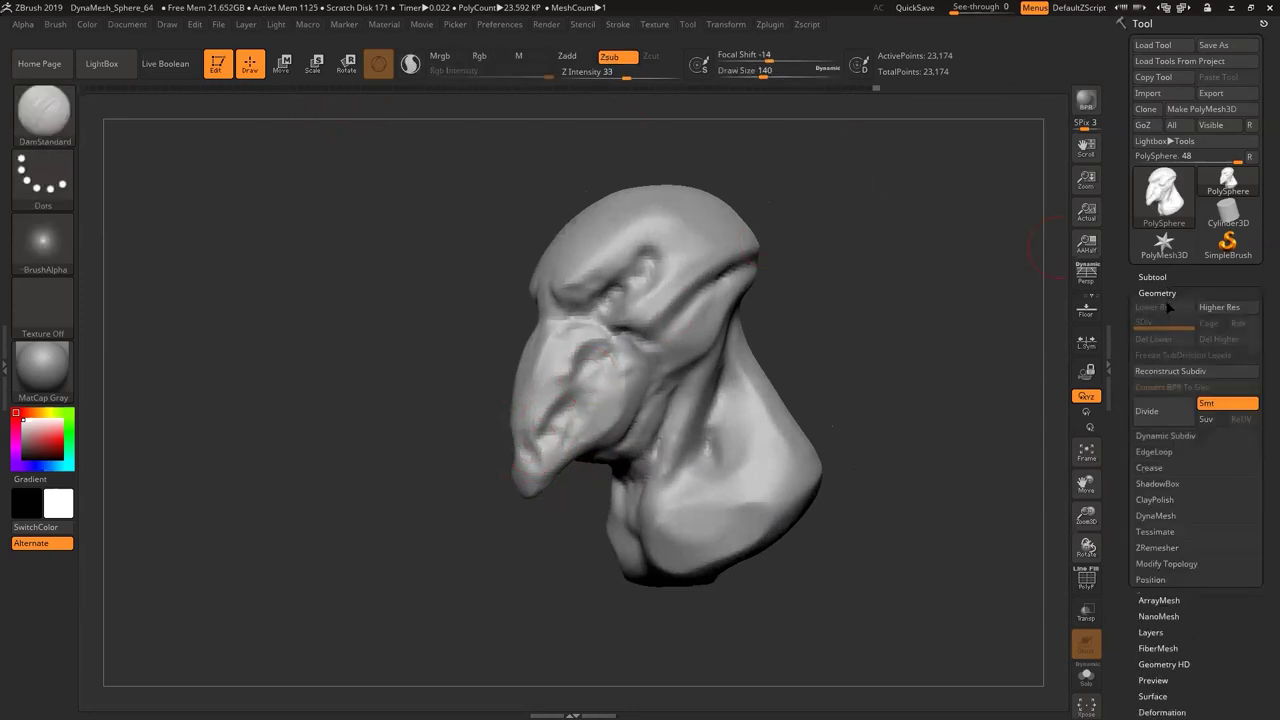
pyautogui.click(1165, 436)
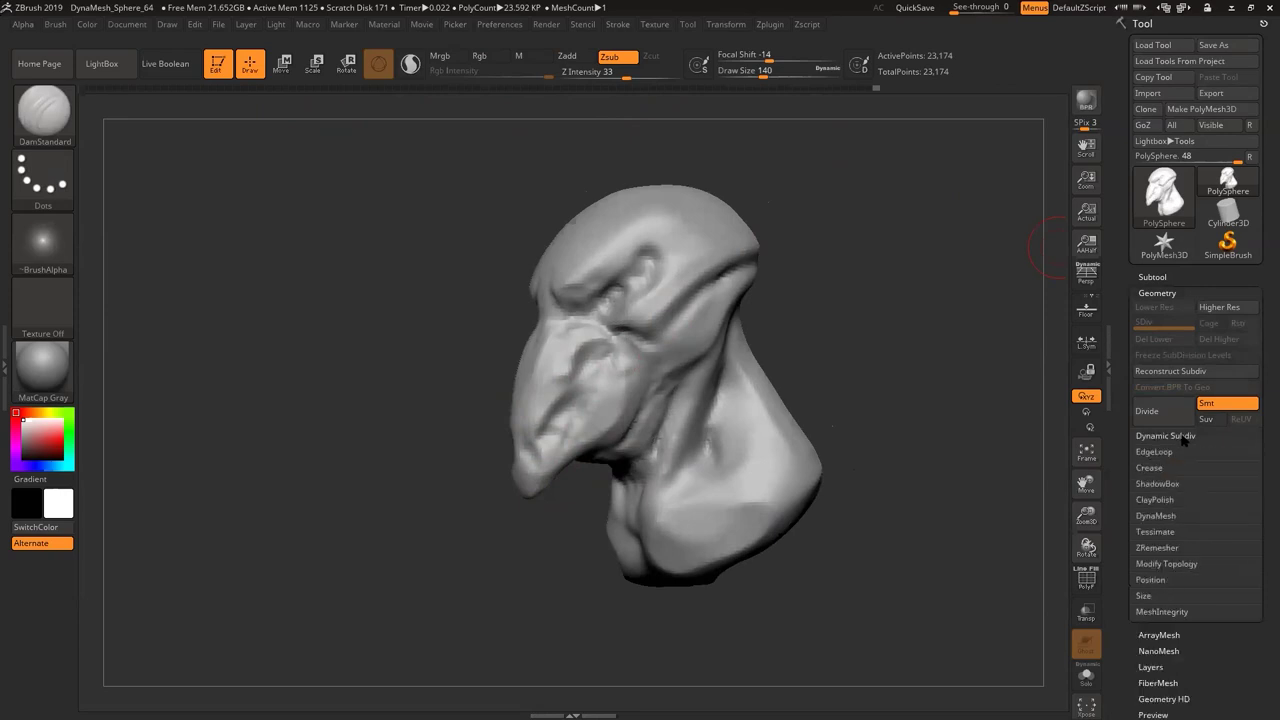
pyautogui.click(1183, 440)
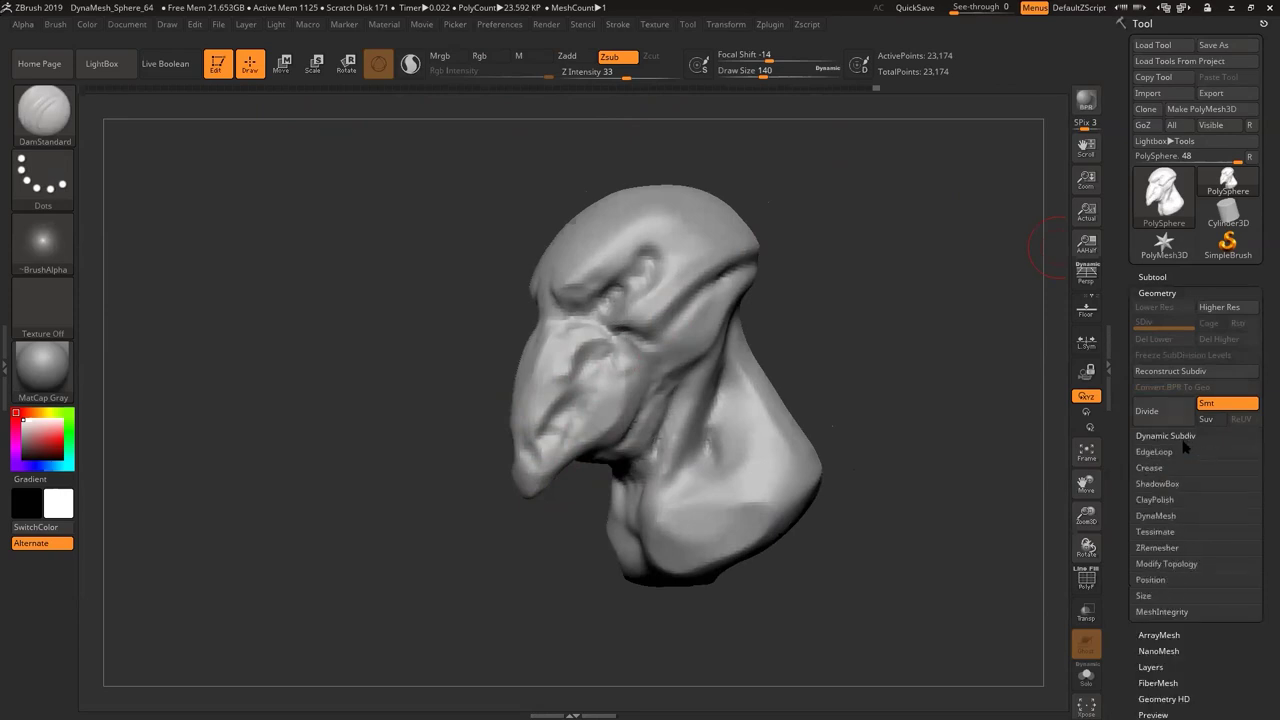
pyautogui.click(1170, 516)
pyautogui.click(1161, 562)
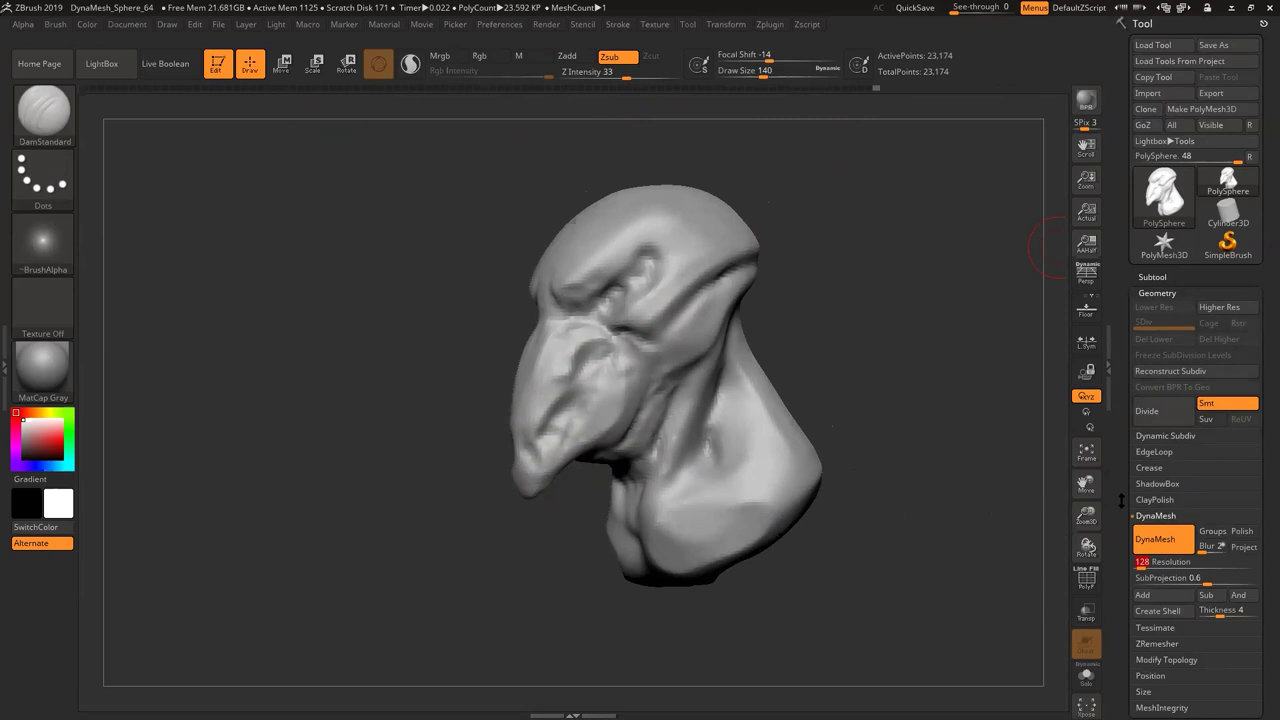
pyautogui.moveTo(862, 264); pyautogui.dragTo(877, 331)
pyautogui.moveTo(811, 260); pyautogui.dragTo(833, 293)
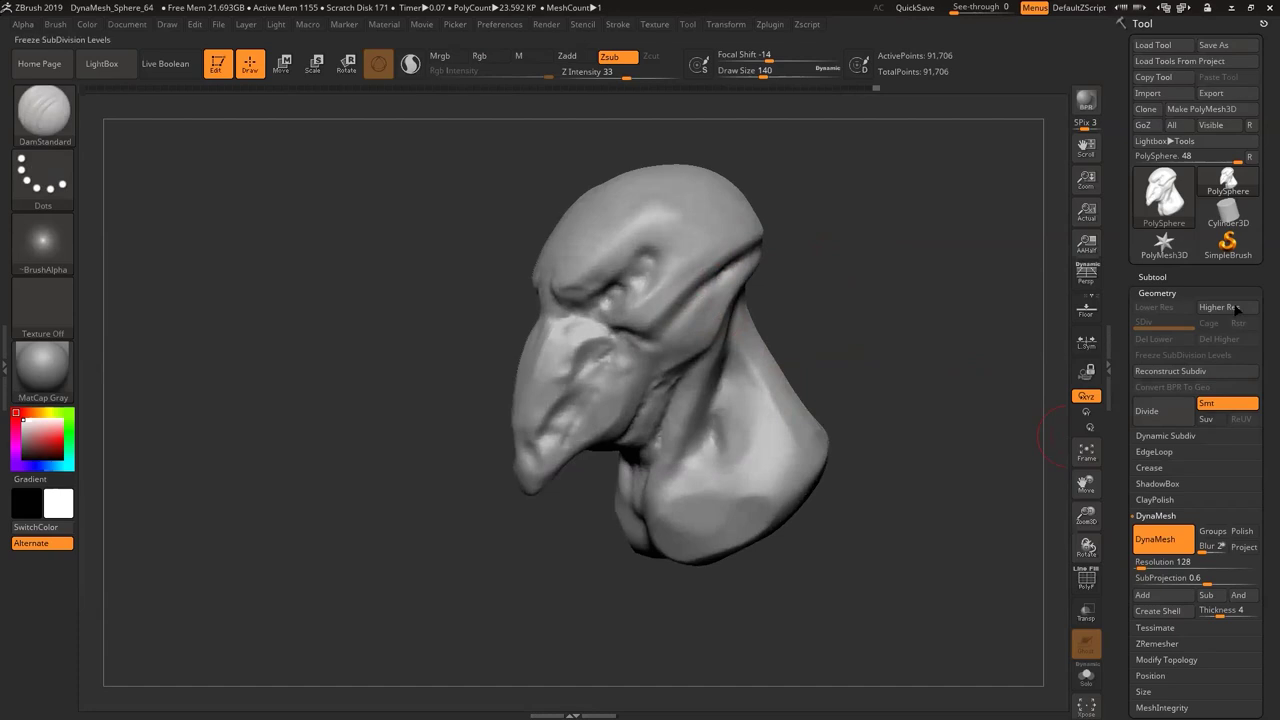
pyautogui.click(1243, 547)
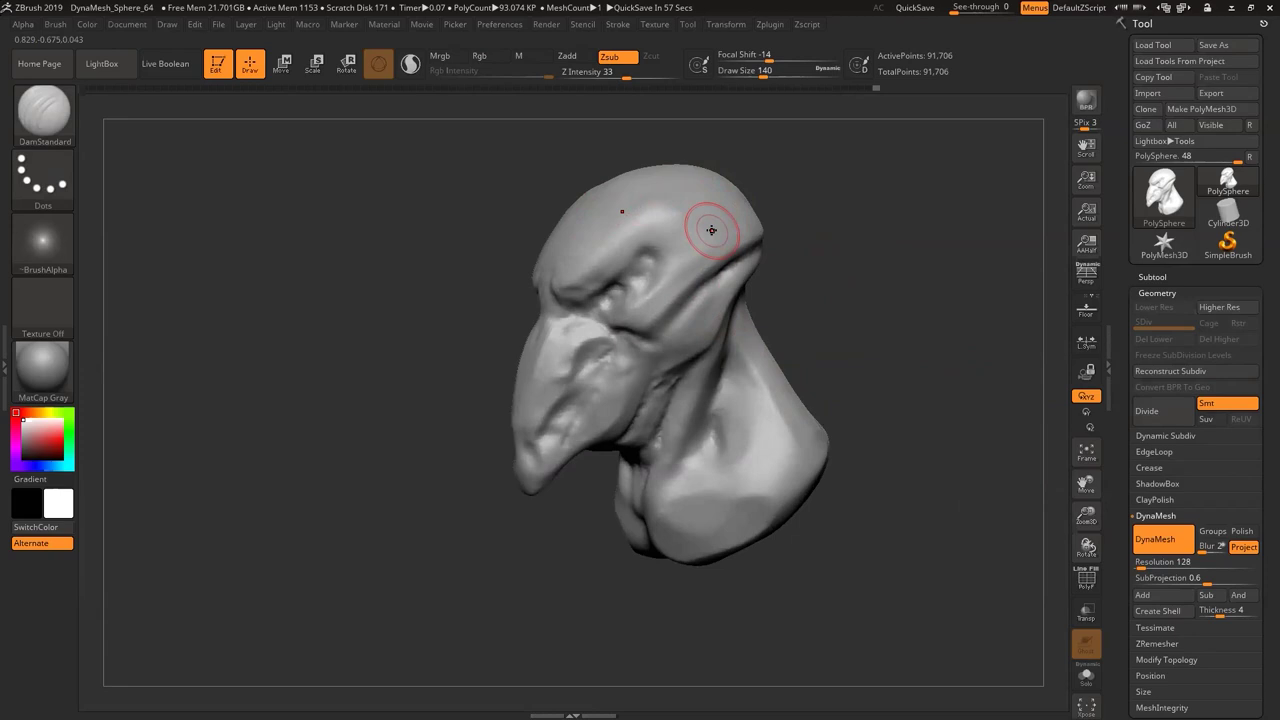
# Add clay along the brow above the eye with ClayTubes and smooth it into the surface
pyautogui.press('b')
pyautogui.press('c')
pyautogui.press('t')
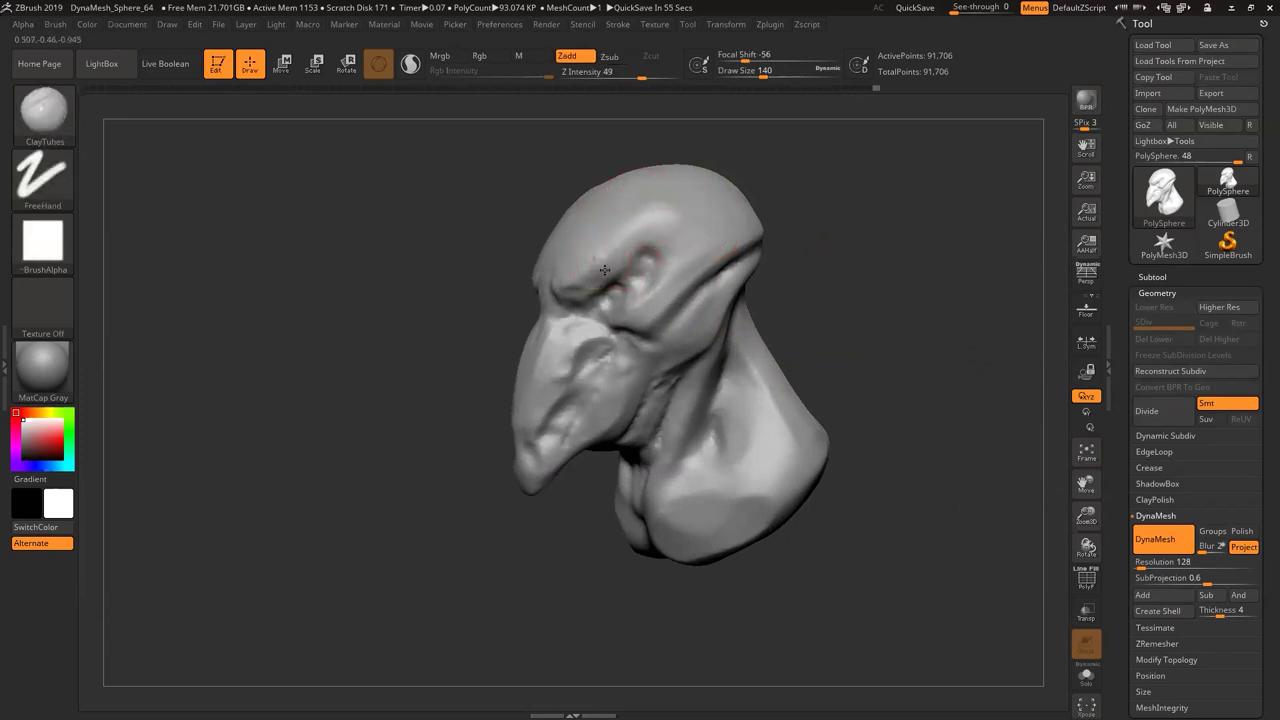
pyautogui.press('space')
pyautogui.moveTo(612, 256)
pyautogui.mouseDown()
pyautogui.moveTo(629, 223)
pyautogui.moveTo(619, 246)
pyautogui.mouseUp()
pyautogui.moveTo(619, 246)
pyautogui.keyDown('shift'); pyautogui.mouseDown()
pyautogui.moveTo(608, 248)
pyautogui.moveTo(631, 240)
pyautogui.moveTo(609, 256)
pyautogui.moveTo(645, 237)
pyautogui.moveTo(606, 271)
pyautogui.mouseUp(); pyautogui.keyUp('shift')
# Flatten the built-up brow with TrimDynamic
pyautogui.press('b')
pyautogui.press('t')
pyautogui.press('d')
pyautogui.moveTo(790, 212)
pyautogui.mouseDown()
pyautogui.moveTo(840, 214)
pyautogui.moveTo(785, 214)
pyautogui.mouseUp()
# Cut sharper creases under the brow and around the eye with DamStandard at draw size 120
pyautogui.press('b')
pyautogui.press('d')
pyautogui.press('s')
pyautogui.press('space')
pyautogui.moveTo(632, 272); pyautogui.dragTo(627, 272)
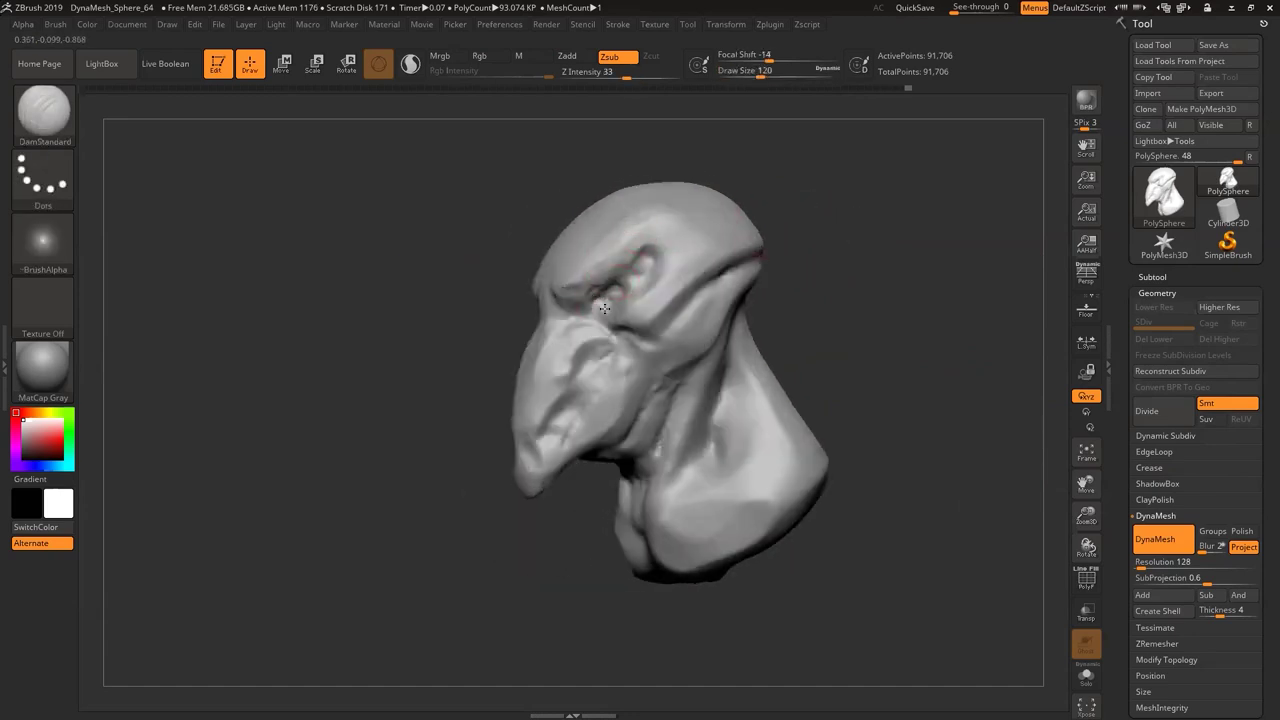
# Add small forms inside the eye socket with ClayTubes at draw size 83
pyautogui.press('b')
pyautogui.press('c')
pyautogui.press('t')
pyautogui.press('space')
pyautogui.moveTo(616, 287); pyautogui.dragTo(614, 295)
# Carve the rim around the rear of the eye socket and down beneath the eye with DamStandard
pyautogui.press('b')
pyautogui.press('d')
pyautogui.press('s')
pyautogui.moveTo(655, 249); pyautogui.dragTo(654, 254)
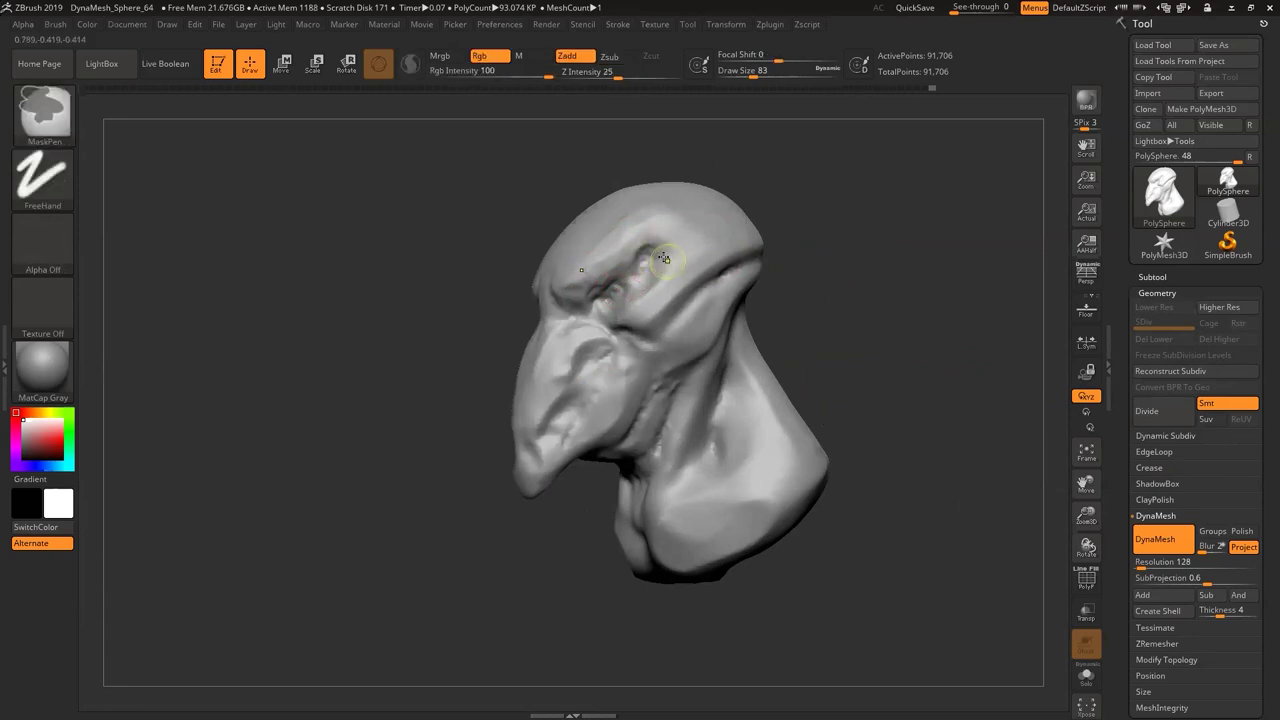
pyautogui.moveTo(668, 256); pyautogui.dragTo(631, 308)
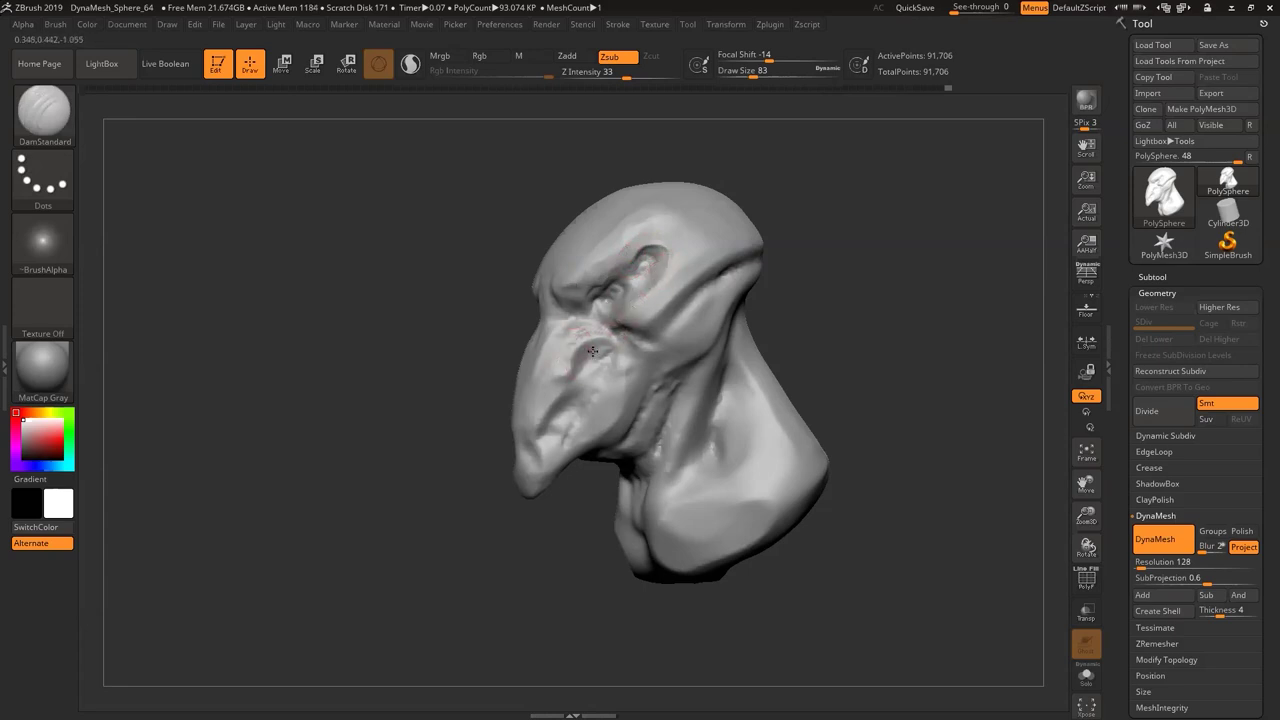
# Build up the ridge of the upper beak from the nostril towards the tip with ClayTubes
pyautogui.press('b')
pyautogui.press('c')
pyautogui.press('t')
pyautogui.moveTo(572, 350); pyautogui.dragTo(543, 386)
pyautogui.moveTo(818, 349)
pyautogui.mouseDown()
pyautogui.moveTo(877, 348)
pyautogui.moveTo(786, 357)
pyautogui.mouseUp()
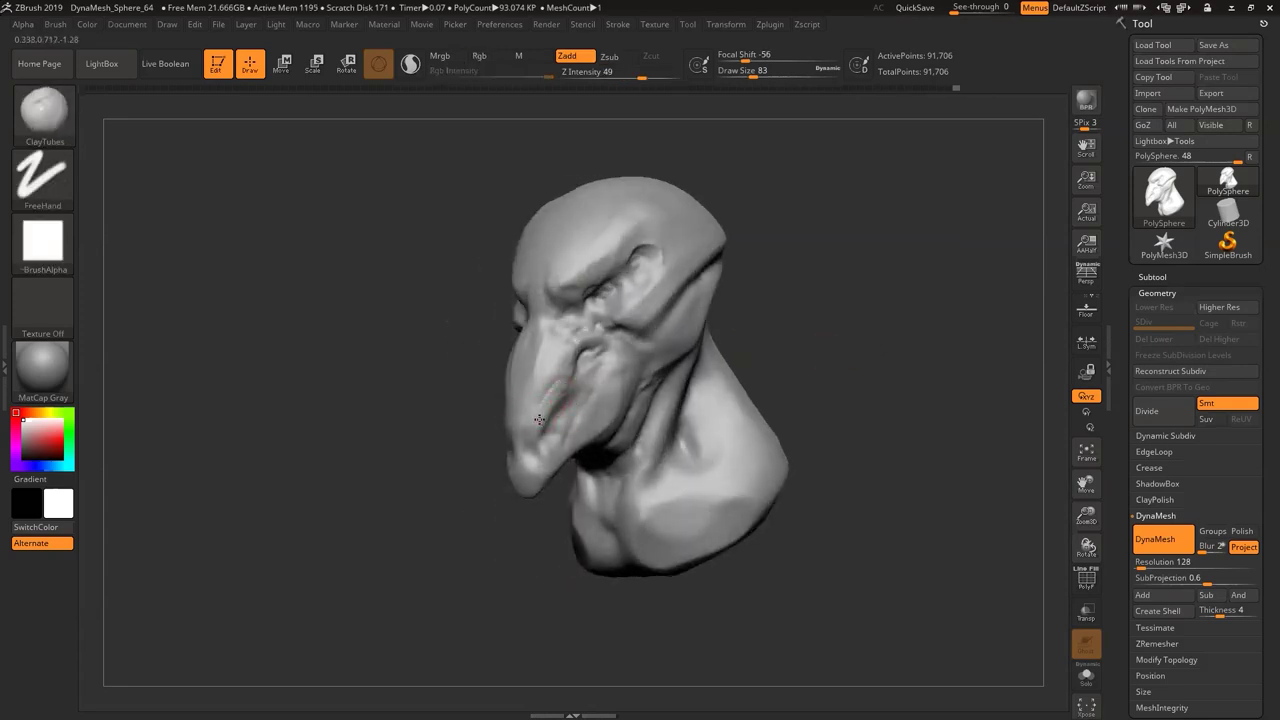
pyautogui.press('shift')
# Carve small pits and creases across the front and side of the beak near its tip with DamStandard
pyautogui.press('b')
pyautogui.press('d')
pyautogui.press('s')
pyautogui.keyDown('shift'); pyautogui.moveTo(525, 434); pyautogui.dragTo(536, 446); pyautogui.keyUp('shift')
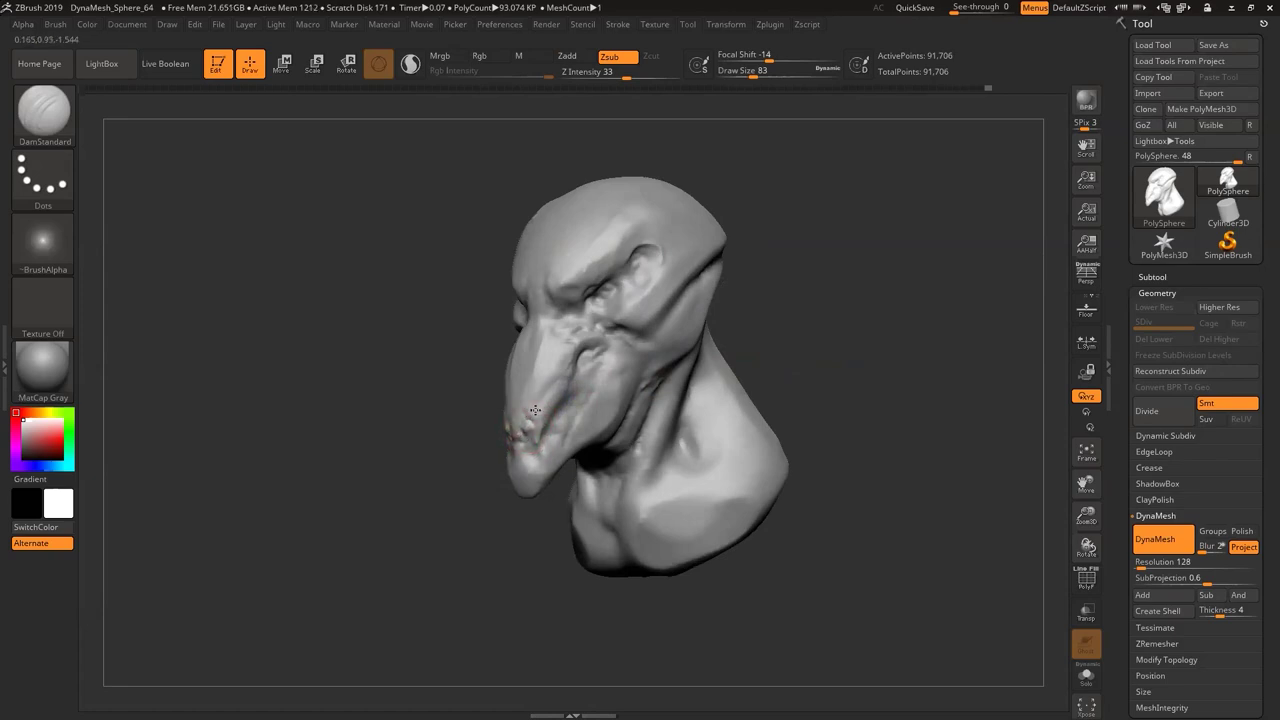
pyautogui.moveTo(534, 403); pyautogui.dragTo(533, 399)
pyautogui.moveTo(841, 312)
pyautogui.mouseDown()
pyautogui.moveTo(854, 279)
pyautogui.moveTo(880, 292)
pyautogui.moveTo(840, 295)
pyautogui.moveTo(848, 304)
pyautogui.mouseUp()
pyautogui.moveTo(605, 399)
pyautogui.mouseDown()
pyautogui.moveTo(546, 447)
pyautogui.moveTo(566, 434)
pyautogui.mouseUp()
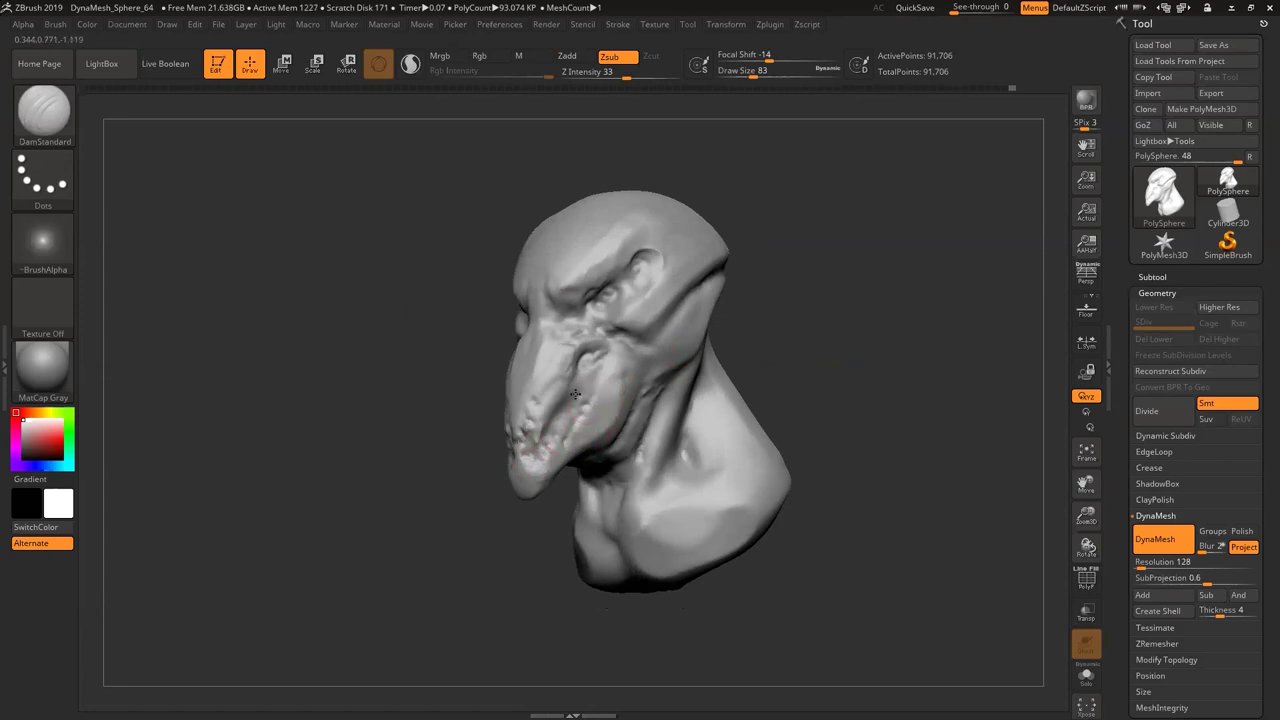
# Carve creases along the side of the beak and down its bridge from the inner brow with DamStandard
pyautogui.moveTo(580, 393); pyautogui.dragTo(563, 418)
pyautogui.moveTo(886, 277); pyautogui.dragTo(835, 288)
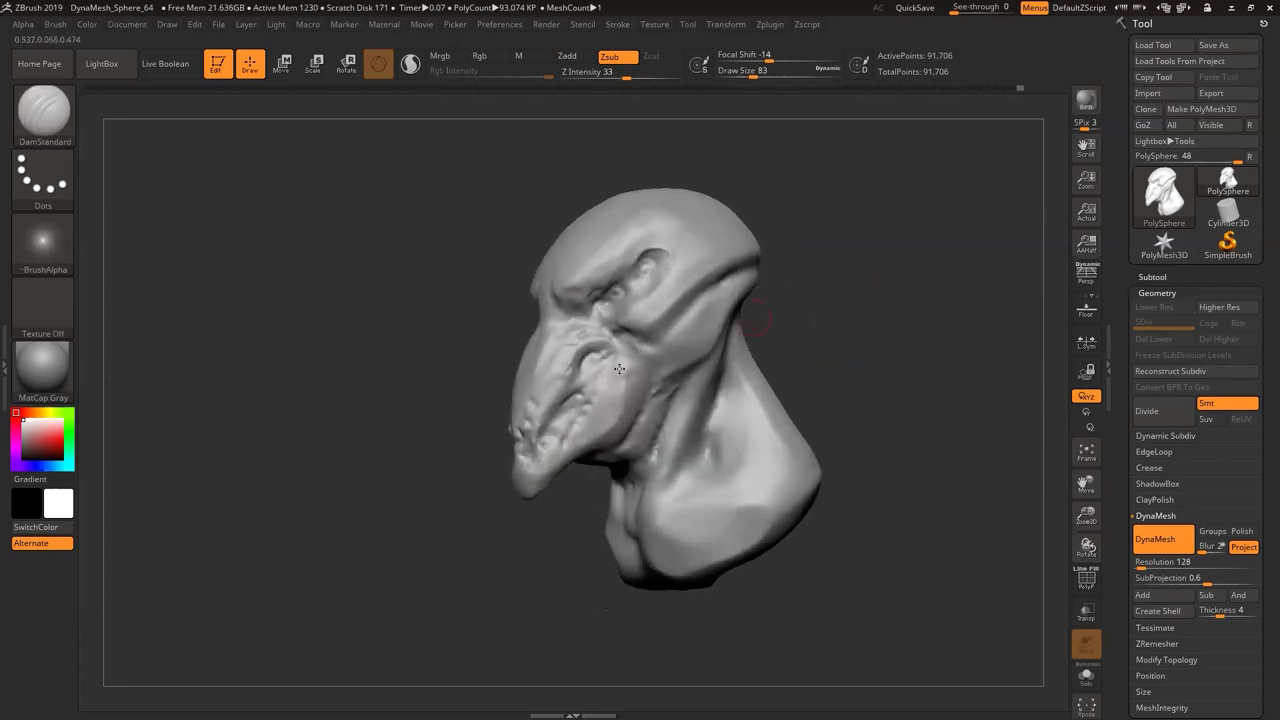
pyautogui.moveTo(542, 430)
pyautogui.mouseDown()
pyautogui.moveTo(535, 461)
pyautogui.moveTo(715, 440)
pyautogui.moveTo(705, 462)
pyautogui.moveTo(431, 438)
pyautogui.moveTo(525, 388)
pyautogui.mouseUp()
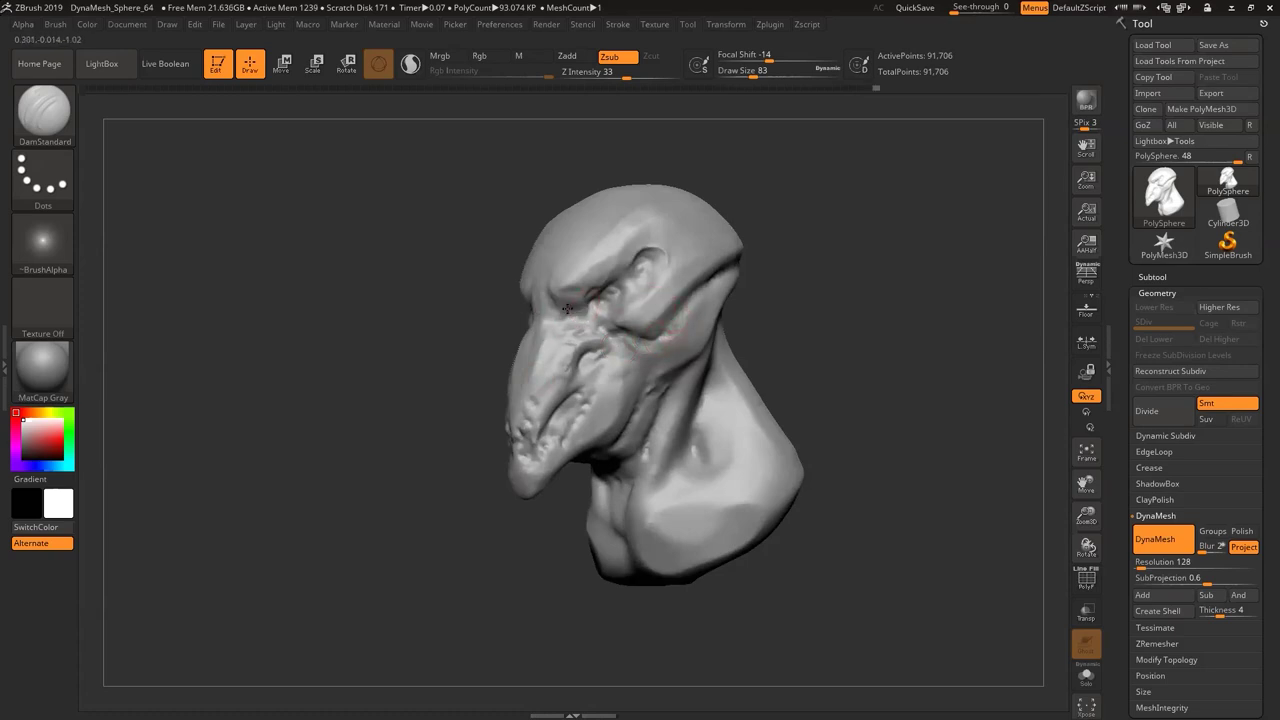
pyautogui.moveTo(564, 306)
pyautogui.mouseDown()
pyautogui.moveTo(551, 315)
pyautogui.moveTo(549, 363)
pyautogui.mouseUp()
pyautogui.moveTo(745, 329)
pyautogui.mouseDown()
pyautogui.moveTo(870, 304)
pyautogui.moveTo(628, 321)
pyautogui.moveTo(677, 317)
pyautogui.mouseUp()
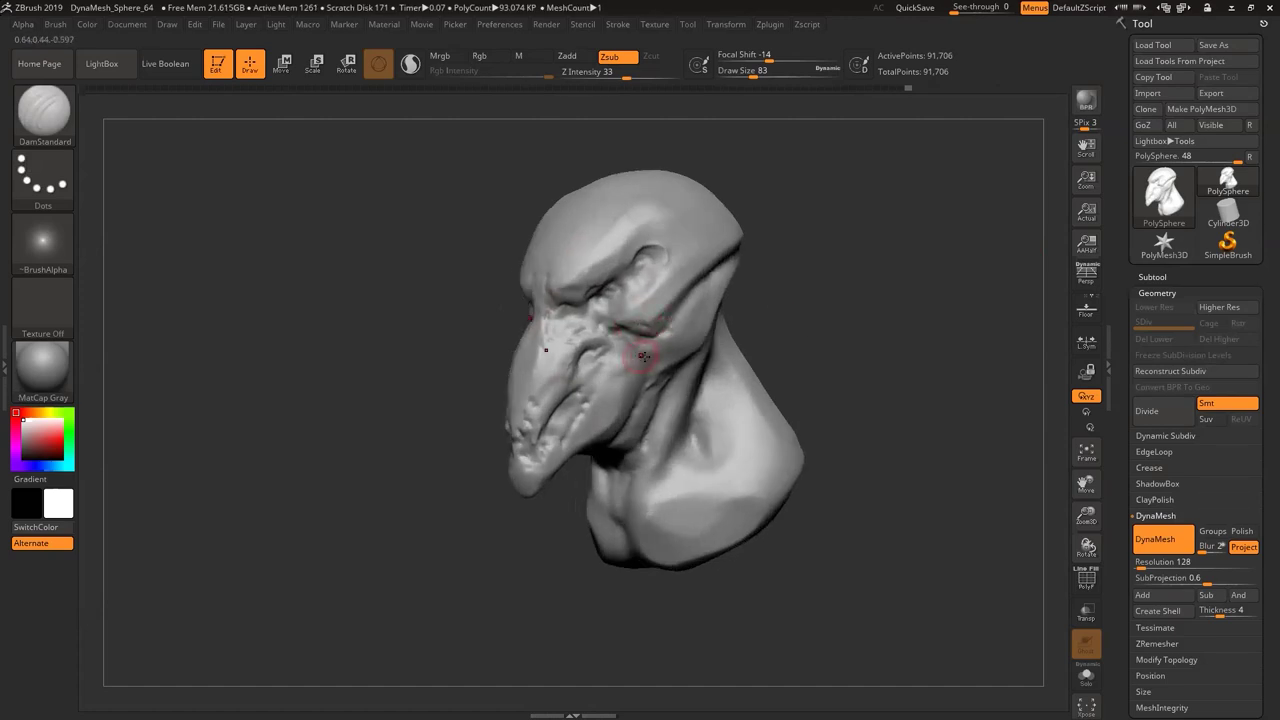
pyautogui.moveTo(838, 306)
pyautogui.mouseDown()
pyautogui.moveTo(894, 286)
pyautogui.moveTo(783, 289)
pyautogui.moveTo(790, 279)
pyautogui.moveTo(848, 302)
pyautogui.moveTo(868, 288)
pyautogui.moveTo(806, 309)
pyautogui.moveTo(900, 304)
pyautogui.moveTo(790, 247)
pyautogui.mouseUp()
# Build up the area behind the beak and down the side of the neck with ClayTubes
pyautogui.press('b')
pyautogui.press('c')
pyautogui.press('t')
pyautogui.press('space')
pyautogui.moveTo(627, 342)
pyautogui.mouseDown()
pyautogui.moveTo(794, 303)
pyautogui.moveTo(743, 320)
pyautogui.moveTo(706, 373)
pyautogui.moveTo(646, 403)
pyautogui.moveTo(648, 422)
pyautogui.moveTo(713, 412)
pyautogui.mouseUp()
# Reshape the jaw, neck and chest silhouette with the Move brush, undoing one pull on the chest
pyautogui.press('b')
pyautogui.press('m')
pyautogui.press('v')
pyautogui.press('space')
pyautogui.moveTo(652, 368); pyautogui.dragTo(661, 384)
pyautogui.moveTo(677, 319); pyautogui.dragTo(440, 325)
pyautogui.press('space')
pyautogui.moveTo(634, 339); pyautogui.dragTo(604, 318)
pyautogui.moveTo(519, 397)
pyautogui.mouseDown()
pyautogui.moveTo(521, 382)
pyautogui.moveTo(523, 394)
pyautogui.mouseUp()
pyautogui.moveTo(677, 522); pyautogui.dragTo(676, 557)
pyautogui.hotkey('ctrl', 'z')
pyautogui.moveTo(567, 541); pyautogui.dragTo(622, 480)
# Flatten the planes of the chest and neck with TrimDynamic at draw size 318
pyautogui.press('b')
pyautogui.press('t')
pyautogui.press('d')
pyautogui.moveTo(690, 518)
pyautogui.mouseDown()
pyautogui.moveTo(714, 500)
pyautogui.moveTo(693, 399)
pyautogui.moveTo(631, 437)
pyautogui.moveTo(626, 396)
pyautogui.mouseUp()
pyautogui.moveTo(820, 323)
pyautogui.keyDown('shift'); pyautogui.mouseDown()
pyautogui.moveTo(826, 290)
pyautogui.moveTo(800, 331)
pyautogui.moveTo(829, 320)
pyautogui.moveTo(846, 292)
pyautogui.moveTo(729, 300)
pyautogui.moveTo(766, 294)
pyautogui.mouseUp(); pyautogui.keyUp('shift')
# Polish the surfaces around the eye socket, cheek and side of the skull with hPolish at draw size 163
pyautogui.press('b')
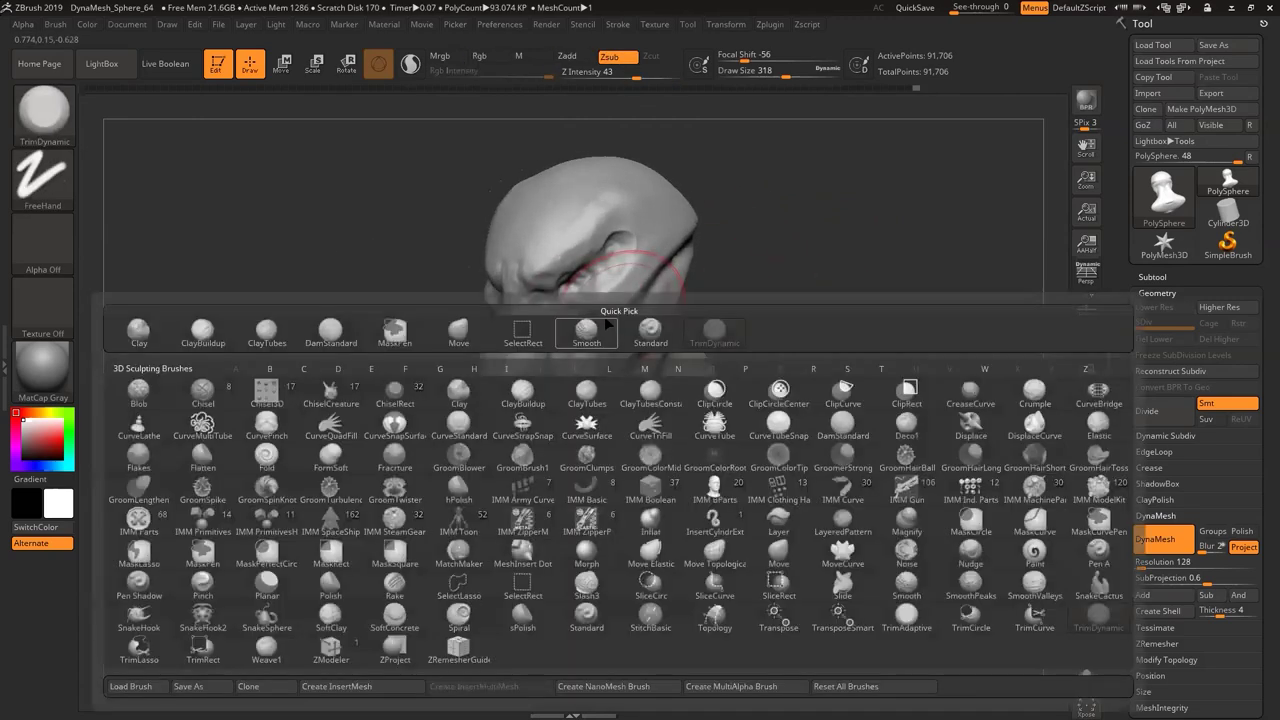
pyautogui.keyDown('alt'); pyautogui.moveTo(635, 285); pyautogui.dragTo(634, 238, button='right'); pyautogui.keyUp('alt')
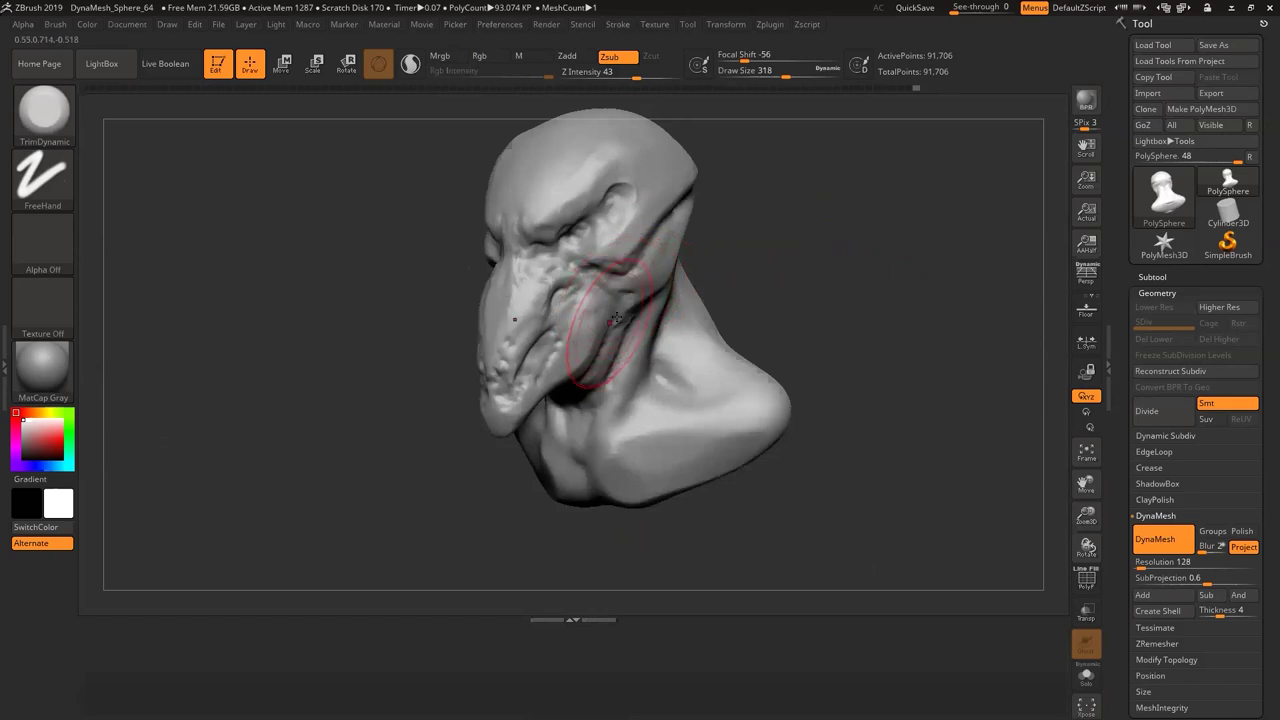
pyautogui.press('b')
pyautogui.press('b')
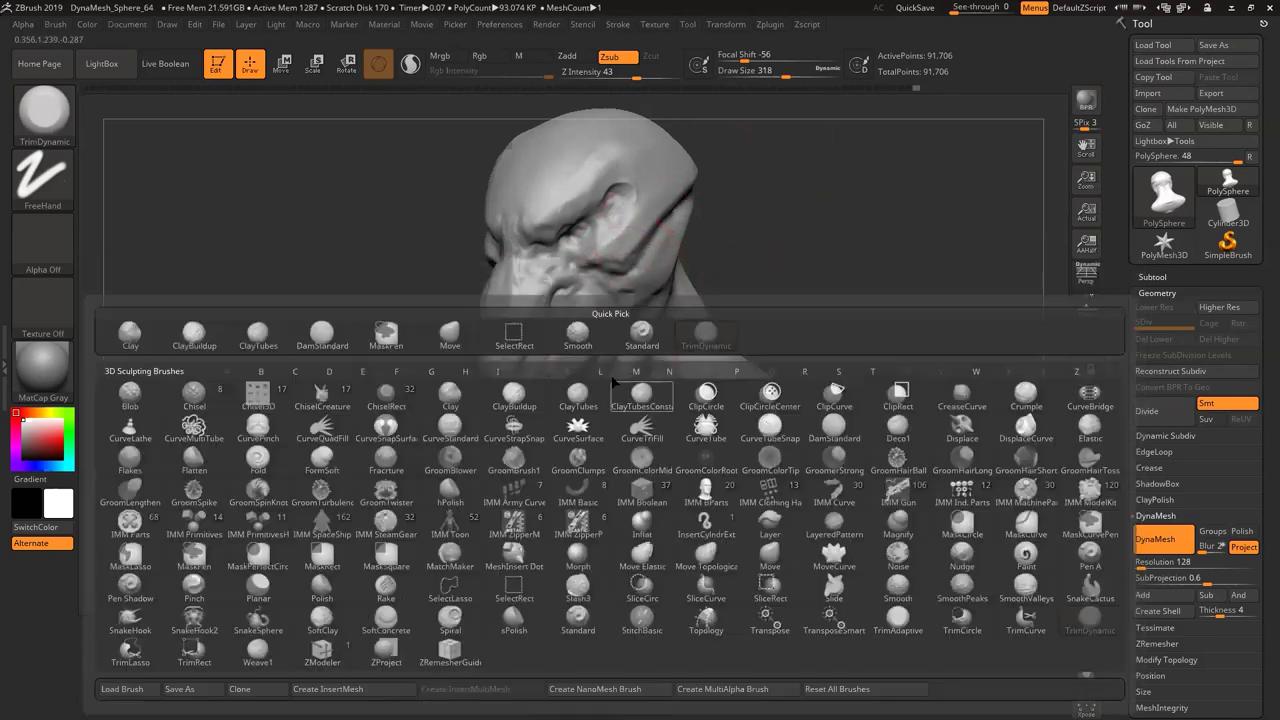
pyautogui.press('h')
pyautogui.press('p')
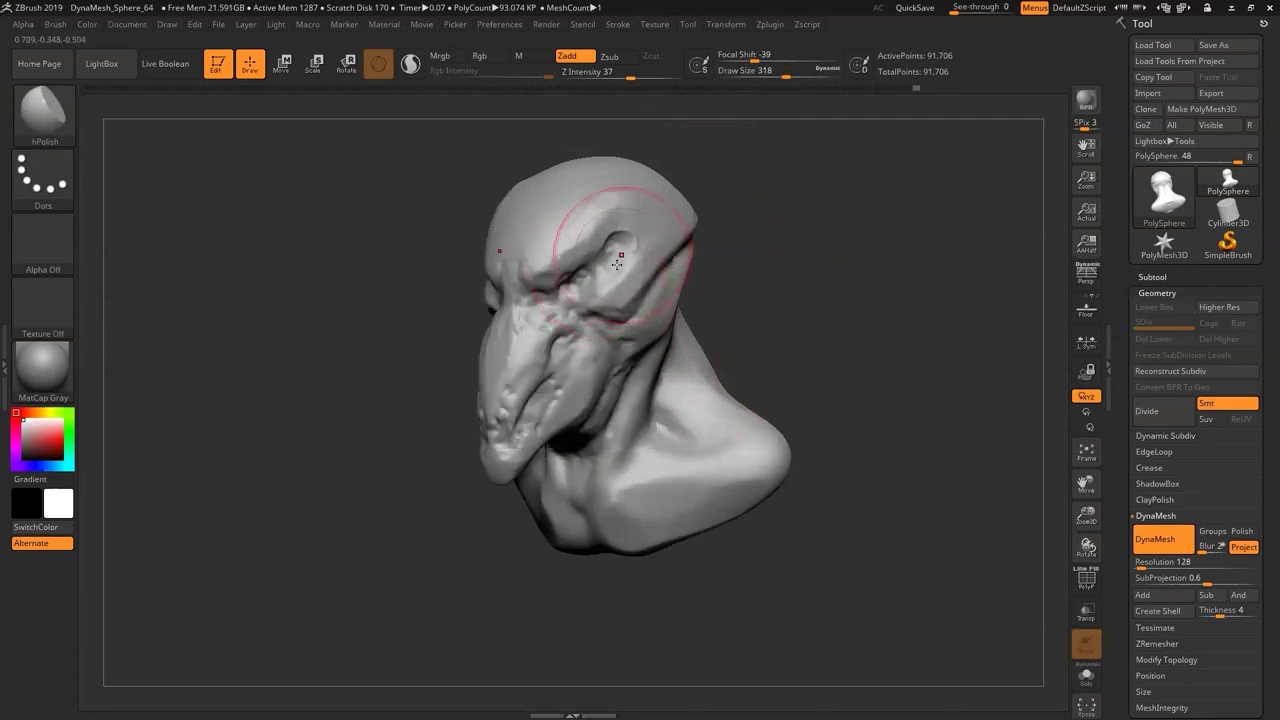
pyautogui.press('b')
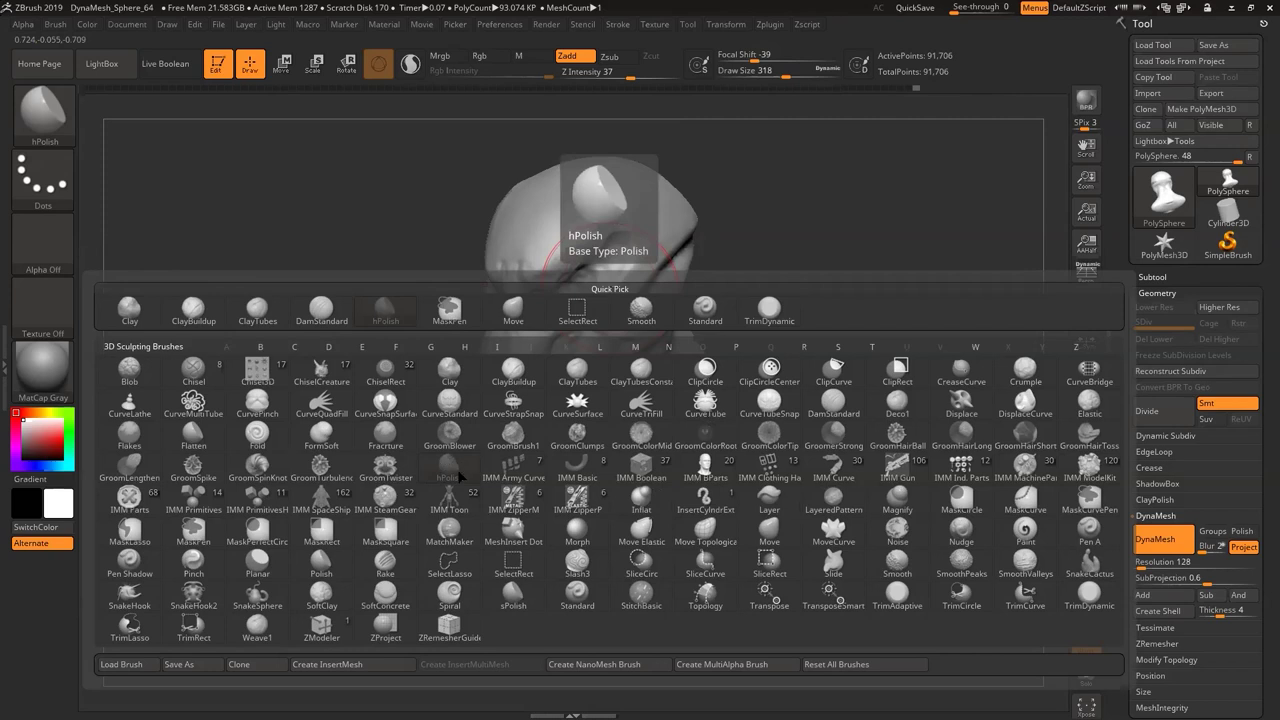
pyautogui.press('space')
pyautogui.moveTo(616, 210)
pyautogui.mouseDown()
pyautogui.moveTo(597, 210)
pyautogui.moveTo(585, 234)
pyautogui.moveTo(615, 221)
pyautogui.moveTo(583, 245)
pyautogui.mouseUp()
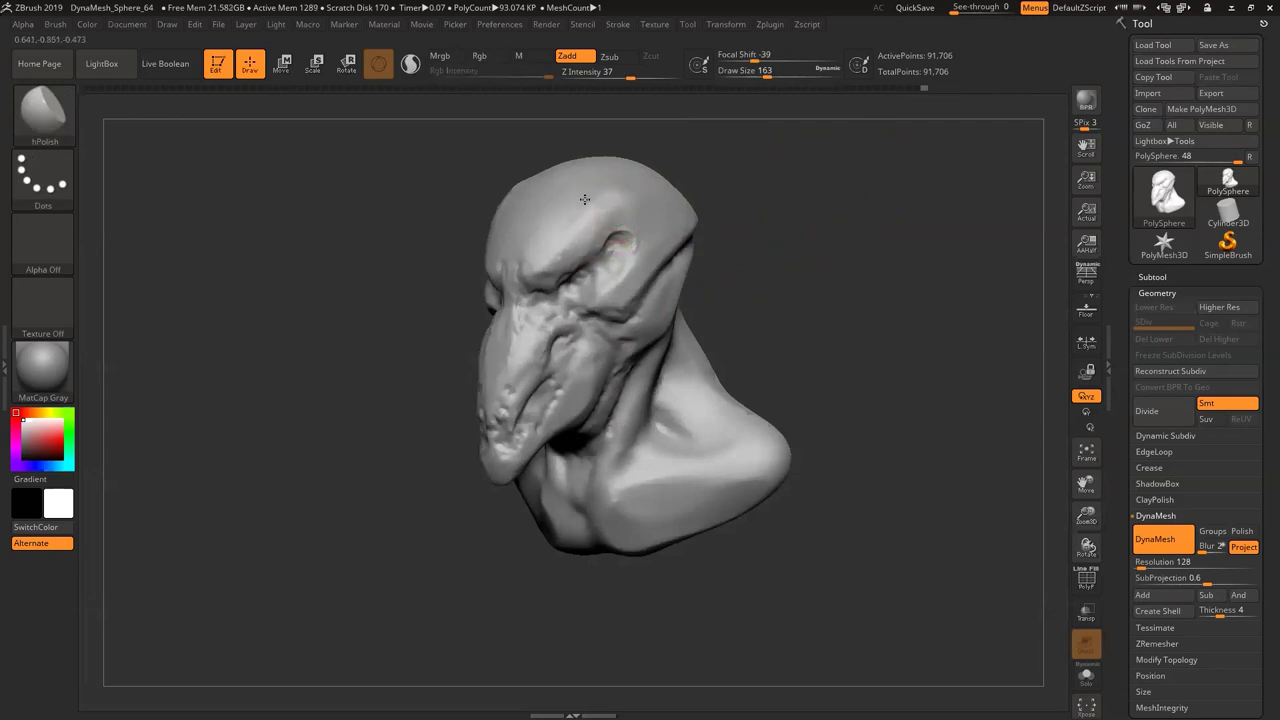
pyautogui.moveTo(769, 240); pyautogui.dragTo(832, 235)
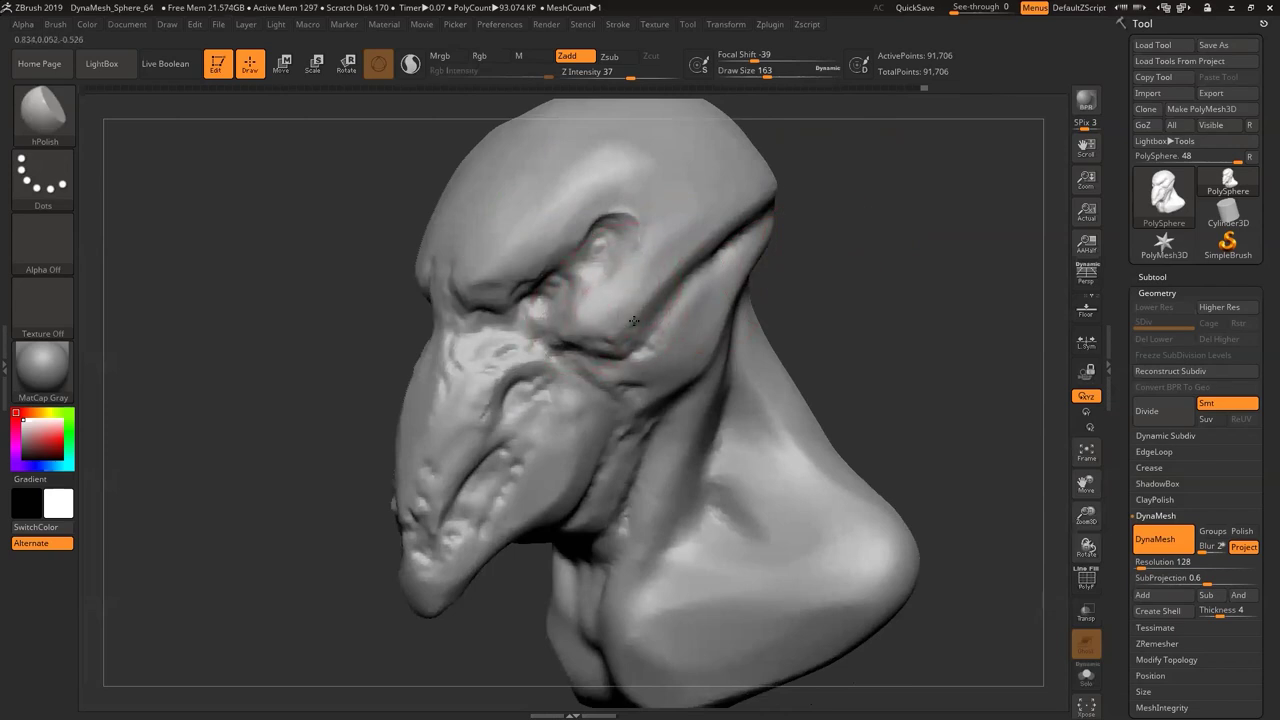
pyautogui.moveTo(868, 226)
pyautogui.mouseDown()
pyautogui.moveTo(883, 229)
pyautogui.moveTo(855, 222)
pyautogui.mouseUp()
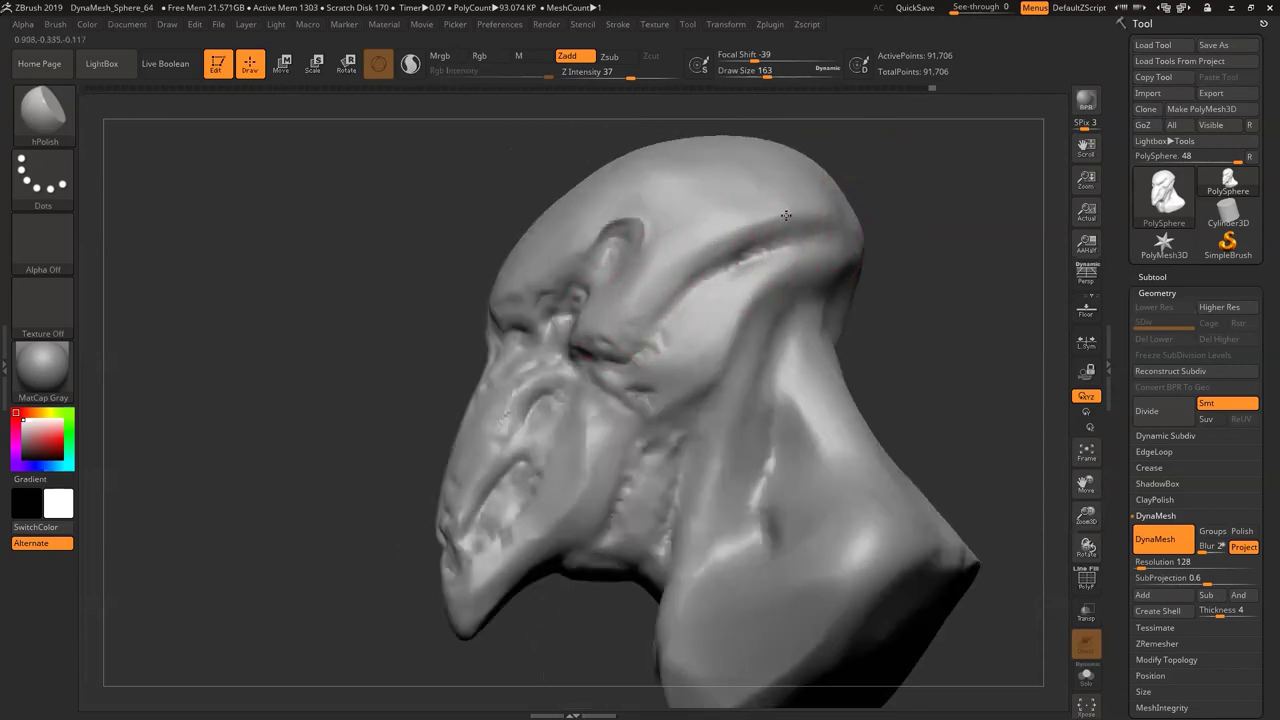
pyautogui.moveTo(894, 220); pyautogui.dragTo(922, 248)
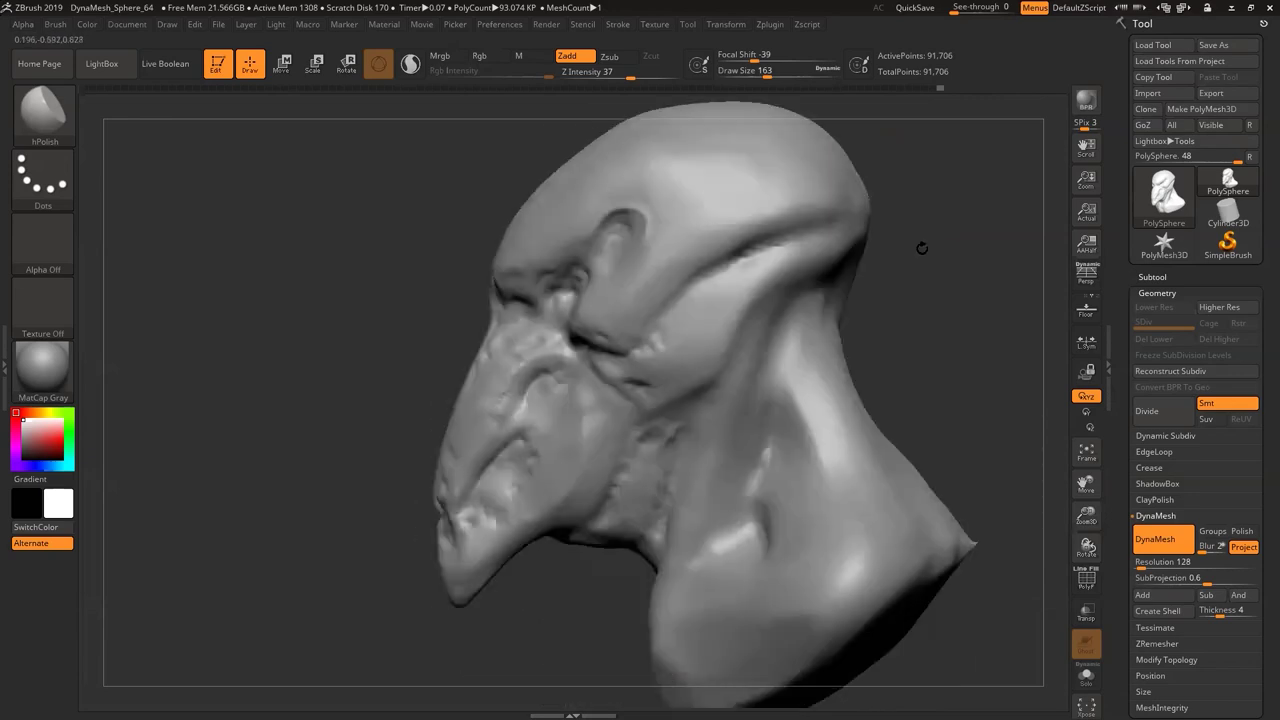
# Carve small wrinkles into the brow and above the rear of the eye socket with DamStandard at draw size 68
pyautogui.moveTo(926, 319)
pyautogui.keyDown('alt'); pyautogui.mouseDown()
pyautogui.moveTo(851, 274)
pyautogui.moveTo(849, 220)
pyautogui.moveTo(792, 312)
pyautogui.moveTo(702, 298)
pyautogui.mouseUp(); pyautogui.keyUp('alt')
pyautogui.press('b')
pyautogui.press('d')
pyautogui.press('s')
pyautogui.press('s')
pyautogui.moveTo(566, 243); pyautogui.dragTo(534, 239)
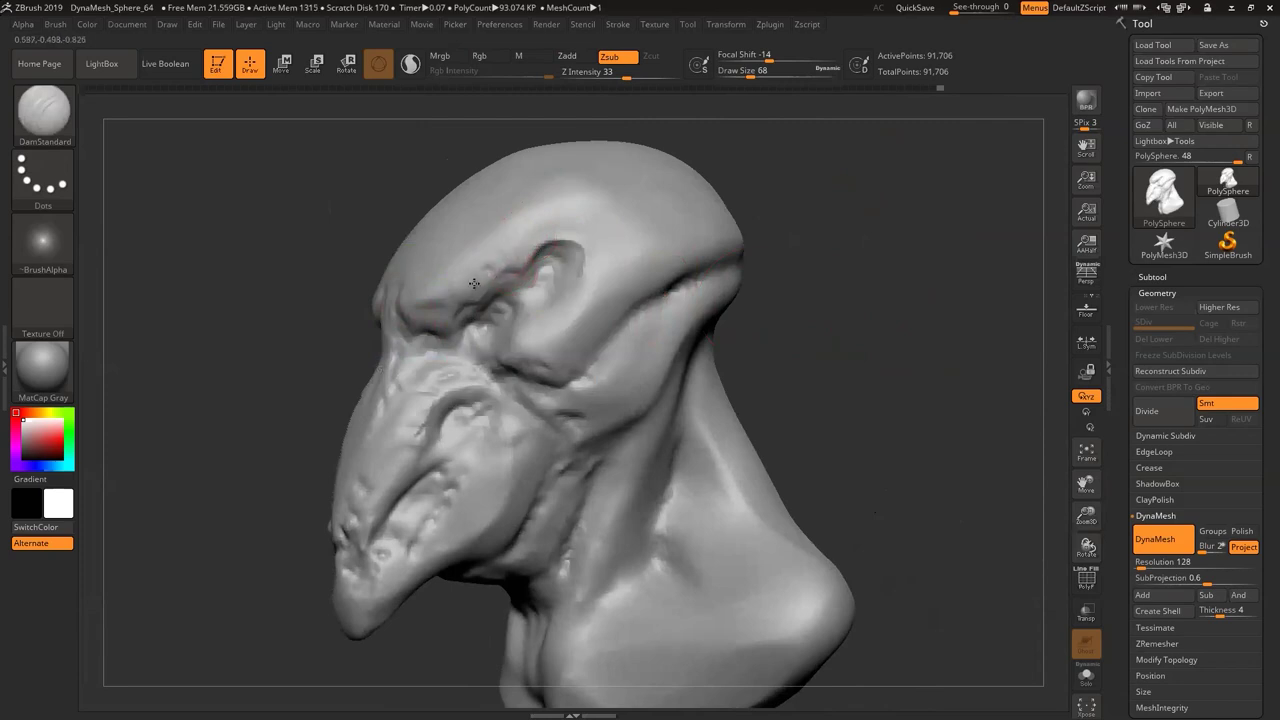
pyautogui.moveTo(482, 257)
pyautogui.mouseDown()
pyautogui.moveTo(478, 267)
pyautogui.moveTo(565, 226)
pyautogui.mouseUp()
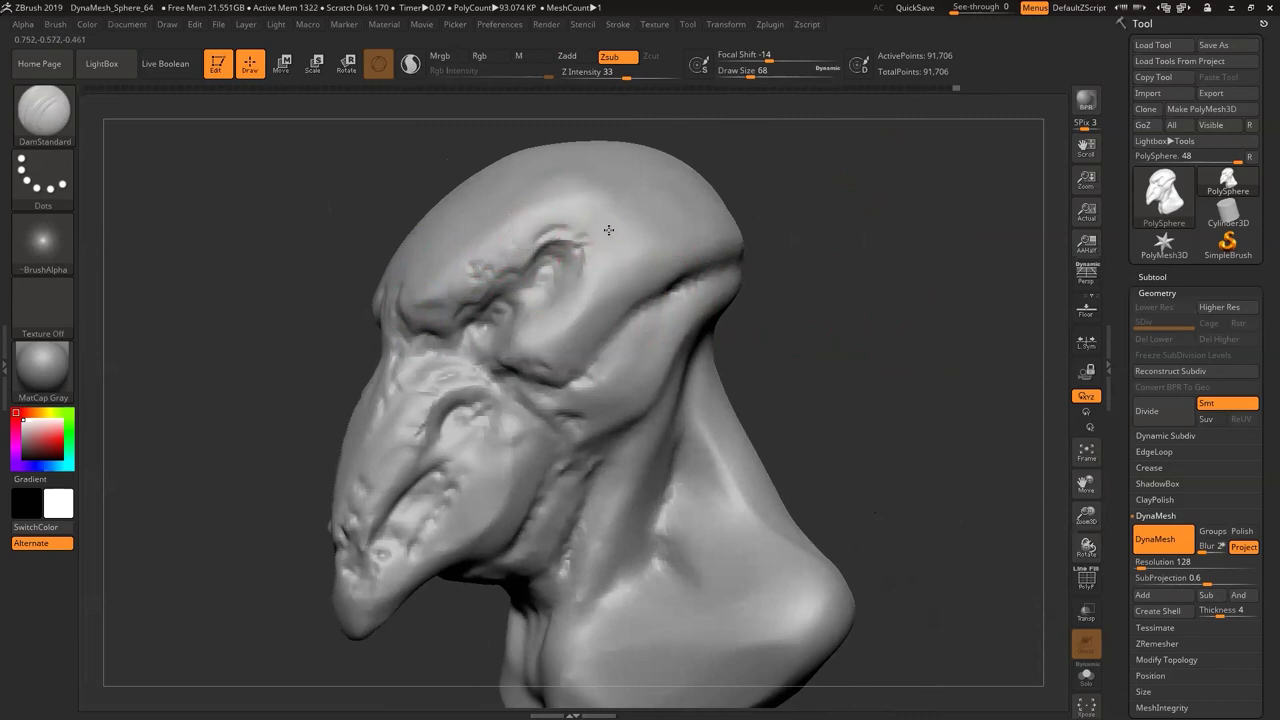
pyautogui.moveTo(786, 298); pyautogui.dragTo(834, 308)
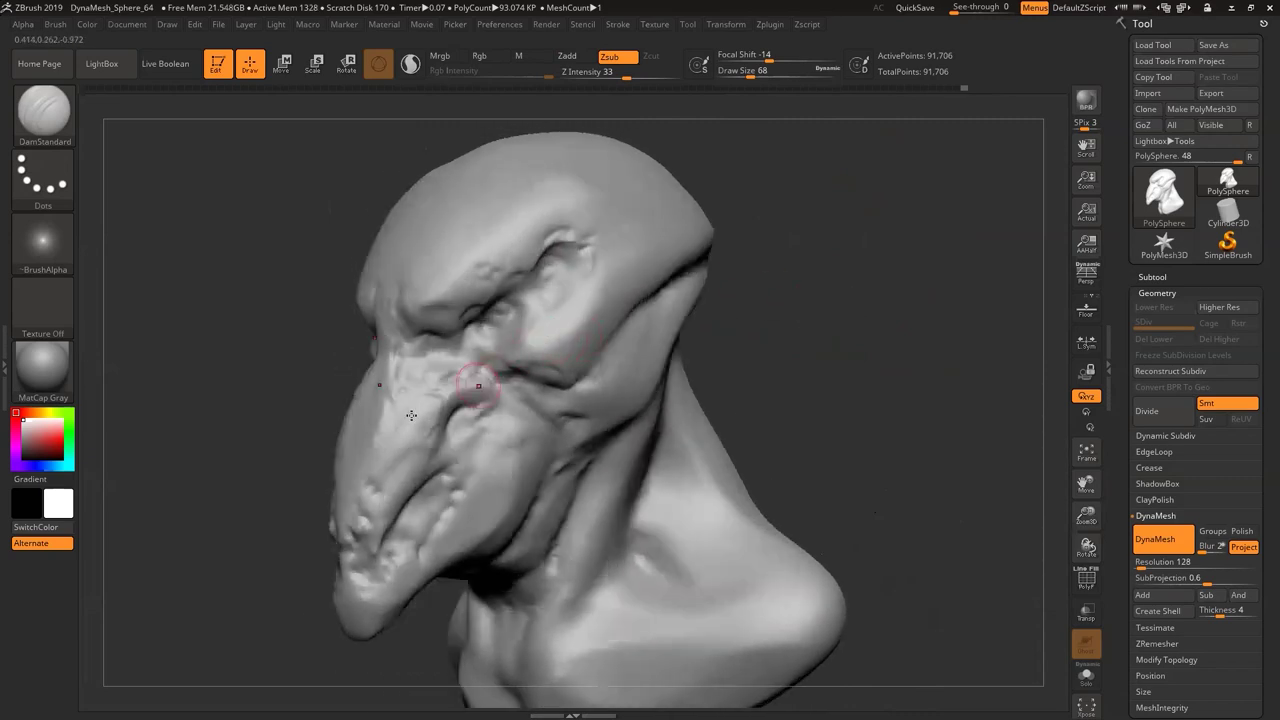
# Add clay along the ridge of the upper beak with ClayTubes and smooth the ridge towards the tip
pyautogui.press('b')
pyautogui.press('c')
pyautogui.press('t')
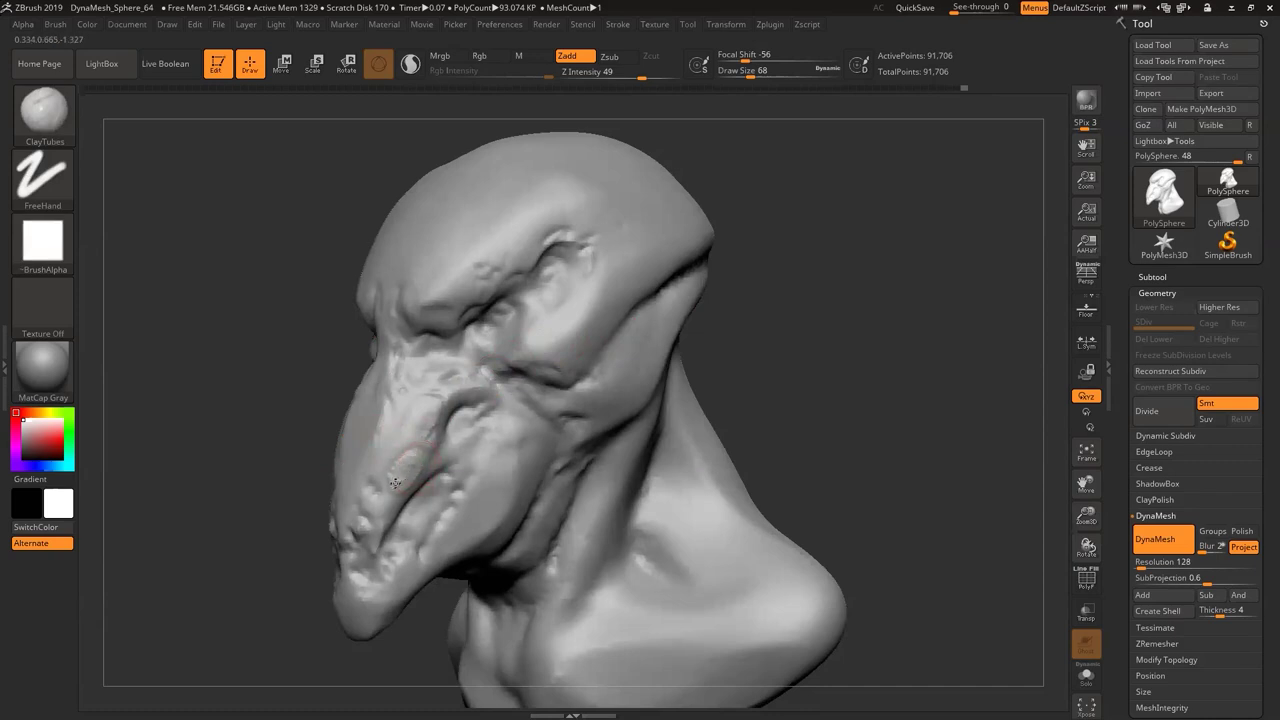
pyautogui.keyDown('shift'); pyautogui.moveTo(398, 478); pyautogui.dragTo(380, 526); pyautogui.keyUp('shift')
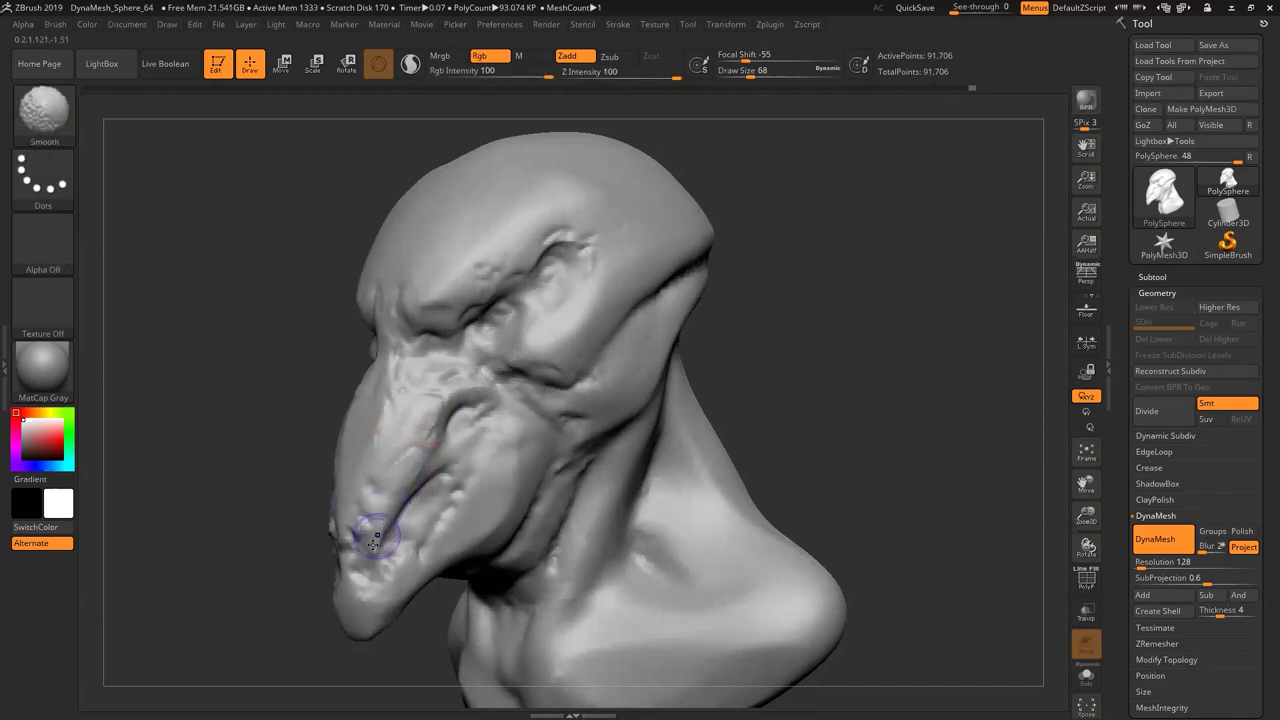
pyautogui.press('b')
pyautogui.press('d')
pyautogui.press('s')
pyautogui.keyDown('shift'); pyautogui.moveTo(412, 477); pyautogui.dragTo(404, 470); pyautogui.keyUp('shift')
pyautogui.moveTo(826, 374); pyautogui.dragTo(827, 371)
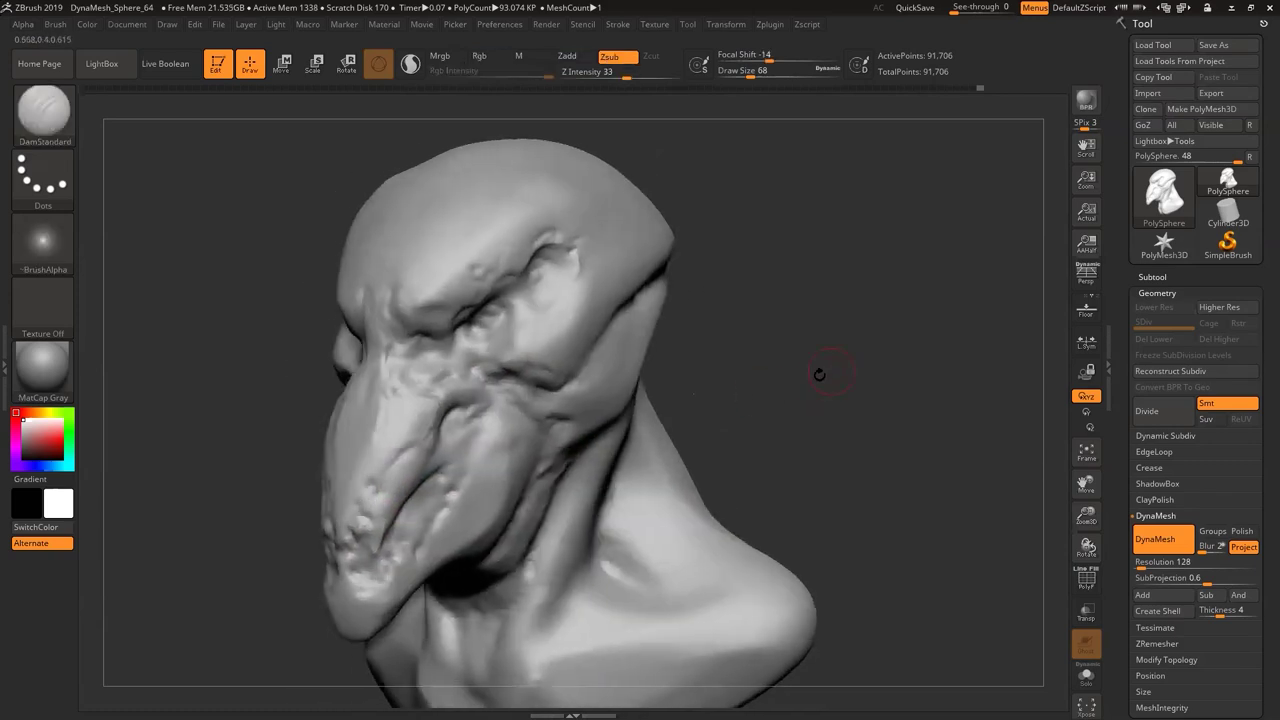
# Add small forms to the side of the beak below the nostril with ClayTubes and polish them with hPolish
pyautogui.keyDown('alt'); pyautogui.moveTo(525, 459); pyautogui.dragTo(599, 369, button='right'); pyautogui.keyUp('alt')
pyautogui.press('b')
pyautogui.press('c')
pyautogui.press('t')
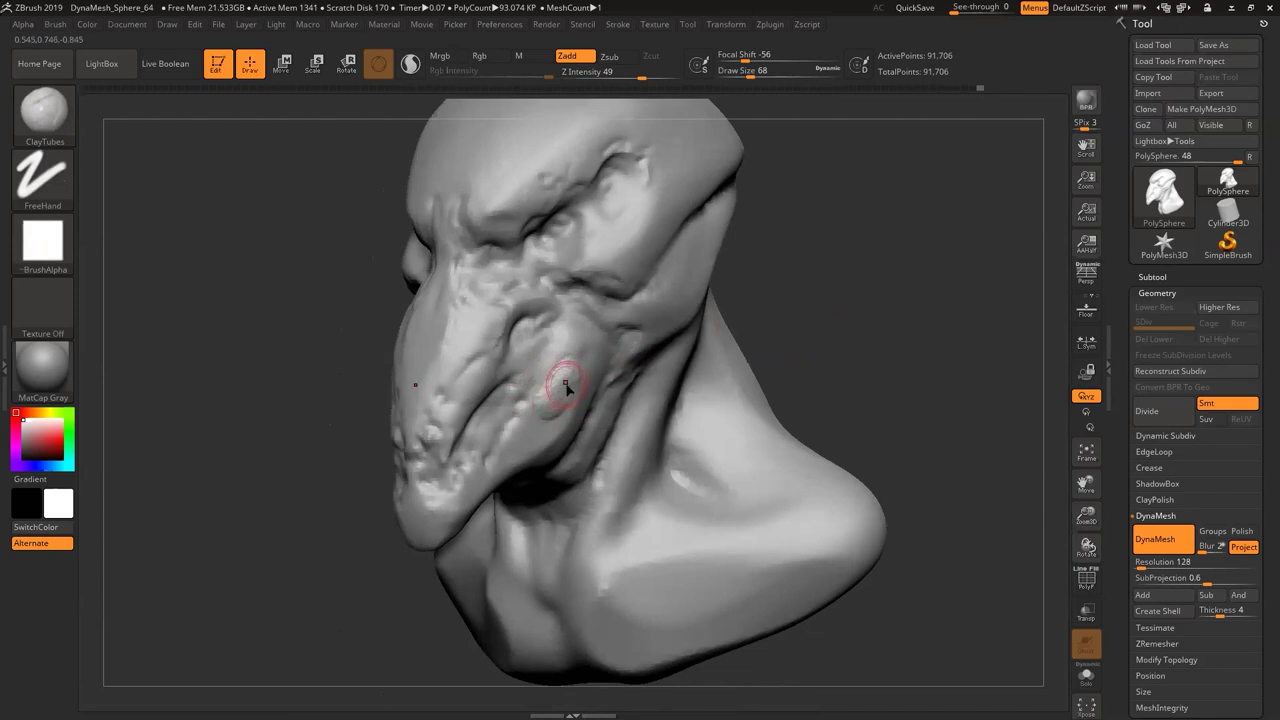
pyautogui.press('b')
pyautogui.press('h')
pyautogui.press('p')
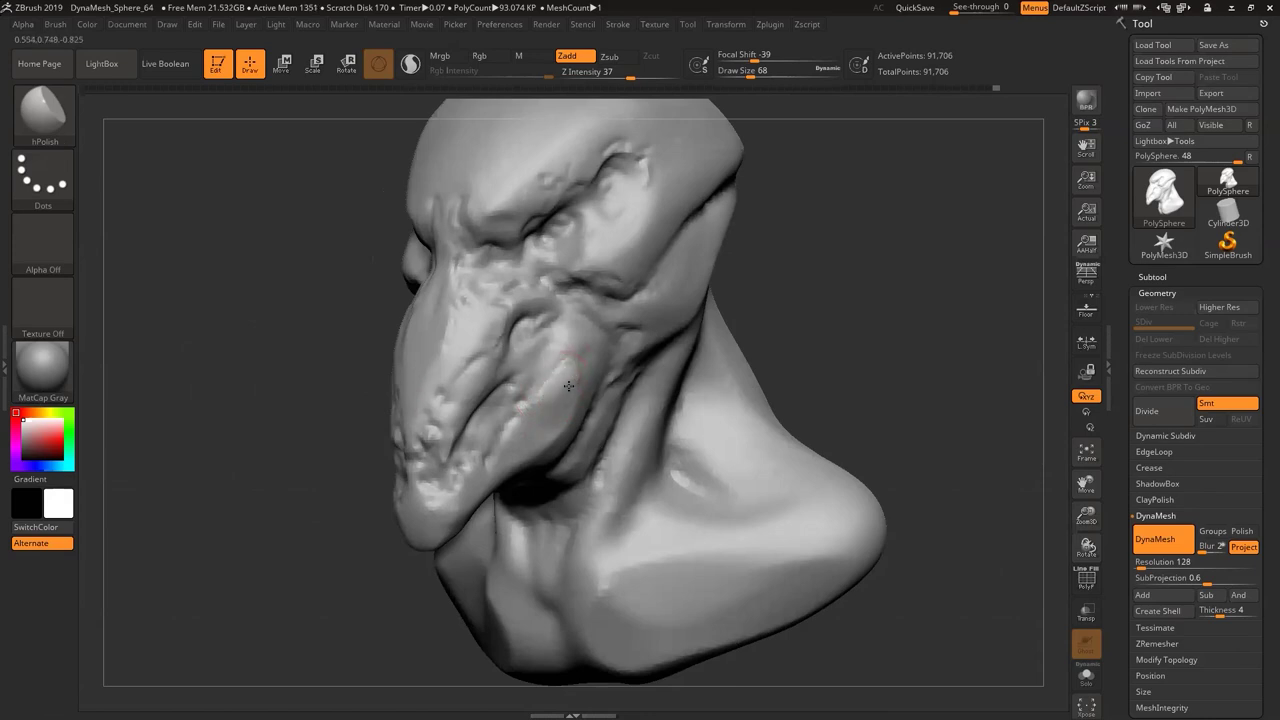
pyautogui.moveTo(844, 310)
pyautogui.mouseDown()
pyautogui.moveTo(820, 286)
pyautogui.moveTo(863, 317)
pyautogui.moveTo(735, 358)
pyautogui.mouseUp()
# Carve fine creases behind and above the nostril with DamStandard, smoothing the side of the beak beneath them
pyautogui.press('b')
pyautogui.press('d')
pyautogui.press('s')
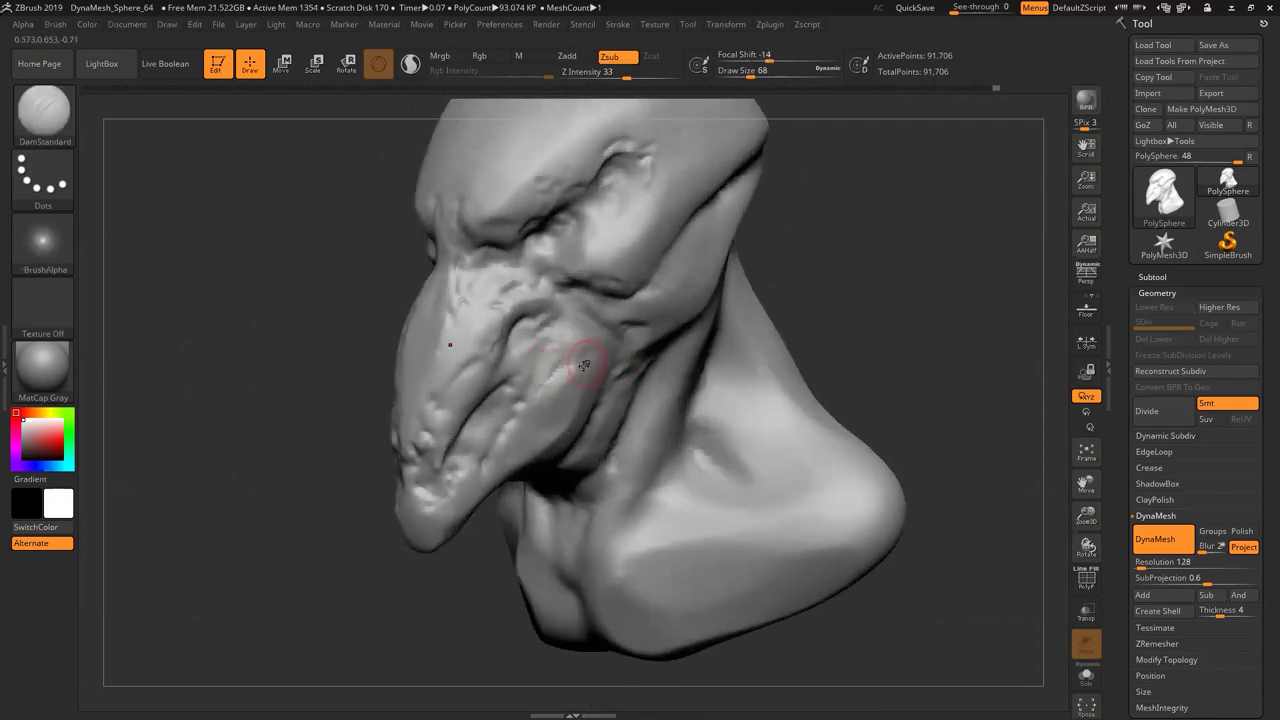
pyautogui.press('shift')
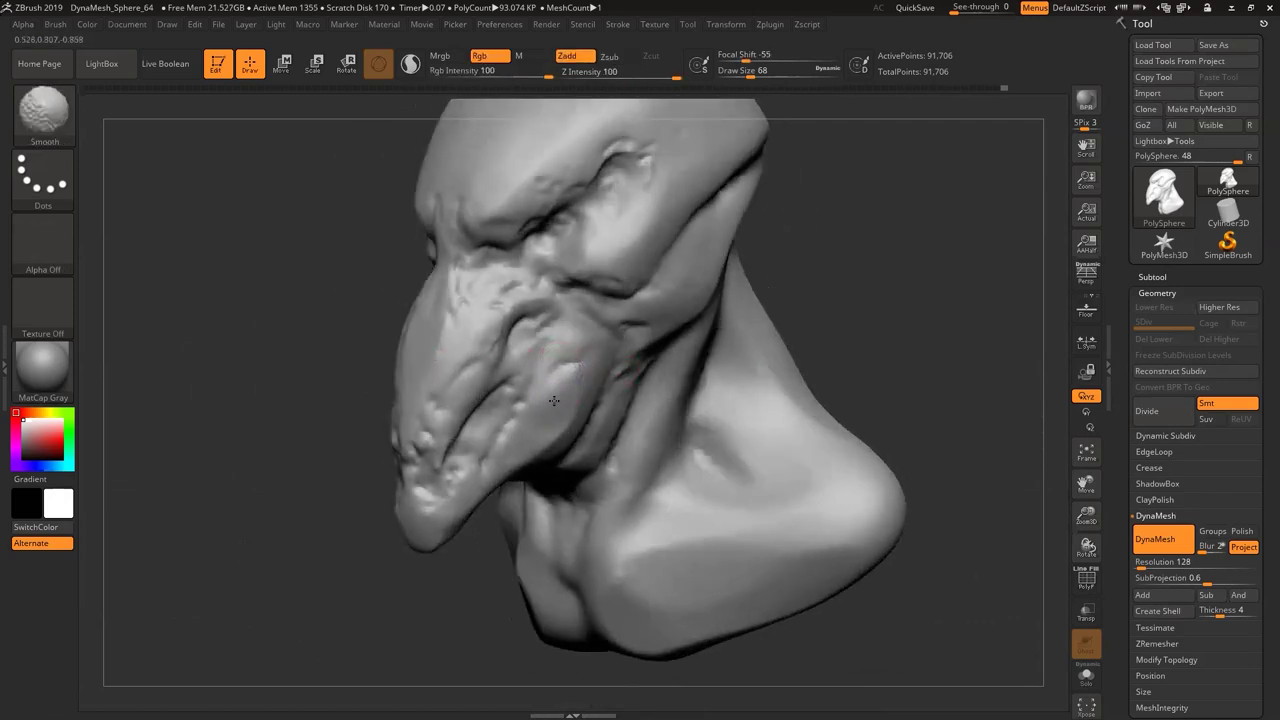
pyautogui.keyDown('shift'); pyautogui.moveTo(554, 401); pyautogui.dragTo(540, 430); pyautogui.keyUp('shift')
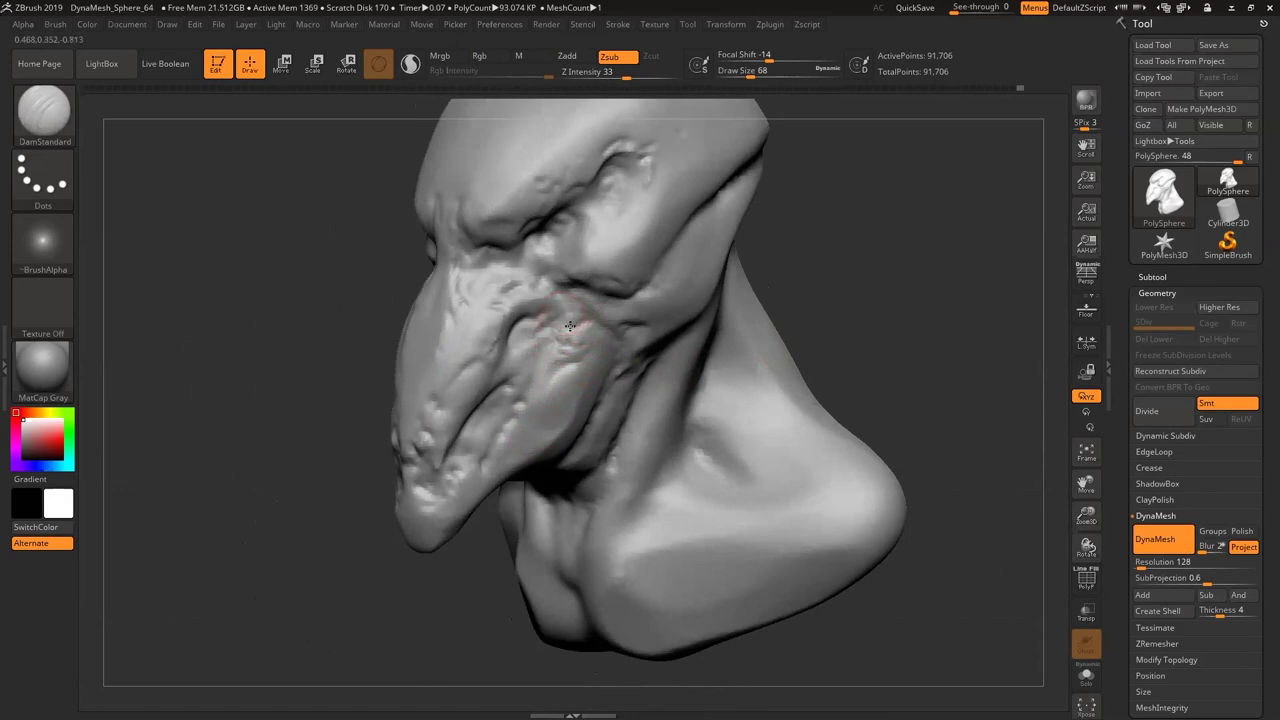
pyautogui.moveTo(557, 301); pyautogui.dragTo(531, 299)
# Soften and flatten the bridge of the beak between the eyes with Smooth and TrimDynamic at draw size 68
pyautogui.moveTo(889, 297); pyautogui.dragTo(818, 302)
pyautogui.press('shift')
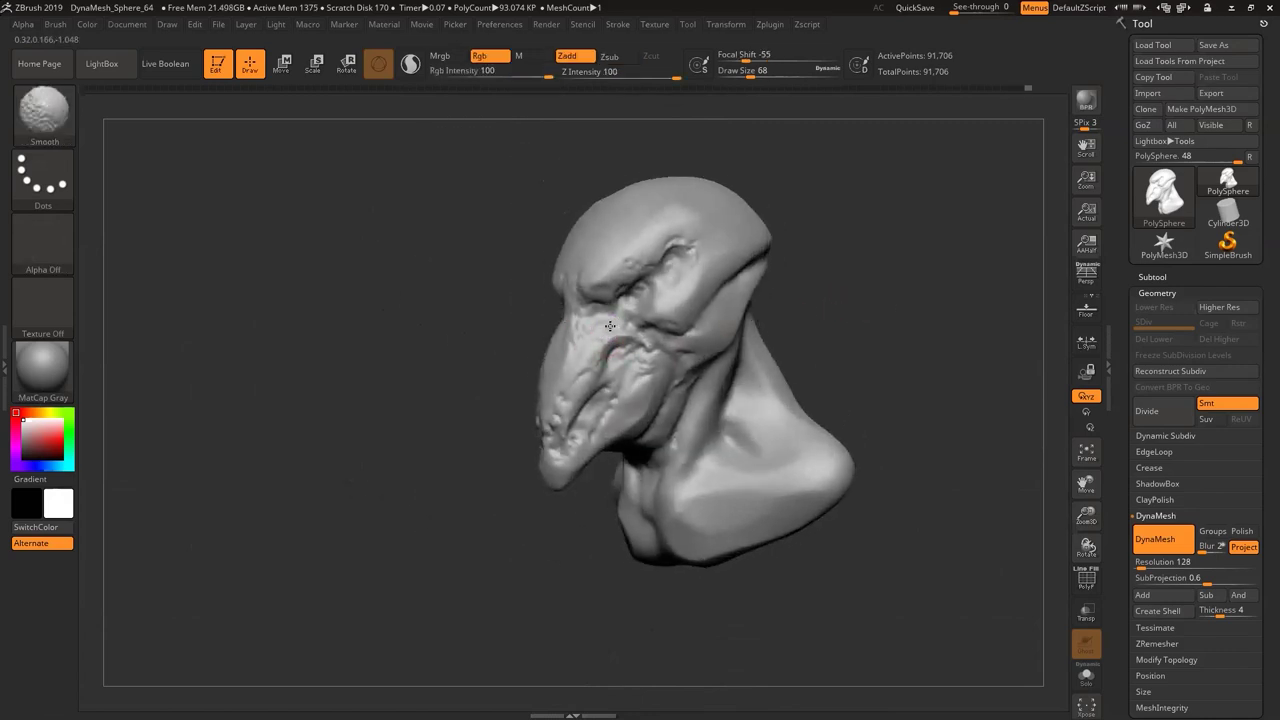
pyautogui.moveTo(463, 369)
pyautogui.mouseDown()
pyautogui.moveTo(474, 397)
pyautogui.moveTo(466, 390)
pyautogui.mouseUp()
pyautogui.press('b')
pyautogui.press('t')
pyautogui.press('d')
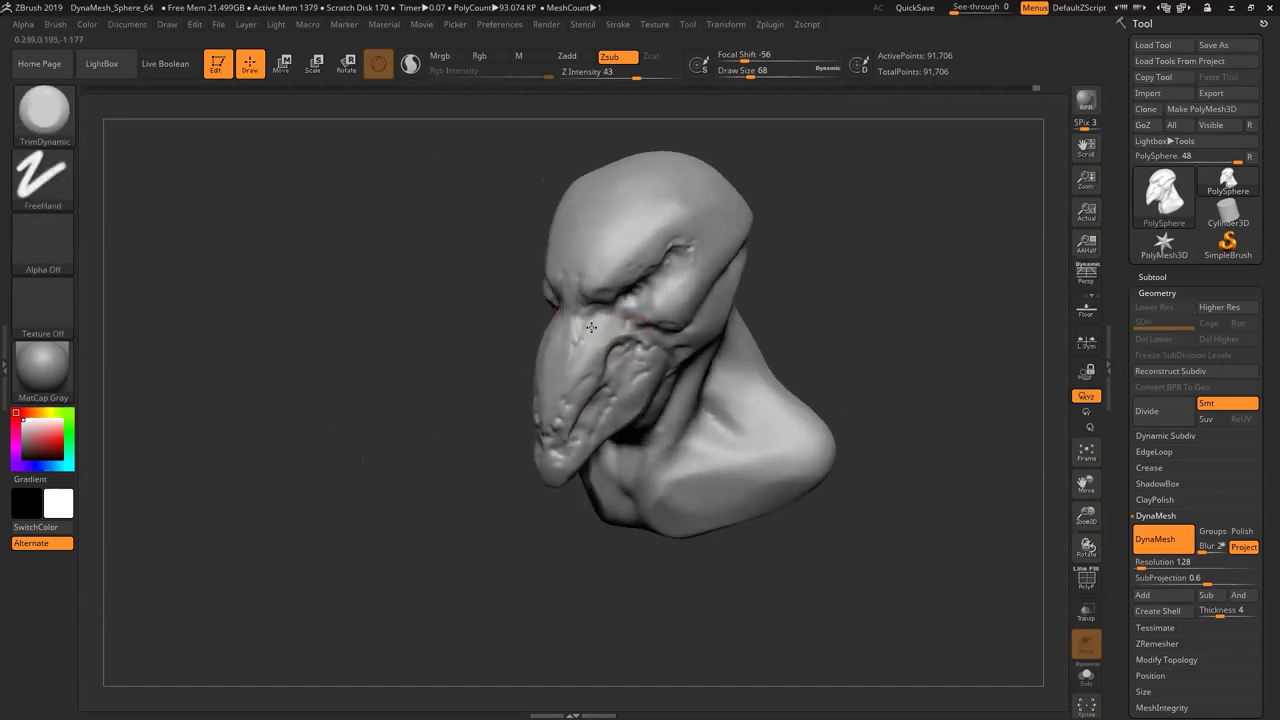
pyautogui.moveTo(818, 212)
pyautogui.mouseDown()
pyautogui.moveTo(829, 238)
pyautogui.moveTo(769, 237)
pyautogui.moveTo(914, 246)
pyautogui.moveTo(798, 249)
pyautogui.mouseUp()
# Rework the temple and cheek behind the eye with ClayTubes at draw size 158, undoing the last stroke
pyautogui.press('b')
pyautogui.press('c')
pyautogui.press('t')
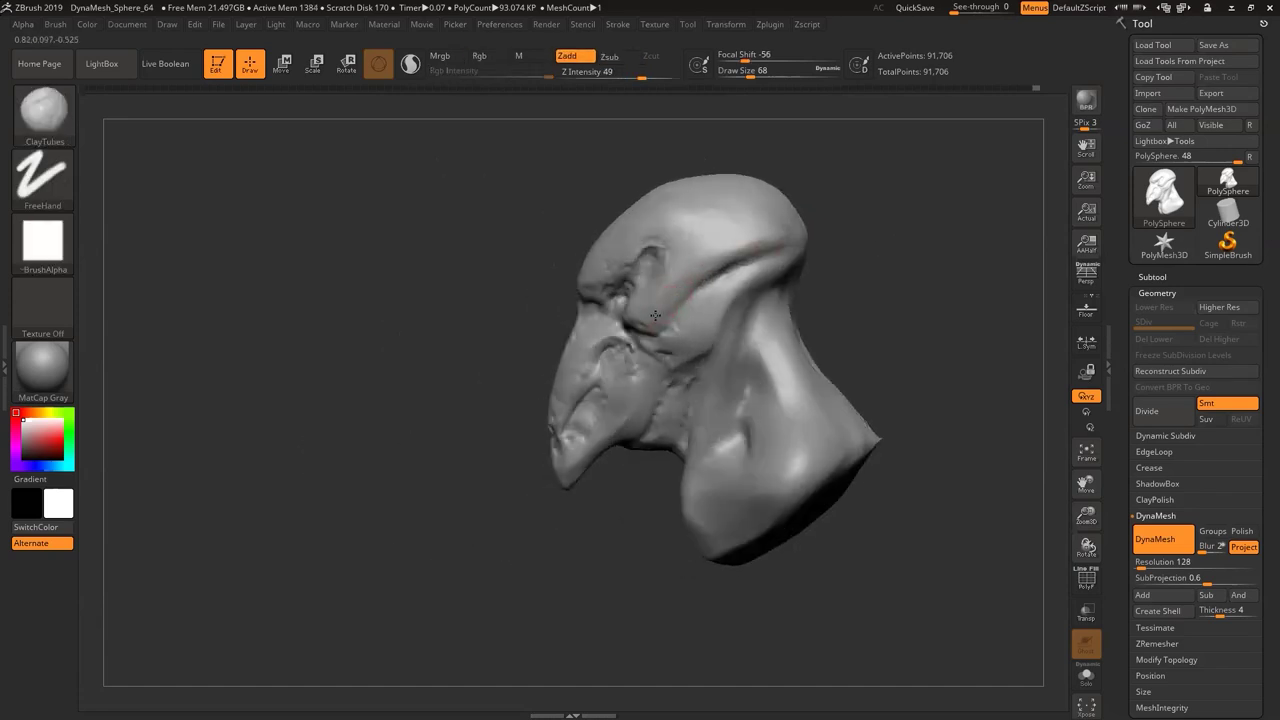
pyautogui.press('space')
pyautogui.moveTo(728, 276)
pyautogui.keyDown('alt'); pyautogui.mouseDown()
pyautogui.moveTo(661, 308)
pyautogui.moveTo(686, 249)
pyautogui.moveTo(748, 232)
pyautogui.moveTo(712, 230)
pyautogui.moveTo(730, 227)
pyautogui.moveTo(686, 282)
pyautogui.mouseUp(); pyautogui.keyUp('alt')
pyautogui.hotkey('ctrl', 'z')
# Deepen the long crease running from the cheek to the back of the skull with DamStandard at draw size 158
pyautogui.press('b')
pyautogui.press('d')
pyautogui.press('s')
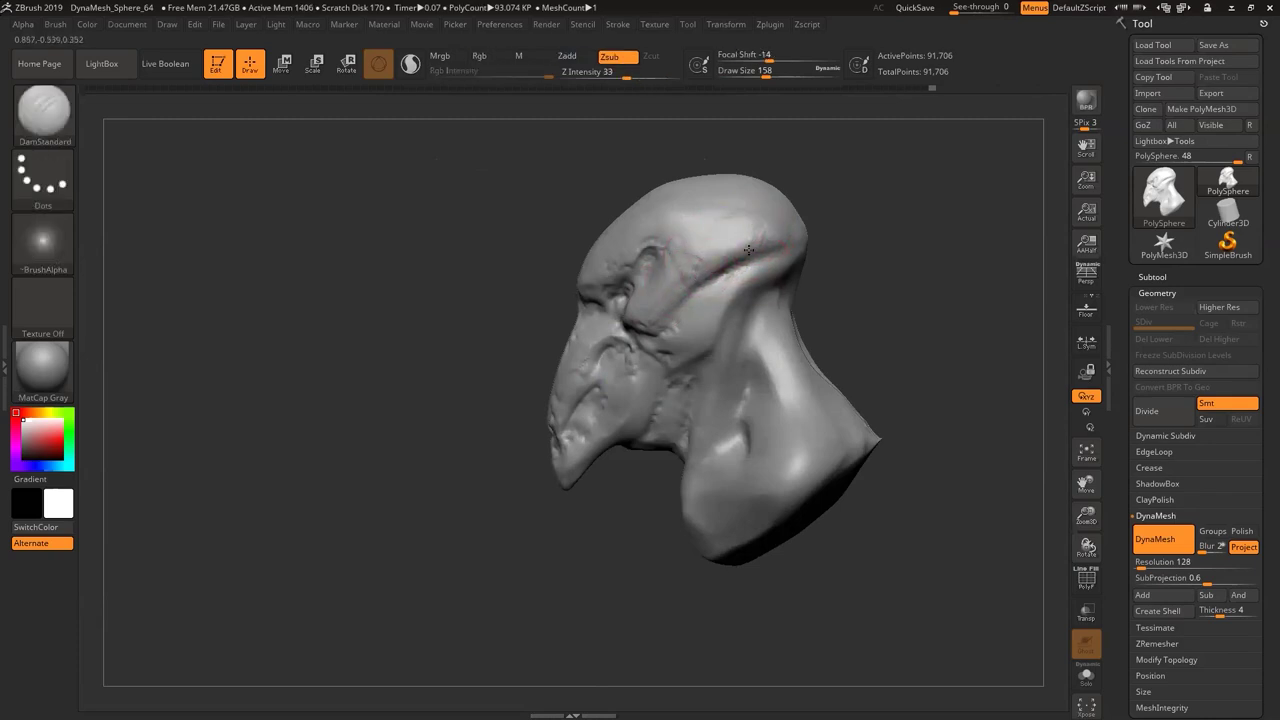
pyautogui.moveTo(749, 252)
pyautogui.mouseDown()
pyautogui.moveTo(894, 227)
pyautogui.moveTo(838, 240)
pyautogui.mouseUp()
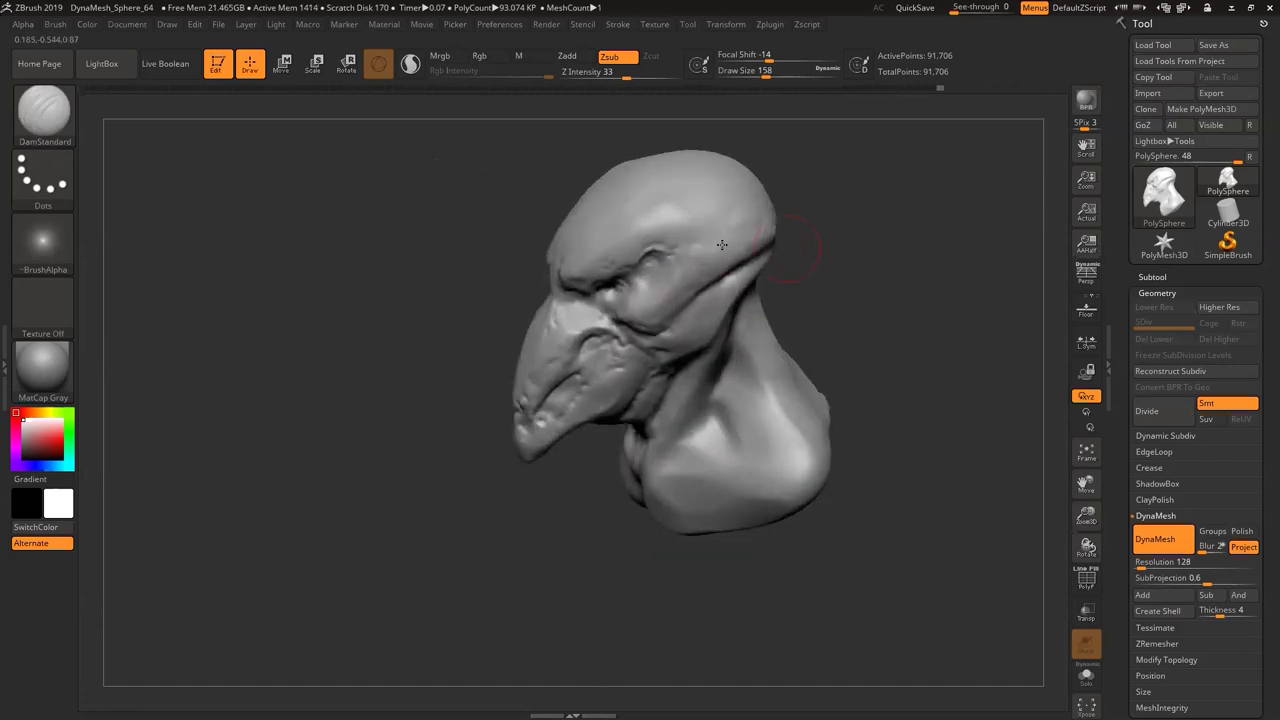
# Flatten the plane above and behind the eye socket with TrimDynamic at draw size 158
pyautogui.press('b')
pyautogui.press('t')
pyautogui.press('d')
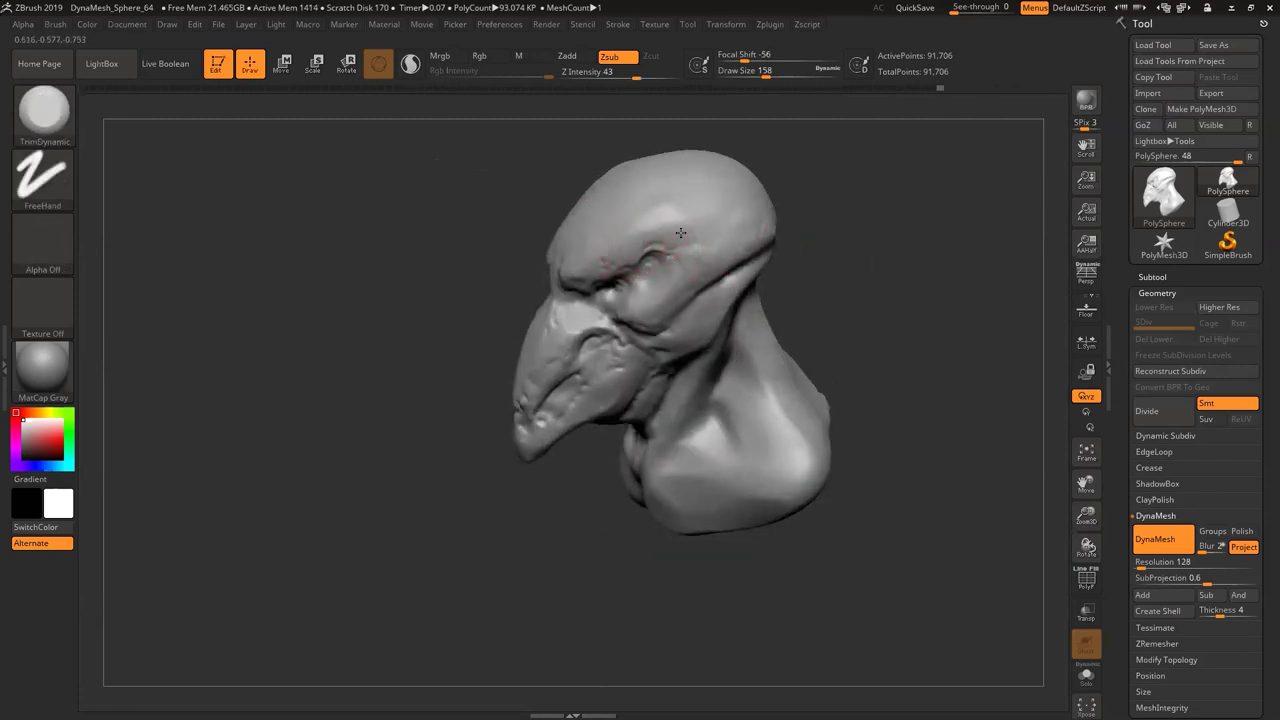
pyautogui.moveTo(704, 233); pyautogui.dragTo(705, 234)
pyautogui.moveTo(864, 204)
pyautogui.mouseDown()
pyautogui.moveTo(854, 197)
pyautogui.moveTo(894, 283)
pyautogui.moveTo(964, 262)
pyautogui.moveTo(866, 274)
pyautogui.moveTo(868, 243)
pyautogui.moveTo(824, 200)
pyautogui.mouseUp()
# Carve the grooves between the neck muscles and the folds around the back of the skull with DamStandard
pyautogui.press('b')
pyautogui.press('d')
pyautogui.press('s')
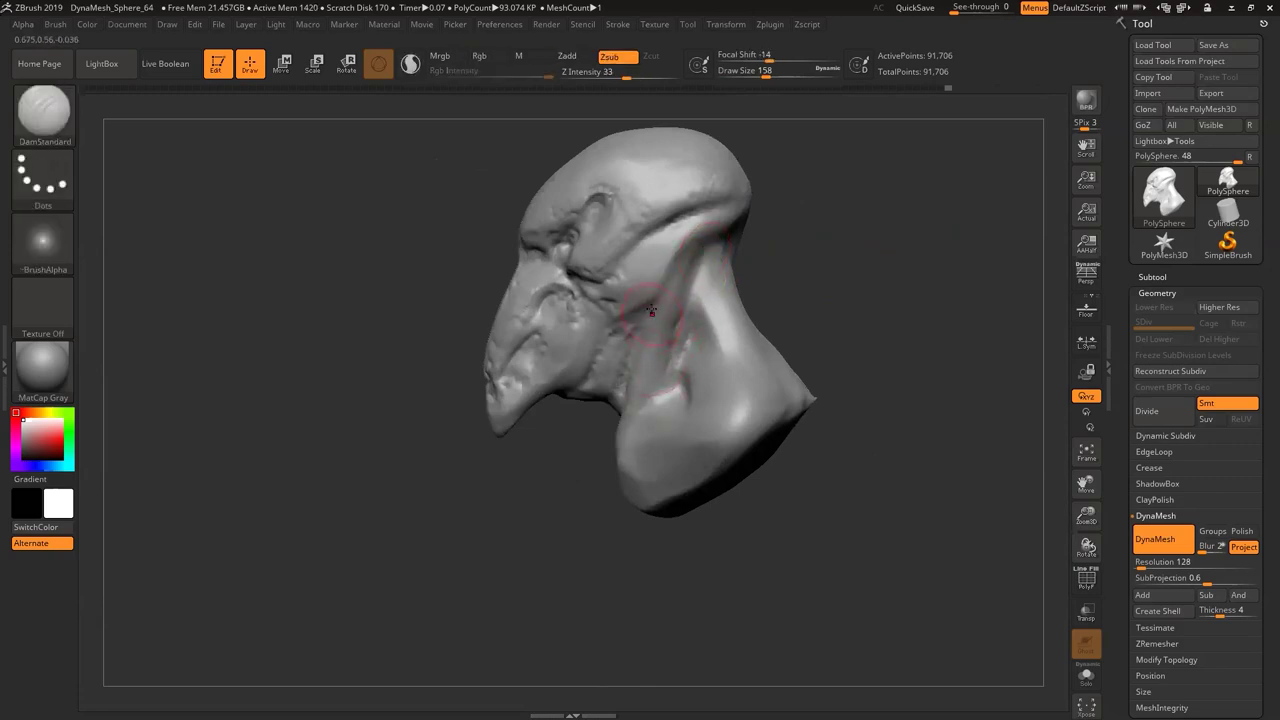
pyautogui.moveTo(586, 448); pyautogui.dragTo(678, 452)
pyautogui.moveTo(658, 313); pyautogui.dragTo(616, 433)
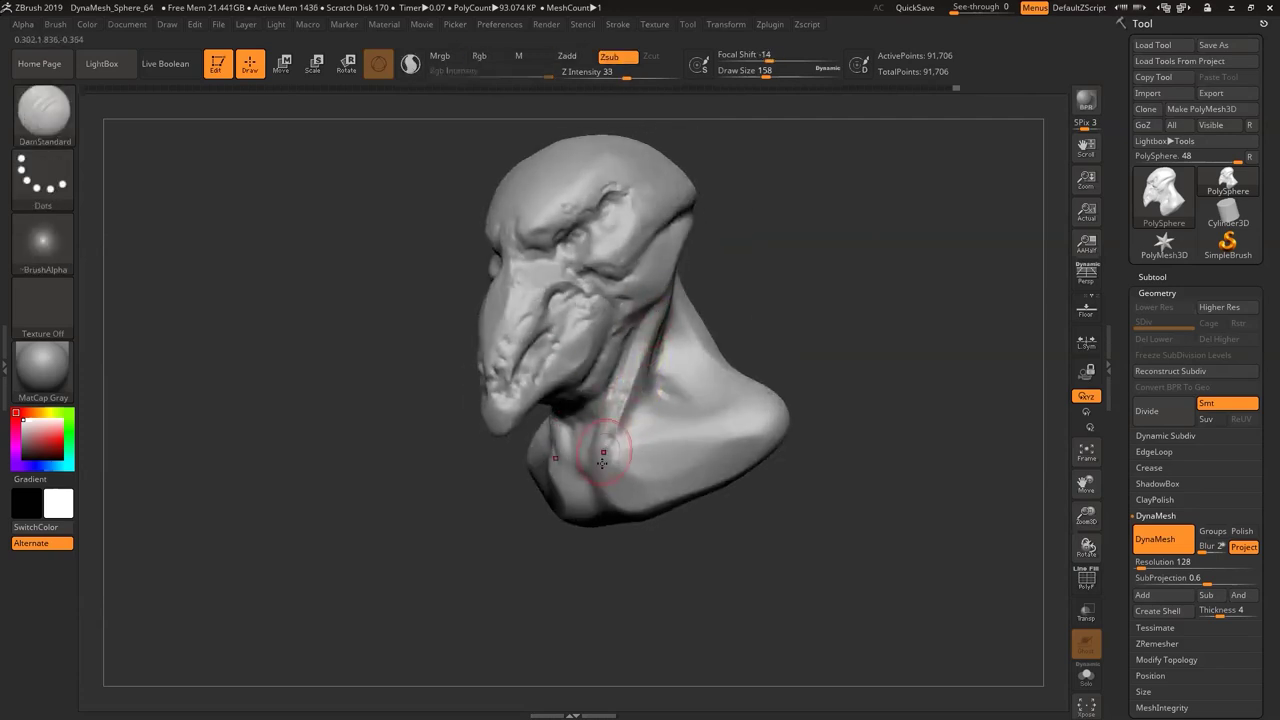
pyautogui.moveTo(772, 324)
pyautogui.mouseDown()
pyautogui.moveTo(680, 335)
pyautogui.moveTo(738, 308)
pyautogui.mouseUp()
pyautogui.moveTo(645, 324); pyautogui.dragTo(681, 262)
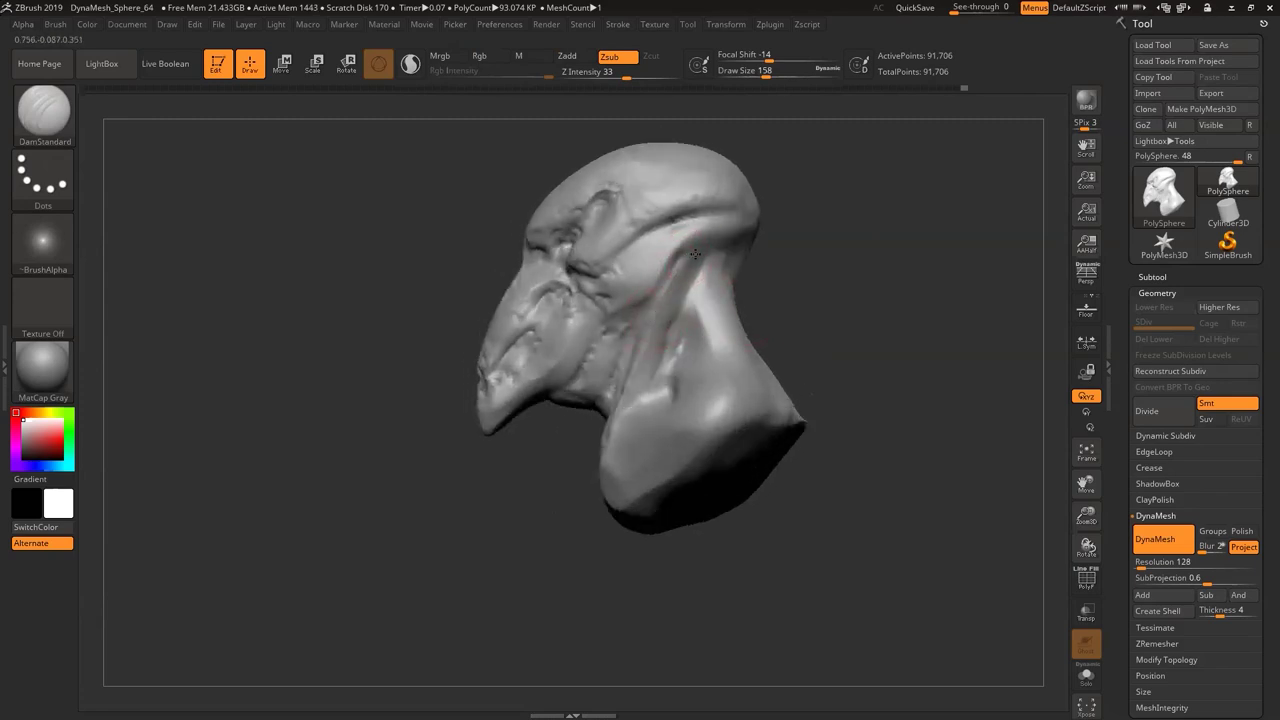
pyautogui.moveTo(680, 249)
pyautogui.mouseDown()
pyautogui.moveTo(776, 236)
pyautogui.moveTo(745, 231)
pyautogui.mouseUp()
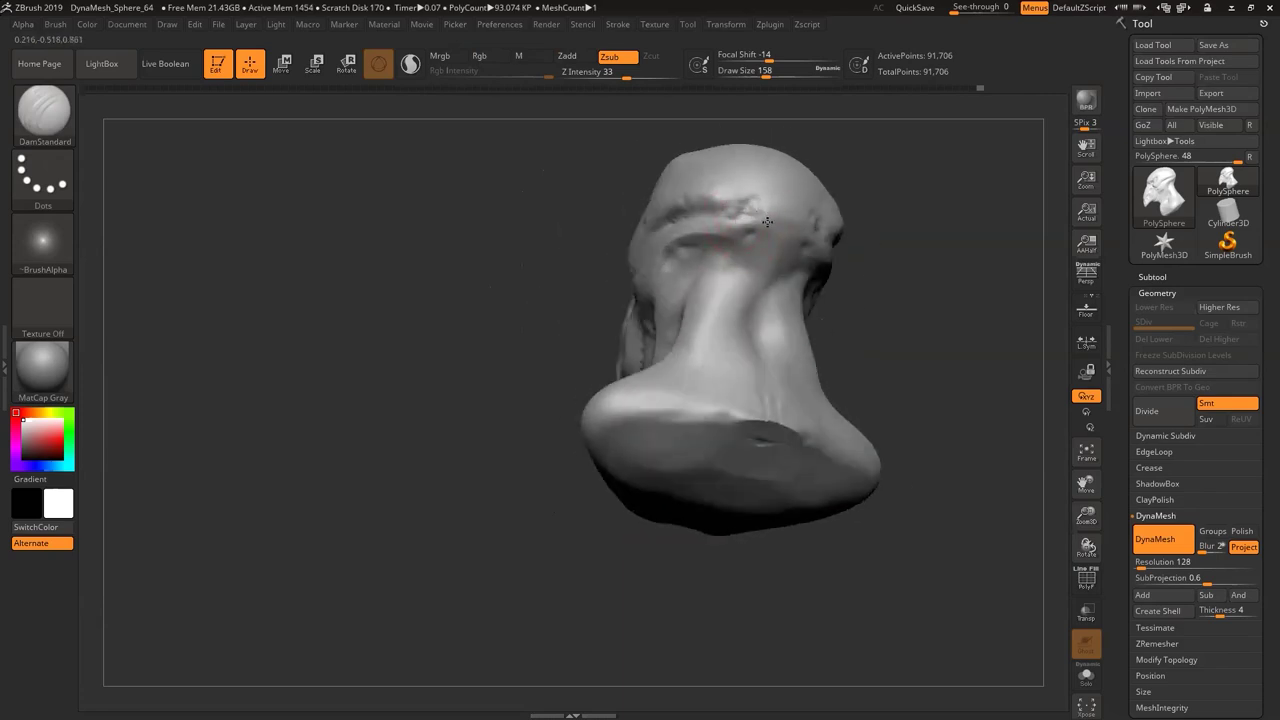
pyautogui.moveTo(914, 241)
pyautogui.mouseDown()
pyautogui.moveTo(868, 251)
pyautogui.moveTo(862, 323)
pyautogui.moveTo(866, 294)
pyautogui.moveTo(838, 220)
pyautogui.moveTo(795, 239)
pyautogui.mouseUp()
# Reshape the back and top of the skull with the Move brush at draw size 365
pyautogui.press('b')
pyautogui.press('m')
pyautogui.press('v')
pyautogui.press('space')
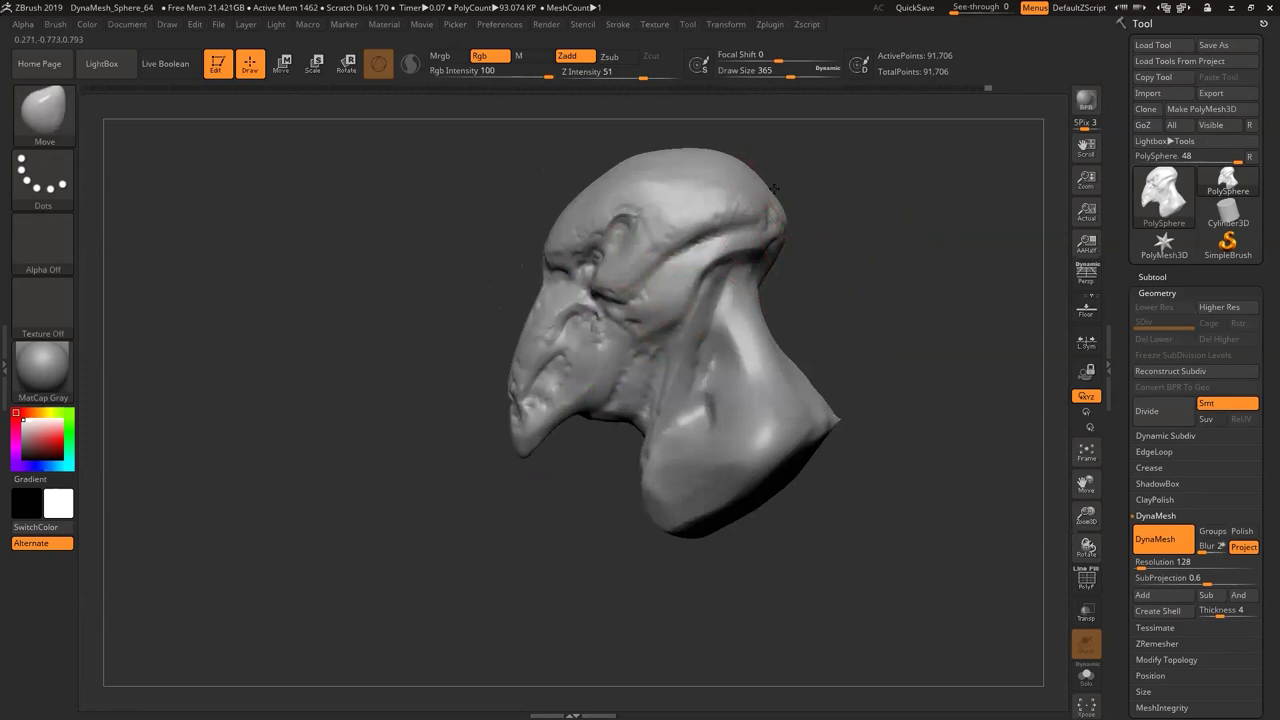
pyautogui.moveTo(803, 252)
pyautogui.mouseDown()
pyautogui.moveTo(834, 277)
pyautogui.moveTo(882, 255)
pyautogui.moveTo(818, 228)
pyautogui.moveTo(731, 237)
pyautogui.moveTo(729, 217)
pyautogui.moveTo(822, 302)
pyautogui.moveTo(776, 299)
pyautogui.mouseUp()
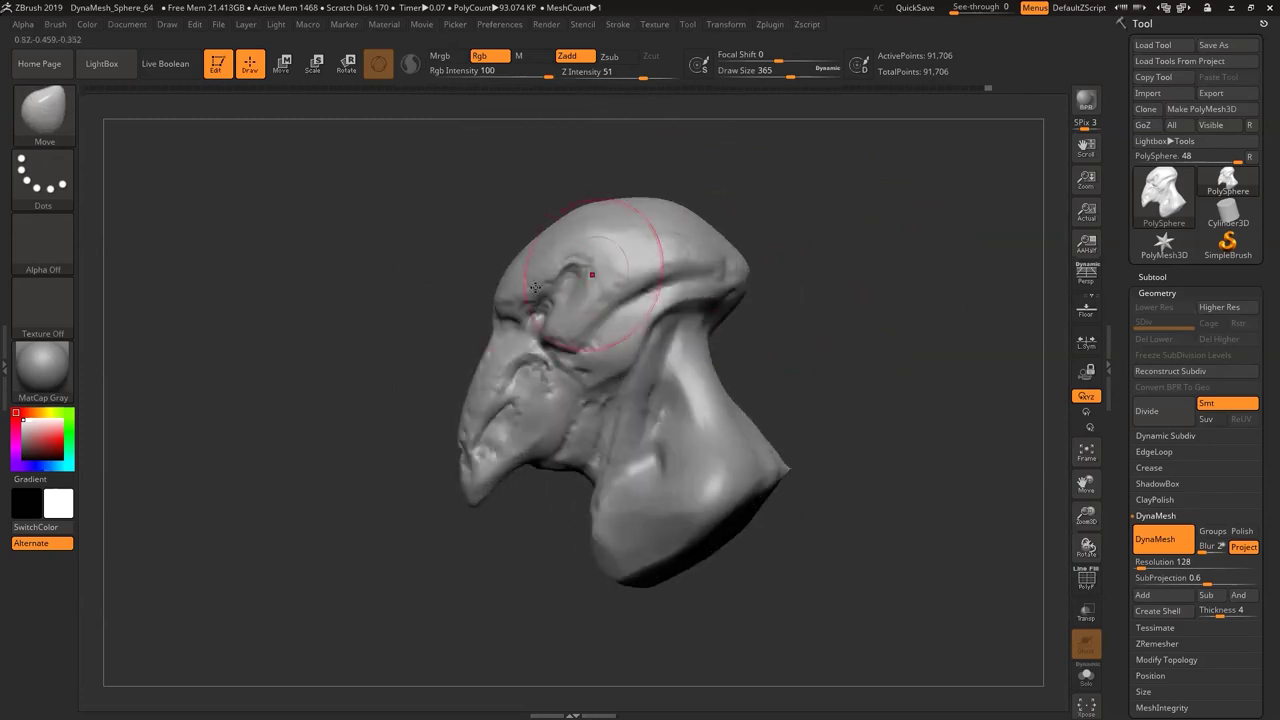
# Reshape the forehead and brow profile with the Move brush at draw size 365
pyautogui.moveTo(512, 246); pyautogui.dragTo(521, 259)
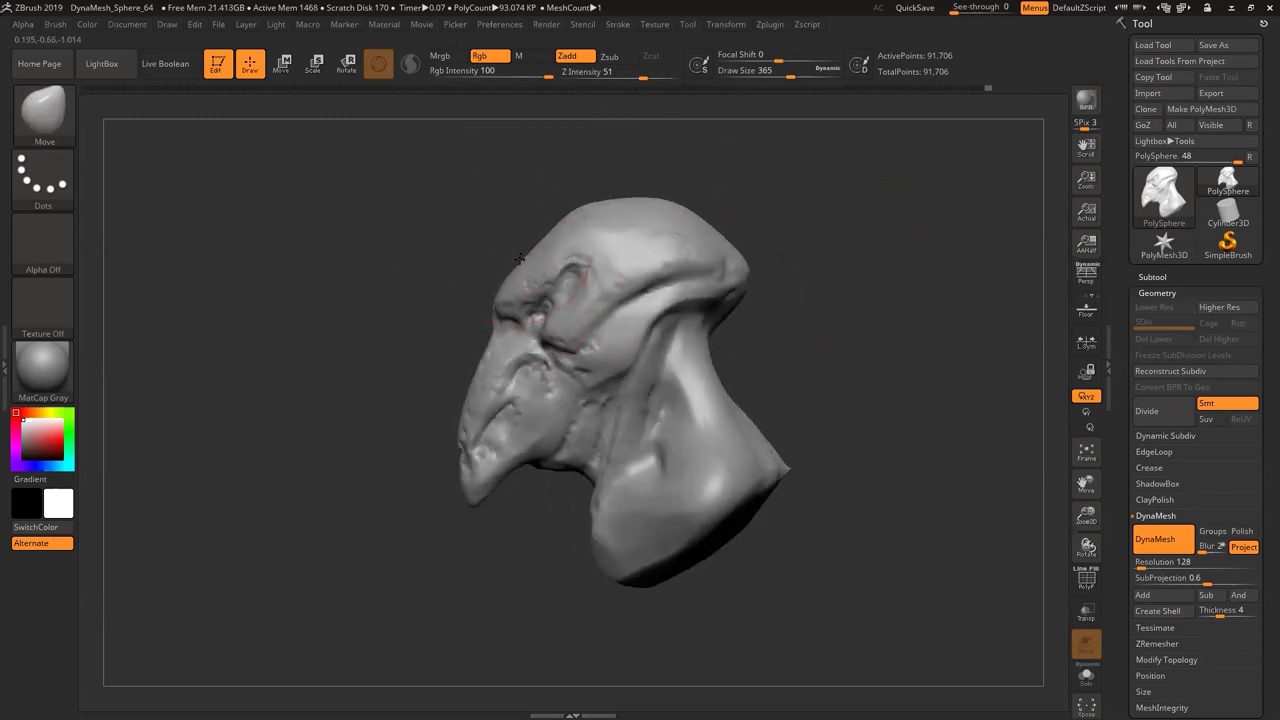
pyautogui.moveTo(451, 297); pyautogui.dragTo(505, 306)
# Build up the chest muscles below the neck with ClayTubes at draw size 217 and smooth the strokes
pyautogui.moveTo(826, 269)
pyautogui.keyDown('alt'); pyautogui.mouseDown()
pyautogui.moveTo(912, 201)
pyautogui.moveTo(779, 275)
pyautogui.moveTo(796, 277)
pyautogui.mouseUp(); pyautogui.keyUp('alt')
pyautogui.press('b')
pyautogui.press('c')
pyautogui.press('t')
pyautogui.press('space')
pyautogui.moveTo(671, 454); pyautogui.dragTo(654, 451)
pyautogui.moveTo(660, 460)
pyautogui.mouseDown()
pyautogui.moveTo(738, 478)
pyautogui.moveTo(676, 478)
pyautogui.moveTo(738, 487)
pyautogui.mouseUp()
pyautogui.moveTo(738, 487); pyautogui.dragTo(645, 478)
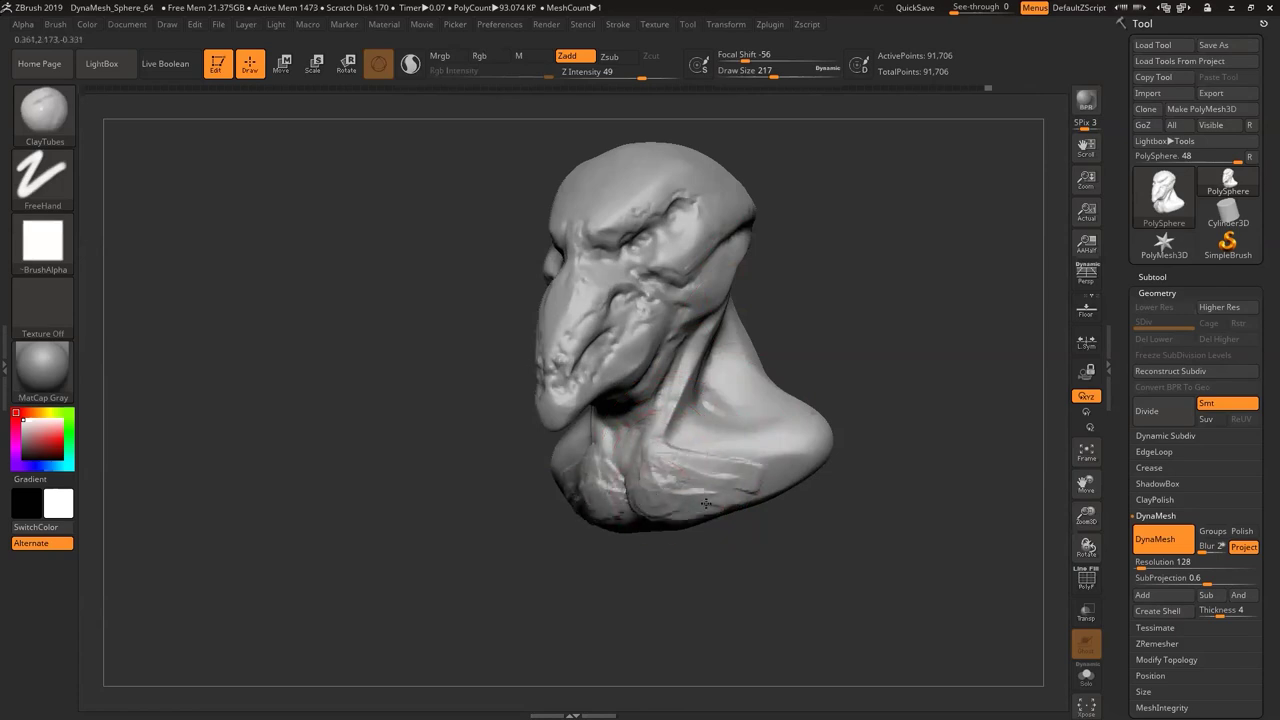
pyautogui.press('shift')
# Define the crease beside the chest's centreline with DamStandard and flatten the chest planes with TrimDynamic at draw size 217
pyautogui.press('b')
pyautogui.press('d')
pyautogui.press('s')
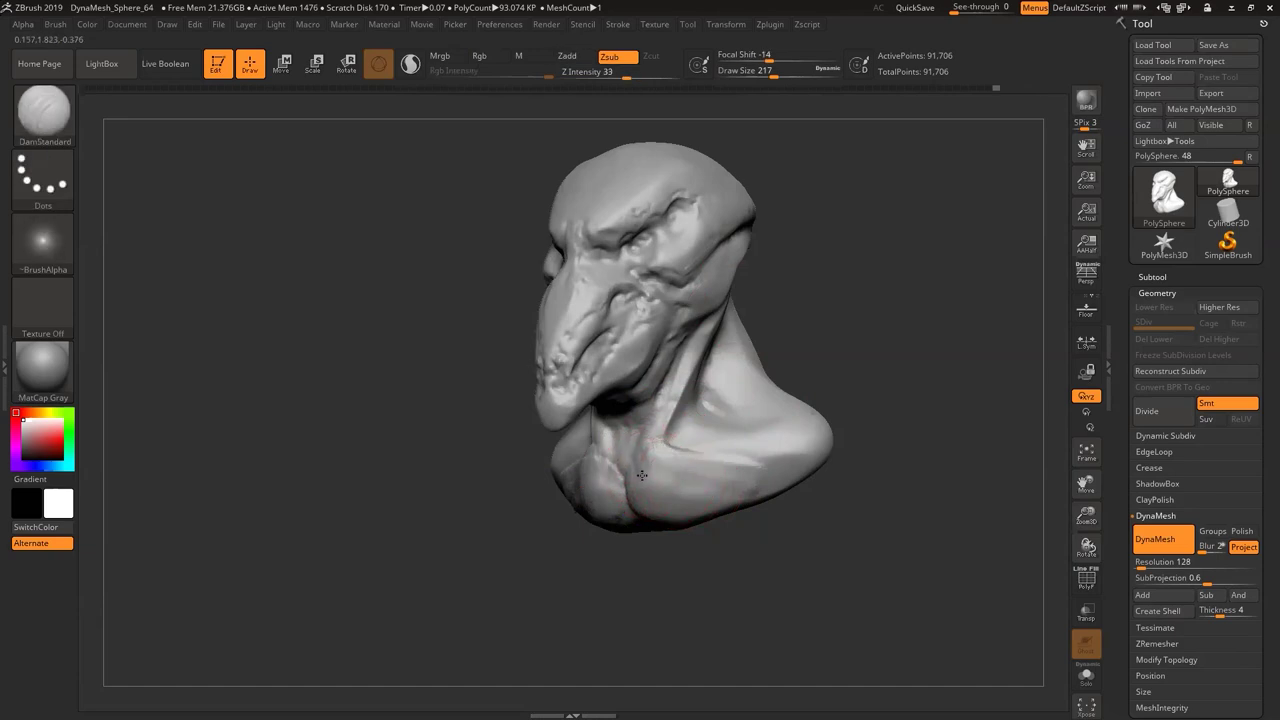
pyautogui.press('b')
pyautogui.press('t')
pyautogui.press('d')
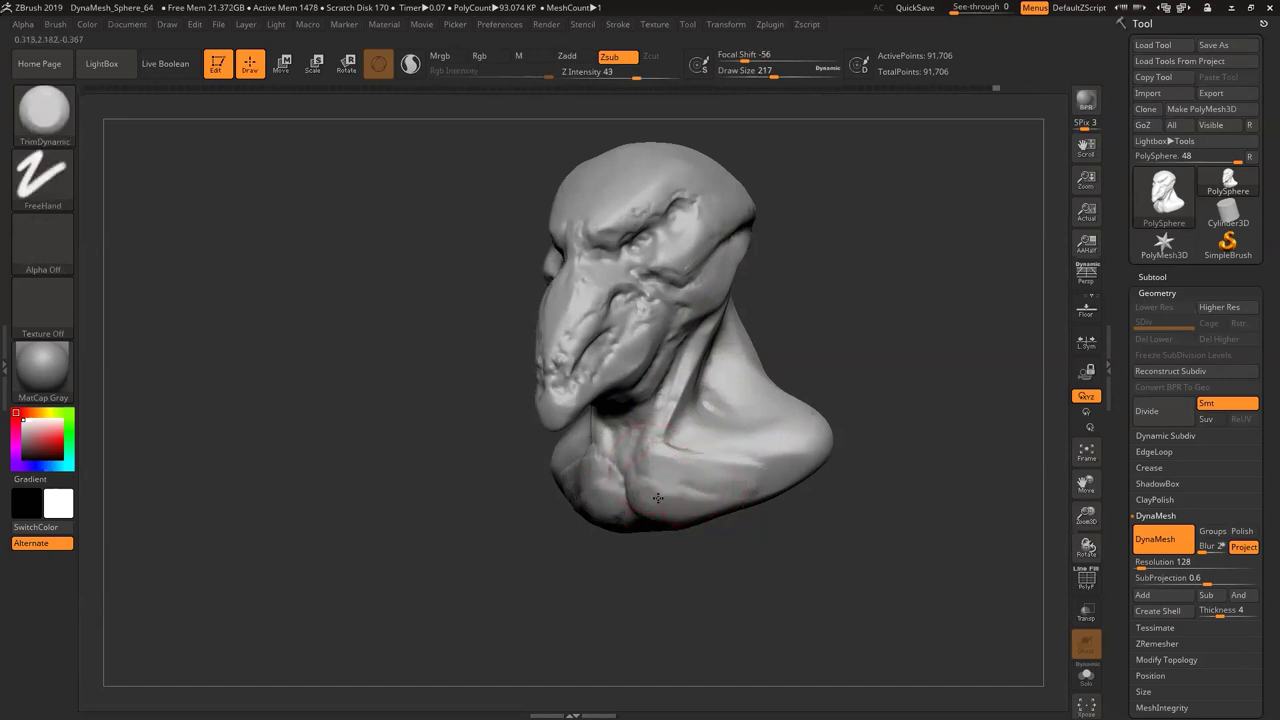
# Add clay in the hollow between the neck muscle and collarbone with ClayTubes at draw size 140 and update the DynaMesh
pyautogui.moveTo(720, 537)
pyautogui.mouseDown()
pyautogui.moveTo(709, 574)
pyautogui.moveTo(660, 556)
pyautogui.moveTo(632, 582)
pyautogui.mouseUp()
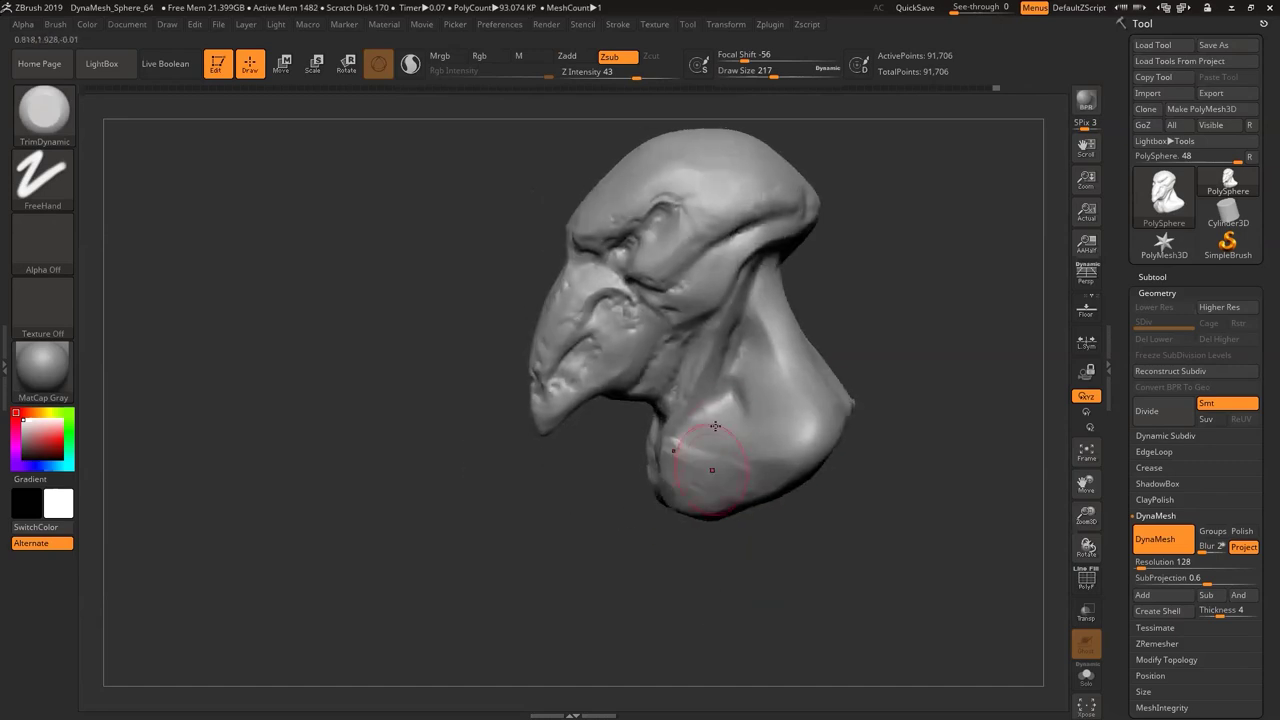
pyautogui.press('b')
pyautogui.press('c')
pyautogui.press('t')
pyautogui.moveTo(702, 441); pyautogui.dragTo(694, 460)
pyautogui.moveTo(612, 567); pyautogui.dragTo(676, 560)
pyautogui.press('space')
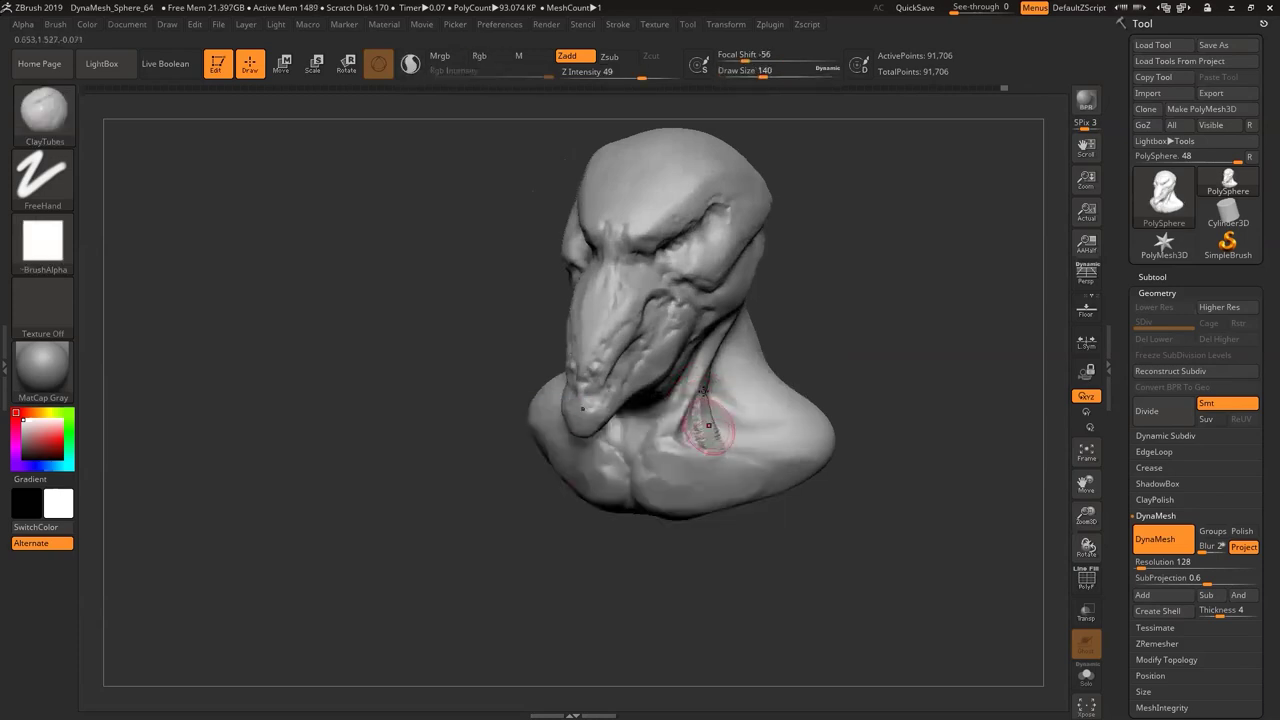
pyautogui.press('ctrl')
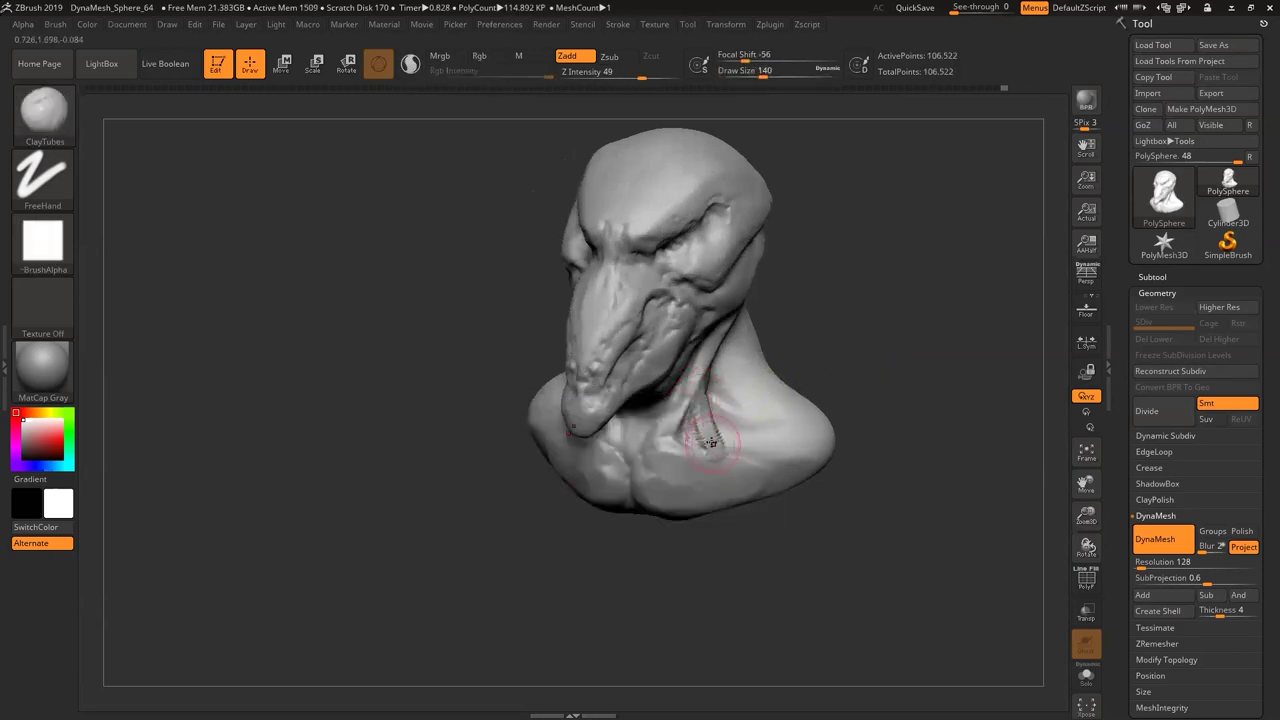
# Carve grooves into the hollow at the base of the neck with DamStandard
pyautogui.press('b')
pyautogui.press('d')
pyautogui.press('s')
pyautogui.moveTo(695, 408); pyautogui.dragTo(705, 443)
# Build up the shoulder and lower side of the neck with ClayTubes at draw size 212
pyautogui.moveTo(848, 320); pyautogui.dragTo(764, 330)
pyautogui.press('b')
pyautogui.press('c')
pyautogui.press('t')
pyautogui.press('space')
pyautogui.moveTo(743, 398)
pyautogui.mouseDown()
pyautogui.moveTo(751, 406)
pyautogui.moveTo(758, 385)
pyautogui.moveTo(769, 418)
pyautogui.moveTo(757, 432)
pyautogui.mouseUp()
# Flatten the shoulder plane with TrimDynamic at draw size 212, smooth its front edge and update the DynaMesh
pyautogui.press('b')
pyautogui.press('t')
pyautogui.press('d')
pyautogui.moveTo(873, 347); pyautogui.dragTo(868, 396)
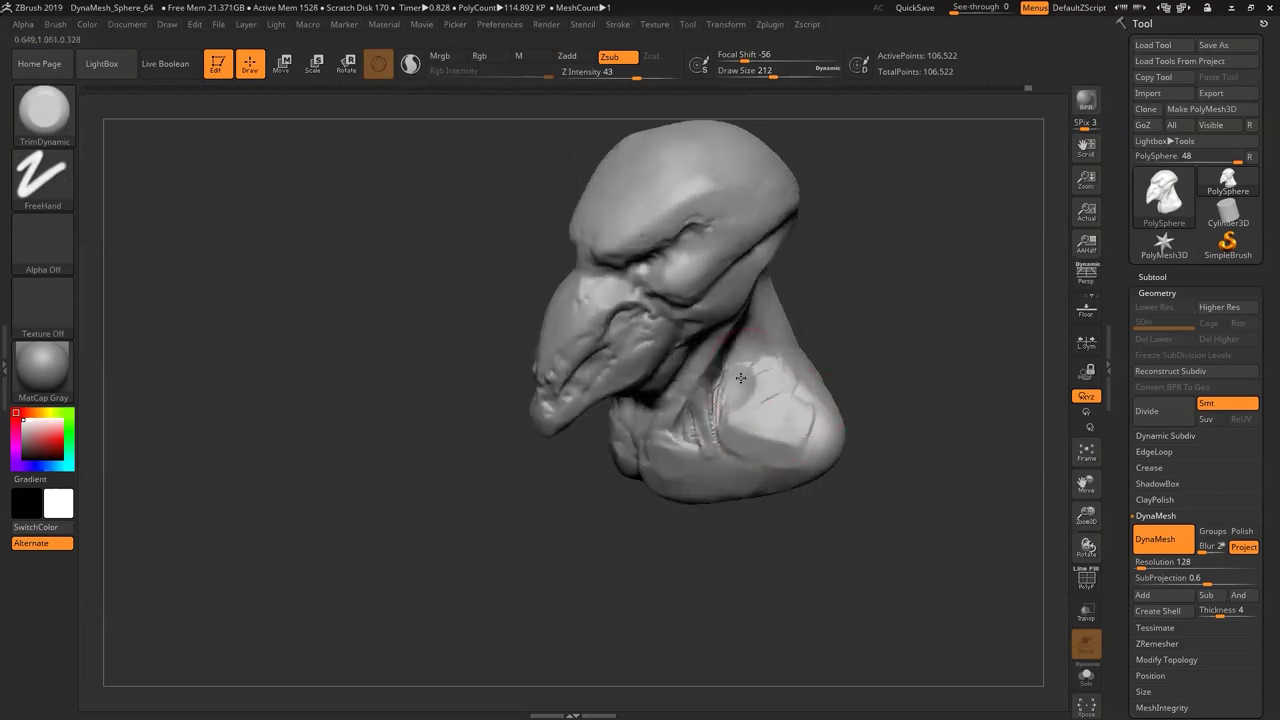
pyautogui.keyDown('shift'); pyautogui.moveTo(738, 385); pyautogui.dragTo(720, 398); pyautogui.keyUp('shift')
pyautogui.moveTo(866, 338)
pyautogui.mouseDown()
pyautogui.moveTo(855, 278)
pyautogui.moveTo(882, 322)
pyautogui.mouseUp()
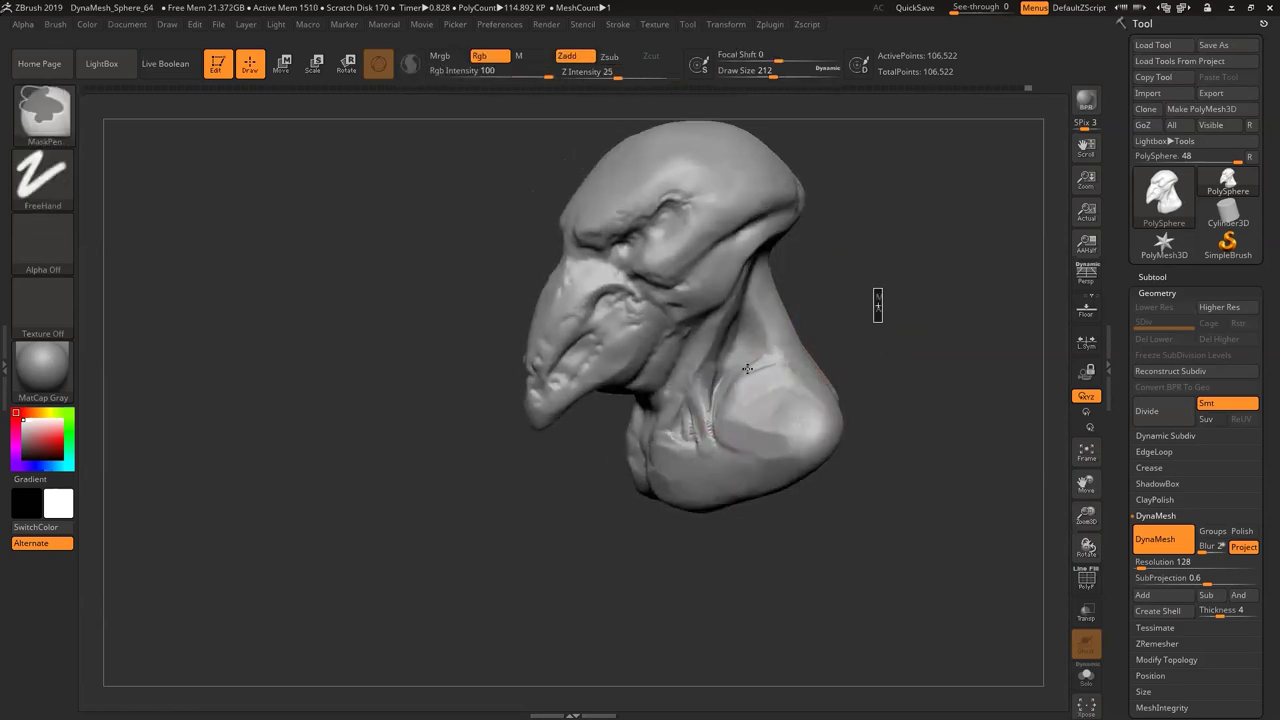
# Add volume where the shoulder meets the neck with ClayTubes and flatten it with TrimDynamic at draw size 212
pyautogui.press('b')
pyautogui.press('c')
pyautogui.press('t')
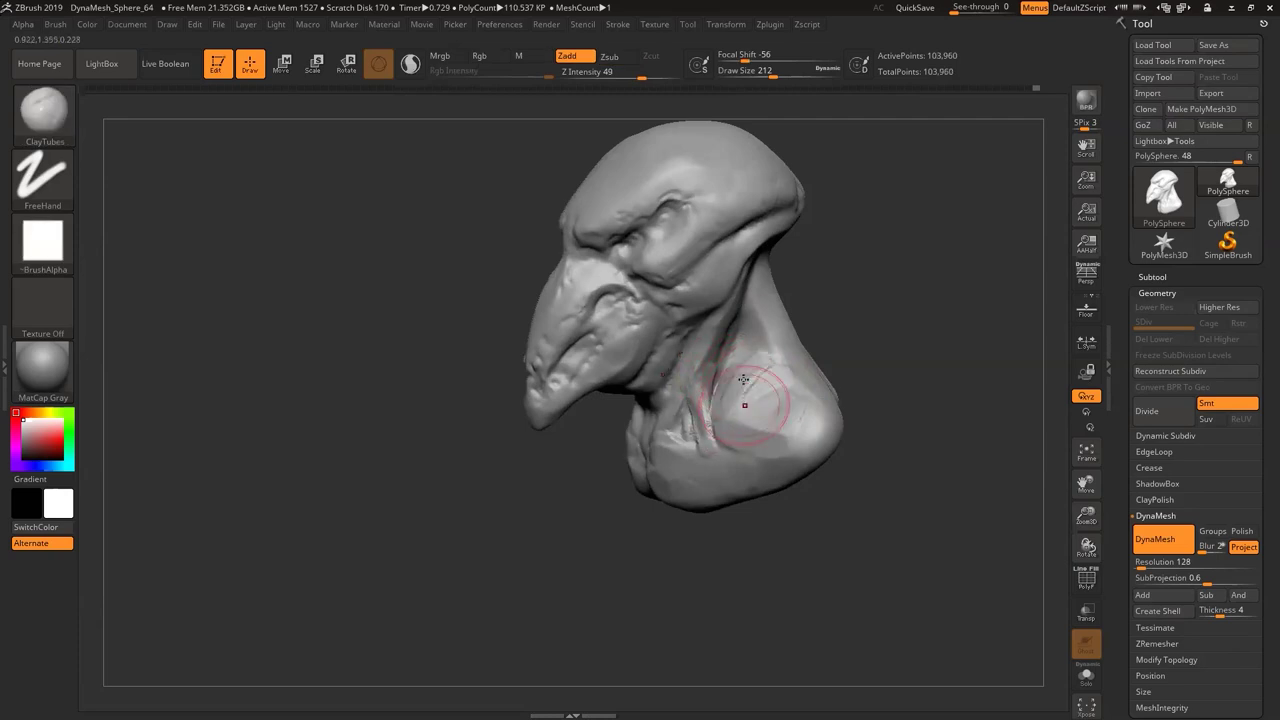
pyautogui.moveTo(765, 424)
pyautogui.mouseDown()
pyautogui.moveTo(803, 426)
pyautogui.moveTo(769, 438)
pyautogui.moveTo(740, 393)
pyautogui.mouseUp()
pyautogui.press('b')
pyautogui.press('t')
pyautogui.press('d')
# Lay long ClayTubes strokes down the side of the neck to the shoulder to build up the trapezius
pyautogui.moveTo(852, 300); pyautogui.dragTo(900, 312)
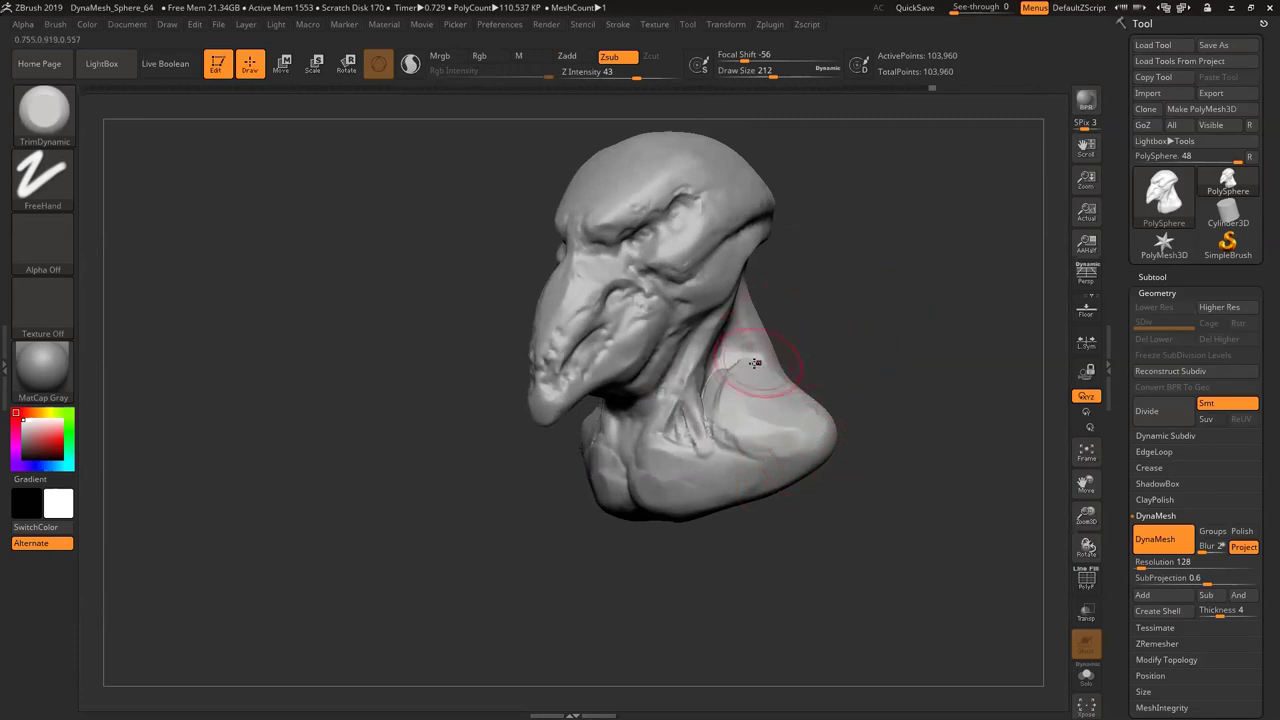
pyautogui.press('b')
pyautogui.press('c')
pyautogui.press('t')
pyautogui.moveTo(750, 365); pyautogui.dragTo(752, 392)
pyautogui.moveTo(868, 328)
pyautogui.mouseDown()
pyautogui.moveTo(787, 356)
pyautogui.moveTo(751, 400)
pyautogui.moveTo(774, 402)
pyautogui.mouseUp()
pyautogui.moveTo(768, 340); pyautogui.dragTo(792, 412)
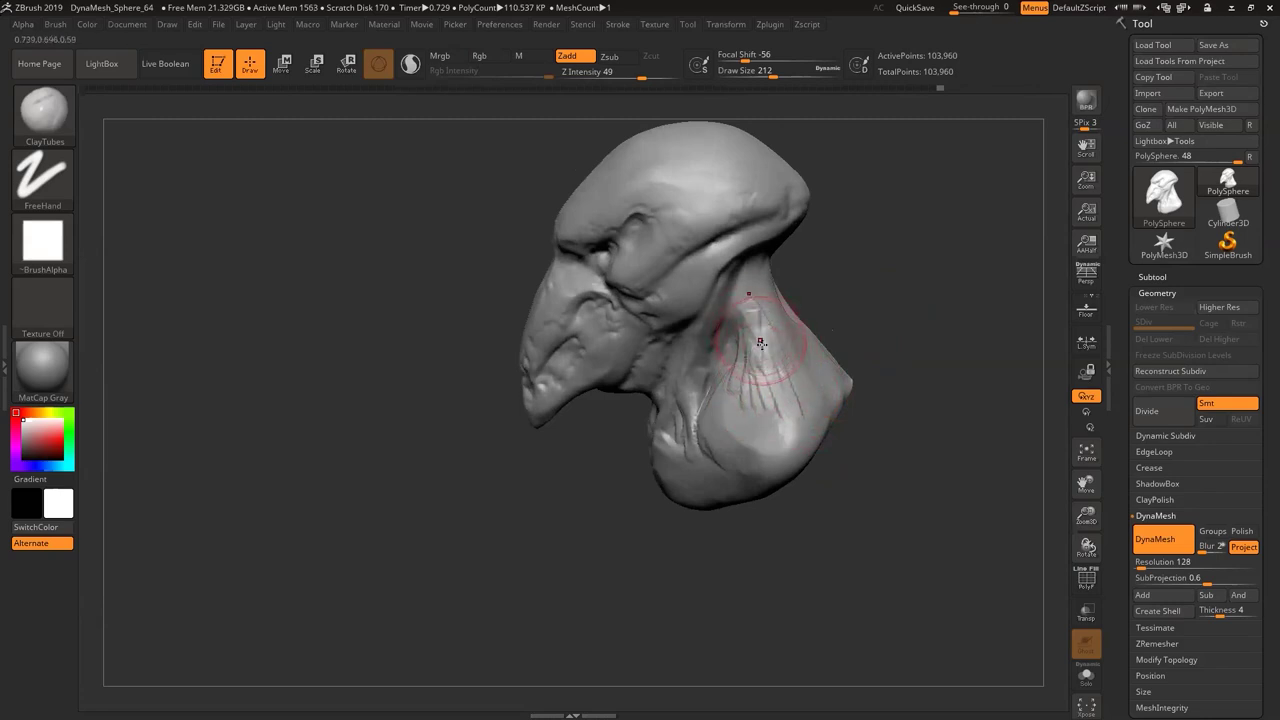
# Flatten the built-up clay on the side of the neck with TrimDynamic at draw size 212
pyautogui.press('b')
pyautogui.press('t')
pyautogui.press('d')
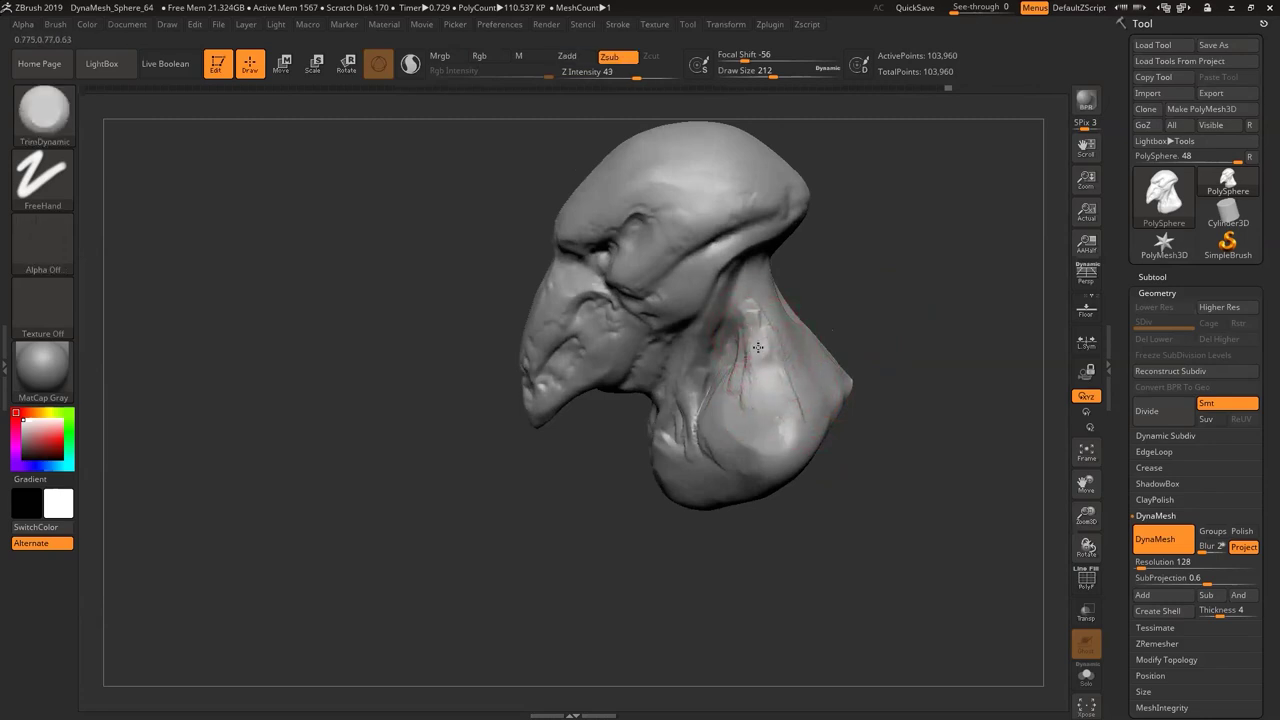
pyautogui.moveTo(884, 286); pyautogui.dragTo(877, 306)
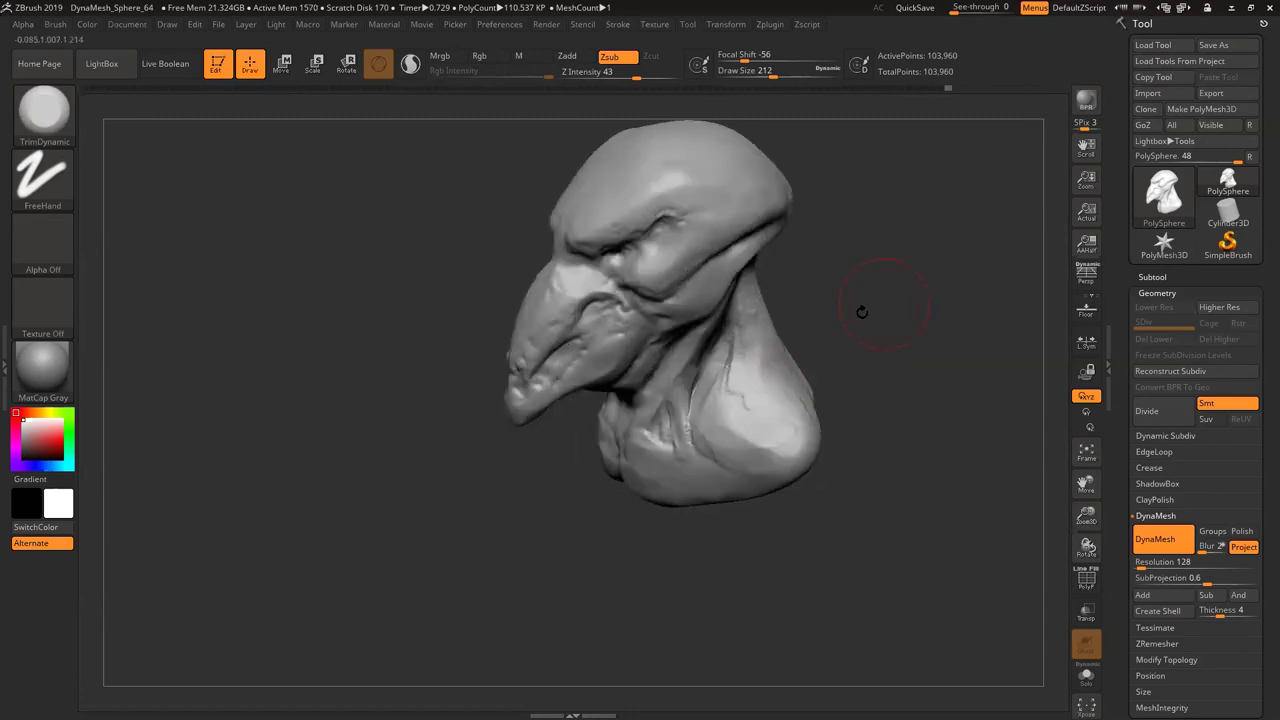
# Deepen the crease between the front neck muscle and the trapezius with DamStandard at draw size 212
pyautogui.moveTo(841, 284); pyautogui.dragTo(862, 304)
pyautogui.press('b')
pyautogui.press('d')
pyautogui.press('s')
pyautogui.moveTo(695, 409); pyautogui.dragTo(711, 377)
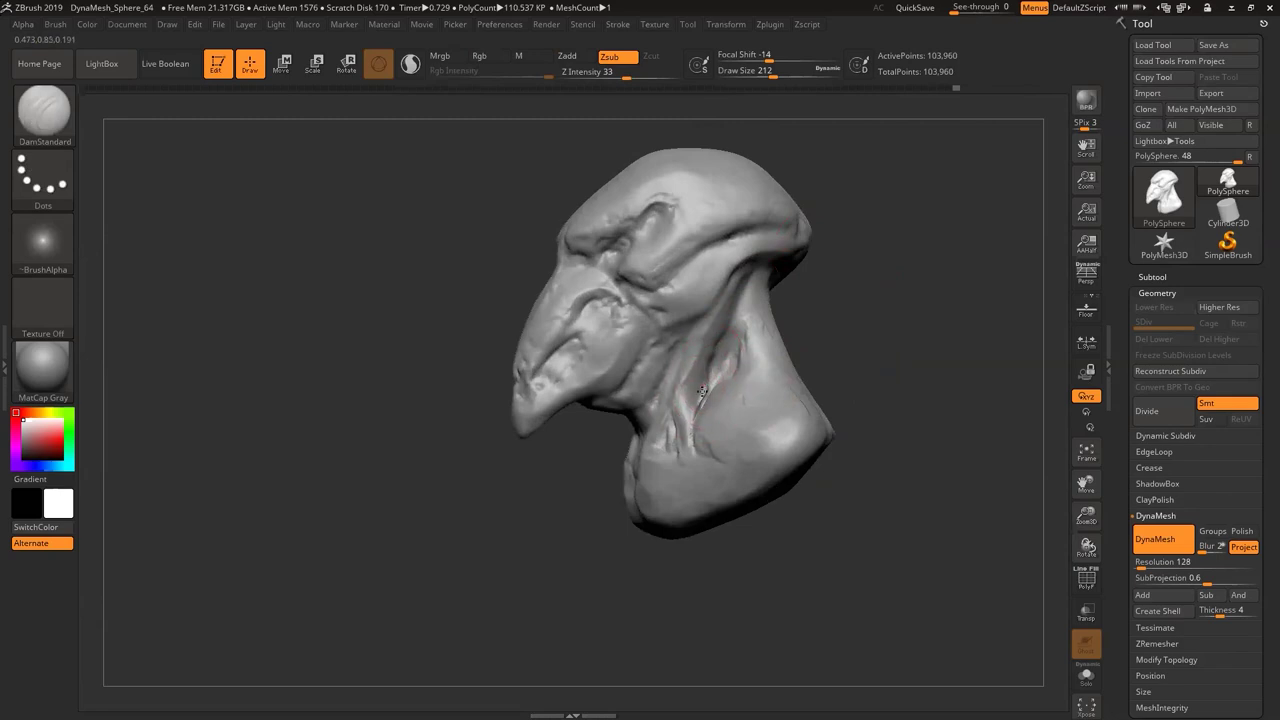
# Turn on perspective, frame the bust in a three-quarter view and render it with BPR
pyautogui.moveTo(834, 315)
pyautogui.mouseDown()
pyautogui.moveTo(906, 323)
pyautogui.moveTo(883, 266)
pyautogui.moveTo(854, 248)
pyautogui.moveTo(789, 277)
pyautogui.moveTo(837, 286)
pyautogui.moveTo(800, 293)
pyautogui.moveTo(886, 363)
pyautogui.moveTo(846, 406)
pyautogui.moveTo(865, 396)
pyautogui.moveTo(774, 329)
pyautogui.moveTo(834, 325)
pyautogui.moveTo(883, 242)
pyautogui.mouseUp()
pyautogui.moveTo(878, 372); pyautogui.dragTo(936, 375)
pyautogui.click(1086, 101)
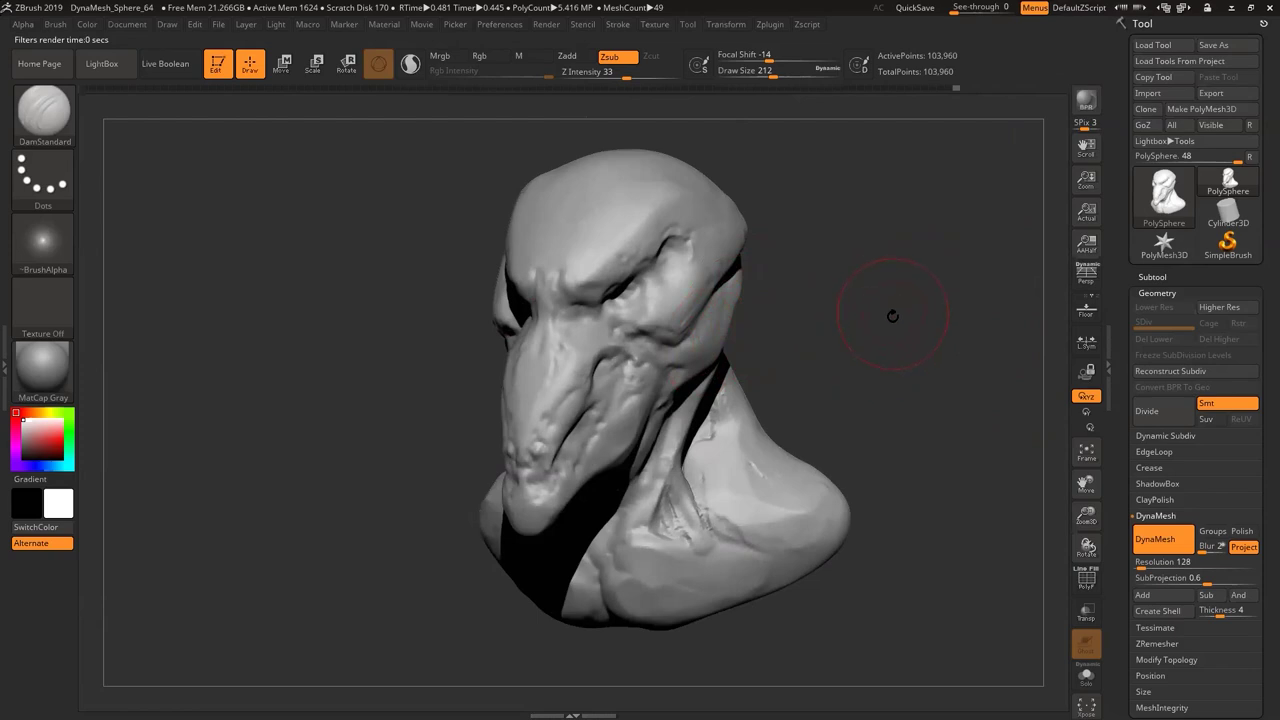
pyautogui.press('p')
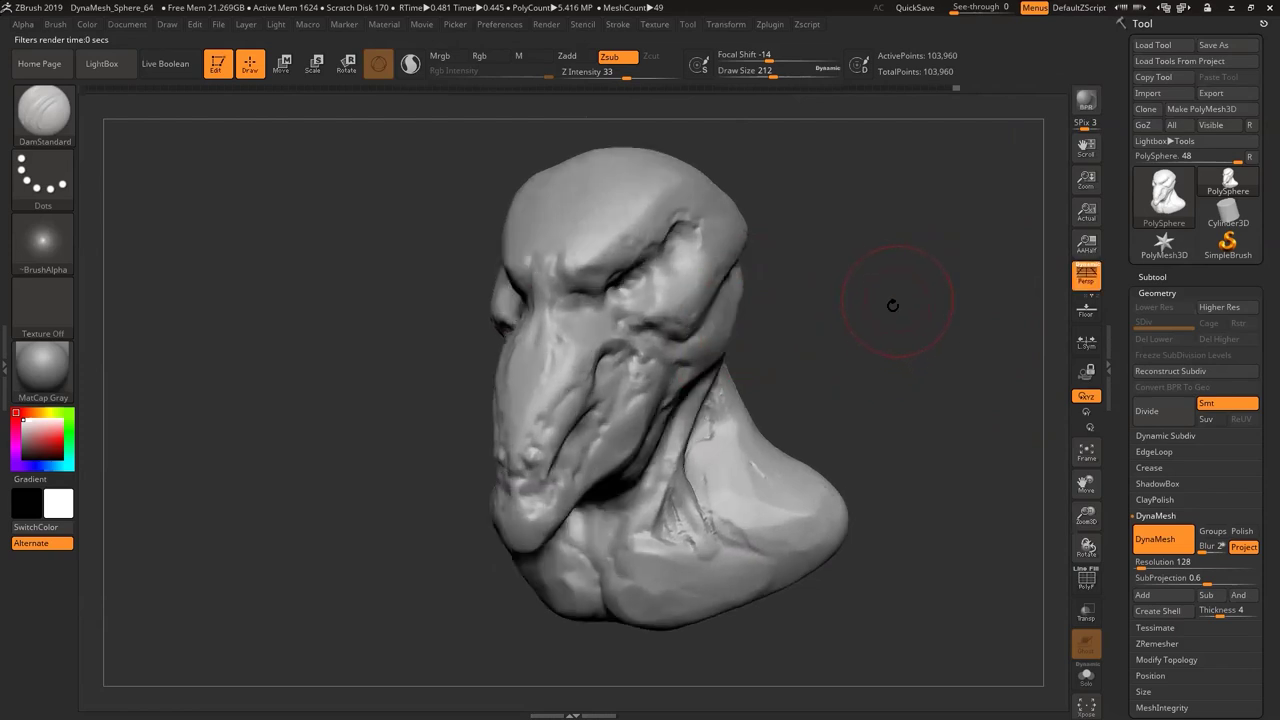
pyautogui.moveTo(894, 371)
pyautogui.mouseDown()
pyautogui.moveTo(891, 417)
pyautogui.moveTo(888, 393)
pyautogui.mouseUp()
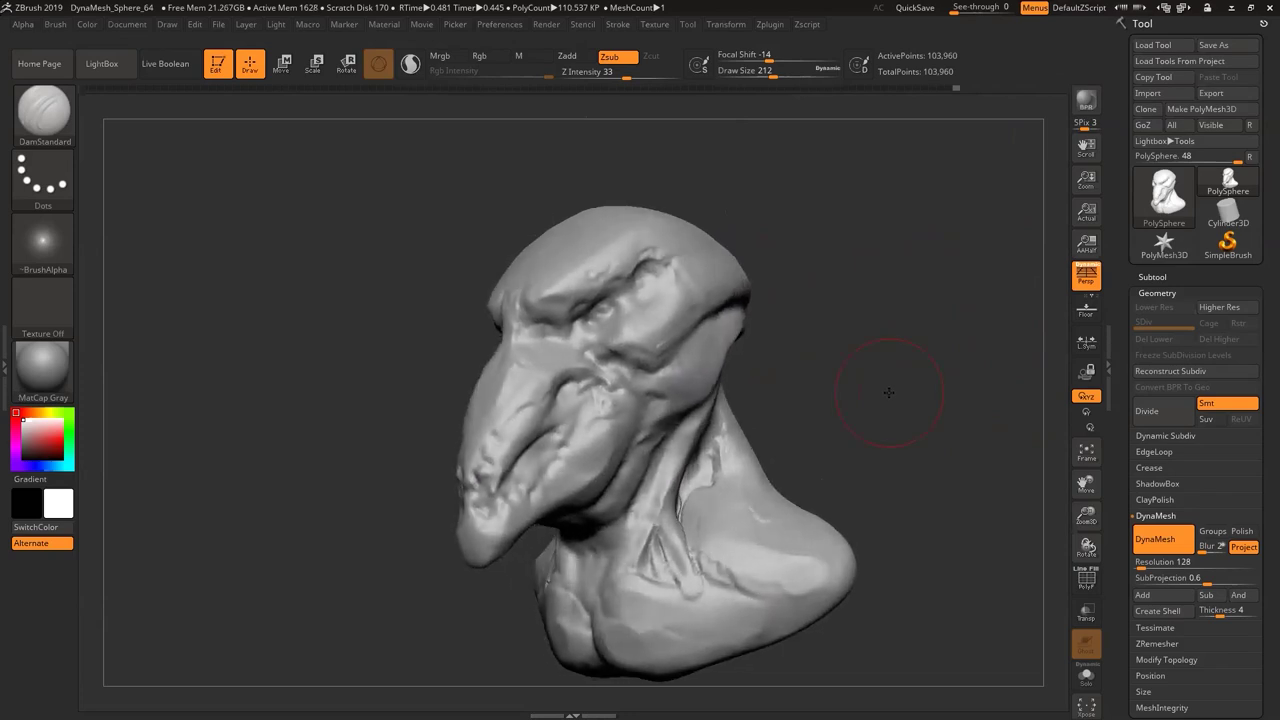
pyautogui.click(1086, 102)
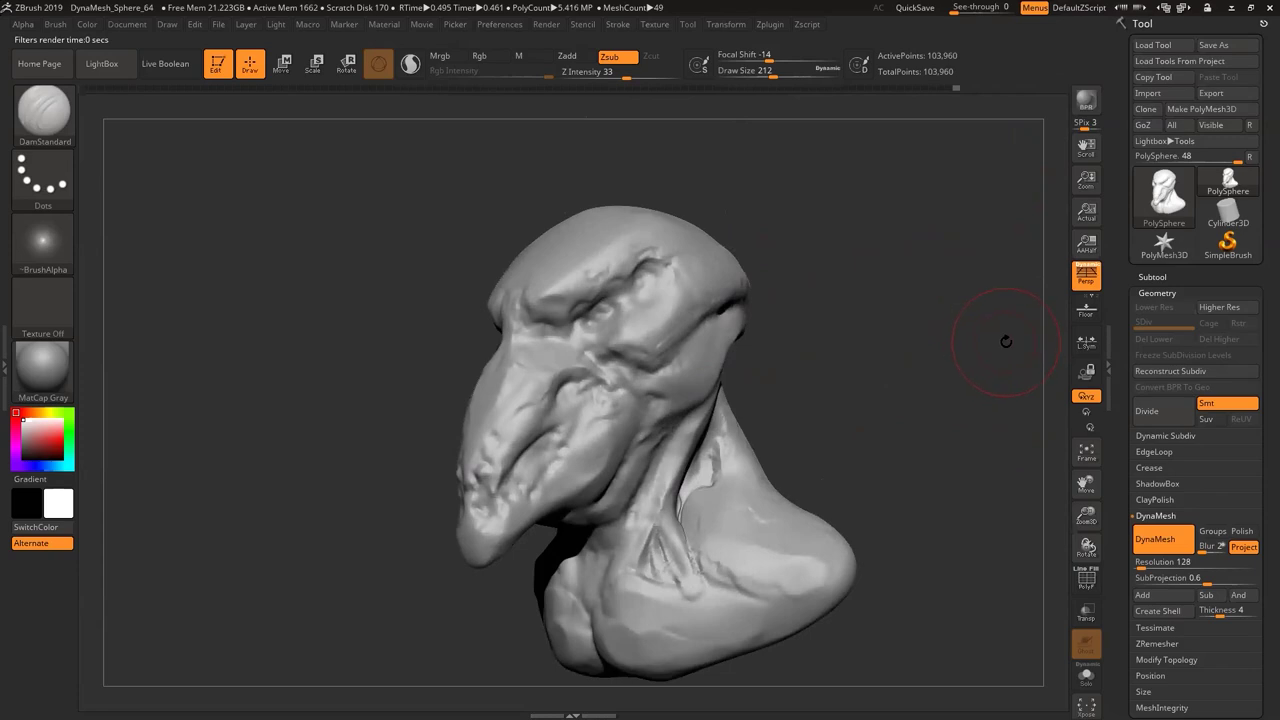
# Copy a screen capture of the rendered bust and close ZBrush, saving the project changes
pyautogui.press('ctrl+Print')
pyautogui.moveTo(386, 177); pyautogui.dragTo(884, 674)
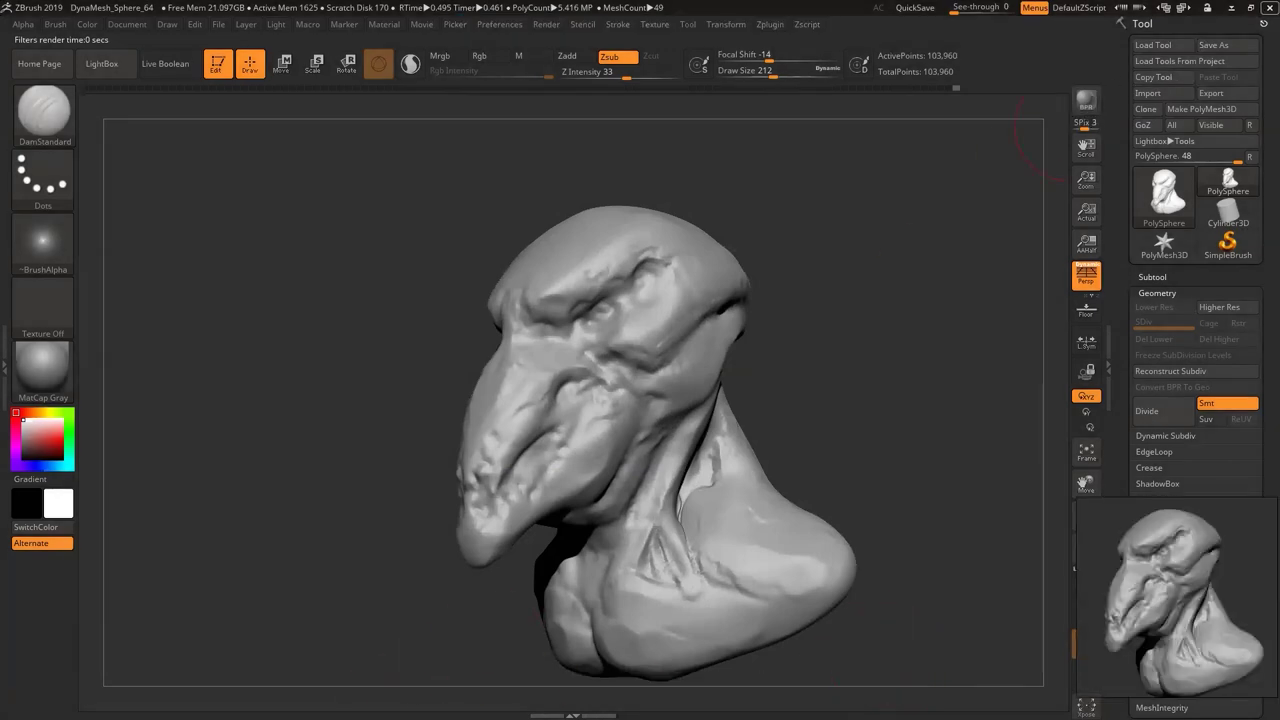
pyautogui.click(1270, 8)
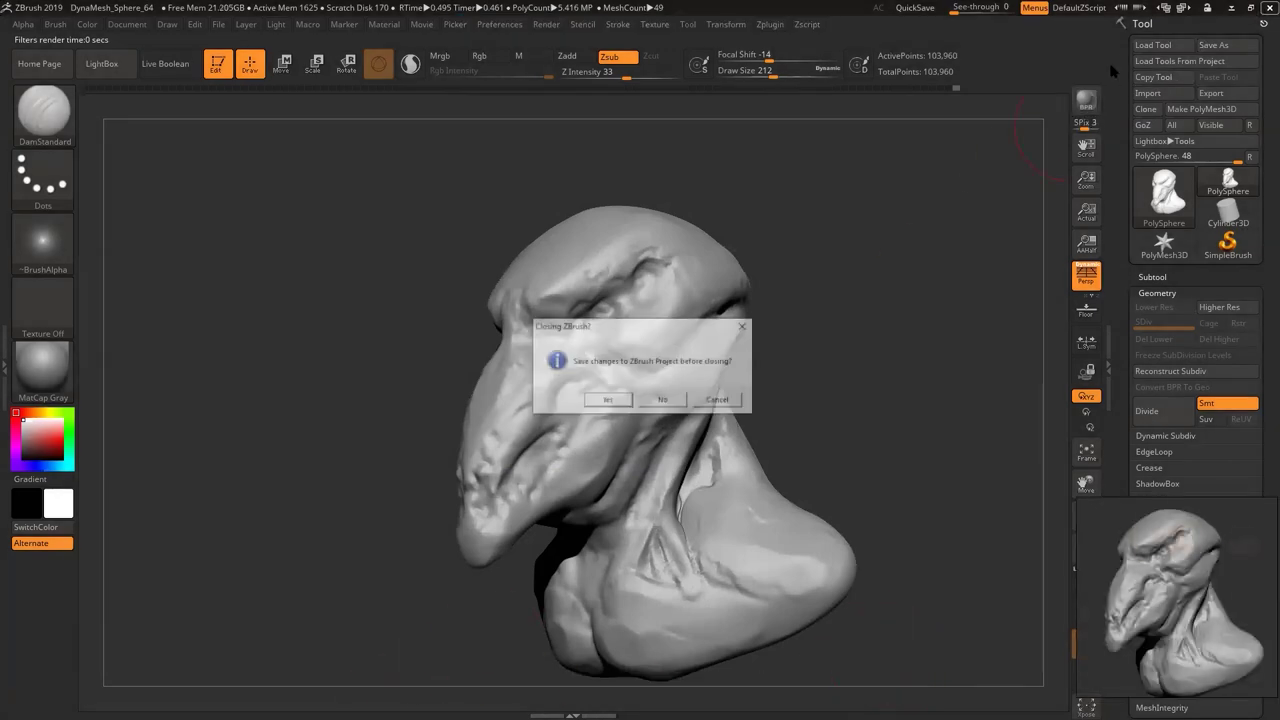
pyautogui.click(660, 400)
pyautogui.click(620, 401)
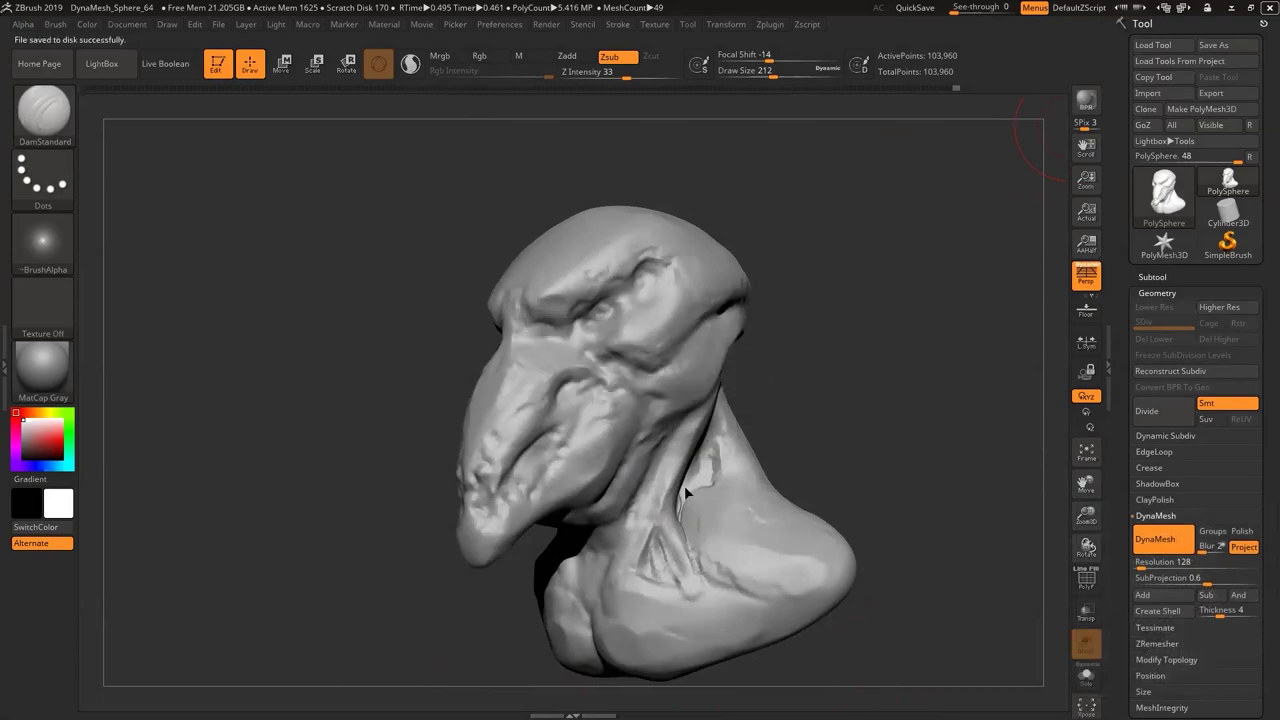
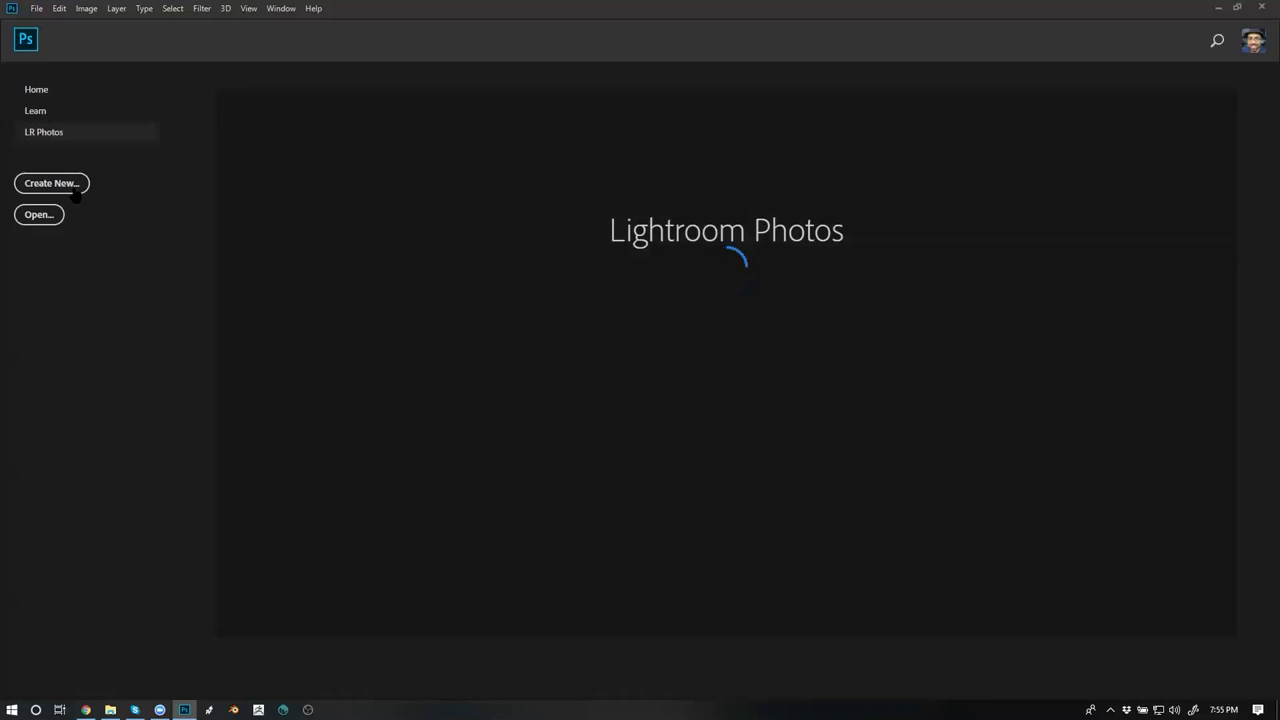
# Create a new Letter document in Photoshop, 8.5 x 11 inches at 300 pixels/inch in RGB Color
pyautogui.click(69, 188)
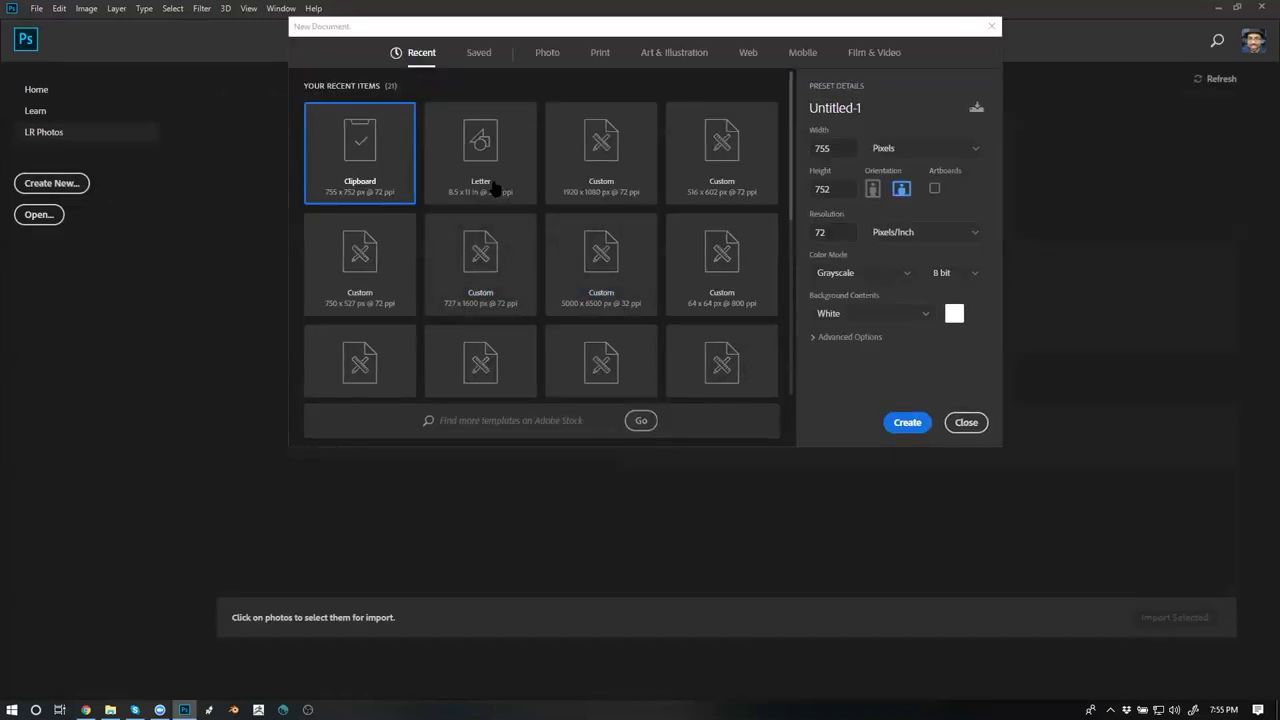
pyautogui.click(494, 188)
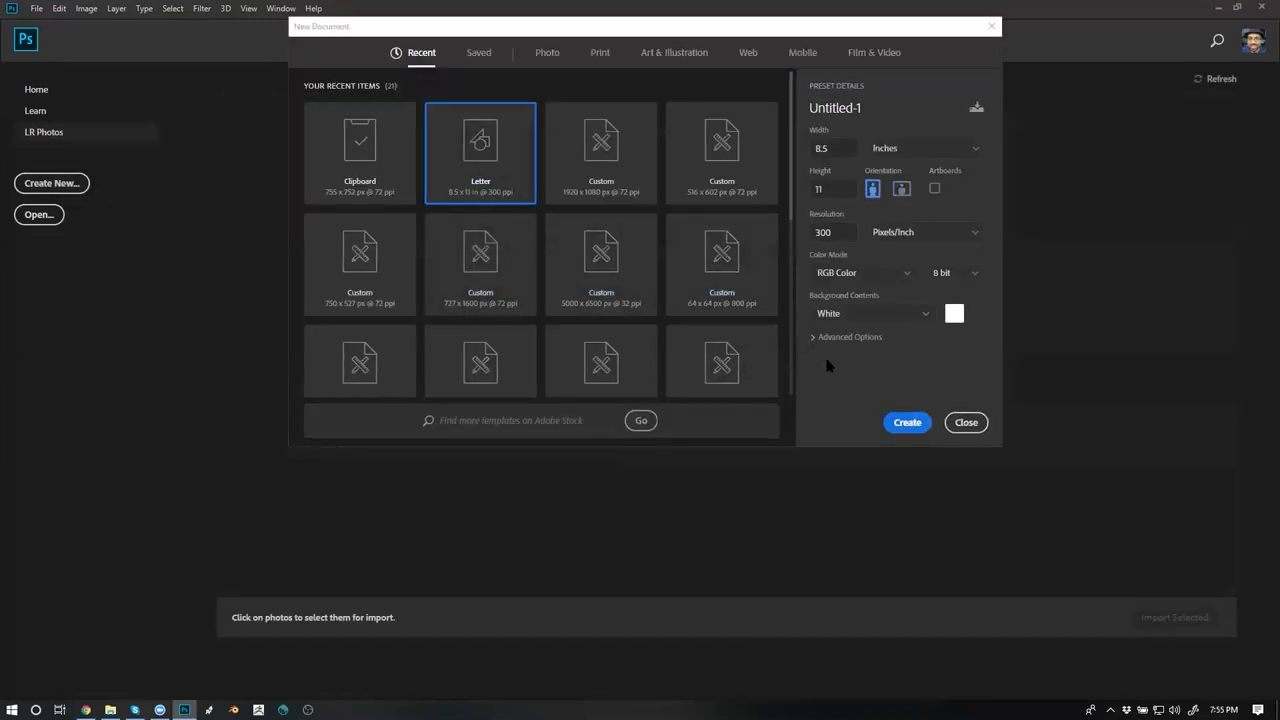
pyautogui.click(910, 428)
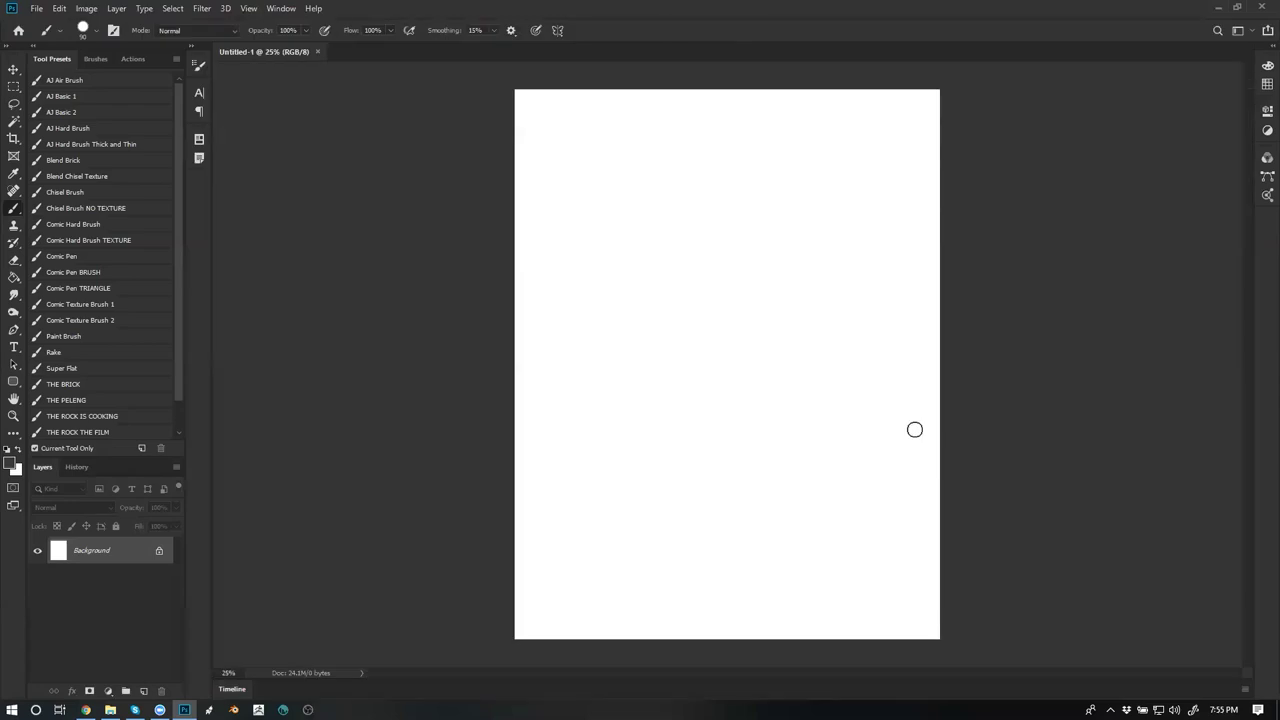
# Paste the bust capture and fill the surrounding canvas with the dark grey foreground colour
pyautogui.hotkey('ctrl', 'v')
pyautogui.press('g')
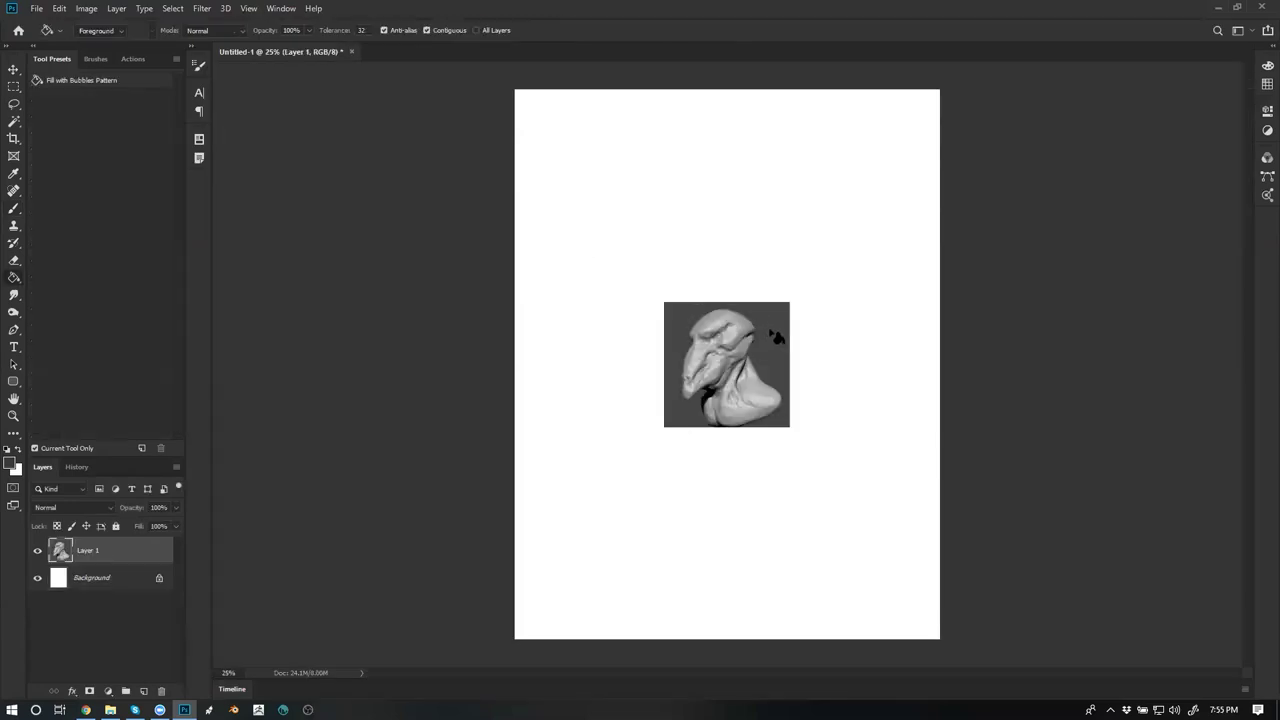
pyautogui.click(798, 338)
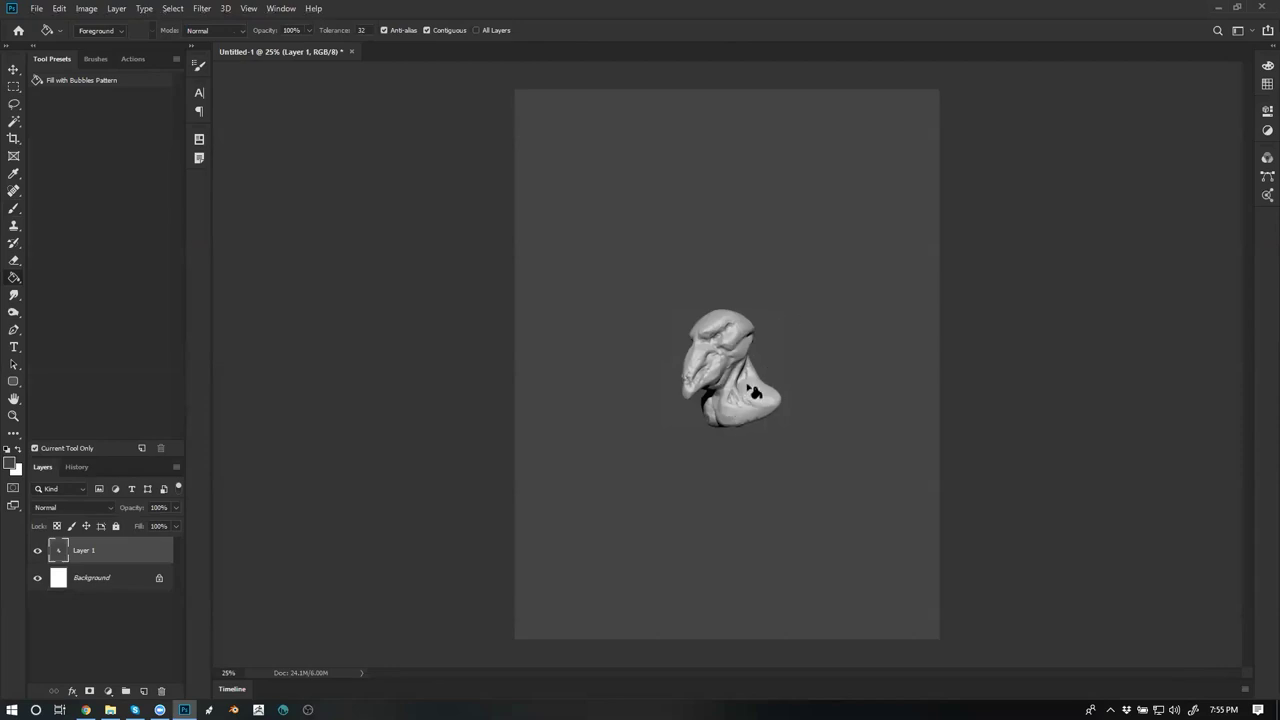
# Try to enlarge the layer with the pasted bust using Free Transform
pyautogui.press('z')
pyautogui.keyDown('alt'); pyautogui.click(732, 401); pyautogui.keyUp('alt')
pyautogui.keyDown('alt'); pyautogui.click(737, 391); pyautogui.keyUp('alt')
pyautogui.keyDown('alt'); pyautogui.click(743, 380); pyautogui.keyUp('alt')
pyautogui.hotkey('ctrl', 't')
pyautogui.keyDown('alt'); pyautogui.moveTo(802, 273); pyautogui.dragTo(1037, 127); pyautogui.keyUp('alt')
pyautogui.press('Return')
pyautogui.press('g')
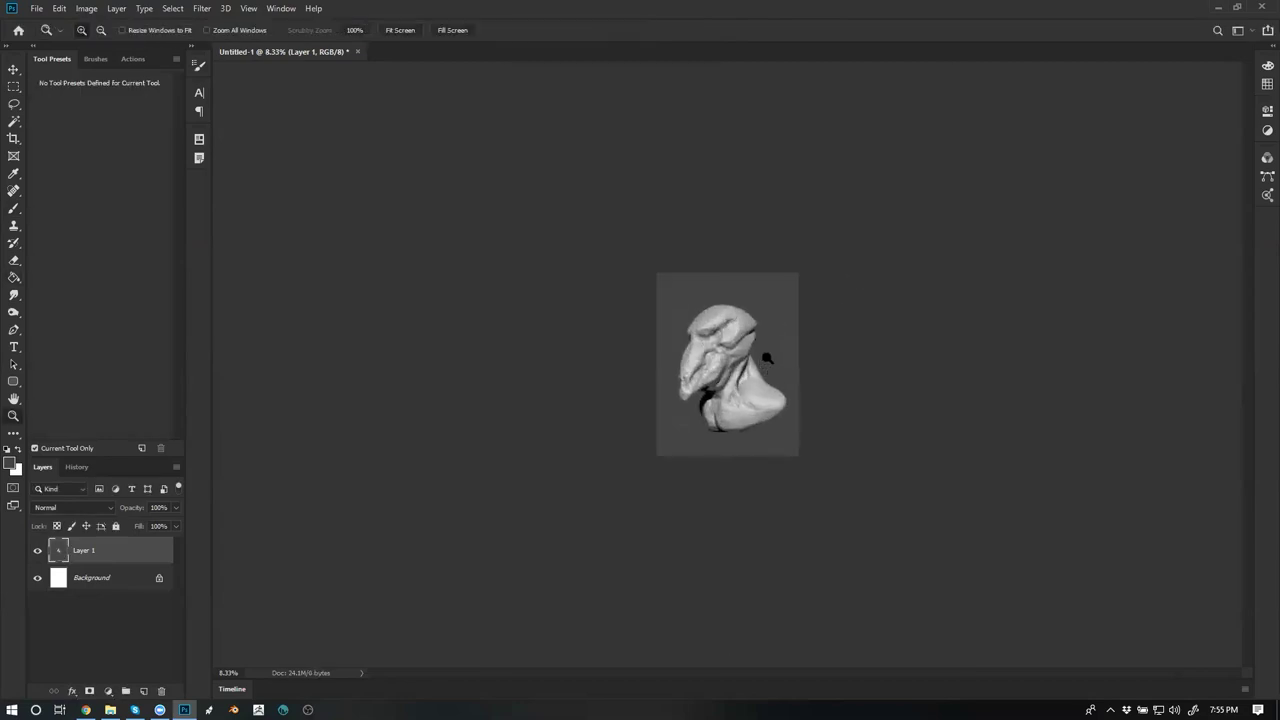
# Undo the enlargement, the grey fill and the pasted layer
pyautogui.press('z')
pyautogui.click(767, 357)
pyautogui.click(763, 347)
pyautogui.click(759, 336)
pyautogui.hotkey('ctrl', 'alt', 'z')
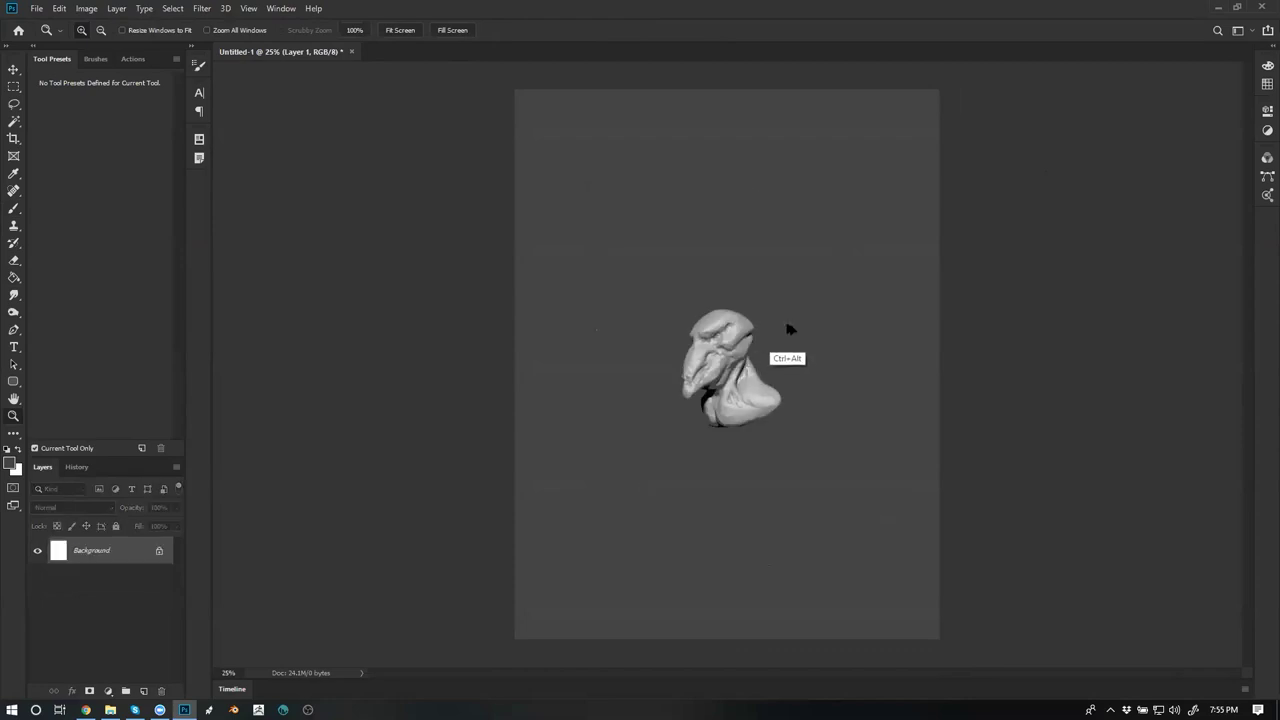
pyautogui.hotkey('ctrl', 'alt', 'z')
pyautogui.hotkey('ctrl', 'alt', 'z')
# Paste the bust capture again and fill the area around it with dark grey
pyautogui.hotkey('ctrl', 'v')
pyautogui.press('g')
pyautogui.click(796, 364)
# Scale the bust layer to about 295% with Free Transform and move it up on the page
pyautogui.press('z')
pyautogui.keyDown('alt'); pyautogui.click(764, 403); pyautogui.keyUp('alt')
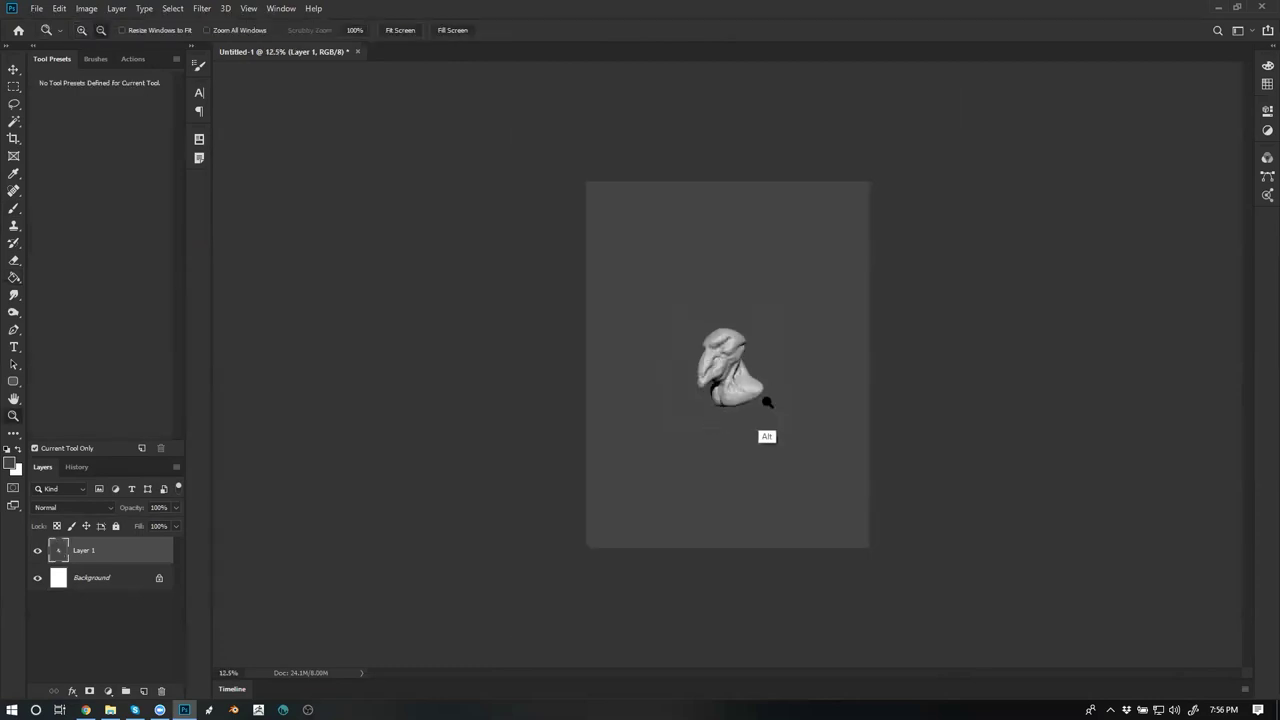
pyautogui.keyDown('alt'); pyautogui.click(766, 400); pyautogui.keyUp('alt')
pyautogui.keyDown('alt'); pyautogui.click(766, 400); pyautogui.keyUp('alt')
pyautogui.keyDown('alt'); pyautogui.click(766, 400); pyautogui.keyUp('alt')
pyautogui.hotkey('ctrl', 't')
pyautogui.moveTo(782, 294); pyautogui.dragTo(922, 205)
pyautogui.moveTo(773, 365); pyautogui.dragTo(773, 344)
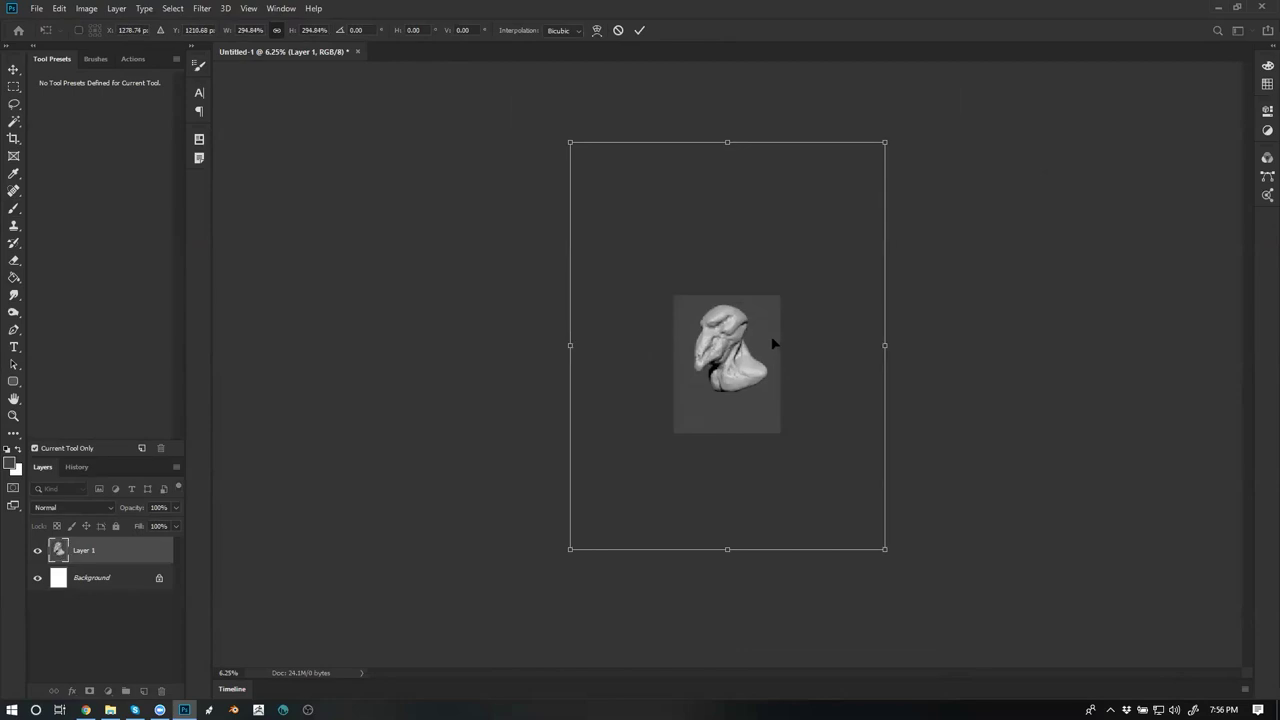
pyautogui.press('Return')
# Choose the Blend Chisel Texture brush preset and reset the colours to default black and white
pyautogui.click(756, 368)
pyautogui.click(756, 368)
pyautogui.click(754, 370)
pyautogui.click(752, 372)
pyautogui.press('b')
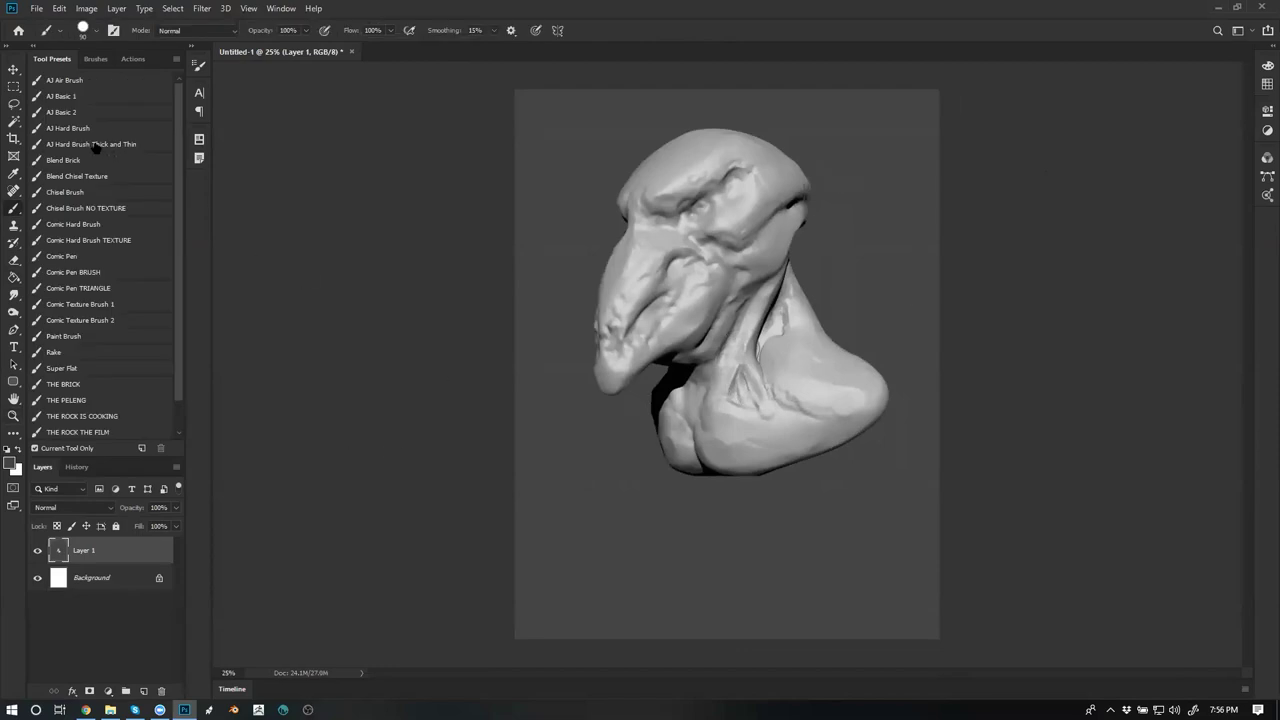
pyautogui.click(104, 176)
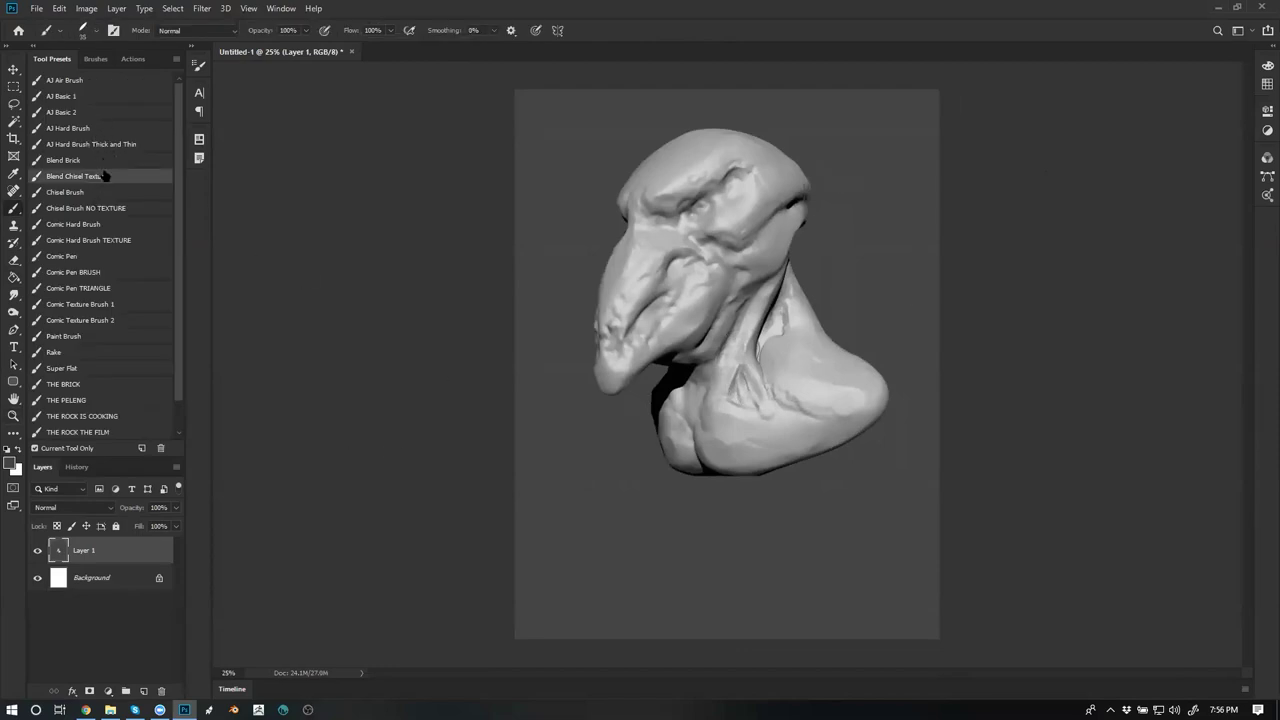
pyautogui.press('d')
# Paint broad black test strokes over the shoulder and the background below it, adjusting the brush size between strokes
pyautogui.press(']')
pyautogui.moveTo(868, 387); pyautogui.dragTo(812, 420)
pyautogui.press(']')
pyautogui.press(']')
pyautogui.press(']')
pyautogui.press(']')
pyautogui.press(']')
pyautogui.press(']')
pyautogui.press(']')
pyautogui.press(']')
pyautogui.press(']')
pyautogui.press(']')
pyautogui.press(']')
pyautogui.press(']')
pyautogui.press(']')
pyautogui.press(']')
pyautogui.press(']')
pyautogui.press('[')
pyautogui.press('[')
pyautogui.moveTo(811, 477); pyautogui.dragTo(794, 494)
pyautogui.press('[')
pyautogui.press('[')
pyautogui.press('[')
pyautogui.press('[')
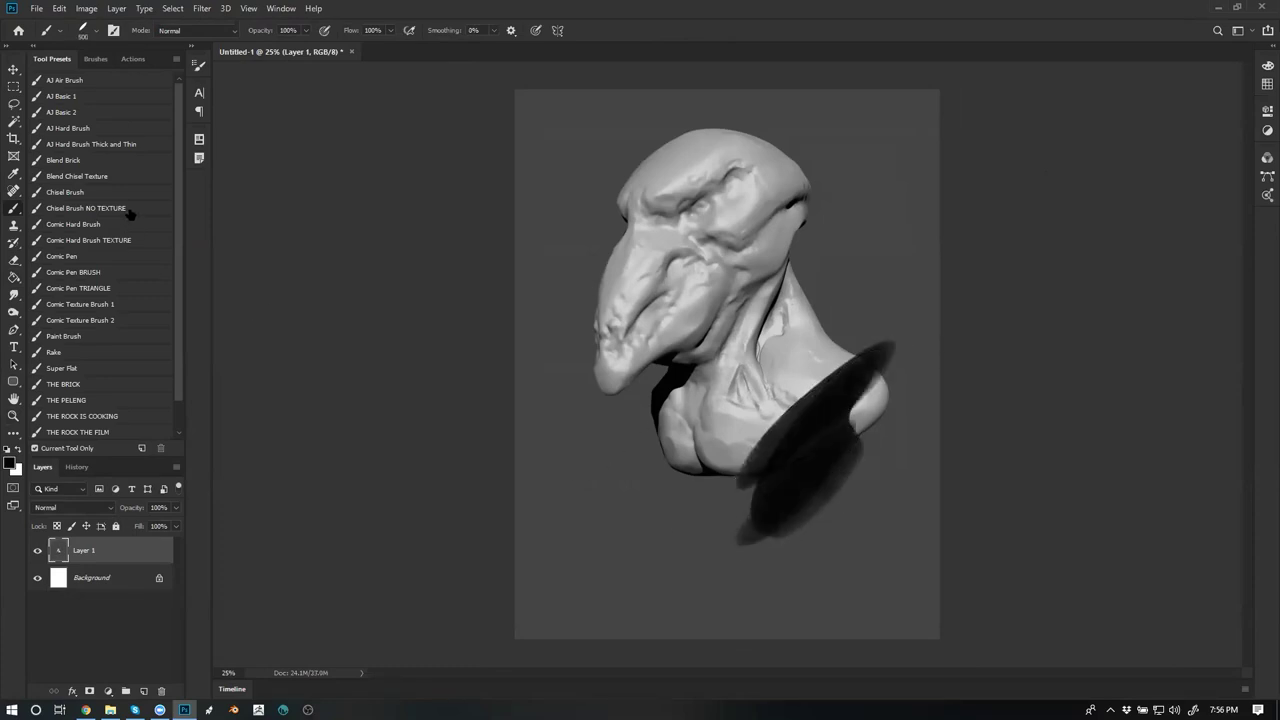
# Choose the Chisel Brush NO TEXTURE preset, enlarge the brush and paint dark strokes over the far shoulder and lower chest
pyautogui.click(110, 208)
pyautogui.moveTo(652, 398)
pyautogui.mouseDown()
pyautogui.moveTo(602, 512)
pyautogui.moveTo(648, 482)
pyautogui.moveTo(666, 544)
pyautogui.mouseUp()
pyautogui.press(']')
pyautogui.press(']')
pyautogui.press(']')
pyautogui.press(']')
pyautogui.moveTo(636, 490); pyautogui.dragTo(630, 556)
pyautogui.moveTo(602, 474); pyautogui.dragTo(622, 556)
pyautogui.keyDown('alt'); pyautogui.click(685, 443); pyautogui.keyUp('alt')
pyautogui.moveTo(666, 404); pyautogui.dragTo(668, 476)
pyautogui.moveTo(646, 414); pyautogui.dragTo(650, 484)
pyautogui.moveTo(654, 472)
pyautogui.mouseDown()
pyautogui.moveTo(662, 518)
pyautogui.moveTo(673, 490)
pyautogui.mouseUp()
# Repaint the lower chest with sampled greys and cut in the near lapel's edge with a dark diagonal stroke
pyautogui.keyDown('alt'); pyautogui.click(697, 471); pyautogui.keyUp('alt')
pyautogui.keyDown('alt'); pyautogui.click(726, 429); pyautogui.keyUp('alt')
pyautogui.moveTo(703, 420)
pyautogui.mouseDown()
pyautogui.moveTo(694, 506)
pyautogui.moveTo(706, 522)
pyautogui.mouseUp()
pyautogui.press('[')
pyautogui.moveTo(722, 456); pyautogui.dragTo(704, 525)
pyautogui.moveTo(704, 525)
pyautogui.mouseDown()
pyautogui.moveTo(790, 438)
pyautogui.moveTo(763, 452)
pyautogui.mouseUp()
pyautogui.keyDown('alt'); pyautogui.click(763, 453); pyautogui.keyUp('alt')
pyautogui.press('[')
pyautogui.moveTo(690, 422); pyautogui.dragTo(687, 522)
pyautogui.moveTo(692, 466); pyautogui.dragTo(688, 518)
pyautogui.keyDown('alt'); pyautogui.click(714, 468); pyautogui.keyUp('alt')
pyautogui.moveTo(698, 424)
pyautogui.mouseDown()
pyautogui.moveTo(693, 510)
pyautogui.moveTo(760, 464)
pyautogui.mouseUp()
pyautogui.keyDown('alt'); pyautogui.click(816, 432); pyautogui.keyUp('alt')
pyautogui.moveTo(804, 422)
pyautogui.mouseDown()
pyautogui.moveTo(714, 514)
pyautogui.moveTo(794, 424)
pyautogui.mouseUp()
pyautogui.moveTo(806, 404)
pyautogui.mouseDown()
pyautogui.moveTo(680, 558)
pyautogui.moveTo(720, 528)
pyautogui.mouseUp()
# Flip the canvas horizontally and block in the jacket's lapels, shoulder and sleeve with broad black strokes
pyautogui.hotkey('ctrl', 'shift', 'h')
pyautogui.press('[')
pyautogui.moveTo(825, 432); pyautogui.dragTo(812, 538)
pyautogui.moveTo(571, 358)
pyautogui.mouseDown()
pyautogui.moveTo(493, 387)
pyautogui.moveTo(548, 380)
pyautogui.moveTo(583, 501)
pyautogui.moveTo(690, 573)
pyautogui.mouseUp()
pyautogui.press(']')
pyautogui.press(']')
pyautogui.press(']')
pyautogui.press(']')
pyautogui.press(']')
pyautogui.moveTo(545, 450); pyautogui.dragTo(702, 616)
# Try out a raised black collar behind the neck with a smaller brush and undo the strokes
pyautogui.press('[')
pyautogui.press('[')
pyautogui.press('[')
pyautogui.moveTo(570, 343)
pyautogui.mouseDown()
pyautogui.moveTo(547, 352)
pyautogui.moveTo(627, 269)
pyautogui.moveTo(652, 269)
pyautogui.moveTo(615, 322)
pyautogui.mouseUp()
pyautogui.moveTo(658, 270)
pyautogui.mouseDown()
pyautogui.moveTo(600, 353)
pyautogui.moveTo(588, 342)
pyautogui.mouseUp()
pyautogui.press('[')
pyautogui.moveTo(647, 264)
pyautogui.mouseDown()
pyautogui.moveTo(655, 252)
pyautogui.moveTo(608, 288)
pyautogui.moveTo(642, 240)
pyautogui.moveTo(564, 346)
pyautogui.moveTo(660, 262)
pyautogui.moveTo(596, 351)
pyautogui.mouseUp()
pyautogui.hotkey('ctrl', 'z')
pyautogui.hotkey('ctrl', 'z')
pyautogui.hotkey('ctrl', 'z')
pyautogui.hotkey('ctrl', 'z')
pyautogui.hotkey('ctrl', 'z')
pyautogui.hotkey('ctrl', 'z')
# Paint a raised black collar behind the neck, add a dark band across the neck and darken the far lapel's inner edge
pyautogui.moveTo(632, 288); pyautogui.dragTo(580, 346)
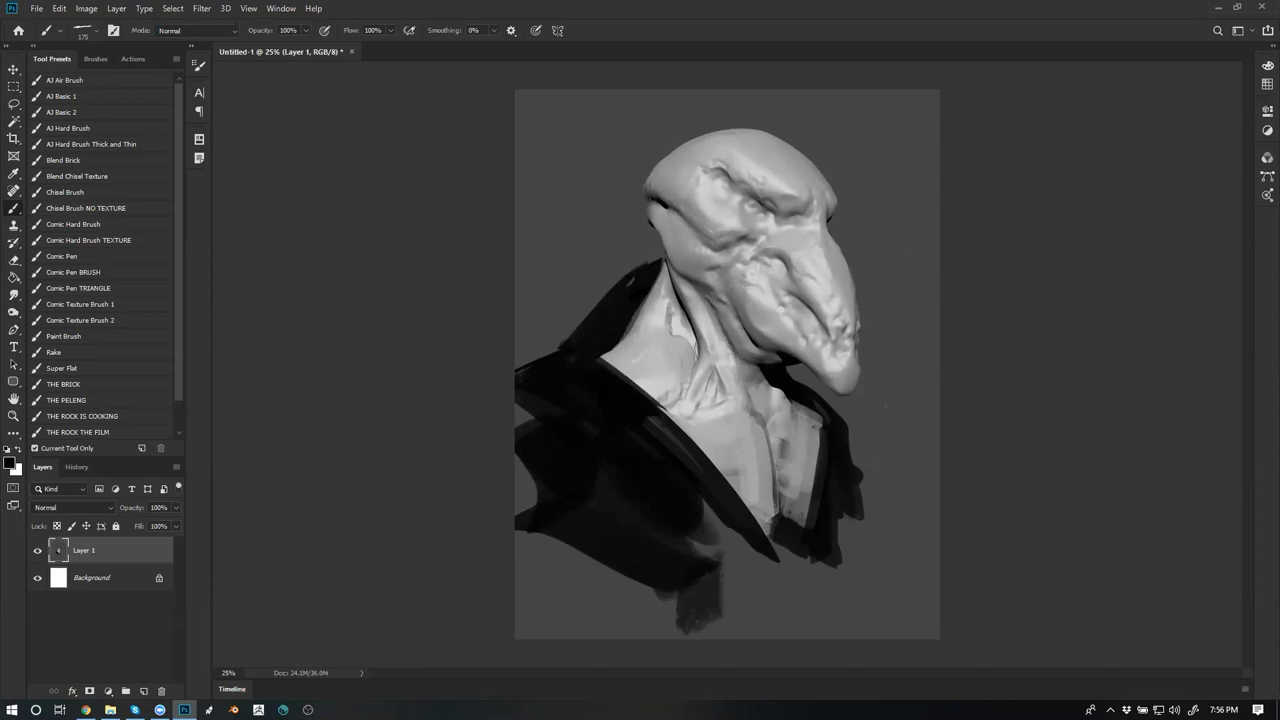
pyautogui.moveTo(638, 332); pyautogui.dragTo(657, 404)
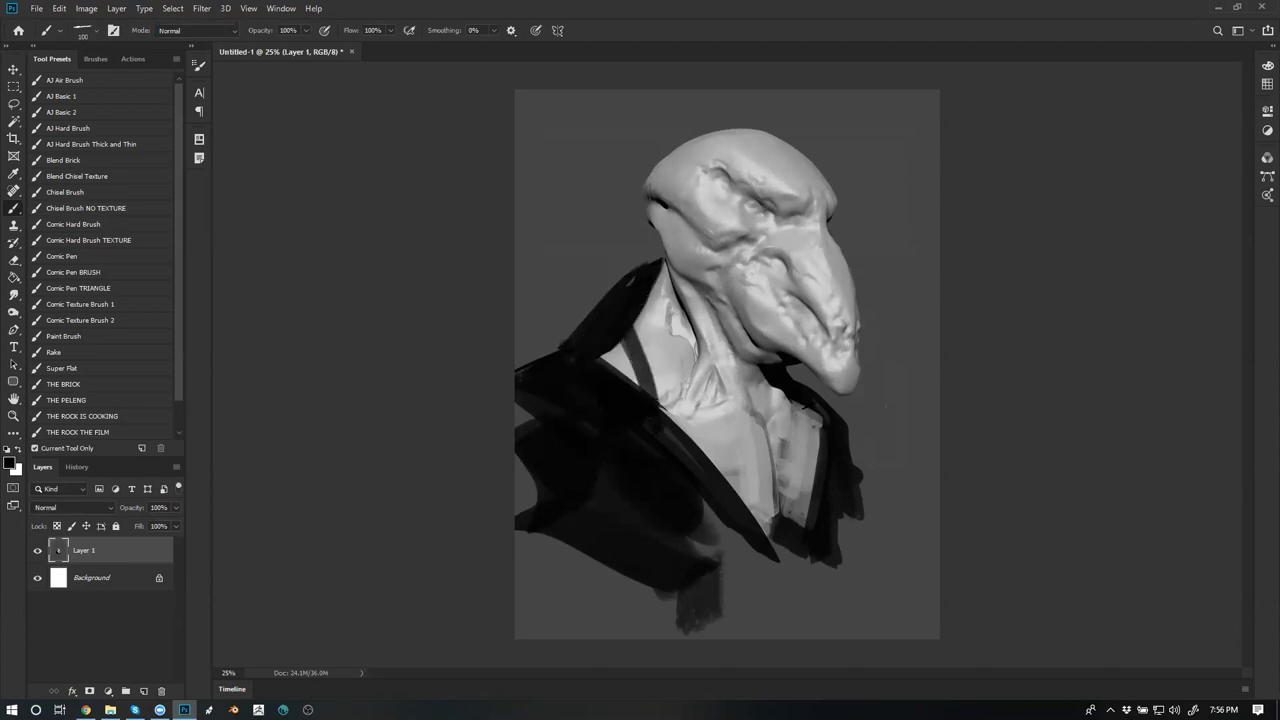
pyautogui.press('[')
pyautogui.moveTo(804, 410); pyautogui.dragTo(823, 451)
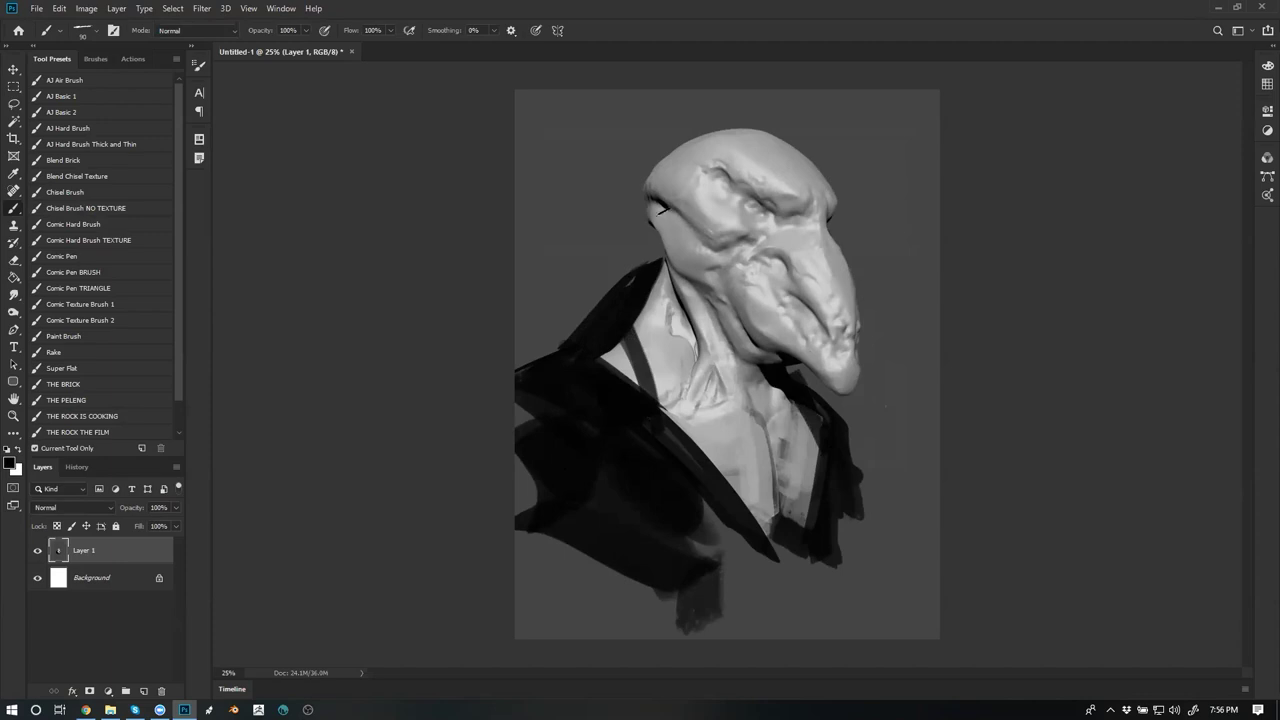
# Flip the canvas horizontally and paint dark pupils in both eyes and a crease where the brow meets the beak
pyautogui.hotkey('ctrl', 'shift', 'h')
pyautogui.moveTo(699, 207); pyautogui.dragTo(698, 211)
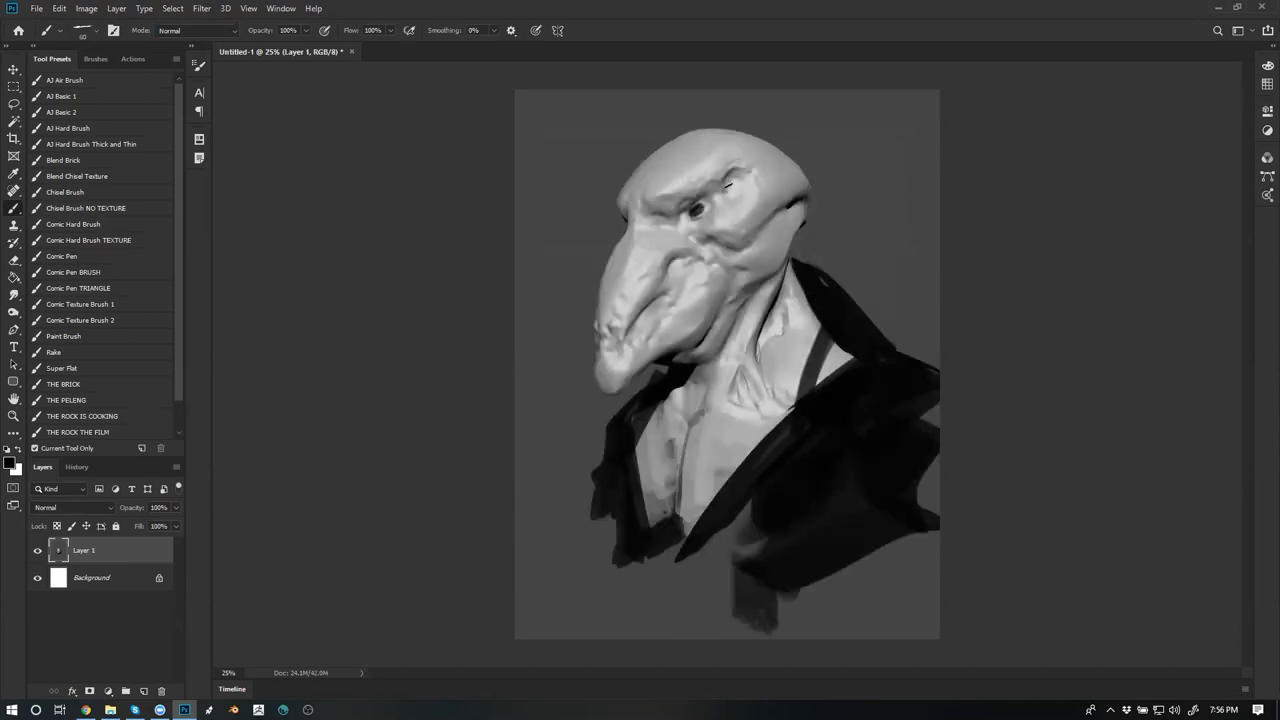
pyautogui.keyDown('alt'); pyautogui.click(720, 207); pyautogui.keyUp('alt')
pyautogui.keyDown('alt'); pyautogui.click(697, 209); pyautogui.keyUp('alt')
pyautogui.moveTo(642, 194); pyautogui.dragTo(645, 217)
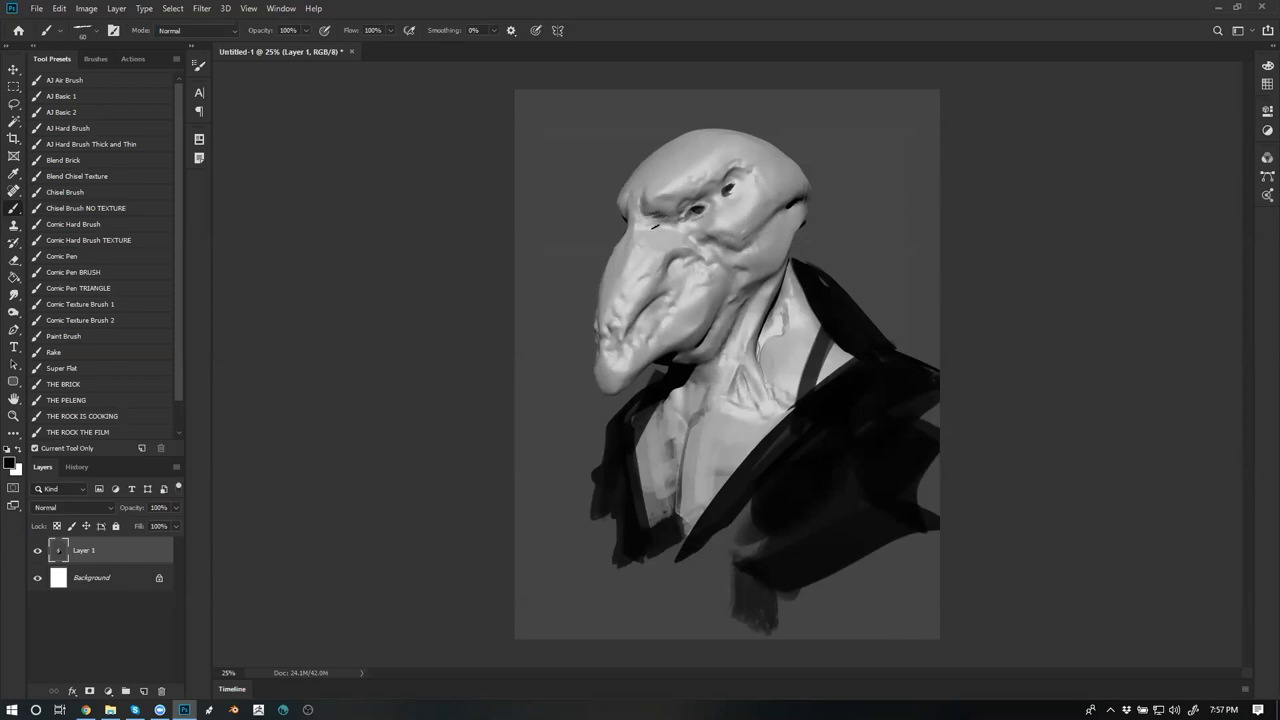
# Paint dark creases around the upper end of the mouth line, flipping the canvas horizontally to work from both sides
pyautogui.moveTo(676, 259)
pyautogui.mouseDown()
pyautogui.moveTo(640, 273)
pyautogui.moveTo(655, 276)
pyautogui.mouseUp()
pyautogui.keyDown('alt'); pyautogui.click(652, 254); pyautogui.keyUp('alt')
pyautogui.hotkey('ctrl', 'shift', 'h')
pyautogui.keyDown('alt'); pyautogui.click(790, 262); pyautogui.keyUp('alt')
pyautogui.moveTo(787, 247); pyautogui.dragTo(777, 253)
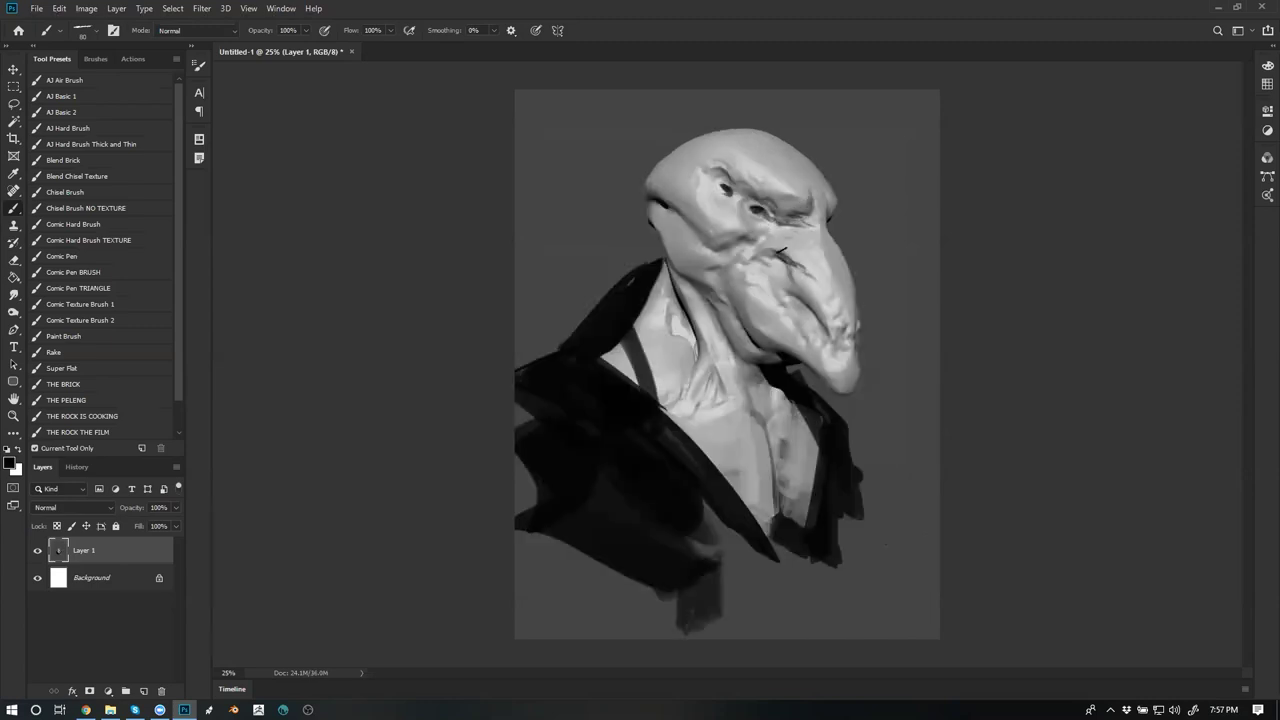
pyautogui.press('h')
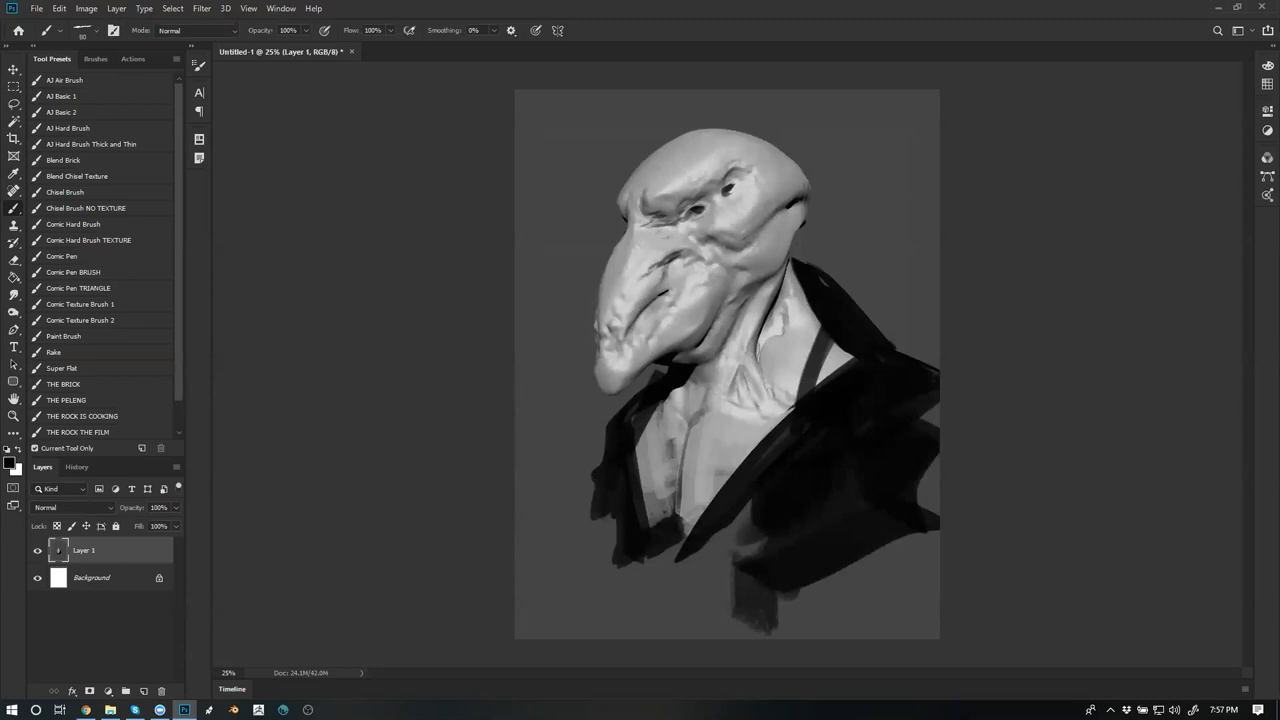
pyautogui.moveTo(689, 262)
pyautogui.mouseDown()
pyautogui.moveTo(664, 289)
pyautogui.moveTo(722, 259)
pyautogui.mouseUp()
# Adjust the brush size and repaint the planes of the beak, brow and eye area with sampled light greys
pyautogui.press(']')
pyautogui.press(']')
pyautogui.press(']')
pyautogui.press(']')
pyautogui.press(']')
pyautogui.press(']')
pyautogui.press('[')
pyautogui.press('[')
pyautogui.press('[')
pyautogui.press('h')
pyautogui.press('h')
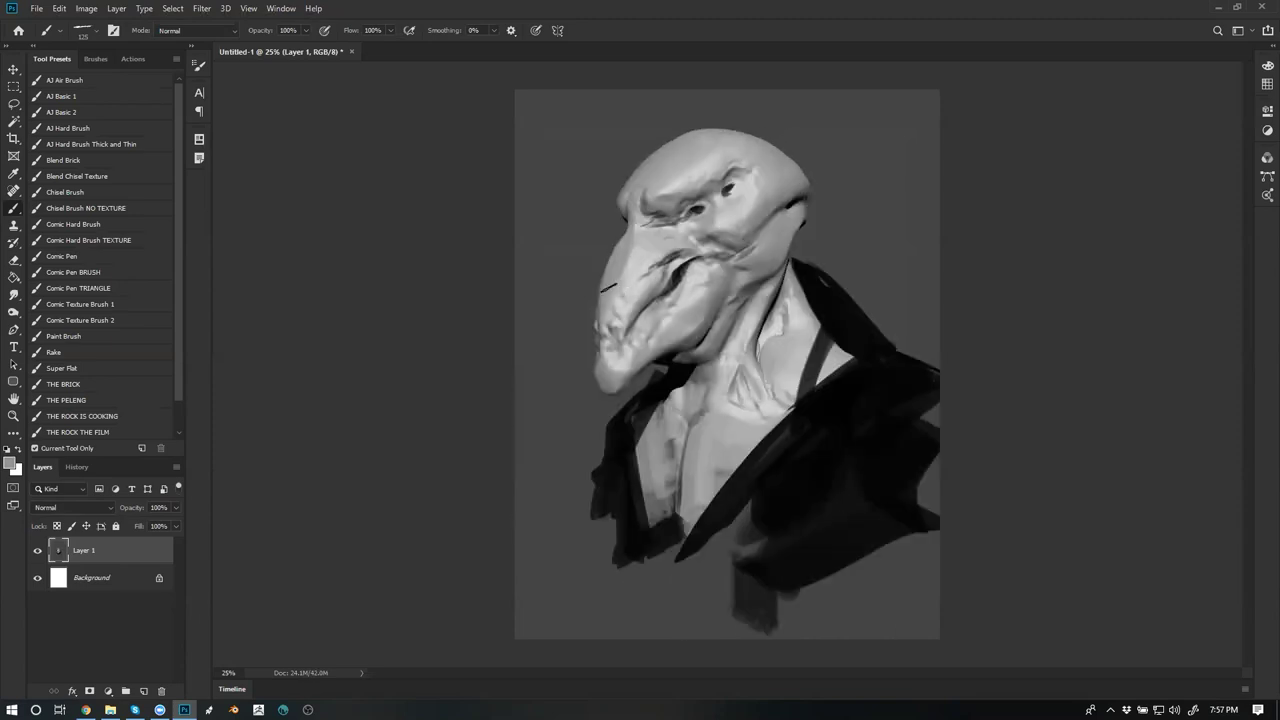
pyautogui.moveTo(628, 263)
pyautogui.mouseDown()
pyautogui.moveTo(615, 303)
pyautogui.moveTo(627, 266)
pyautogui.mouseUp()
pyautogui.keyDown('alt'); pyautogui.click(617, 298); pyautogui.keyUp('alt')
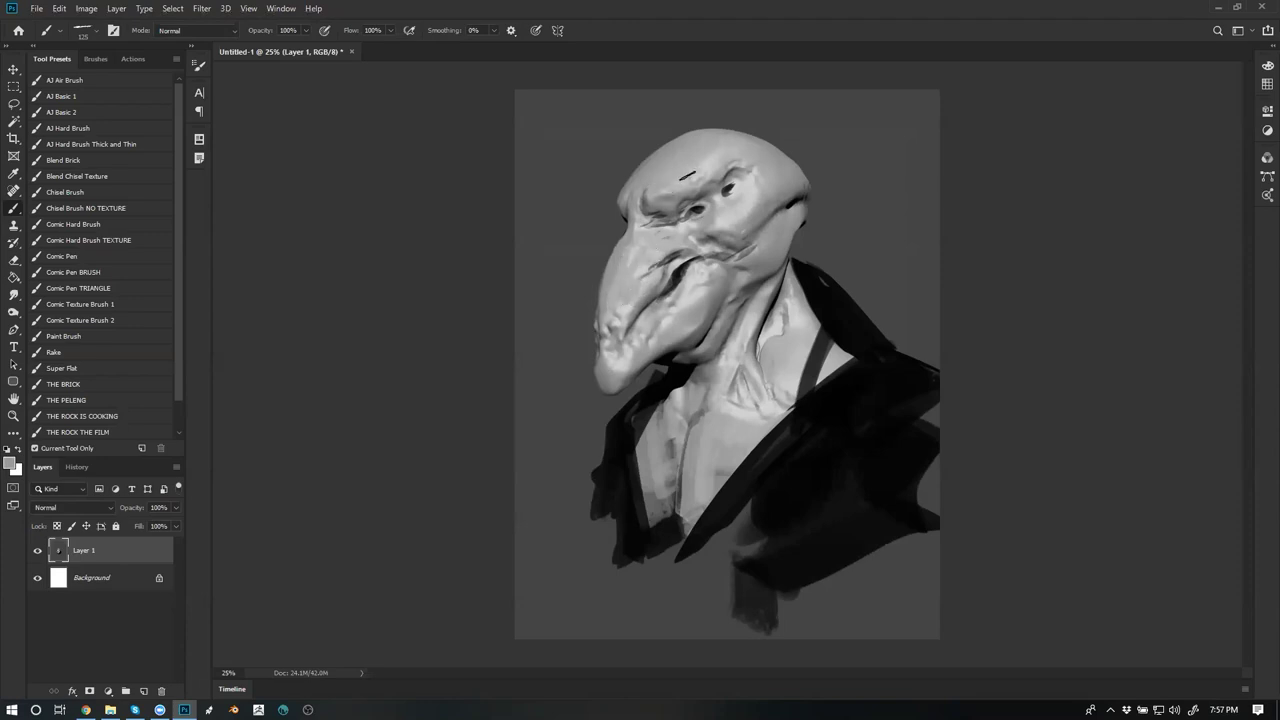
pyautogui.moveTo(739, 204); pyautogui.dragTo(750, 187)
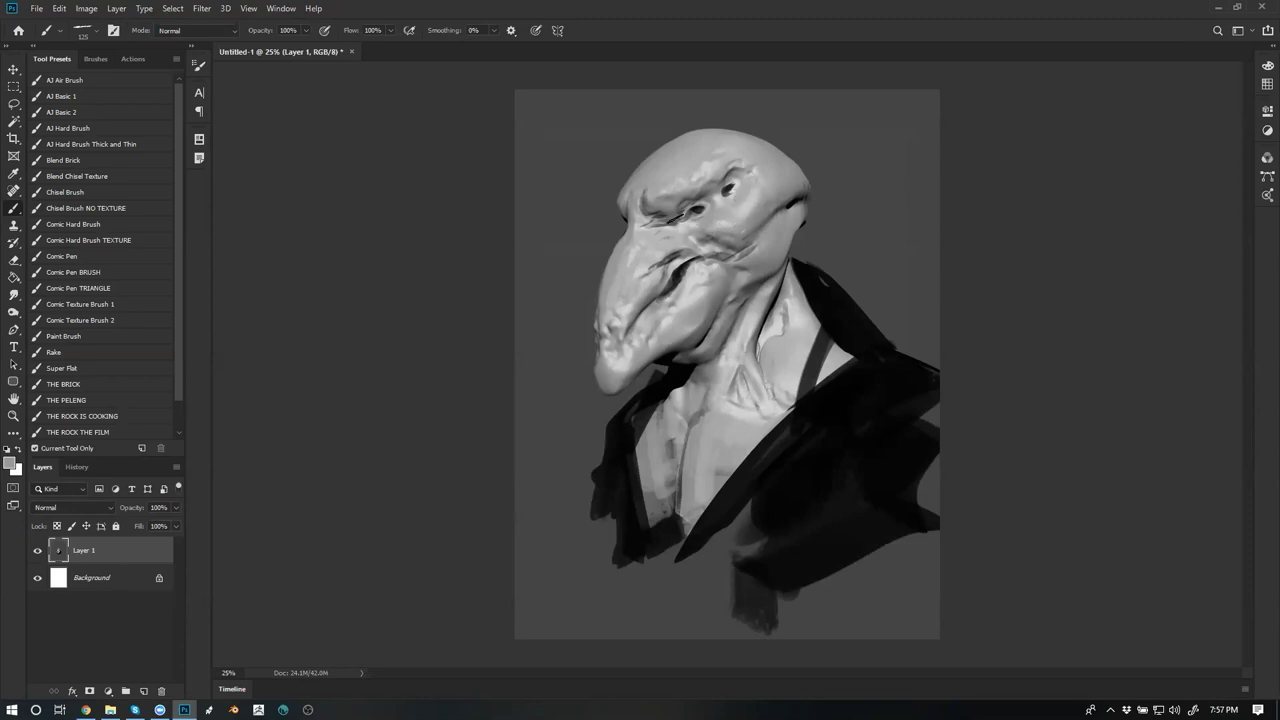
# Reset to black, darken the mouth opening along the beak and pick out small teeth with a finer brush
pyautogui.press('d')
pyautogui.moveTo(637, 226)
pyautogui.mouseDown()
pyautogui.moveTo(642, 211)
pyautogui.moveTo(640, 239)
pyautogui.moveTo(642, 222)
pyautogui.moveTo(685, 274)
pyautogui.moveTo(665, 274)
pyautogui.moveTo(633, 327)
pyautogui.moveTo(653, 306)
pyautogui.mouseUp()
pyautogui.keyDown('alt'); pyautogui.click(640, 248); pyautogui.keyUp('alt')
pyautogui.keyDown('alt'); pyautogui.click(684, 268); pyautogui.keyUp('alt')
pyautogui.press('[')
pyautogui.press('[')
pyautogui.press('[')
pyautogui.press('[')
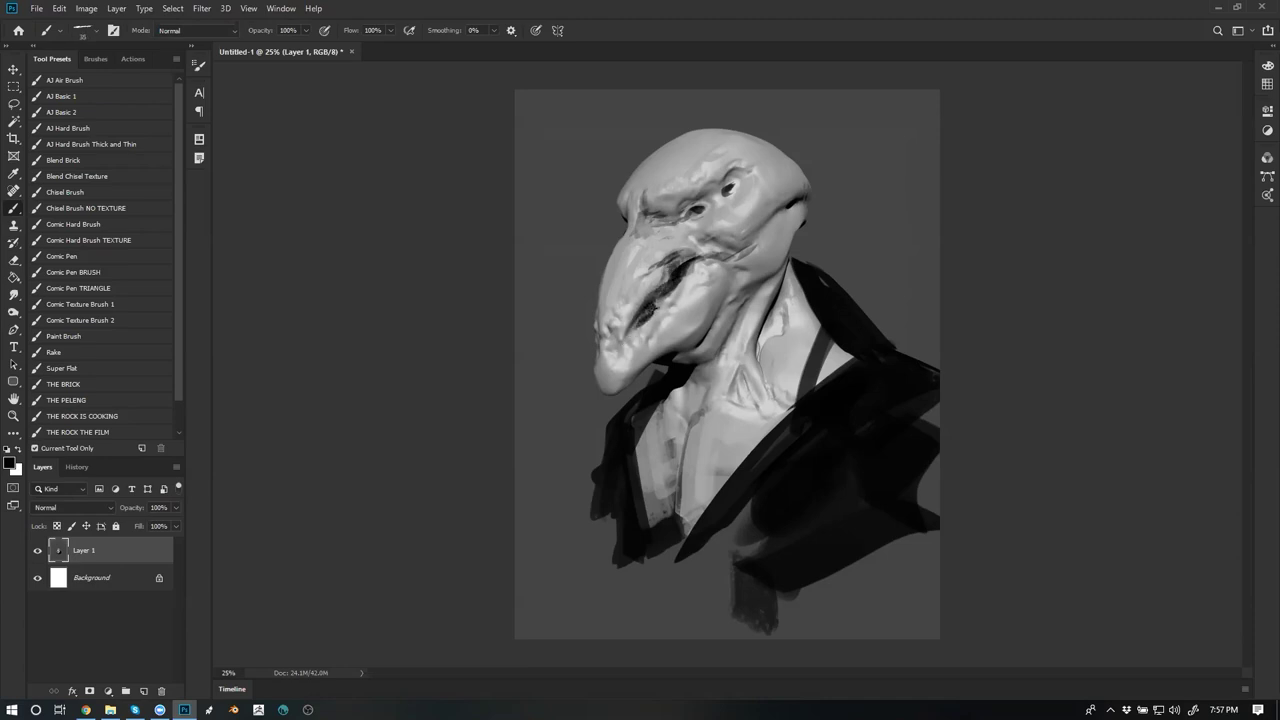
pyautogui.keyDown('alt'); pyautogui.click(687, 286); pyautogui.keyUp('alt')
pyautogui.press(']')
pyautogui.press(']')
# Flip the canvas horizontally and darken the jaw's underside and the crease running down the cheek
pyautogui.hotkey('ctrl', 'f')
pyautogui.keyDown('alt'); pyautogui.click(787, 357); pyautogui.keyUp('alt')
pyautogui.moveTo(789, 352); pyautogui.dragTo(765, 349)
pyautogui.press(']')
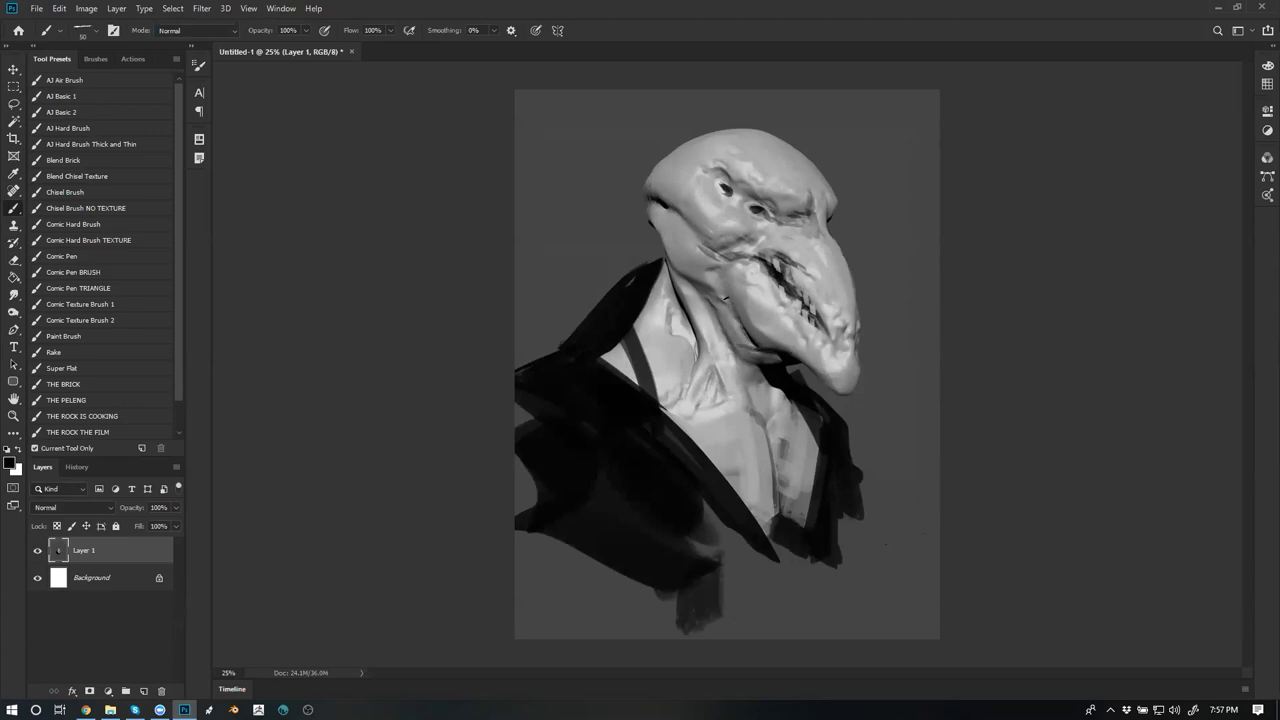
pyautogui.moveTo(724, 297)
pyautogui.mouseDown()
pyautogui.moveTo(718, 268)
pyautogui.moveTo(742, 306)
pyautogui.mouseUp()
pyautogui.keyDown('alt'); pyautogui.click(712, 268); pyautogui.keyUp('alt')
pyautogui.moveTo(700, 243)
pyautogui.mouseDown()
pyautogui.moveTo(746, 314)
pyautogui.moveTo(760, 243)
pyautogui.moveTo(737, 291)
pyautogui.mouseUp()
pyautogui.press(']')
# Flip the canvas horizontally and paint long dark hair strands from the back of the head down over the neck
pyautogui.hotkey('ctrl', 'shift', 'h')
pyautogui.press('[')
pyautogui.press(']')
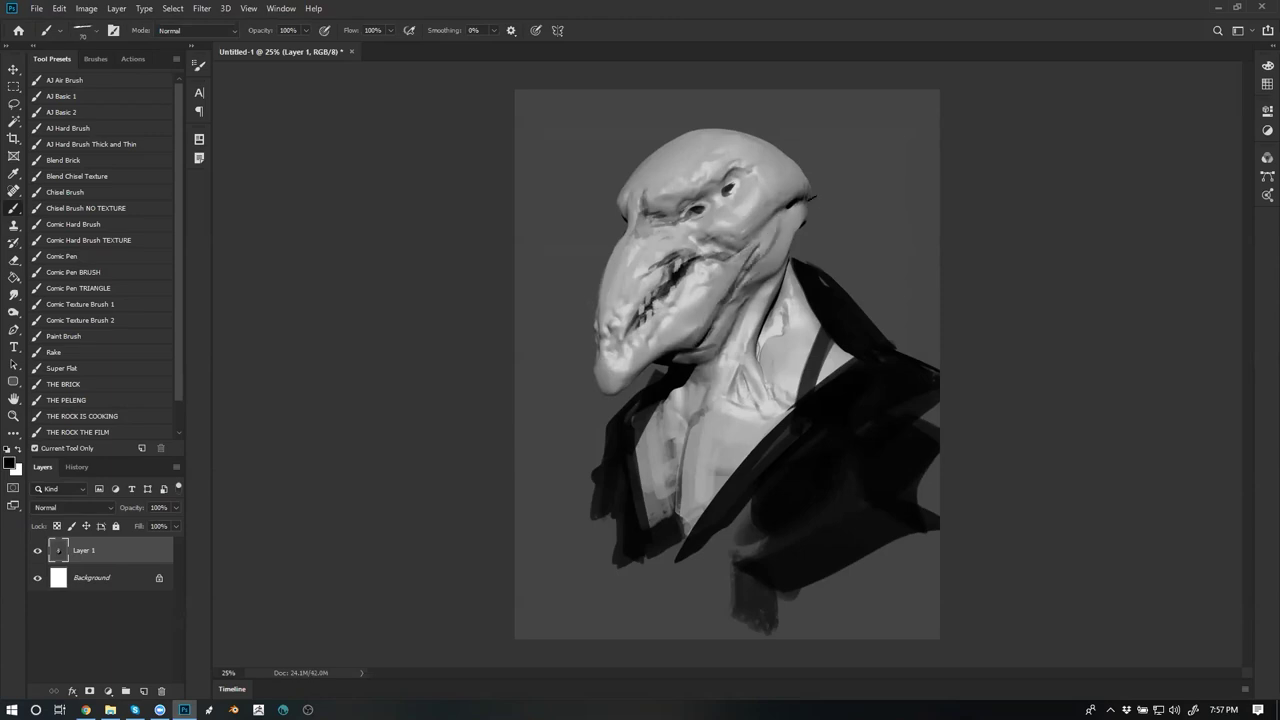
pyautogui.moveTo(811, 181); pyautogui.dragTo(817, 262)
pyautogui.moveTo(806, 197); pyautogui.dragTo(770, 380)
pyautogui.moveTo(798, 228); pyautogui.dragTo(767, 436)
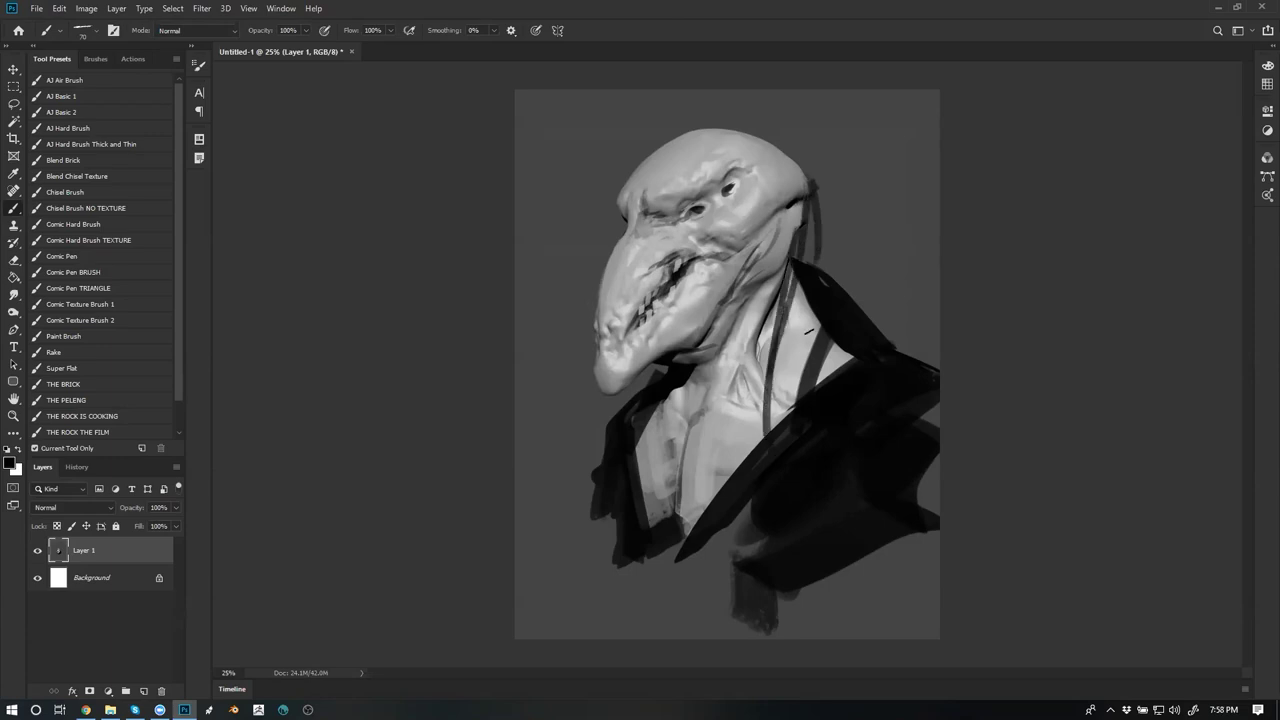
pyautogui.moveTo(805, 222); pyautogui.dragTo(767, 420)
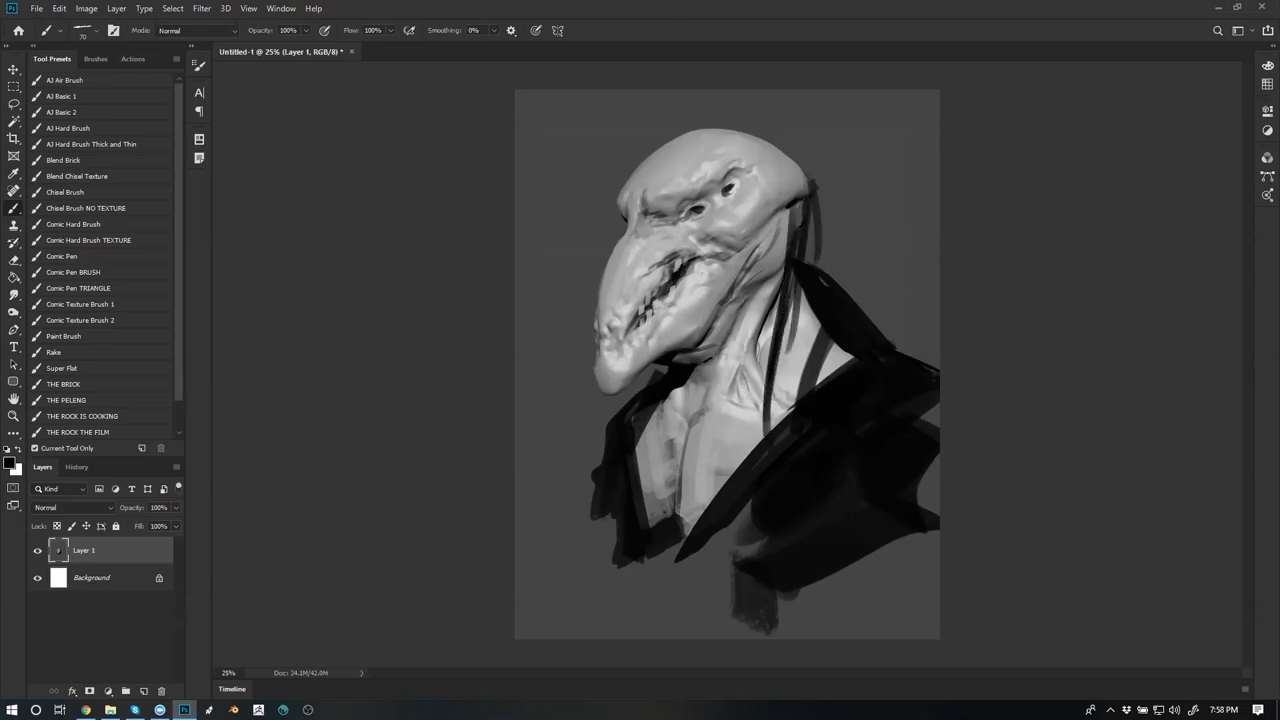
# Add dark strands below the beak on the far side and thicken the hair behind the head with a larger brush
pyautogui.moveTo(656, 365); pyautogui.dragTo(649, 429)
pyautogui.moveTo(664, 366); pyautogui.dragTo(645, 437)
pyautogui.moveTo(645, 370); pyautogui.dragTo(634, 476)
pyautogui.moveTo(647, 410); pyautogui.dragTo(643, 498)
pyautogui.press(']')
pyautogui.press(']')
pyautogui.press(']')
pyautogui.moveTo(787, 212); pyautogui.dragTo(763, 438)
pyautogui.moveTo(797, 236)
pyautogui.mouseDown()
pyautogui.moveTo(780, 414)
pyautogui.moveTo(807, 316)
pyautogui.mouseUp()
pyautogui.moveTo(809, 205); pyautogui.dragTo(828, 274)
# Flip the canvas horizontally and refine the fold between cheek and mouth corner with black and sampled greys
pyautogui.hotkey('ctrl', 'f')
pyautogui.keyDown('alt'); pyautogui.click(753, 307); pyautogui.keyUp('alt')
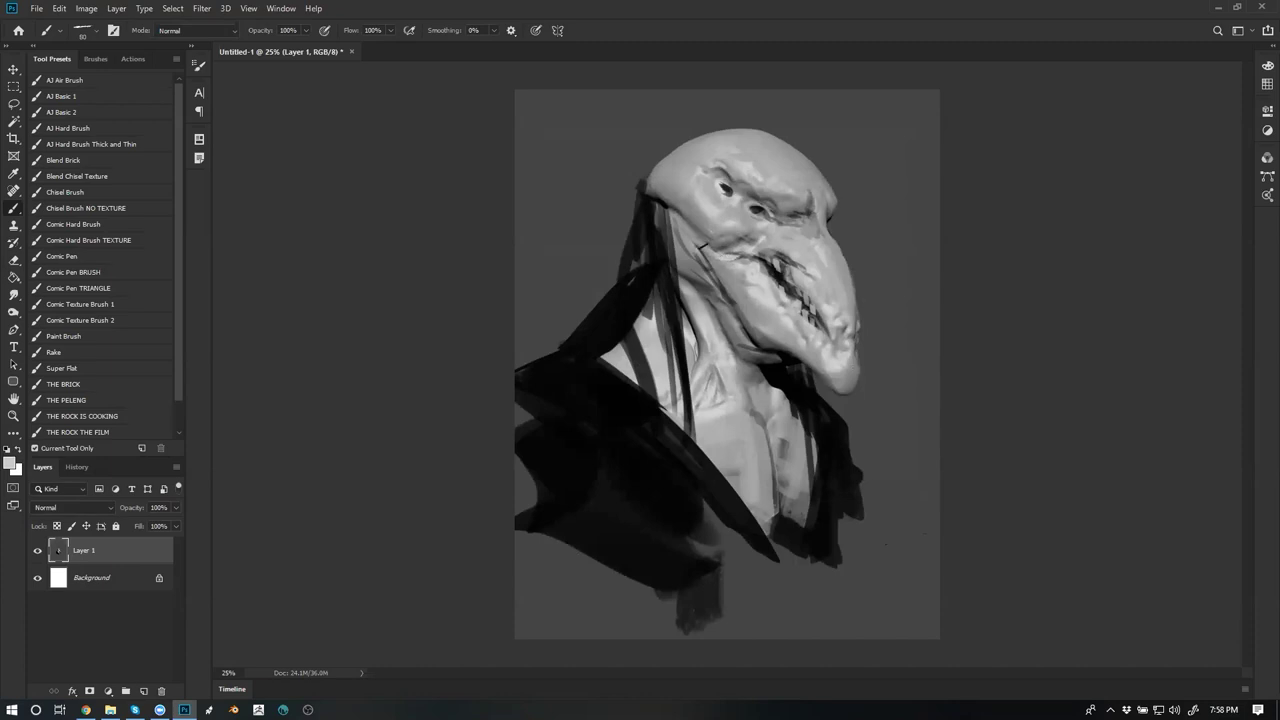
pyautogui.press('d')
pyautogui.moveTo(728, 248); pyautogui.dragTo(756, 251)
pyautogui.keyDown('alt'); pyautogui.click(743, 240); pyautogui.keyUp('alt')
pyautogui.moveTo(734, 246); pyautogui.dragTo(750, 247)
pyautogui.keyDown('alt'); pyautogui.click(768, 259); pyautogui.keyUp('alt')
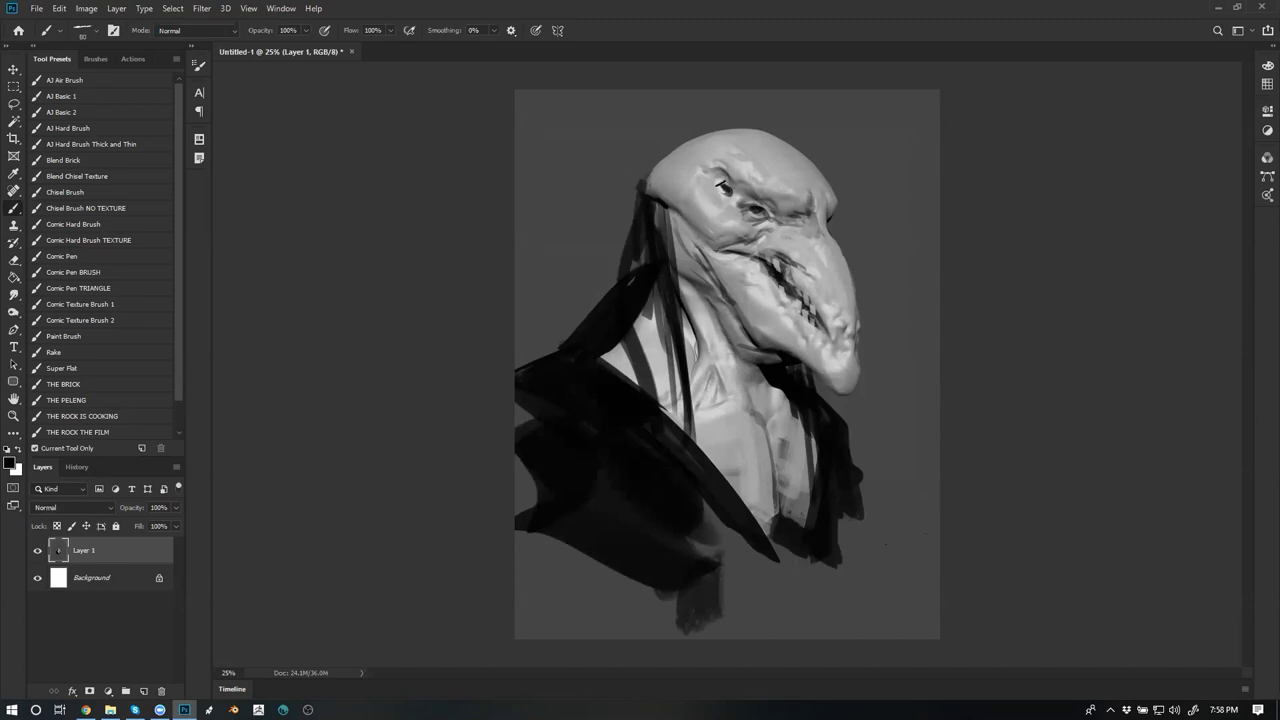
# Darken the socket around the rear eye, then enlarge the brush and paint a grey plane along the beak's ridge
pyautogui.moveTo(713, 184)
pyautogui.mouseDown()
pyautogui.moveTo(724, 171)
pyautogui.moveTo(687, 164)
pyautogui.moveTo(737, 141)
pyautogui.moveTo(673, 162)
pyautogui.moveTo(680, 187)
pyautogui.mouseUp()
pyautogui.keyDown('alt'); pyautogui.click(700, 171); pyautogui.keyUp('alt')
pyautogui.keyDown('alt'); pyautogui.click(692, 158); pyautogui.keyUp('alt')
pyautogui.press(']')
pyautogui.press(']')
pyautogui.press(']')
pyautogui.press(']')
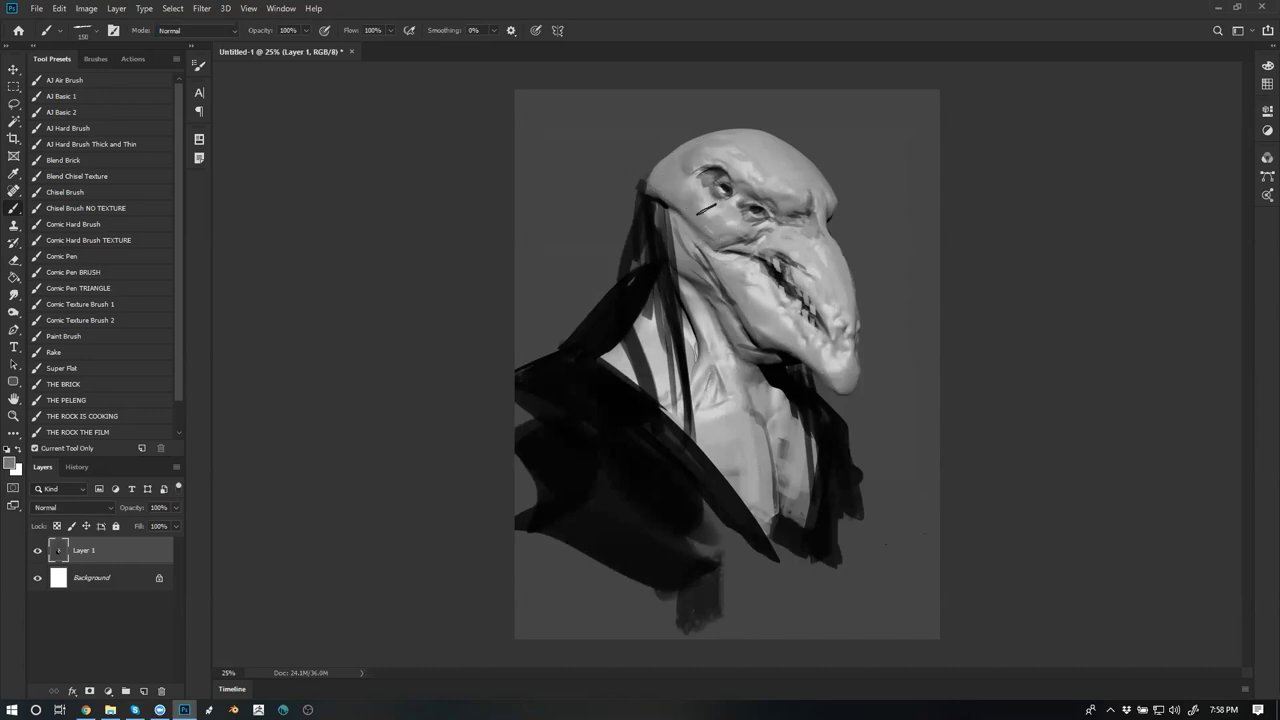
pyautogui.moveTo(811, 249); pyautogui.dragTo(841, 319)
pyautogui.press('[')
pyautogui.press('[')
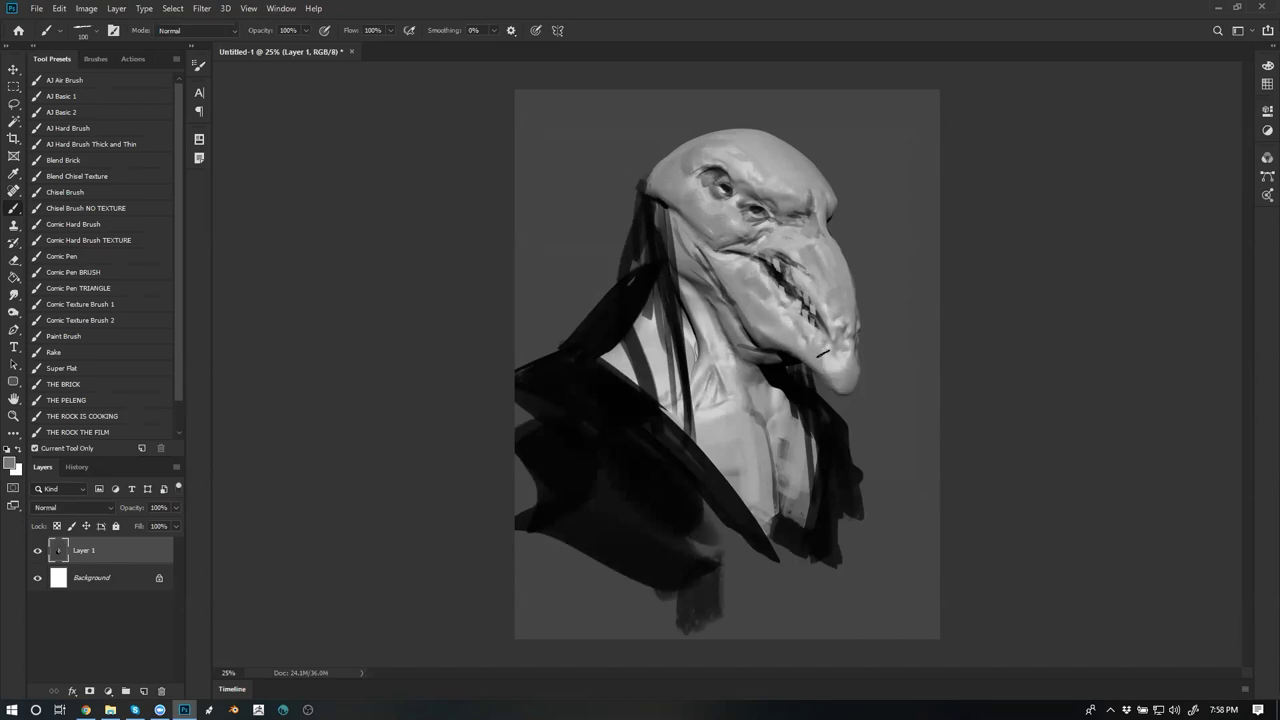
# Flip the canvas horizontally and blend the folds behind the jaw and cheek with sampled greys
pyautogui.hotkey('ctrl', 'shift', 'h')
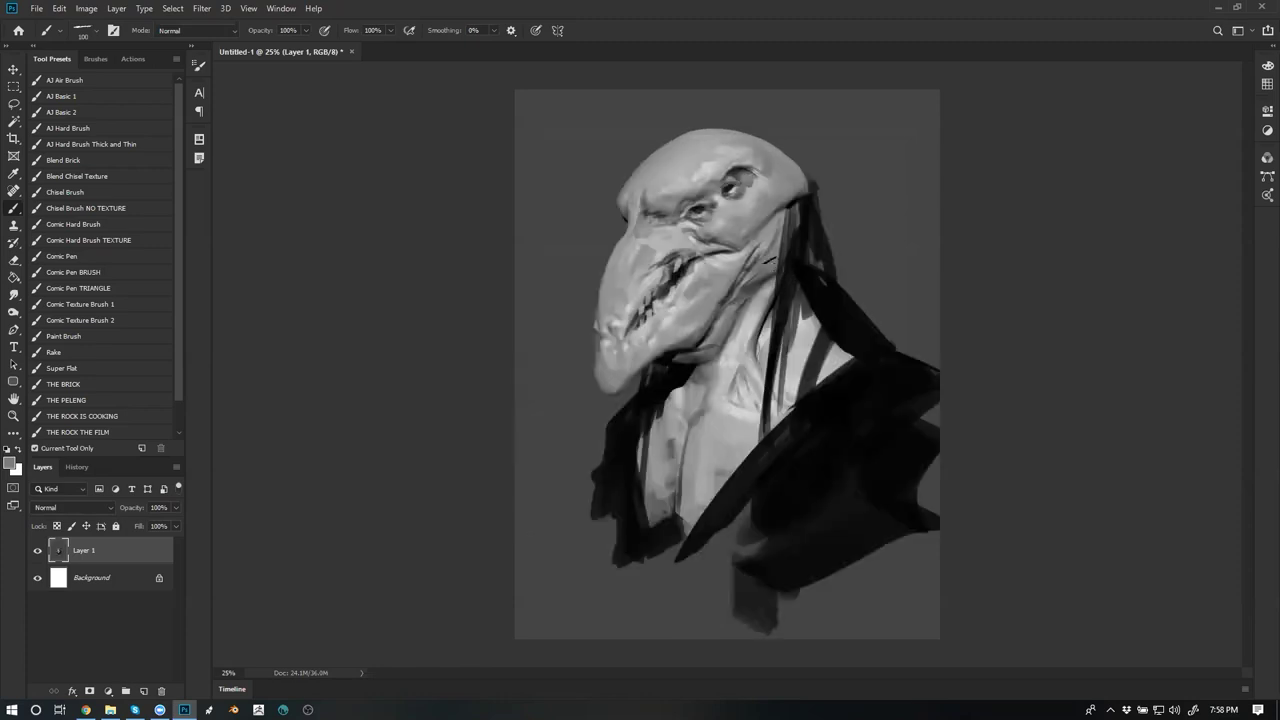
pyautogui.keyDown('alt'); pyautogui.click(750, 295); pyautogui.keyUp('alt')
pyautogui.keyDown('alt'); pyautogui.click(769, 256); pyautogui.keyUp('alt')
pyautogui.moveTo(750, 277)
pyautogui.mouseDown()
pyautogui.moveTo(764, 245)
pyautogui.moveTo(738, 309)
pyautogui.moveTo(769, 287)
pyautogui.mouseUp()
pyautogui.keyDown('alt'); pyautogui.click(738, 253); pyautogui.keyUp('alt')
pyautogui.press(']')
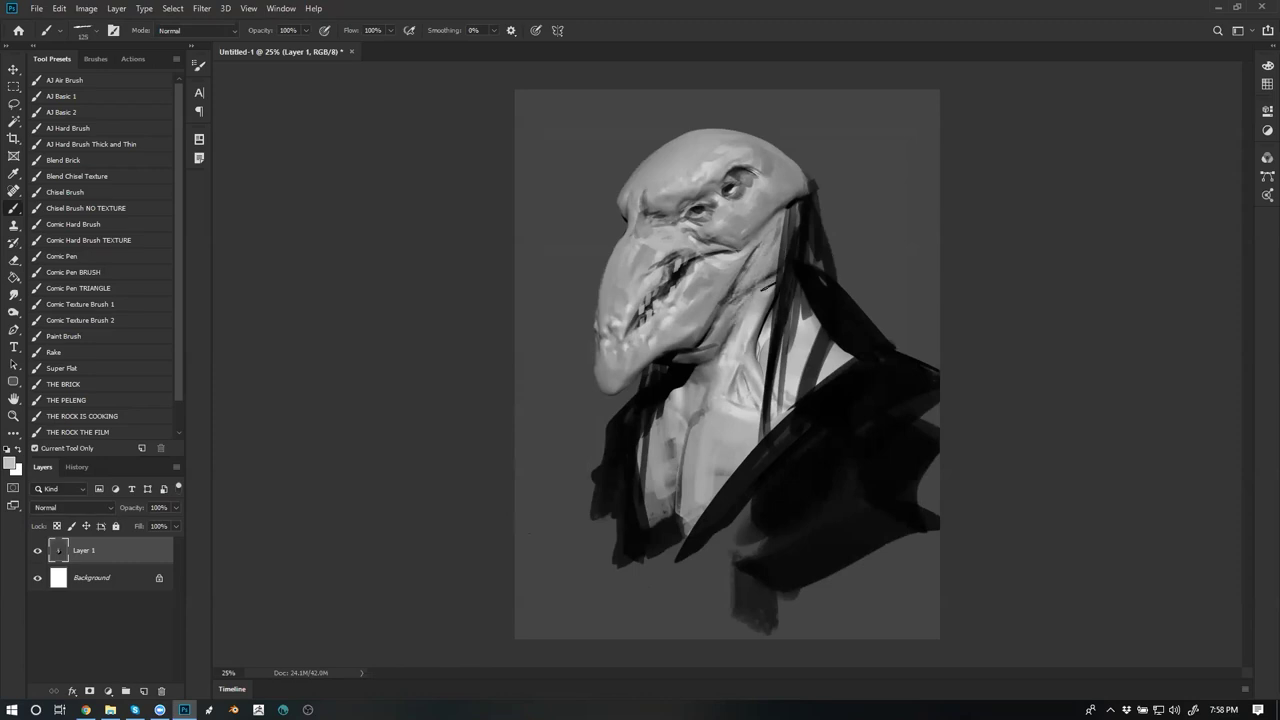
# Shade under the jaw and along the upper neck with sampled greys, flipping the canvas horizontally midway
pyautogui.moveTo(722, 350)
pyautogui.mouseDown()
pyautogui.moveTo(690, 362)
pyautogui.moveTo(696, 384)
pyautogui.moveTo(706, 378)
pyautogui.moveTo(686, 374)
pyautogui.mouseUp()
pyautogui.keyDown('alt'); pyautogui.click(674, 377); pyautogui.keyUp('alt')
pyautogui.keyDown('alt'); pyautogui.click(697, 368); pyautogui.keyUp('alt')
pyautogui.hotkey('ctrl', 'shift', 'h')
pyautogui.keyDown('alt'); pyautogui.click(716, 341); pyautogui.keyUp('alt')
pyautogui.press('[')
pyautogui.moveTo(744, 346)
pyautogui.mouseDown()
pyautogui.moveTo(753, 385)
pyautogui.moveTo(718, 313)
pyautogui.moveTo(710, 379)
pyautogui.mouseUp()
pyautogui.moveTo(695, 328); pyautogui.dragTo(716, 393)
# Darken the jacket edges and add a pointed black shape on the chest, undoing the last stray stroke
pyautogui.keyDown('alt'); pyautogui.click(638, 318); pyautogui.keyUp('alt')
pyautogui.moveTo(647, 304)
pyautogui.mouseDown()
pyautogui.moveTo(632, 342)
pyautogui.moveTo(668, 416)
pyautogui.mouseUp()
pyautogui.moveTo(776, 388); pyautogui.dragTo(816, 463)
pyautogui.moveTo(634, 341); pyautogui.dragTo(645, 376)
pyautogui.moveTo(625, 348); pyautogui.dragTo(642, 388)
pyautogui.moveTo(645, 326)
pyautogui.mouseDown()
pyautogui.moveTo(677, 437)
pyautogui.moveTo(746, 446)
pyautogui.moveTo(739, 454)
pyautogui.mouseUp()
pyautogui.moveTo(811, 473)
pyautogui.mouseDown()
pyautogui.moveTo(792, 433)
pyautogui.moveTo(811, 480)
pyautogui.mouseUp()
pyautogui.hotkey('ctrl', 'z')
pyautogui.press('[')
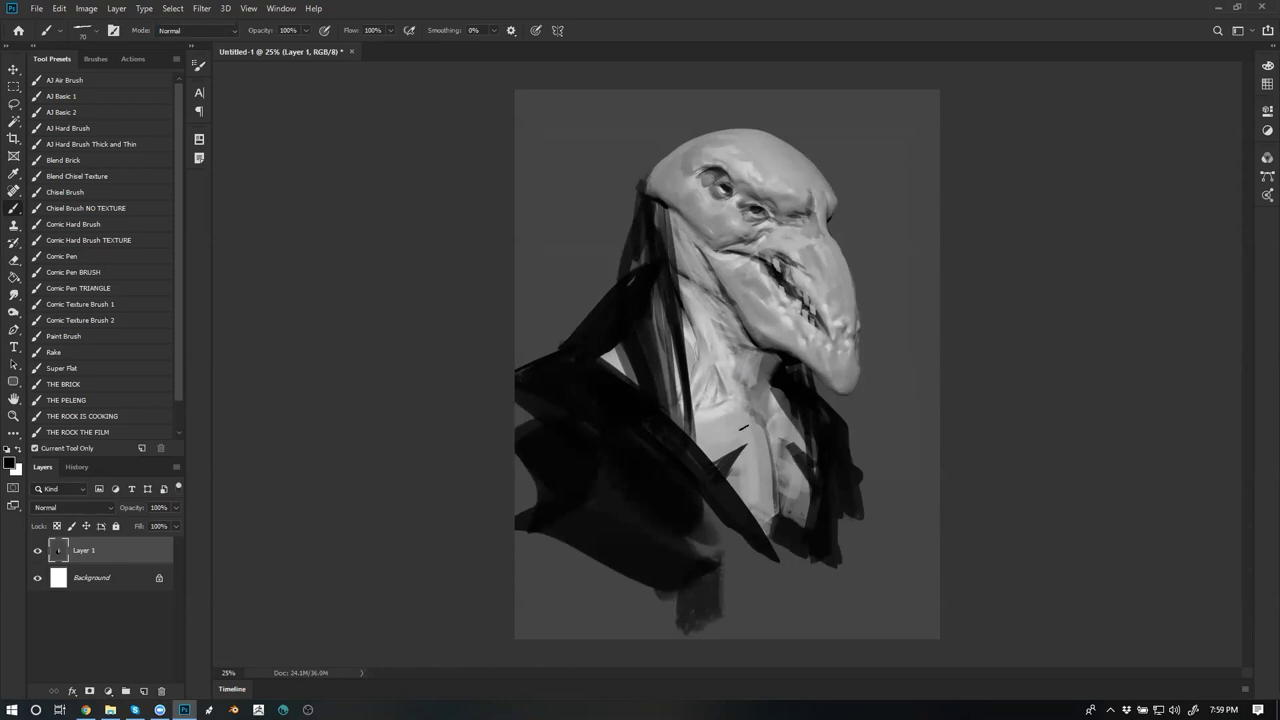
# Enlarge the brush to 300 and block in black across the jacket's lower front and shoulder
pyautogui.press(']')
pyautogui.press(']')
pyautogui.press(']')
pyautogui.press(']')
pyautogui.press(']')
pyautogui.press(']')
pyautogui.press(']')
pyautogui.press(']')
pyautogui.press(']')
pyautogui.press(']')
pyautogui.press(']')
pyautogui.press(']')
pyautogui.moveTo(724, 534)
pyautogui.mouseDown()
pyautogui.moveTo(815, 608)
pyautogui.moveTo(716, 574)
pyautogui.mouseUp()
pyautogui.moveTo(549, 498); pyautogui.dragTo(615, 507)
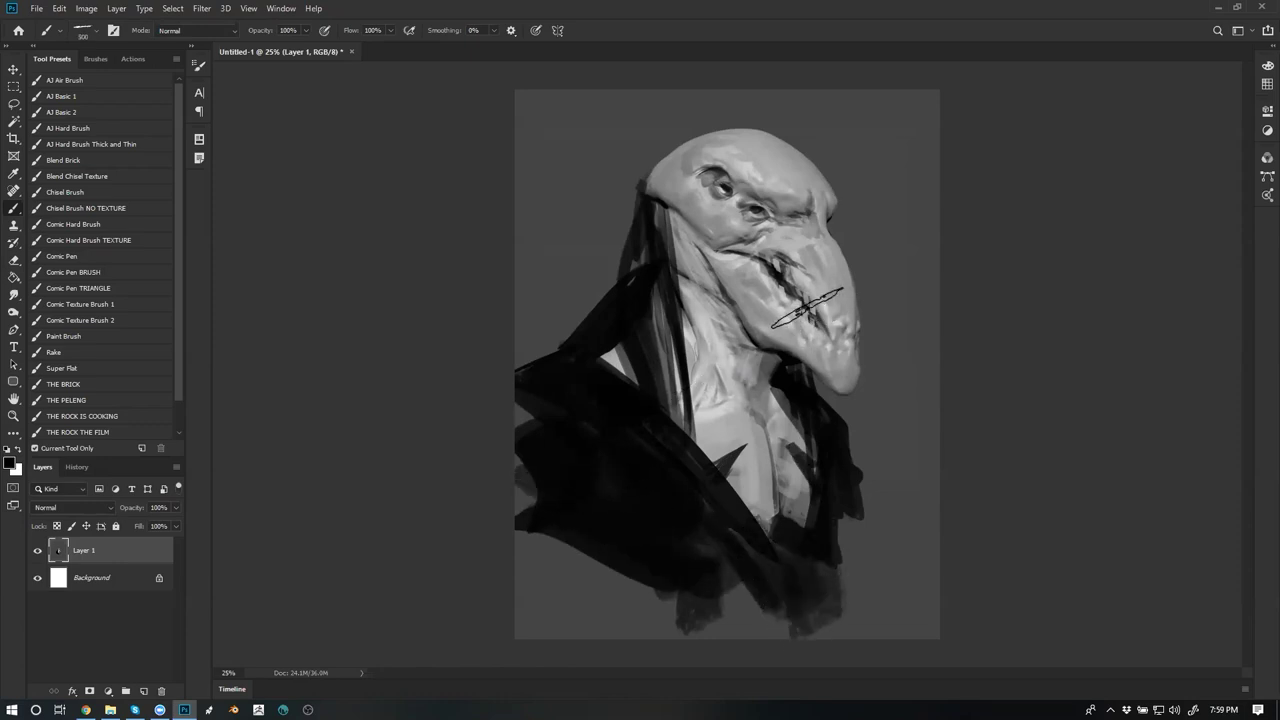
# Cover the jacket's shoulder with broad strokes of sampled grey using a 500 brush, and restate the dark lapel edge
pyautogui.keyDown('alt'); pyautogui.click(577, 575); pyautogui.keyUp('alt')
pyautogui.moveTo(542, 469)
pyautogui.mouseDown()
pyautogui.moveTo(665, 565)
pyautogui.moveTo(590, 512)
pyautogui.moveTo(605, 555)
pyautogui.mouseUp()
pyautogui.moveTo(550, 505); pyautogui.dragTo(600, 540)
pyautogui.keyDown('alt'); pyautogui.click(660, 490); pyautogui.keyUp('alt')
pyautogui.moveTo(638, 498); pyautogui.dragTo(548, 440)
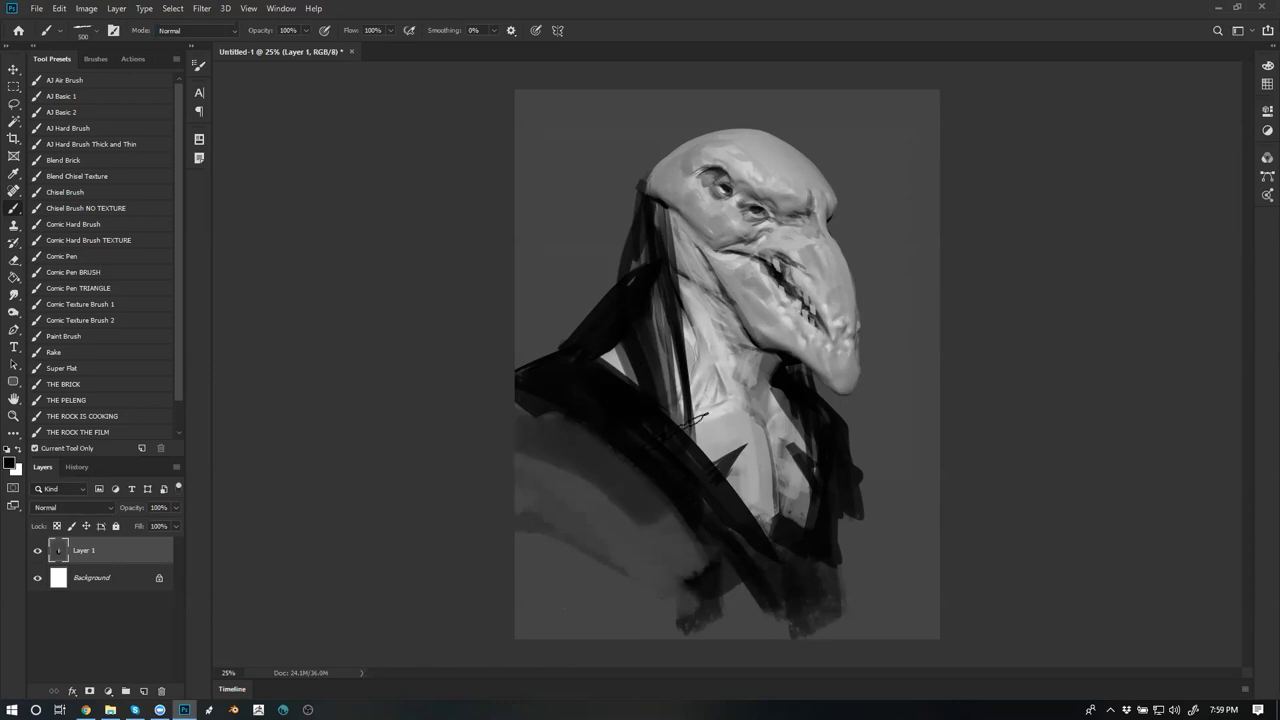
# Flip the canvas horizontally, reduce the brush to 45 and add small dark marks near the beak's tip
pyautogui.keyDown('ctrl'); pyautogui.click(807, 328); pyautogui.keyUp('ctrl')
pyautogui.hotkey('ctrl', 'shift', 'h')
pyautogui.press('[')
pyautogui.press('[')
pyautogui.press('[')
pyautogui.press('[')
pyautogui.press('[')
pyautogui.press('[')
pyautogui.press('[')
pyautogui.press('[')
pyautogui.press('[')
pyautogui.press('[')
pyautogui.press('[')
pyautogui.press('[')
pyautogui.press('[')
pyautogui.press('[')
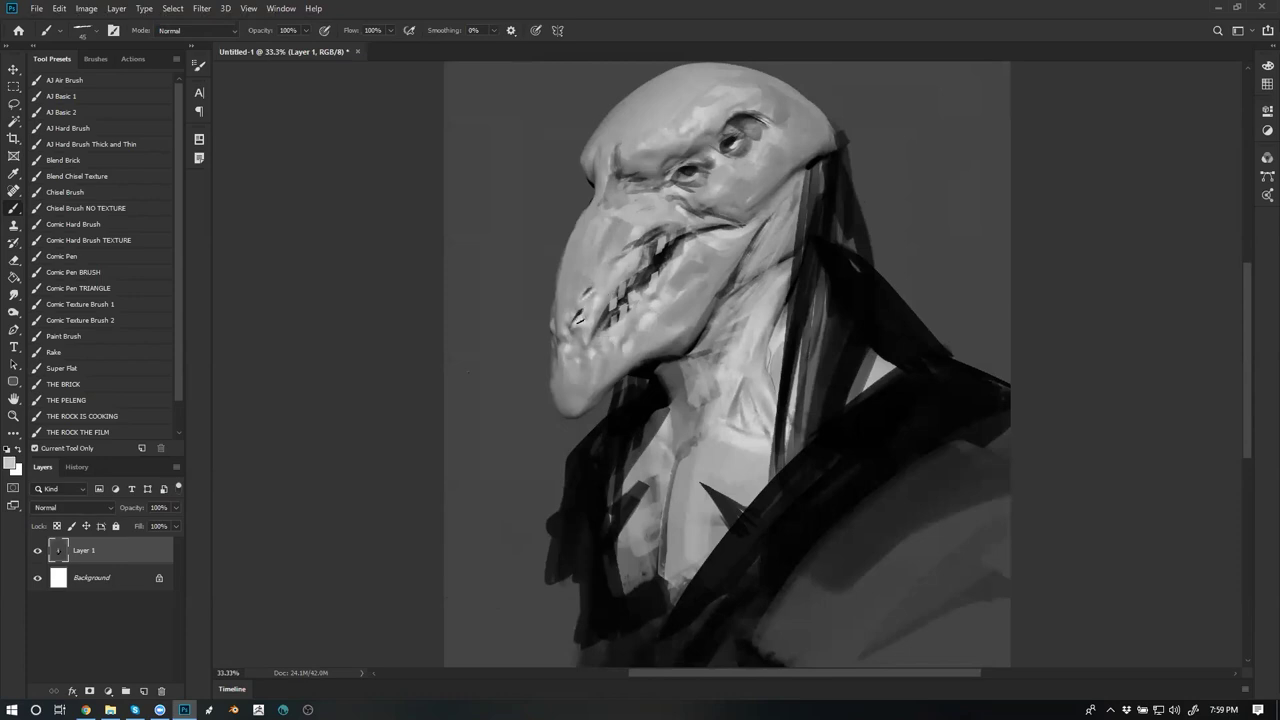
pyautogui.click(117, 193)
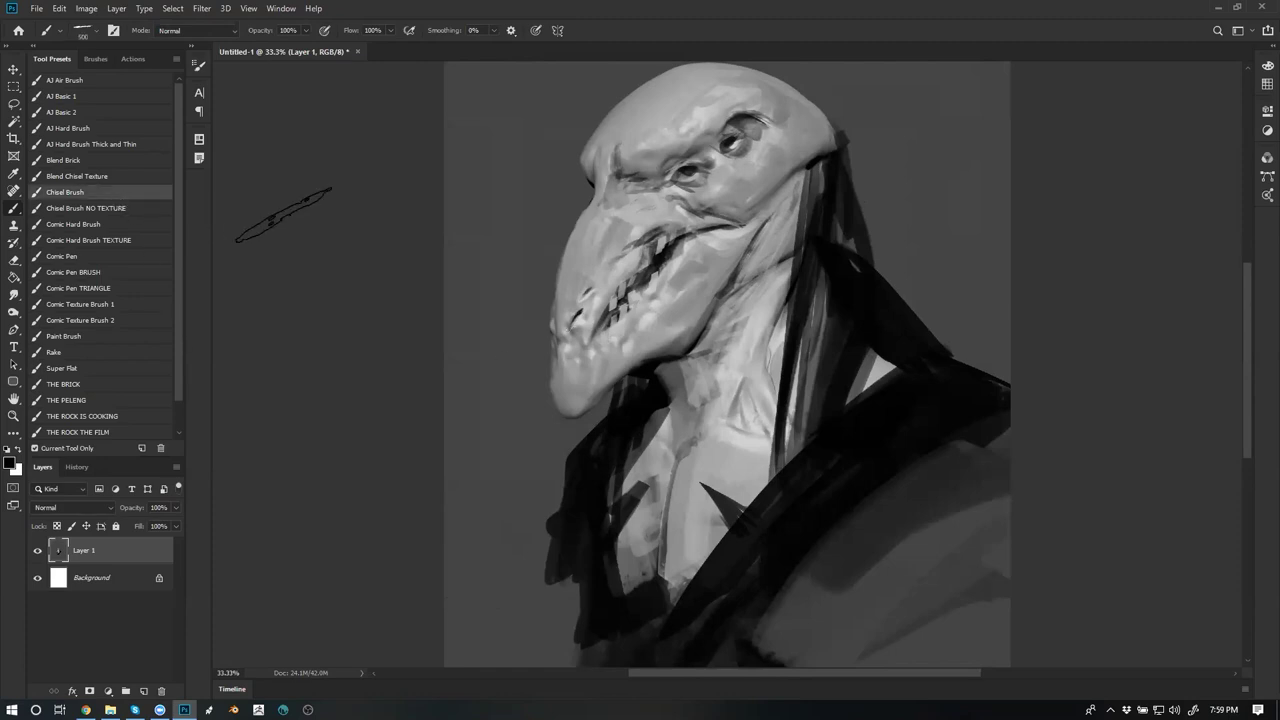
pyautogui.click(132, 209)
pyautogui.click(130, 241)
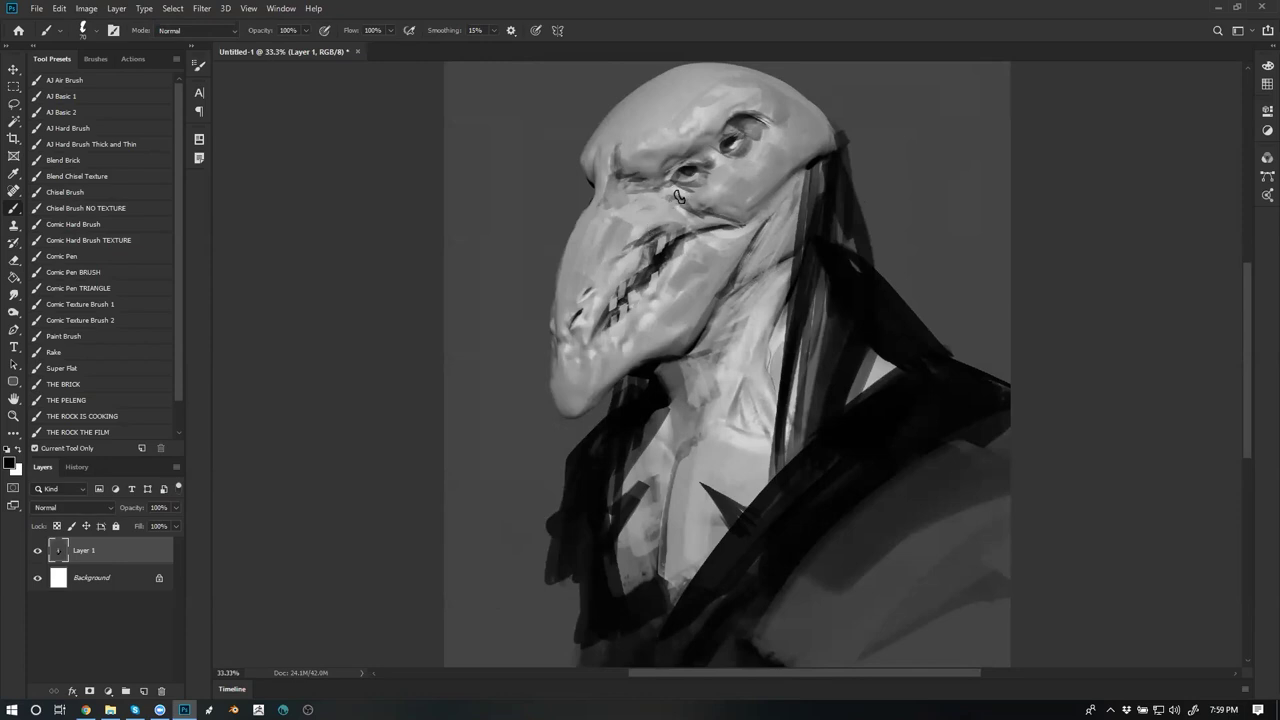
pyautogui.moveTo(676, 200); pyautogui.dragTo(650, 199)
pyautogui.hotkey('ctrl', 'z')
# Flip the canvas horizontally and texture the rear eye's socket with sampled greys using Comic Texture Brush 1
pyautogui.hotkey('ctrl', 'f')
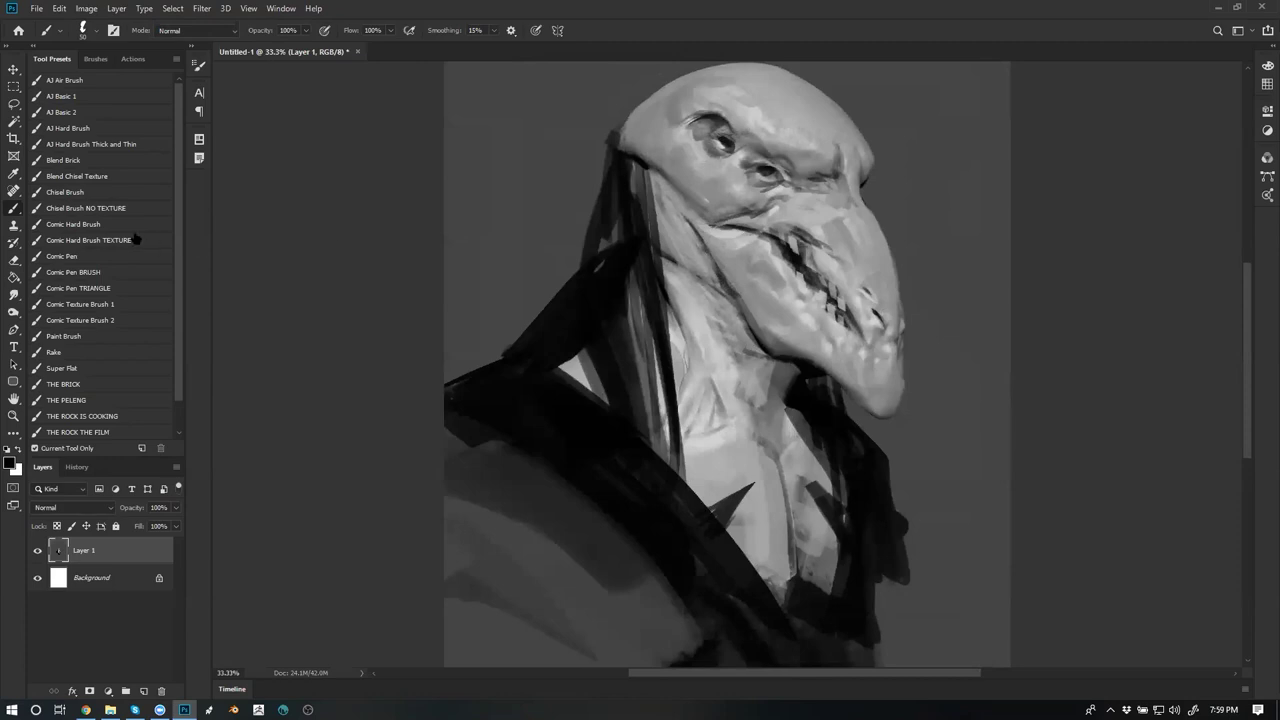
pyautogui.click(123, 303)
pyautogui.press('[')
pyautogui.press('[')
pyautogui.press('[')
pyautogui.press('[')
pyautogui.press('[')
pyautogui.press('[')
pyautogui.press('[')
pyautogui.press('[')
pyautogui.press('[')
pyautogui.press('[')
pyautogui.moveTo(690, 112); pyautogui.dragTo(733, 131)
pyautogui.keyDown('alt'); pyautogui.click(697, 102); pyautogui.keyUp('alt')
pyautogui.keyDown('alt'); pyautogui.click(748, 90); pyautogui.keyUp('alt')
pyautogui.moveTo(706, 102)
pyautogui.mouseDown()
pyautogui.moveTo(686, 131)
pyautogui.moveTo(699, 131)
pyautogui.mouseUp()
# Shrink the texture brush and repaint the rear eyeball and its surroundings with sampled dark and light greys
pyautogui.press('[')
pyautogui.press('[')
pyautogui.press('[')
pyautogui.press('[')
pyautogui.press('[')
pyautogui.press('[')
pyautogui.press('[')
pyautogui.press('[')
pyautogui.press('[')
pyautogui.press(']')
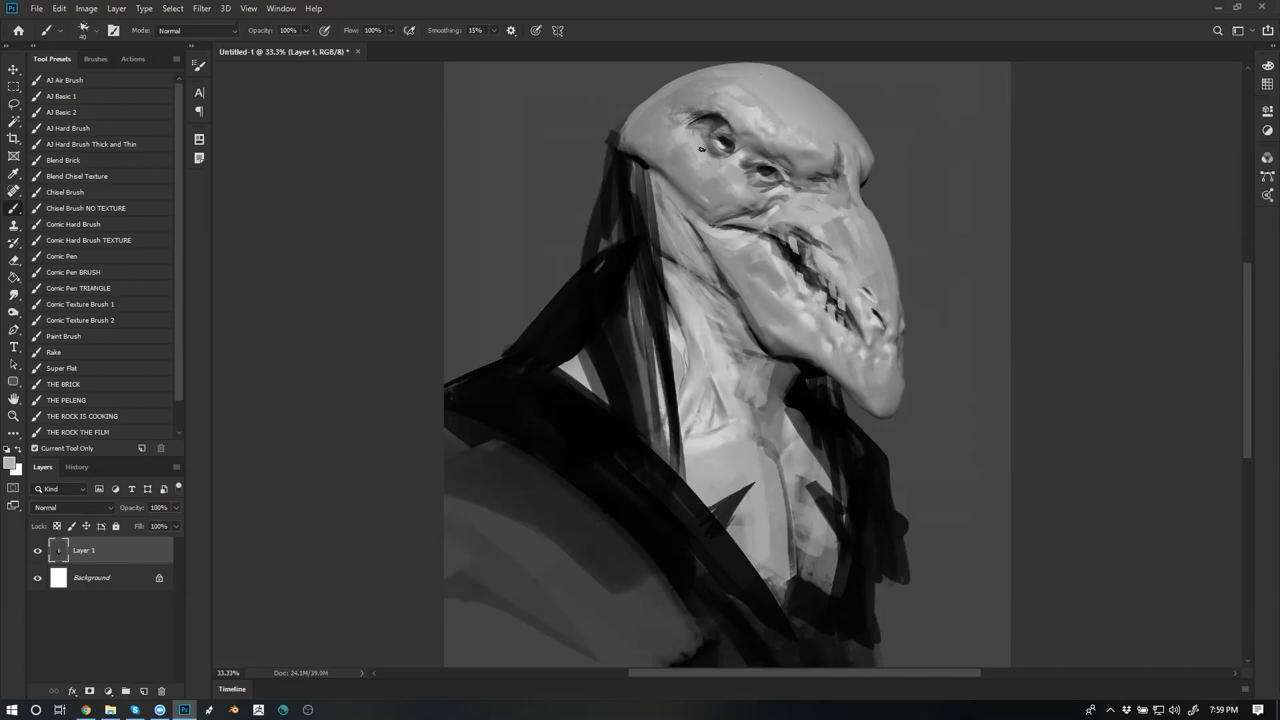
pyautogui.keyDown('alt'); pyautogui.click(721, 145); pyautogui.keyUp('alt')
pyautogui.moveTo(726, 148); pyautogui.dragTo(715, 142)
pyautogui.press(']')
pyautogui.keyDown('alt'); pyautogui.click(744, 150); pyautogui.keyUp('alt')
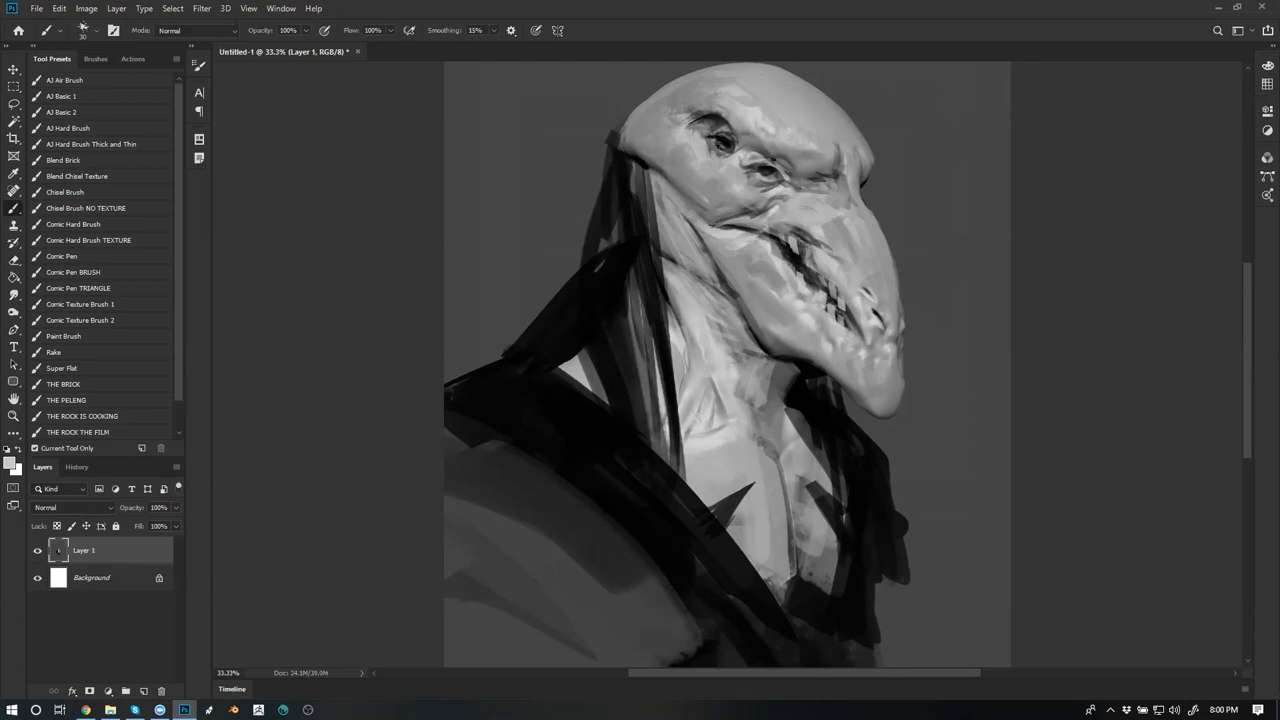
# Flip the canvas horizontally and reshape the rear eye's upper lid and socket with sampled greys
pyautogui.hotkey('ctrl', 'f')
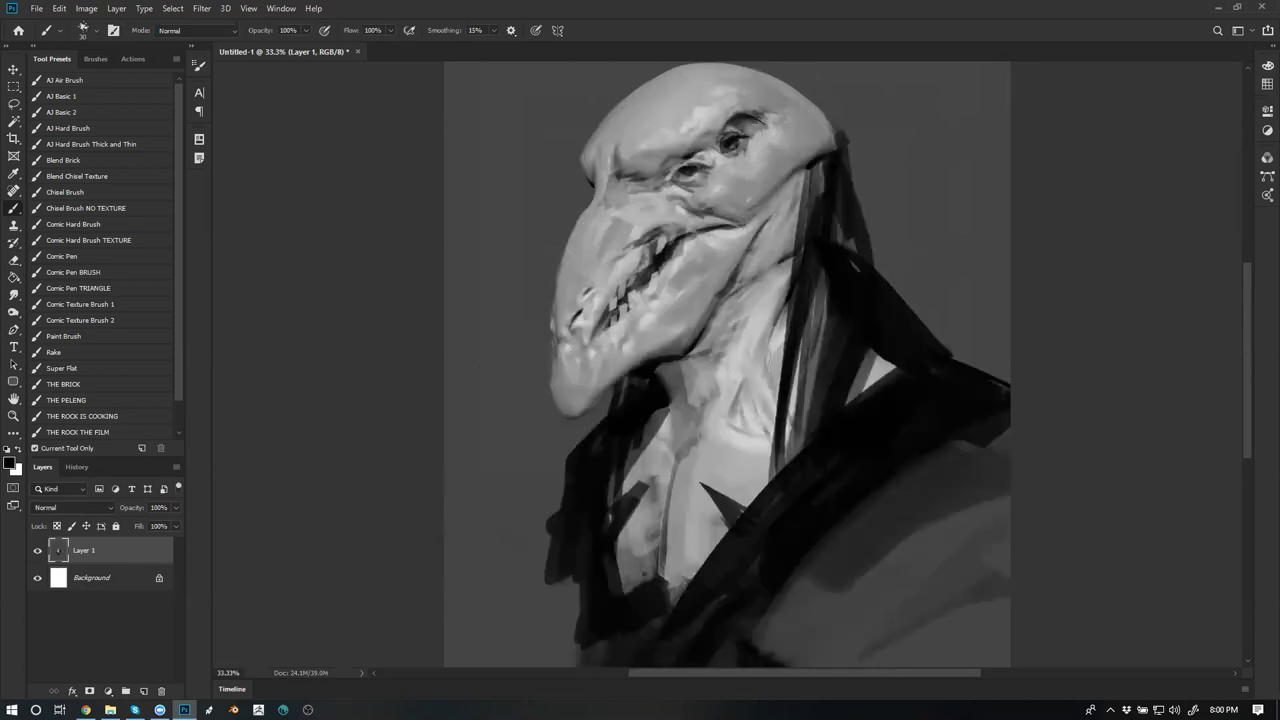
pyautogui.keyDown('alt'); pyautogui.click(768, 139); pyautogui.keyUp('alt')
pyautogui.press(']')
pyautogui.moveTo(731, 129); pyautogui.dragTo(745, 124)
pyautogui.keyDown('alt'); pyautogui.click(750, 130); pyautogui.keyUp('alt')
pyautogui.keyDown('alt'); pyautogui.click(744, 144); pyautogui.keyUp('alt')
pyautogui.moveTo(760, 123); pyautogui.dragTo(745, 123)
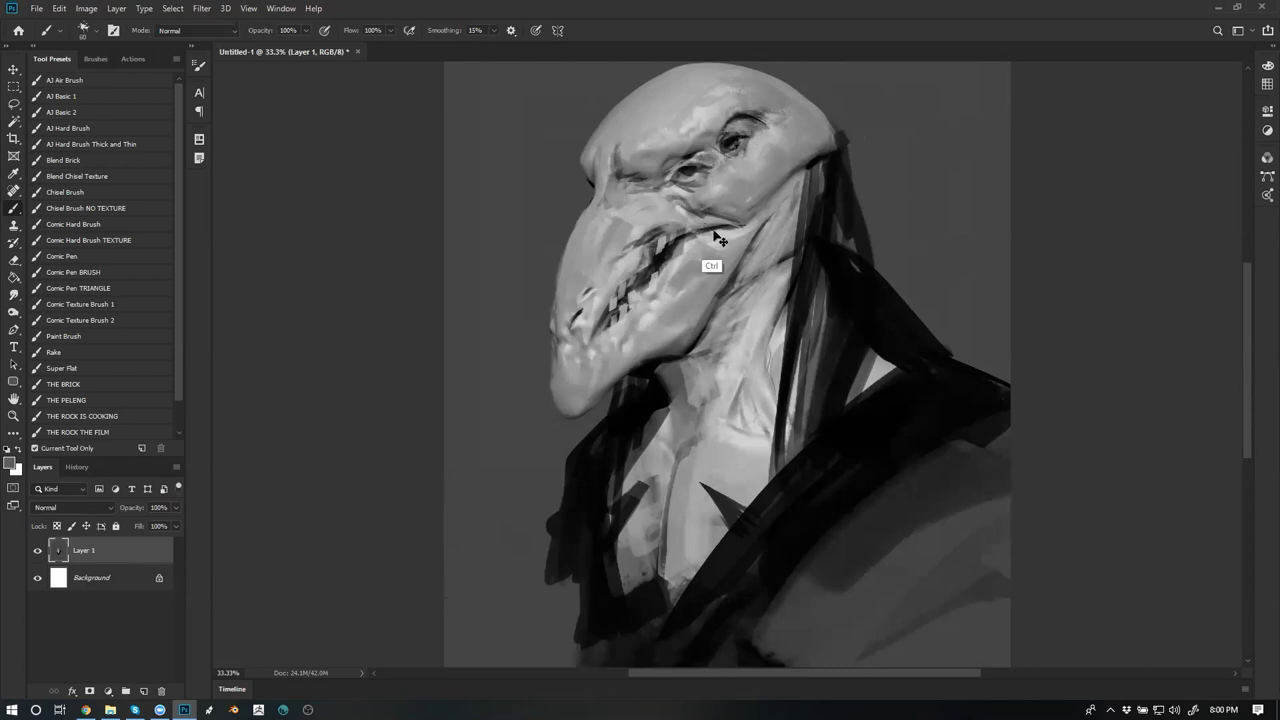
# Flip the canvas horizontally and rework the front eye with black and sampled greys
pyautogui.hotkey('ctrl', 'f')
pyautogui.press('d')
pyautogui.press('[')
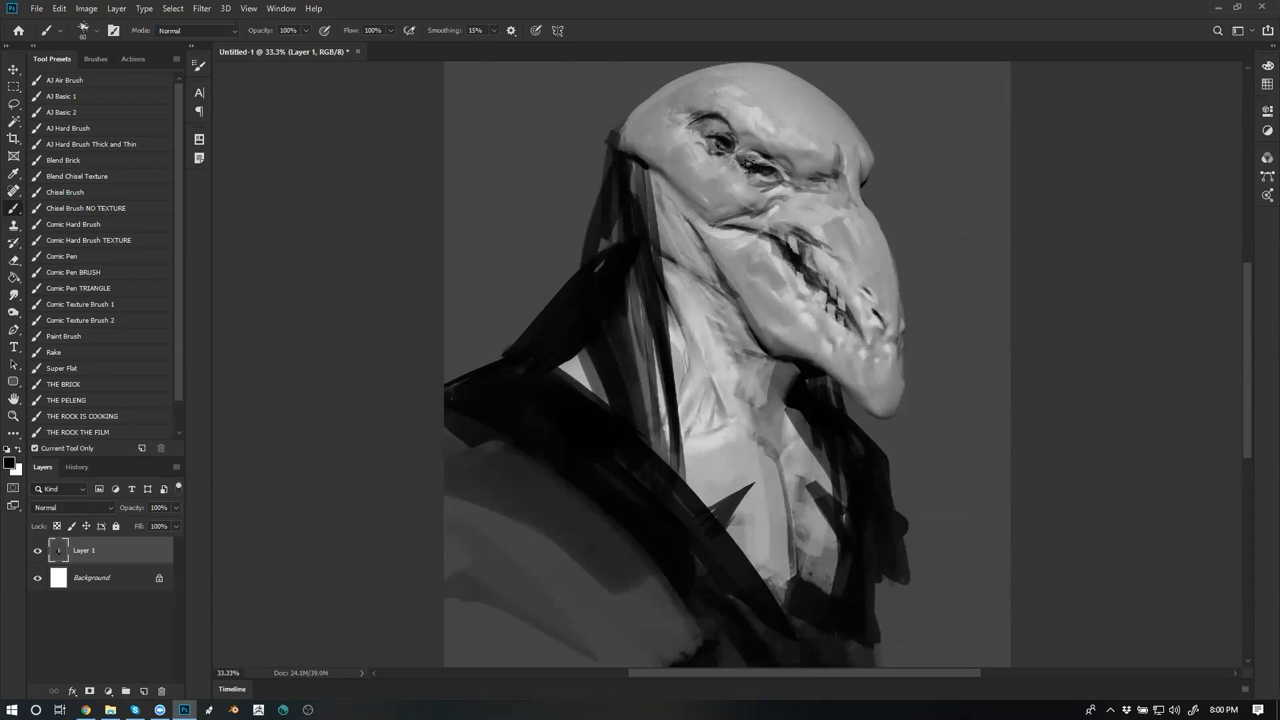
pyautogui.keyDown('alt'); pyautogui.click(760, 150); pyautogui.keyUp('alt')
pyautogui.keyDown('alt'); pyautogui.click(746, 155); pyautogui.keyUp('alt')
# Texture the brow above the eyes with light grey and set the brush size to 100
pyautogui.moveTo(750, 107); pyautogui.dragTo(738, 107)
pyautogui.press(']')
pyautogui.press(']')
pyautogui.press(']')
pyautogui.press(']')
pyautogui.press(']')
pyautogui.press(']')
pyautogui.press(']')
pyautogui.press(']')
pyautogui.press(']')
pyautogui.press(']')
pyautogui.press('[')
pyautogui.press('[')
pyautogui.press('[')
pyautogui.press('[')
pyautogui.press('[')
pyautogui.press('[')
pyautogui.press('[')
pyautogui.press('[')
pyautogui.press('[')
pyautogui.press('[')
pyautogui.press(']')
pyautogui.press(']')
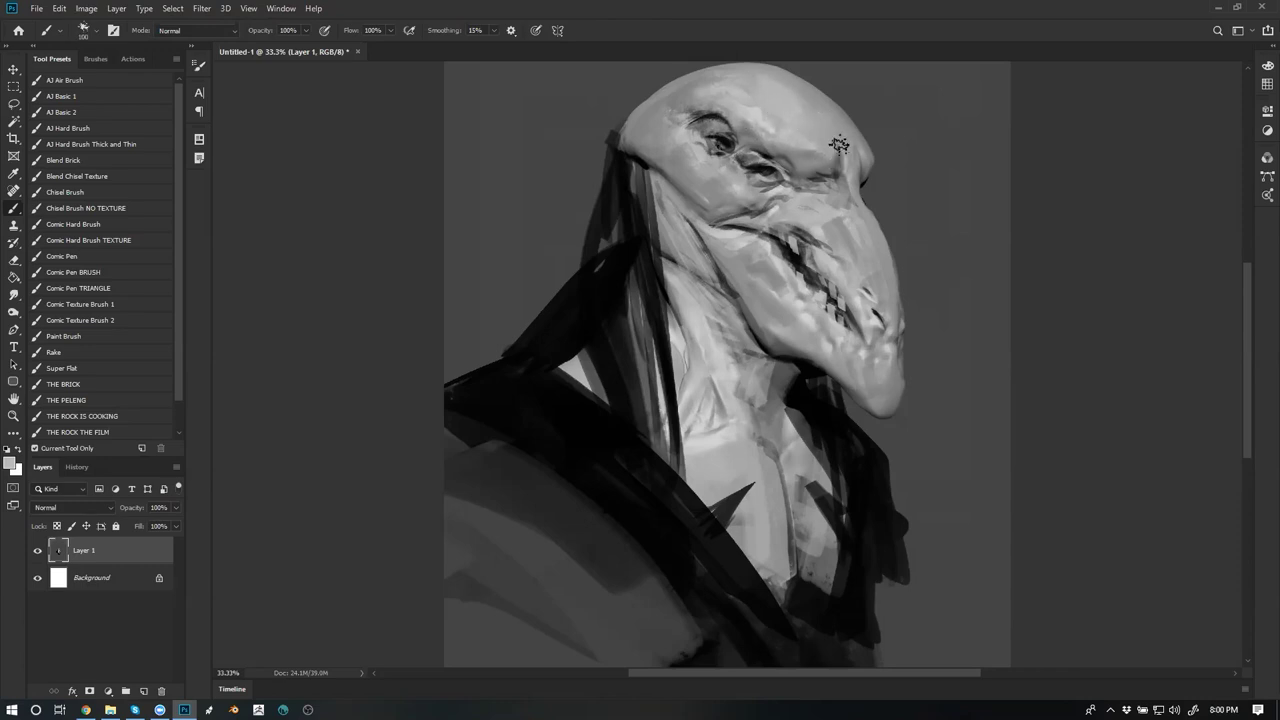
# Flip the canvas horizontally and texture the beak's base and upper ridge with sampled greys
pyautogui.hotkey('ctrl', 'h')
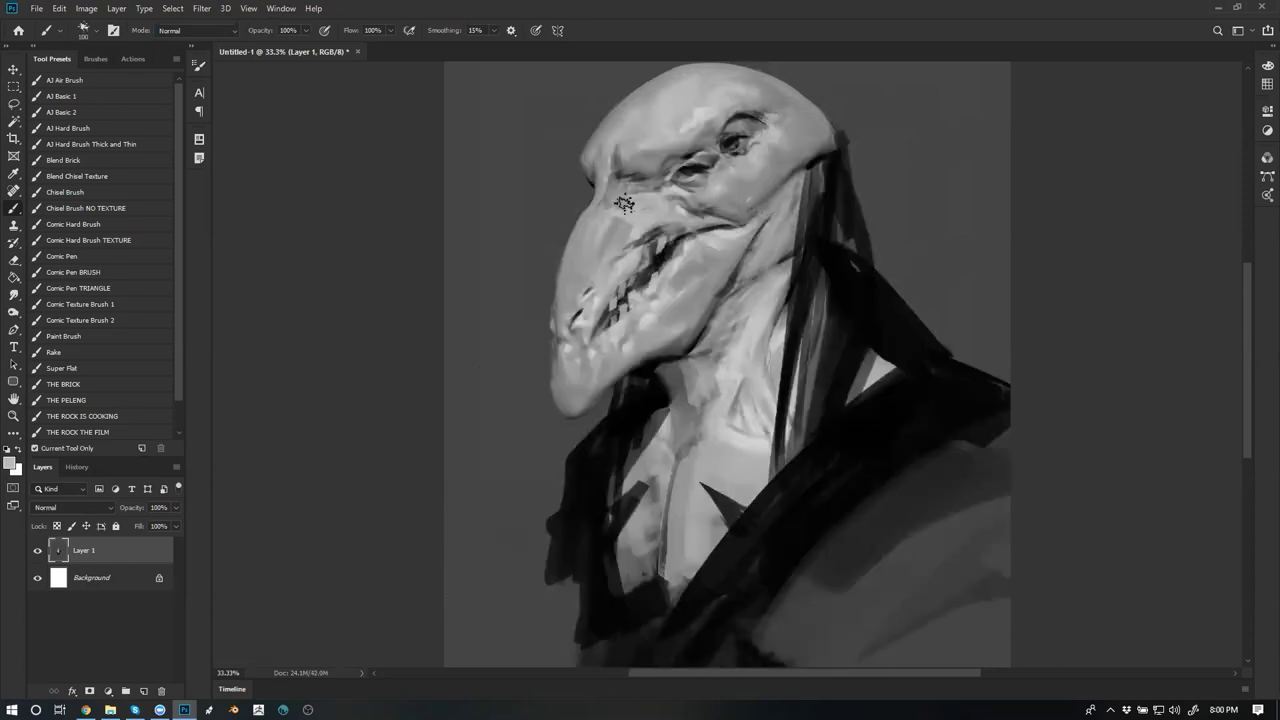
pyautogui.keyDown('alt'); pyautogui.click(636, 217); pyautogui.keyUp('alt')
pyautogui.press('d')
pyautogui.moveTo(619, 215); pyautogui.dragTo(608, 246)
pyautogui.keyDown('alt'); pyautogui.click(631, 250); pyautogui.keyUp('alt')
pyautogui.press('[')
pyautogui.moveTo(580, 219); pyautogui.dragTo(596, 191)
# Add small black notches along the beak's outer ridge with a 35 brush
pyautogui.press('d')
pyautogui.press('[')
pyautogui.press('[')
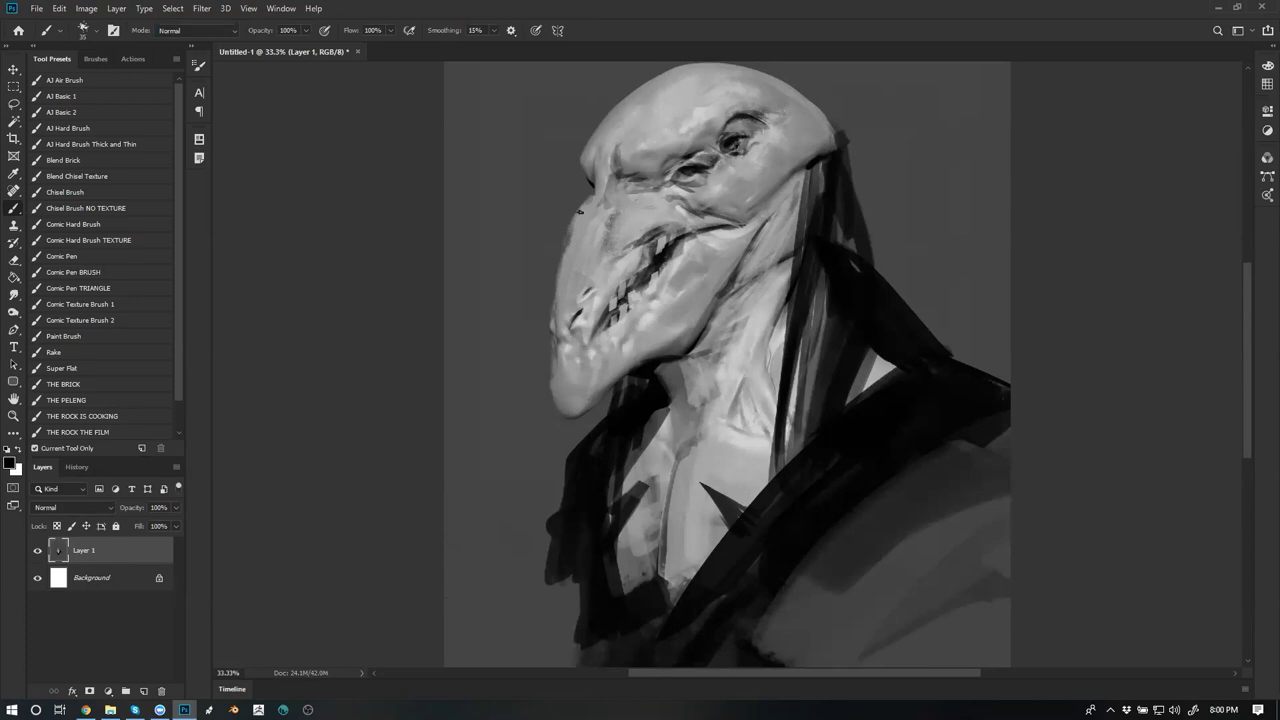
# Undo the dark stroke at the mouth corner and dab sampled grey spots behind the cheek and jaw, flipping the canvas horizontally
pyautogui.hotkey('ctrl', 'f')
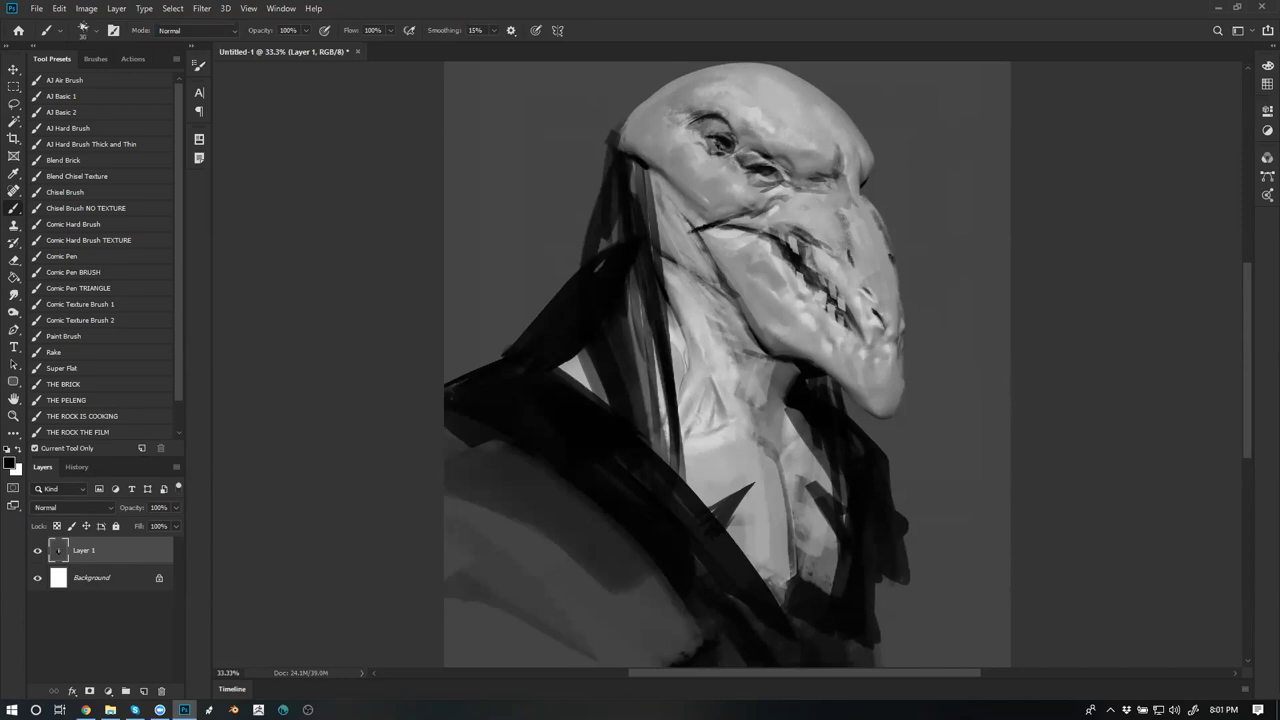
pyautogui.hotkey('ctrl', 'z')
pyautogui.keyDown('alt'); pyautogui.click(682, 183); pyautogui.keyUp('alt')
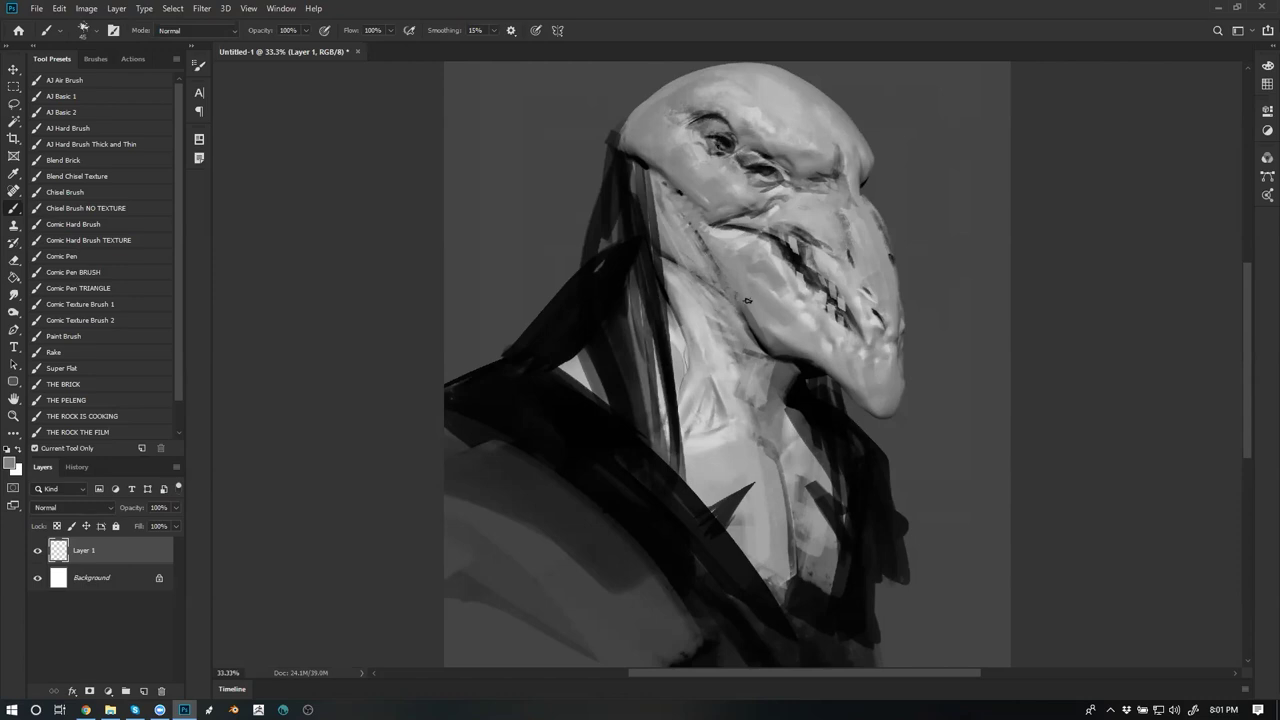
pyautogui.hotkey('ctrl', 'h')
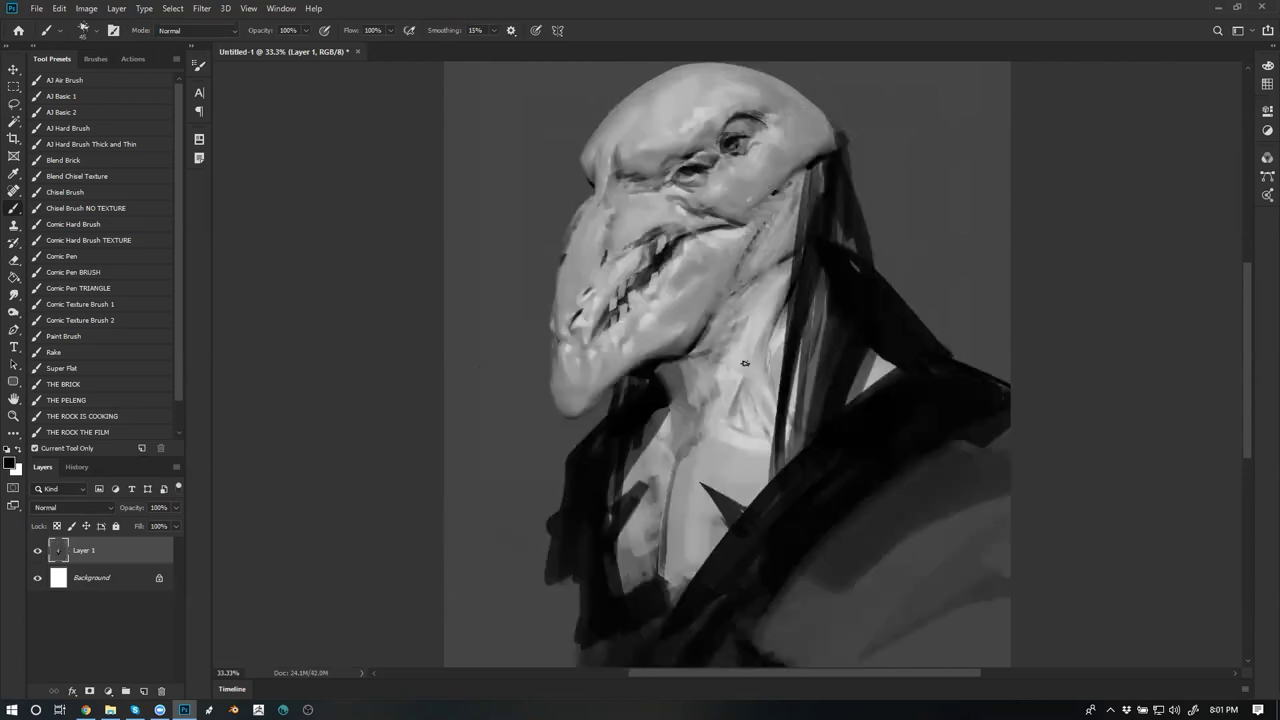
# Refine a fold on the neck and broaden the far shoulder of the jacket with a sampled dark tone
pyautogui.moveTo(741, 399)
pyautogui.mouseDown()
pyautogui.moveTo(745, 378)
pyautogui.moveTo(732, 418)
pyautogui.mouseUp()
pyautogui.keyDown('alt'); pyautogui.click(720, 434); pyautogui.keyUp('alt')
pyautogui.keyDown('alt'); pyautogui.click(586, 471); pyautogui.keyUp('alt')
pyautogui.moveTo(602, 427)
pyautogui.mouseDown()
pyautogui.moveTo(535, 478)
pyautogui.moveTo(548, 585)
pyautogui.mouseUp()
# Texture the jacket's chest and both sleeves with sampled dark tones, enlarging the brush to 1000
pyautogui.press(']')
pyautogui.press(']')
pyautogui.press(']')
pyautogui.press(']')
pyautogui.press(']')
pyautogui.press(']')
pyautogui.press(']')
pyautogui.press(']')
pyautogui.keyDown('alt'); pyautogui.click(568, 515); pyautogui.keyUp('alt')
pyautogui.press(']')
pyautogui.press(']')
pyautogui.press(']')
pyautogui.press(']')
pyautogui.press(']')
pyautogui.press(']')
pyautogui.press(']')
pyautogui.press(']')
pyautogui.press(']')
pyautogui.press(']')
pyautogui.press(']')
pyautogui.moveTo(840, 600)
pyautogui.mouseDown()
pyautogui.moveTo(884, 549)
pyautogui.moveTo(842, 610)
pyautogui.mouseUp()
pyautogui.press('[')
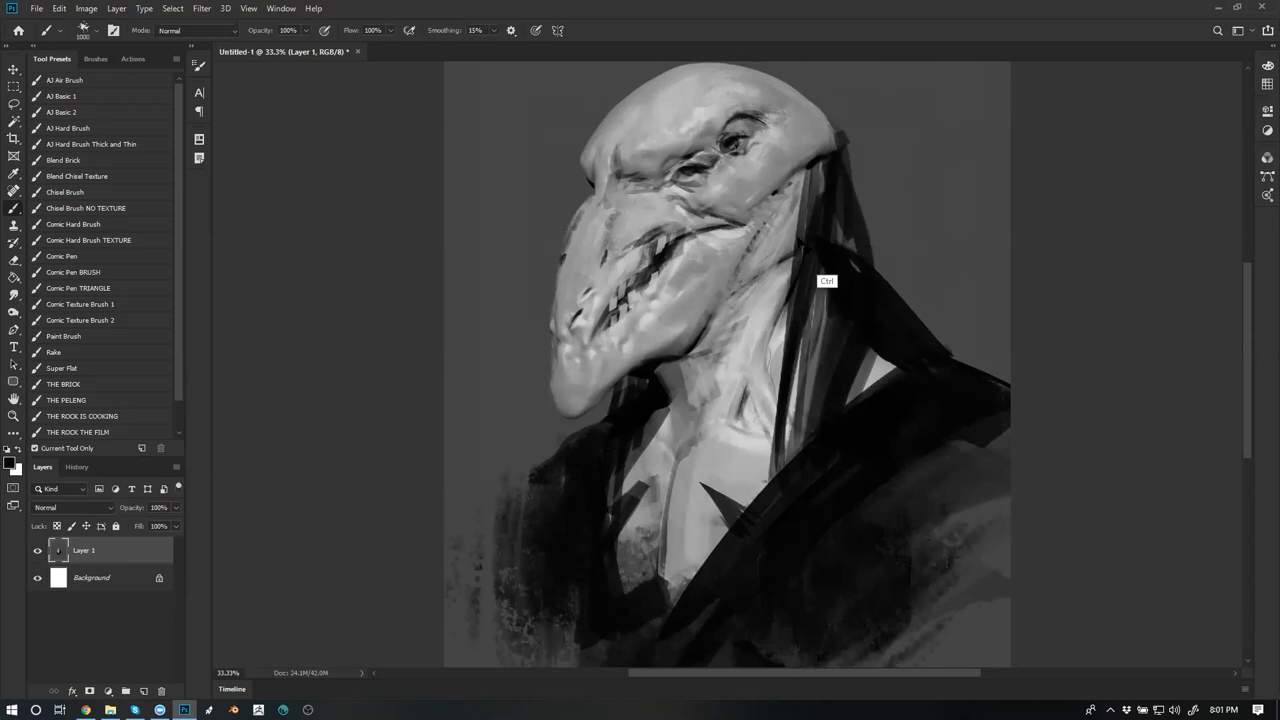
# Flip the canvas horizontally and shade the lower jaw down to the chin with sampled grey and a much smaller brush
pyautogui.hotkey('ctrl', 'f')
pyautogui.press('[')
pyautogui.press('[')
pyautogui.press('[')
pyautogui.press('[')
pyautogui.press('[')
pyautogui.press('[')
pyautogui.press('[')
pyautogui.press('[')
pyautogui.press('[')
pyautogui.press('[')
pyautogui.press('[')
pyautogui.keyDown('alt'); pyautogui.click(770, 386); pyautogui.keyUp('alt')
pyautogui.moveTo(769, 308)
pyautogui.mouseDown()
pyautogui.moveTo(818, 352)
pyautogui.moveTo(755, 295)
pyautogui.moveTo(775, 294)
pyautogui.moveTo(797, 341)
pyautogui.moveTo(853, 357)
pyautogui.moveTo(875, 413)
pyautogui.moveTo(893, 395)
pyautogui.moveTo(876, 382)
pyautogui.moveTo(895, 392)
pyautogui.mouseUp()
# Paint small light teeth along the tip of the beak with sampled tones, reducing the brush size to 20
pyautogui.press('[')
pyautogui.press('[')
pyautogui.keyDown('alt'); pyautogui.click(864, 379); pyautogui.keyUp('alt')
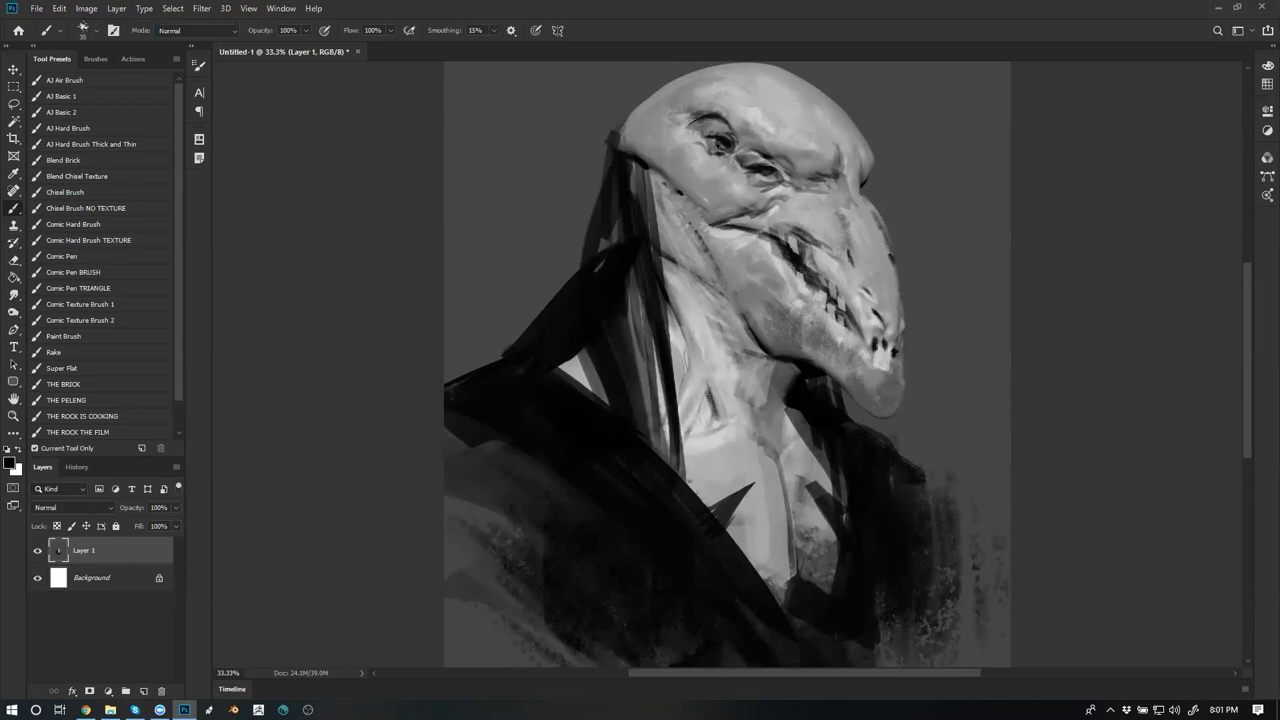
pyautogui.keyDown('alt'); pyautogui.click(889, 385); pyautogui.keyUp('alt')
pyautogui.press('[')
pyautogui.moveTo(887, 354); pyautogui.dragTo(887, 347)
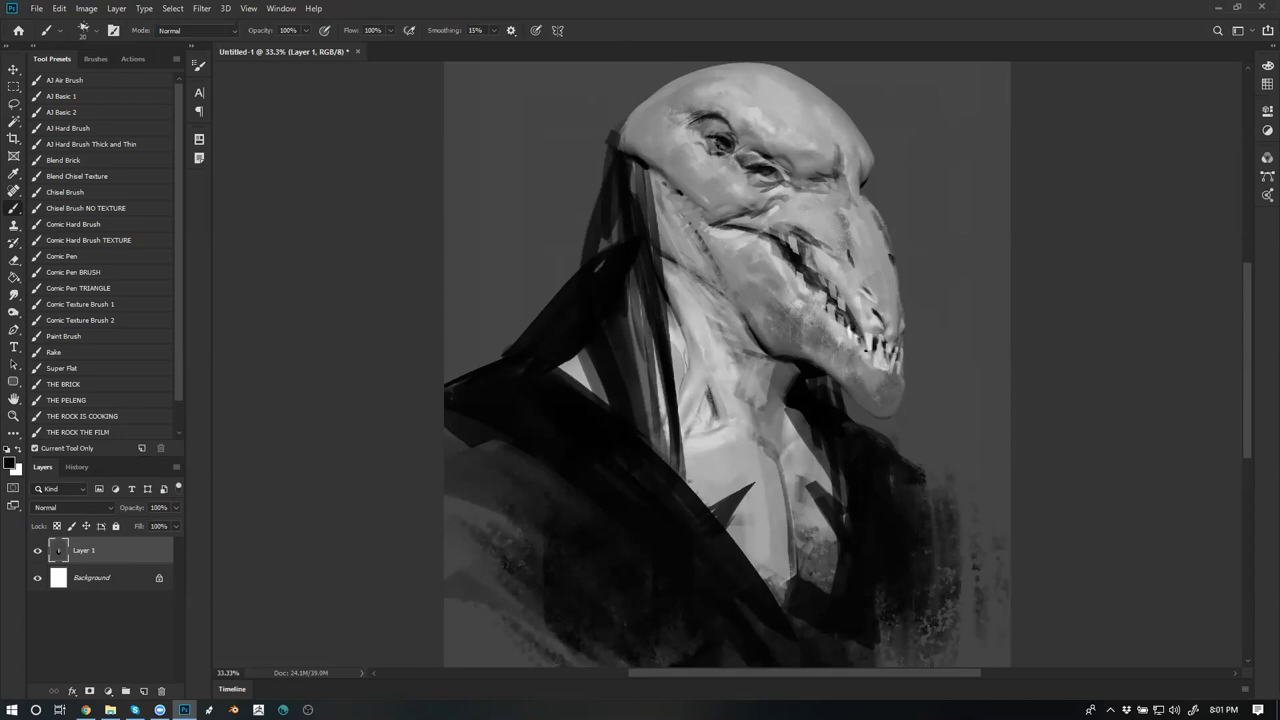
# Retouch the beak's upper ridge with sampled light greys at brush size 70 and flip the canvas horizontally
pyautogui.press('x')
pyautogui.press(']')
pyautogui.press(']')
pyautogui.press(']')
pyautogui.press(']')
pyautogui.press(']')
pyautogui.keyDown('alt'); pyautogui.click(888, 315); pyautogui.keyUp('alt')
pyautogui.press(']')
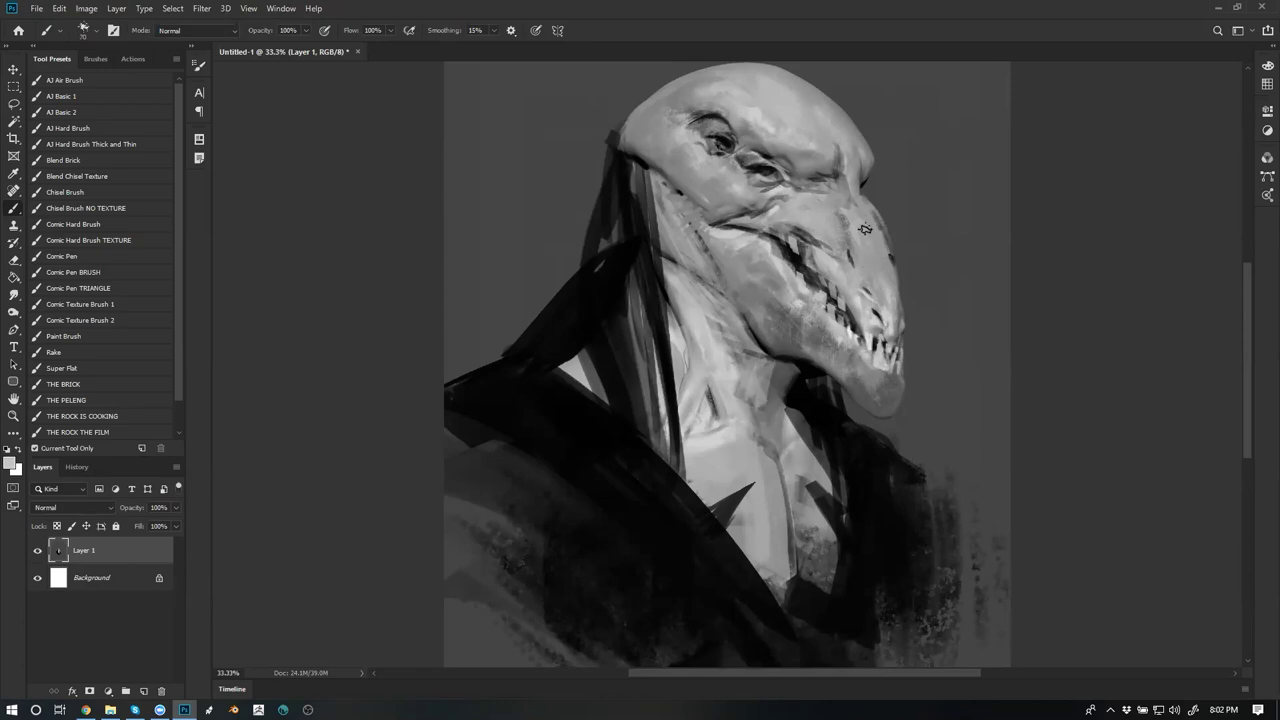
pyautogui.keyDown('alt'); pyautogui.click(863, 184); pyautogui.keyUp('alt')
pyautogui.keyDown('alt'); pyautogui.click(864, 249); pyautogui.keyUp('alt')
pyautogui.keyDown('alt'); pyautogui.click(866, 248); pyautogui.keyUp('alt')
pyautogui.press('F2')
pyautogui.keyDown('ctrl'); pyautogui.click(727, 275); pyautogui.keyUp('ctrl')
pyautogui.keyDown('ctrl'); pyautogui.click(729, 272); pyautogui.keyUp('ctrl')
pyautogui.press('b')
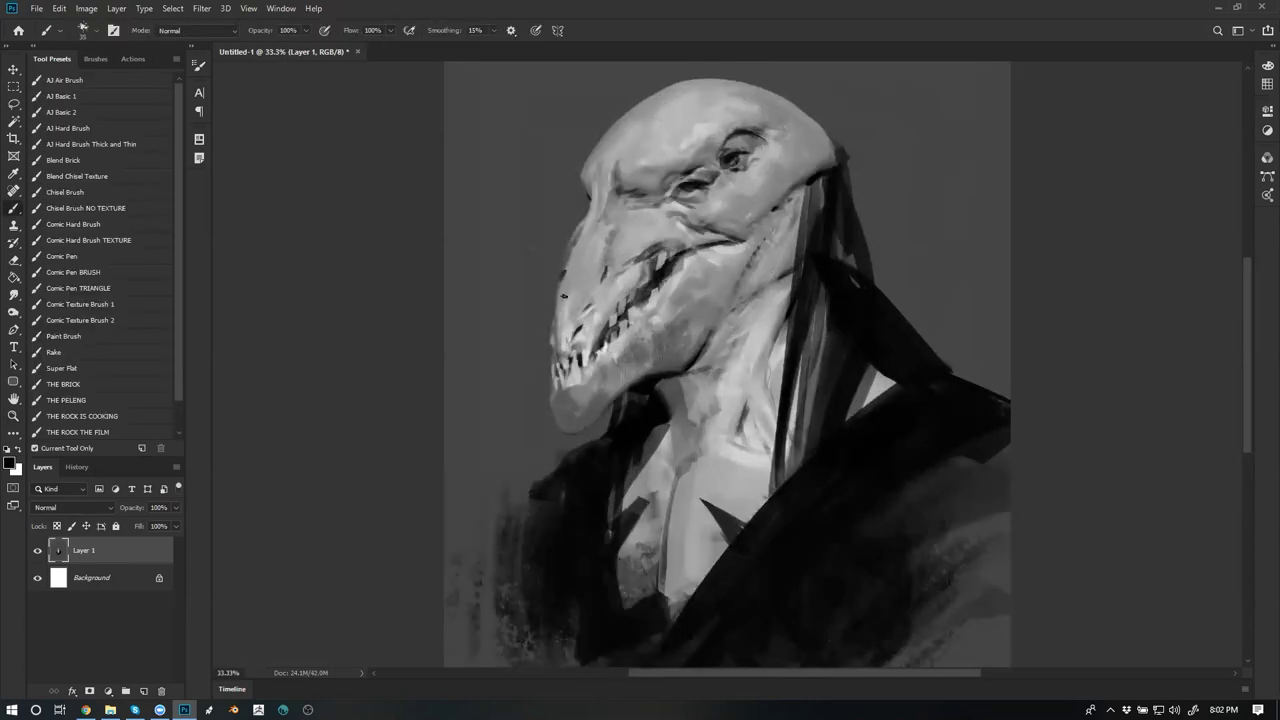
# Speckle sampled dark texture over the front and side of the beak above the teeth with a larger brush
pyautogui.press(']')
pyautogui.press(']')
pyautogui.press(']')
pyautogui.press(']')
pyautogui.moveTo(571, 287); pyautogui.dragTo(567, 314)
pyautogui.keyDown('alt'); pyautogui.click(563, 343); pyautogui.keyUp('alt')
pyautogui.keyDown('alt'); pyautogui.click(590, 349); pyautogui.keyUp('alt')
pyautogui.press(']')
pyautogui.press(']')
pyautogui.press(']')
pyautogui.press(']')
pyautogui.press(']')
pyautogui.moveTo(579, 355)
pyautogui.mouseDown()
pyautogui.moveTo(621, 288)
pyautogui.moveTo(615, 243)
pyautogui.mouseUp()
pyautogui.moveTo(571, 328); pyautogui.dragTo(606, 246)
pyautogui.moveTo(579, 302); pyautogui.dragTo(580, 276)
# Try extra texture strokes across the beak's front and the chin, and undo them
pyautogui.press('[')
pyautogui.press('[')
pyautogui.press('[')
pyautogui.press('[')
pyautogui.press('[')
pyautogui.moveTo(563, 345)
pyautogui.mouseDown()
pyautogui.moveTo(562, 298)
pyautogui.moveTo(580, 272)
pyautogui.moveTo(611, 305)
pyautogui.mouseUp()
pyautogui.hotkey('ctrl', 'z')
pyautogui.hotkey('ctrl', 'z')
pyautogui.hotkey('ctrl', 'z')
pyautogui.hotkey('ctrl', 'alt', 'z')
pyautogui.hotkey('ctrl', 'alt', 'z')
pyautogui.moveTo(575, 398)
pyautogui.mouseDown()
pyautogui.moveTo(563, 386)
pyautogui.moveTo(580, 400)
pyautogui.mouseUp()
pyautogui.hotkey('ctrl', 'alt', 'z')
pyautogui.hotkey('ctrl', 'alt', 'z')
pyautogui.hotkey('ctrl', 'alt', 'z')
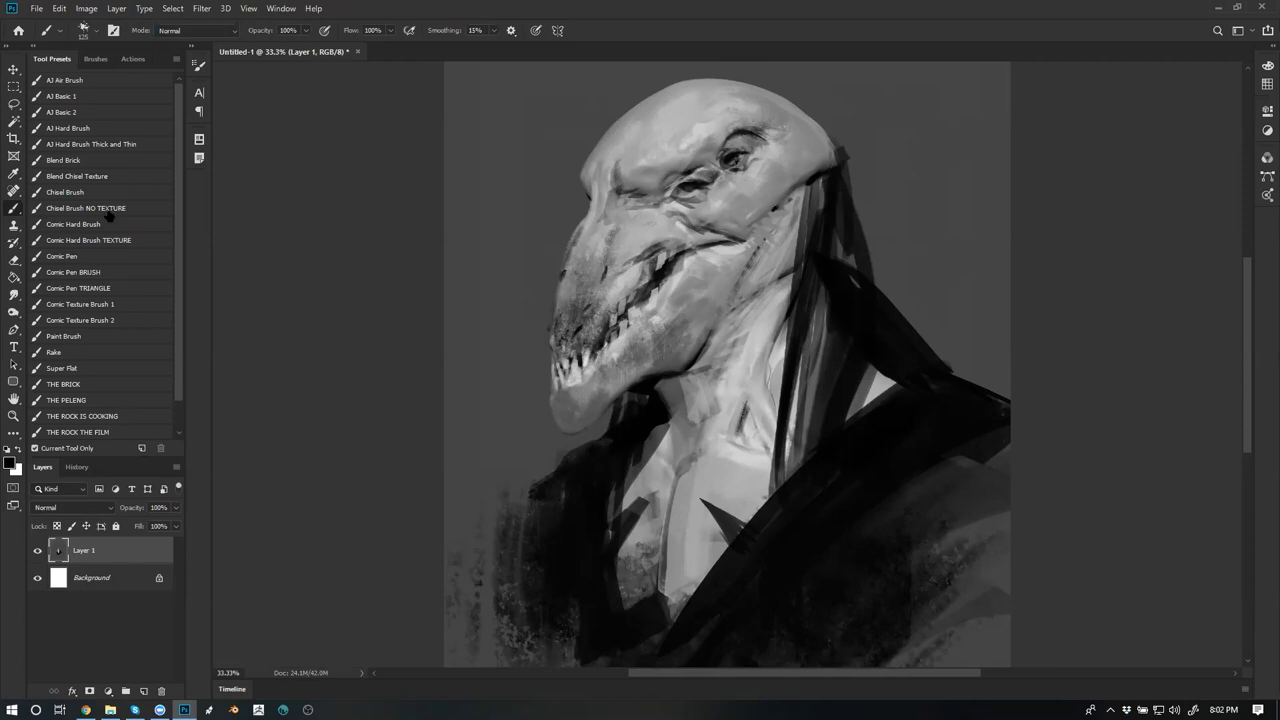
# Choose the Rake brush preset and rake sampled light grey over the upper side of the beak
pyautogui.click(108, 372)
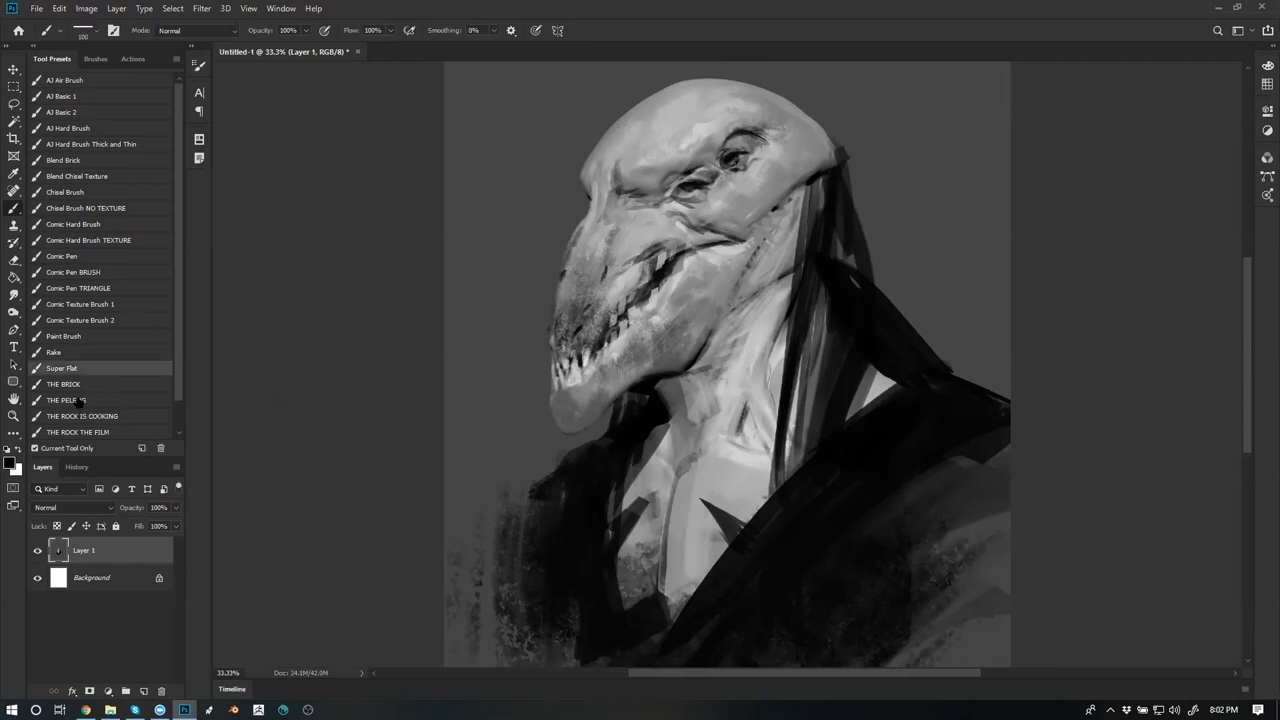
pyautogui.click(92, 355)
pyautogui.keyDown('alt'); pyautogui.click(614, 289); pyautogui.keyUp('alt')
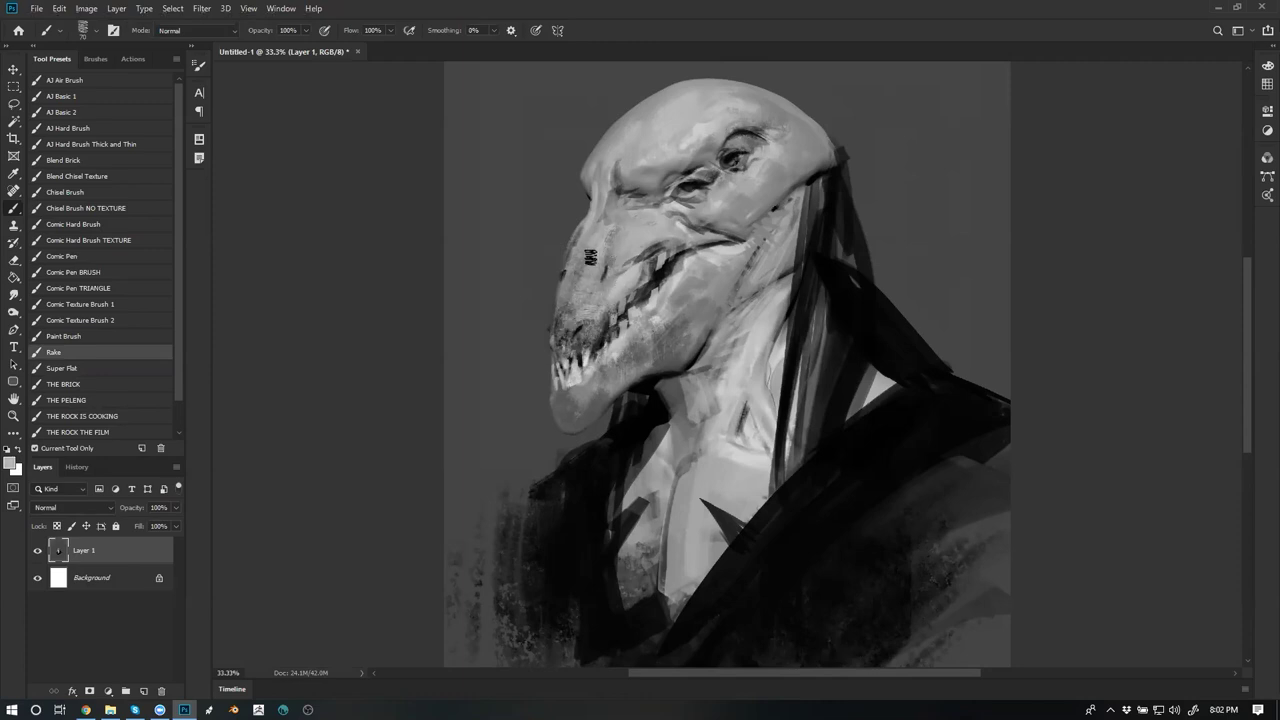
pyautogui.press('d')
pyautogui.press('x')
pyautogui.moveTo(606, 238); pyautogui.dragTo(578, 276)
pyautogui.keyDown('alt'); pyautogui.click(603, 287); pyautogui.keyUp('alt')
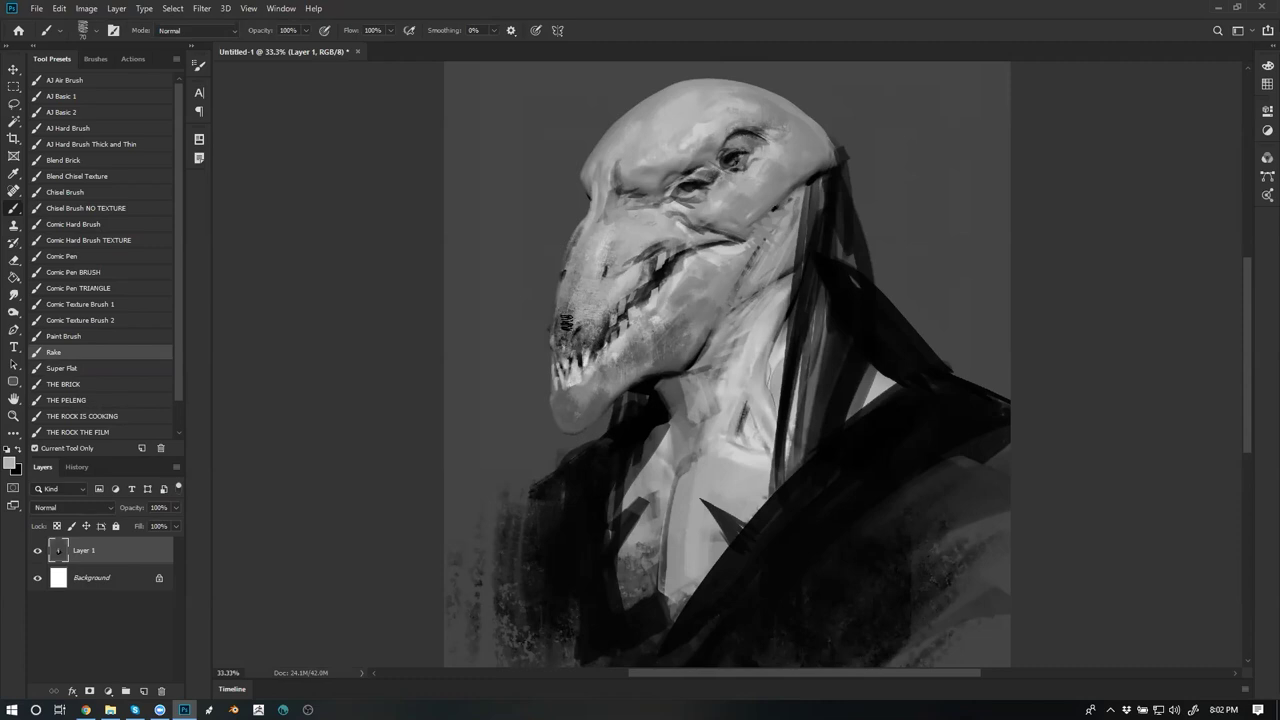
# Flip the canvas horizontally and rake sampled greys over the beak, the jaw and the skin behind the cheek
pyautogui.hotkey('ctrl', 'f')
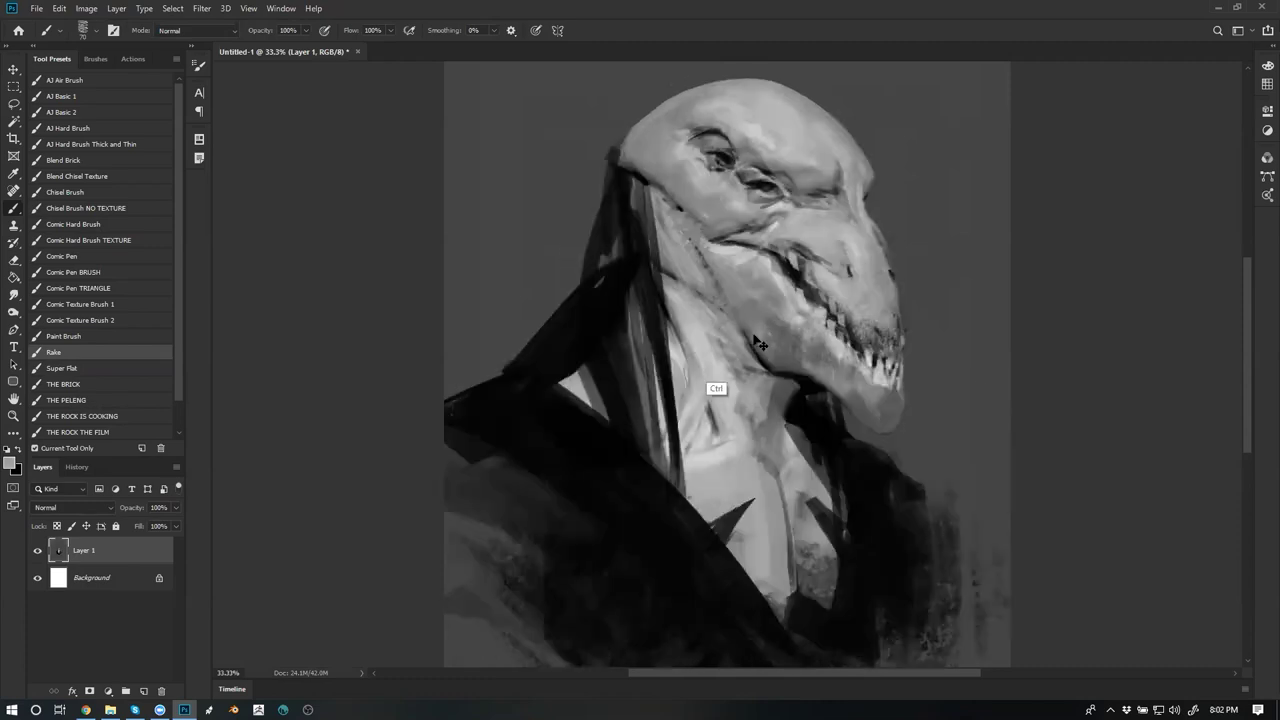
pyautogui.keyDown('alt'); pyautogui.click(884, 341); pyautogui.keyUp('alt')
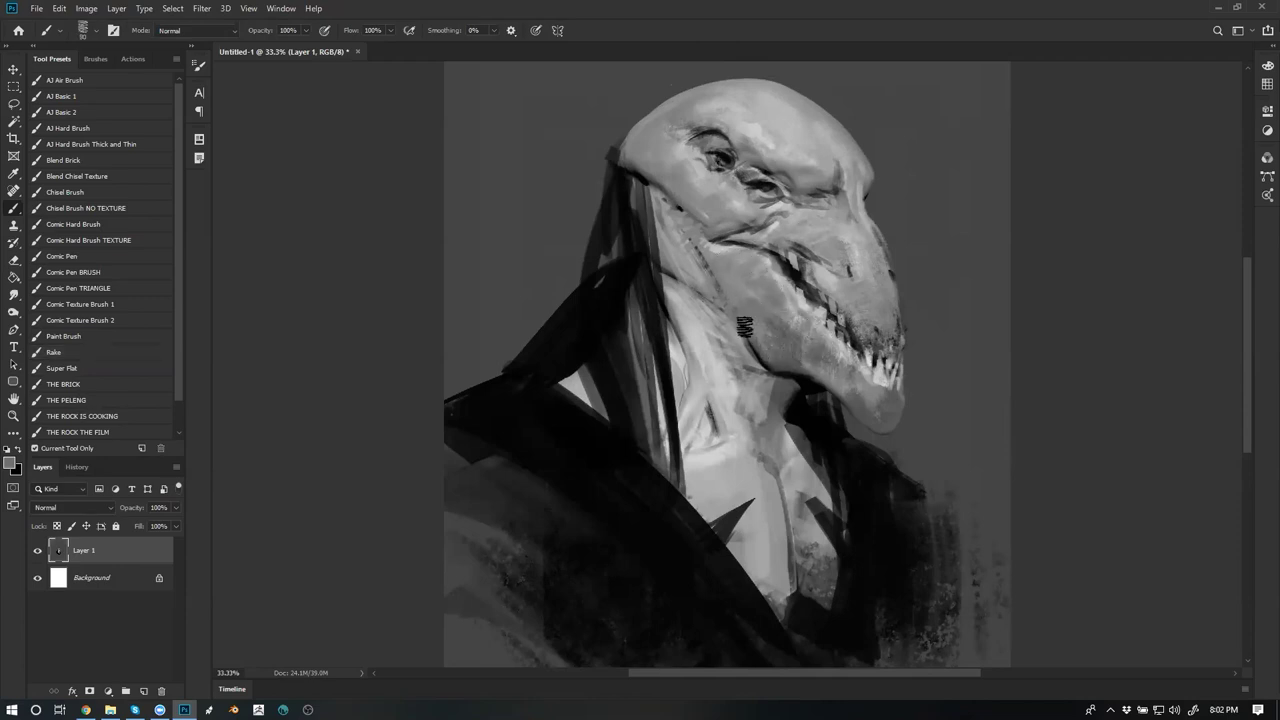
pyautogui.press('[')
pyautogui.press('d')
pyautogui.keyDown('alt'); pyautogui.click(716, 270); pyautogui.keyUp('alt')
pyautogui.moveTo(696, 249); pyautogui.dragTo(729, 277)
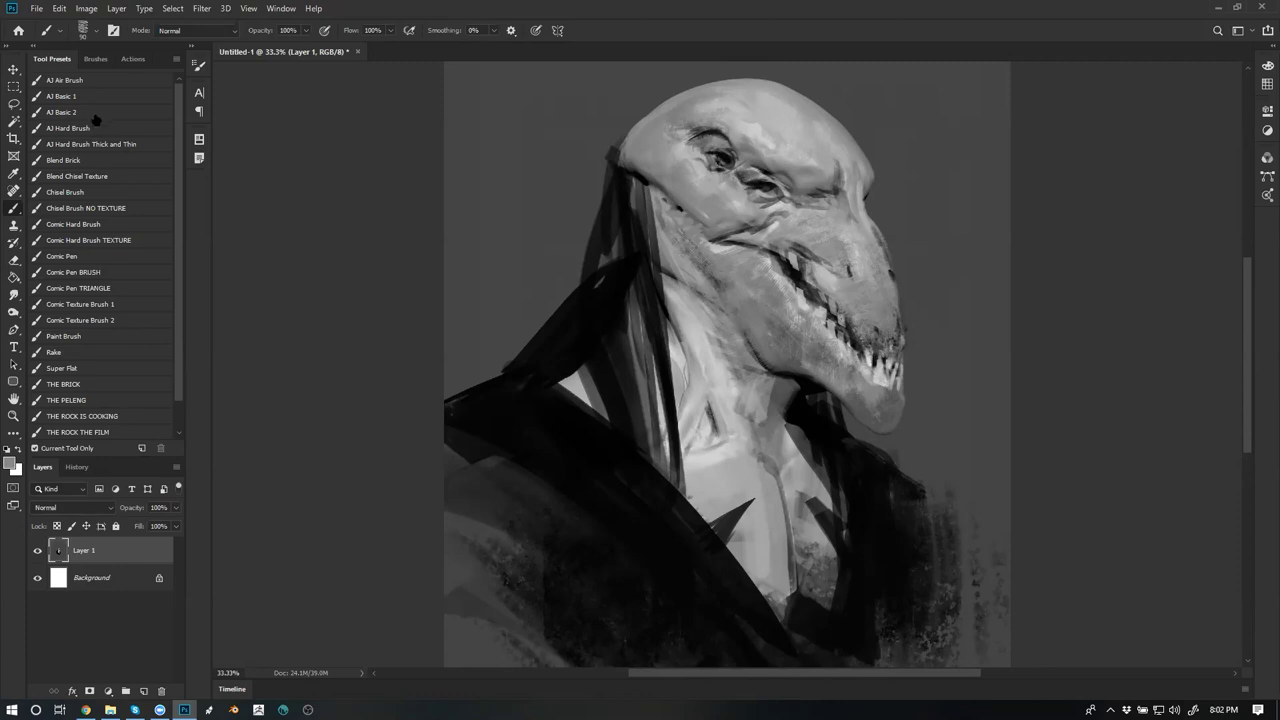
# Choose the Blend Chisel Texture brush, flip the canvas horizontally and blend sampled grey into the skin behind the jaw
pyautogui.click(122, 144)
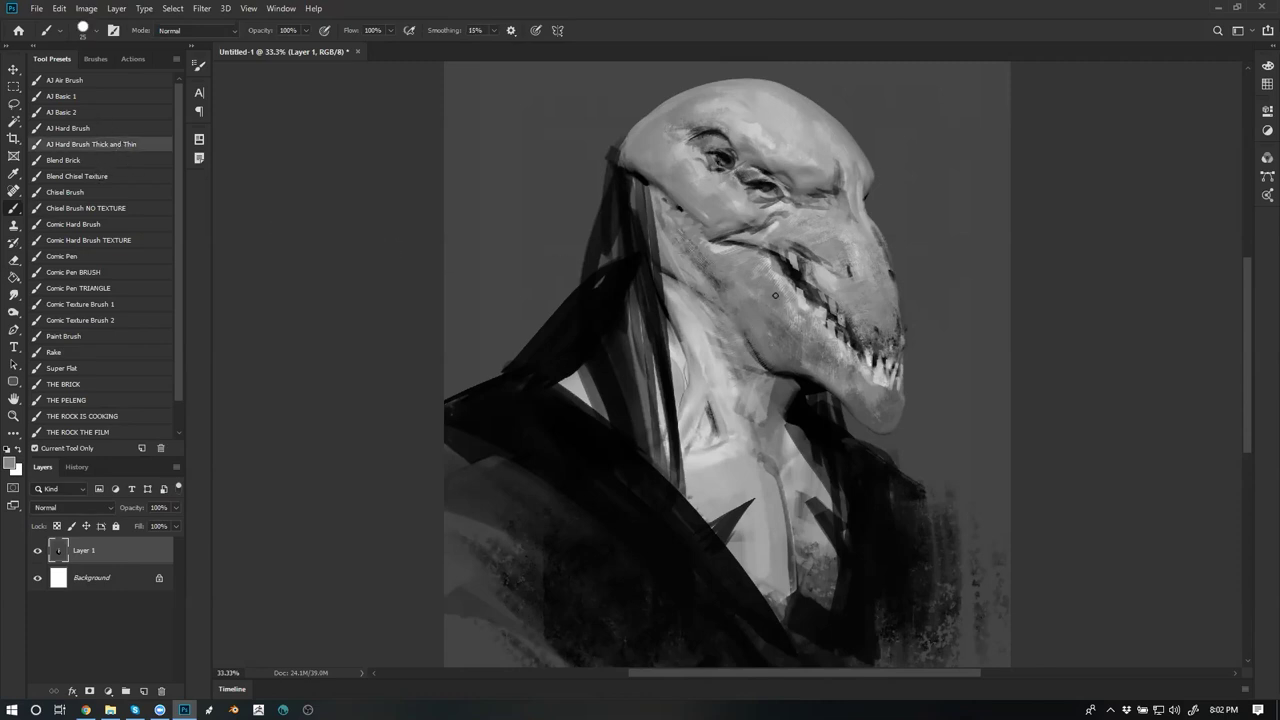
pyautogui.click(114, 164)
pyautogui.click(119, 181)
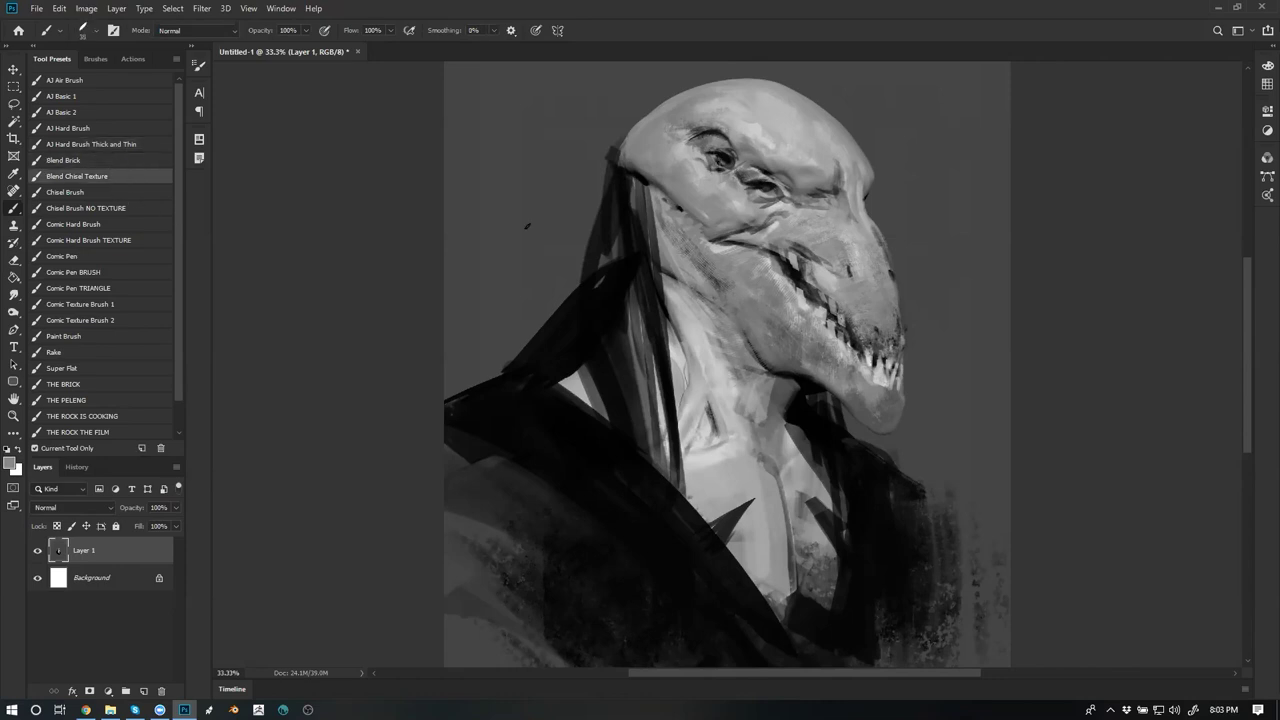
pyautogui.hotkey('ctrl', 'f')
pyautogui.keyDown('alt'); pyautogui.click(801, 272); pyautogui.keyUp('alt')
pyautogui.moveTo(793, 275); pyautogui.dragTo(771, 284)
# Enlarge the brush and blend sampled grey over the rear of the jaw where it meets the neck
pyautogui.press(']')
pyautogui.press(']')
pyautogui.press(']')
pyautogui.press(']')
pyautogui.press(']')
pyautogui.press(']')
pyautogui.press(']')
pyautogui.press(']')
pyautogui.press(']')
pyautogui.keyDown('alt'); pyautogui.click(713, 296); pyautogui.keyUp('alt')
pyautogui.moveTo(728, 294); pyautogui.dragTo(732, 315)
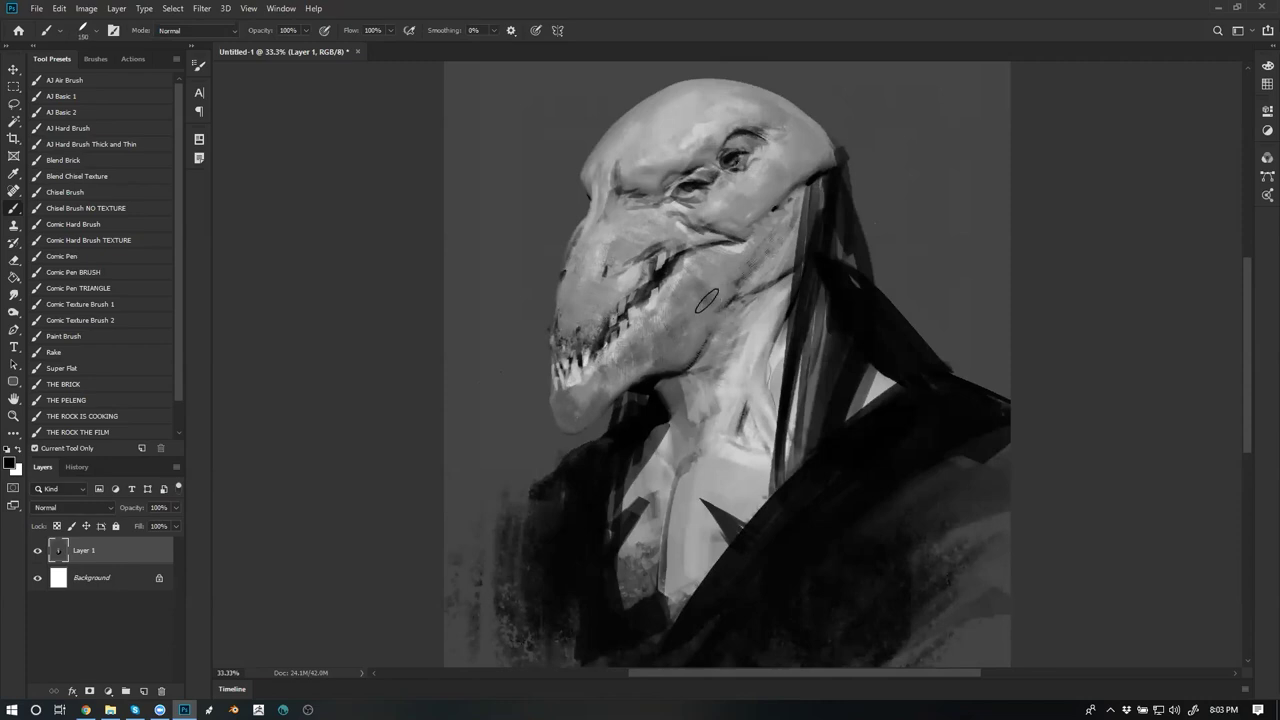
pyautogui.moveTo(730, 308); pyautogui.dragTo(708, 288)
# Flip the canvas horizontally and darken the socket around the front eye with broad chisel strokes
pyautogui.keyDown('alt'); pyautogui.click(698, 265); pyautogui.keyUp('alt')
pyautogui.press('[')
pyautogui.press('[')
pyautogui.press('[')
pyautogui.press('[')
pyautogui.press('[')
pyautogui.press('[')
pyautogui.hotkey('ctrl', 'shift', 'h')
pyautogui.press(']')
pyautogui.press(']')
pyautogui.press(']')
pyautogui.press(']')
pyautogui.press(']')
pyautogui.press(']')
pyautogui.moveTo(776, 184)
pyautogui.mouseDown()
pyautogui.moveTo(746, 186)
pyautogui.moveTo(778, 182)
pyautogui.mouseUp()
pyautogui.keyDown('alt'); pyautogui.click(768, 194); pyautogui.keyUp('alt')
pyautogui.press('[')
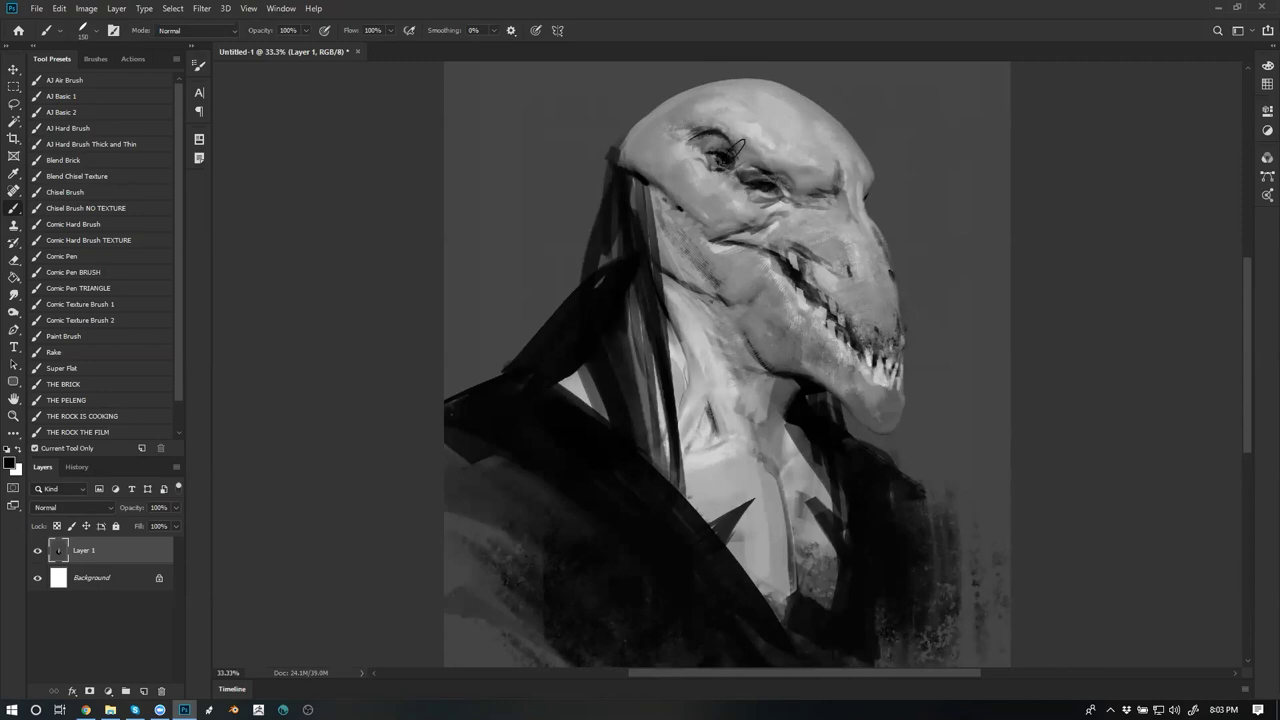
# Shade the hollow from behind the cheek down to the rear of the jaw with a 175 brush
pyautogui.press(']')
pyautogui.press(']')
pyautogui.keyDown('alt'); pyautogui.click(663, 134); pyautogui.keyUp('alt')
pyautogui.press('d')
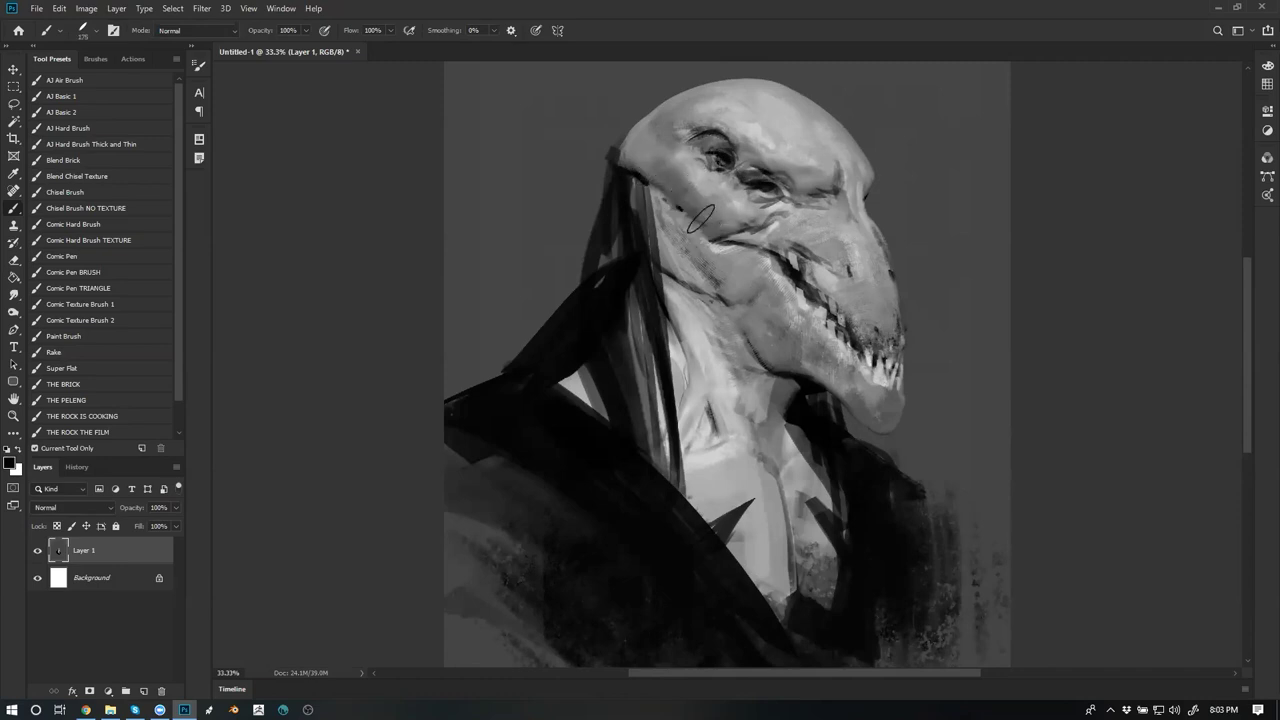
pyautogui.moveTo(686, 196)
pyautogui.mouseDown()
pyautogui.moveTo(710, 238)
pyautogui.moveTo(677, 186)
pyautogui.moveTo(704, 250)
pyautogui.moveTo(685, 246)
pyautogui.moveTo(717, 294)
pyautogui.mouseUp()
# Darken the fold behind the cheek with small strokes of sampled grey and black
pyautogui.keyDown('alt'); pyautogui.click(724, 210); pyautogui.keyUp('alt')
pyautogui.press('[')
pyautogui.press('[')
pyautogui.press('[')
pyautogui.press('[')
pyautogui.press('[')
pyautogui.keyDown('alt'); pyautogui.click(680, 207); pyautogui.keyUp('alt')
pyautogui.press('[')
pyautogui.press('[')
pyautogui.press('[')
pyautogui.keyDown('alt'); pyautogui.click(722, 297); pyautogui.keyUp('alt')
pyautogui.press('[')
pyautogui.press('d')
pyautogui.moveTo(688, 242); pyautogui.dragTo(696, 253)
pyautogui.keyDown('alt'); pyautogui.click(721, 293); pyautogui.keyUp('alt')
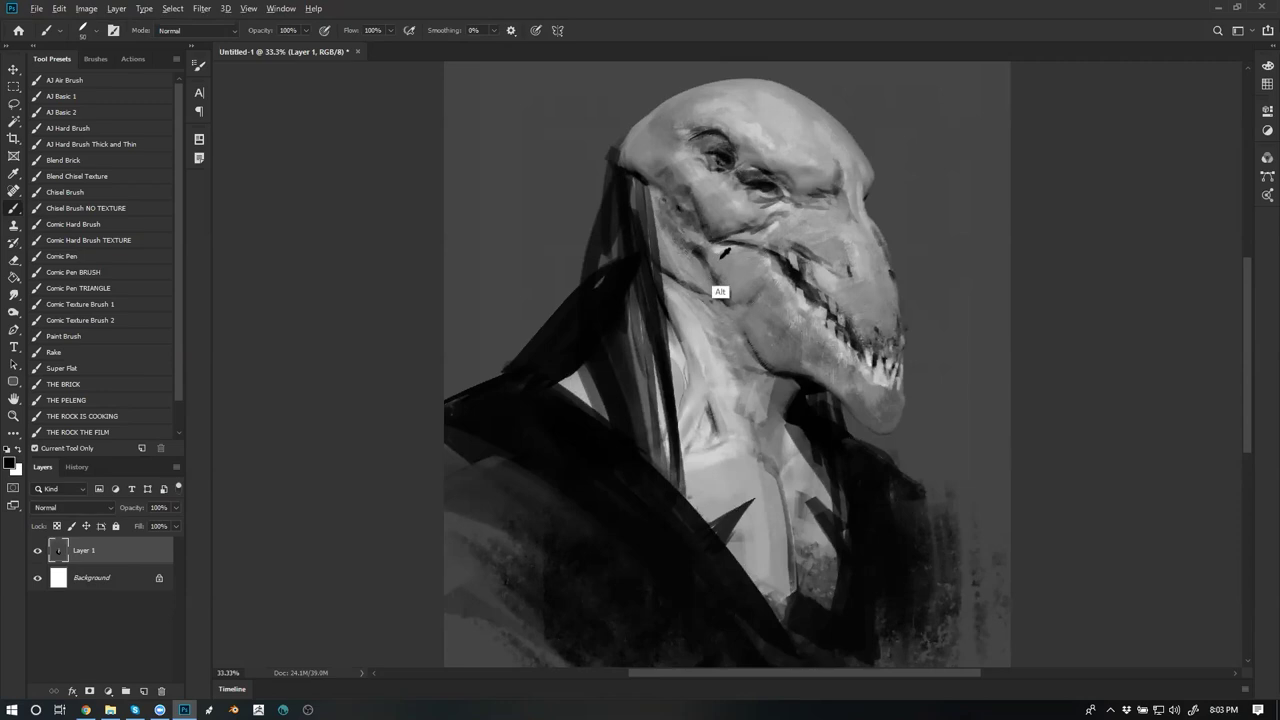
# Paint thin dark wrinkles from the rear edge of the jaw down onto the upper neck
pyautogui.moveTo(707, 271); pyautogui.dragTo(764, 371)
pyautogui.press('d')
pyautogui.moveTo(710, 334)
pyautogui.mouseDown()
pyautogui.moveTo(757, 367)
pyautogui.moveTo(735, 398)
pyautogui.mouseUp()
pyautogui.press('[')
pyautogui.press(']')
pyautogui.press(']')
pyautogui.press(']')
pyautogui.press(']')
pyautogui.press(']')
pyautogui.press(']')
pyautogui.press(']')
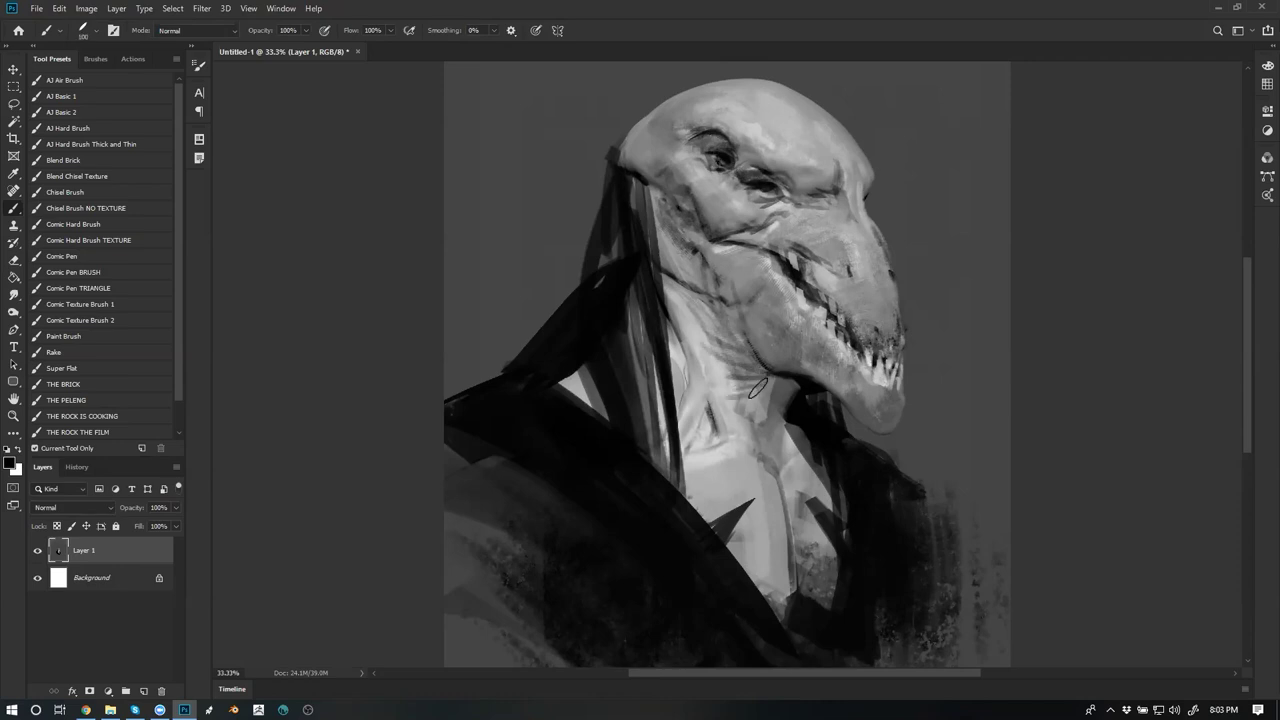
# Flip the canvas horizontally to check the portrait at a reduced view, and flip it back
pyautogui.press('z')
pyautogui.keyDown('alt'); pyautogui.click(767, 390); pyautogui.keyUp('alt')
pyautogui.keyDown('alt'); pyautogui.click(768, 396); pyautogui.keyUp('alt')
pyautogui.hotkey('ctrl', 'shift', 'h')
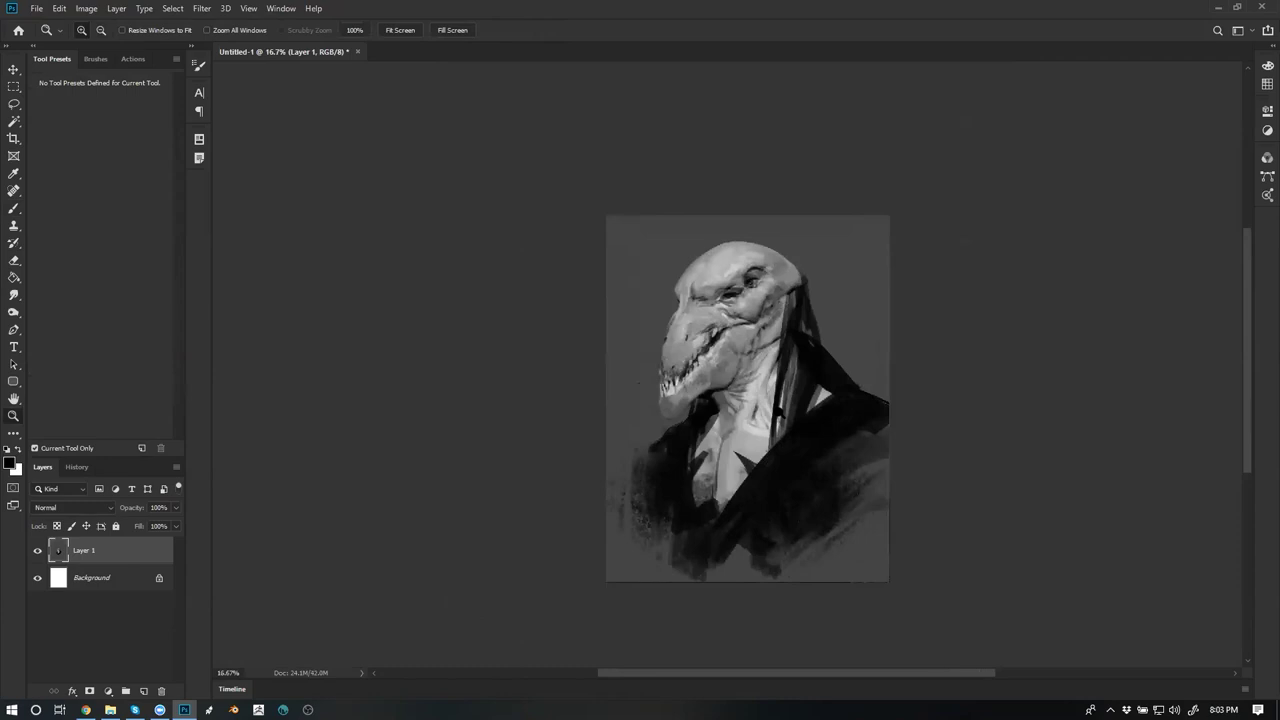
pyautogui.click(755, 377)
pyautogui.click(755, 377)
pyautogui.press('b')
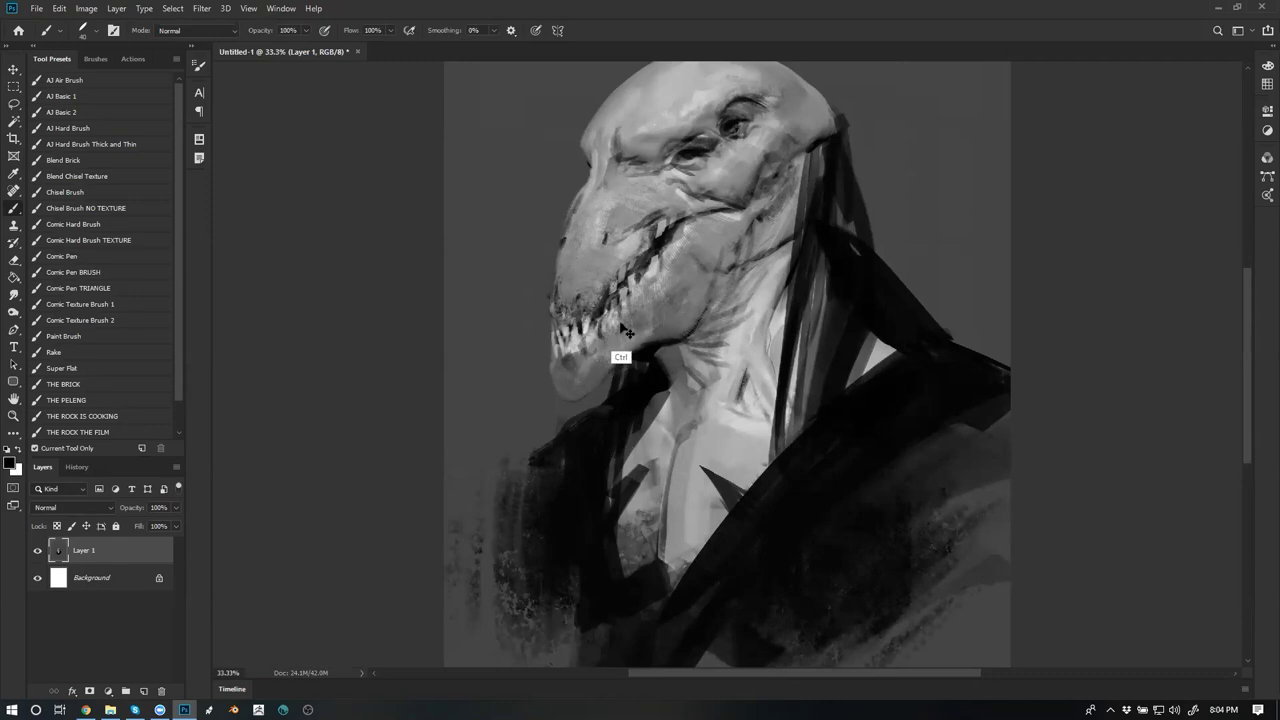
pyautogui.hotkey('ctrl', 'f')
# Trim the chin's outline with sampled background grey and darken the gum line below the lower teeth in black
pyautogui.keyDown('alt'); pyautogui.click(908, 369); pyautogui.keyUp('alt')
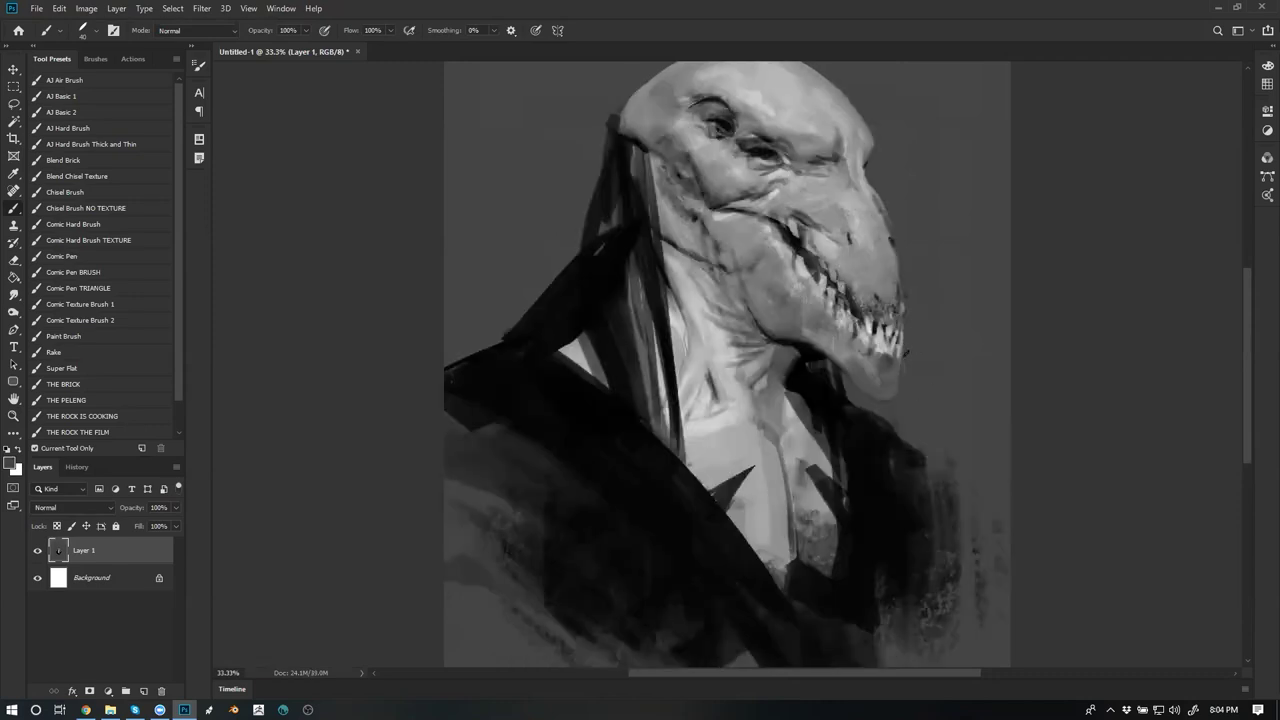
pyautogui.press('d')
pyautogui.moveTo(819, 318); pyautogui.dragTo(842, 344)
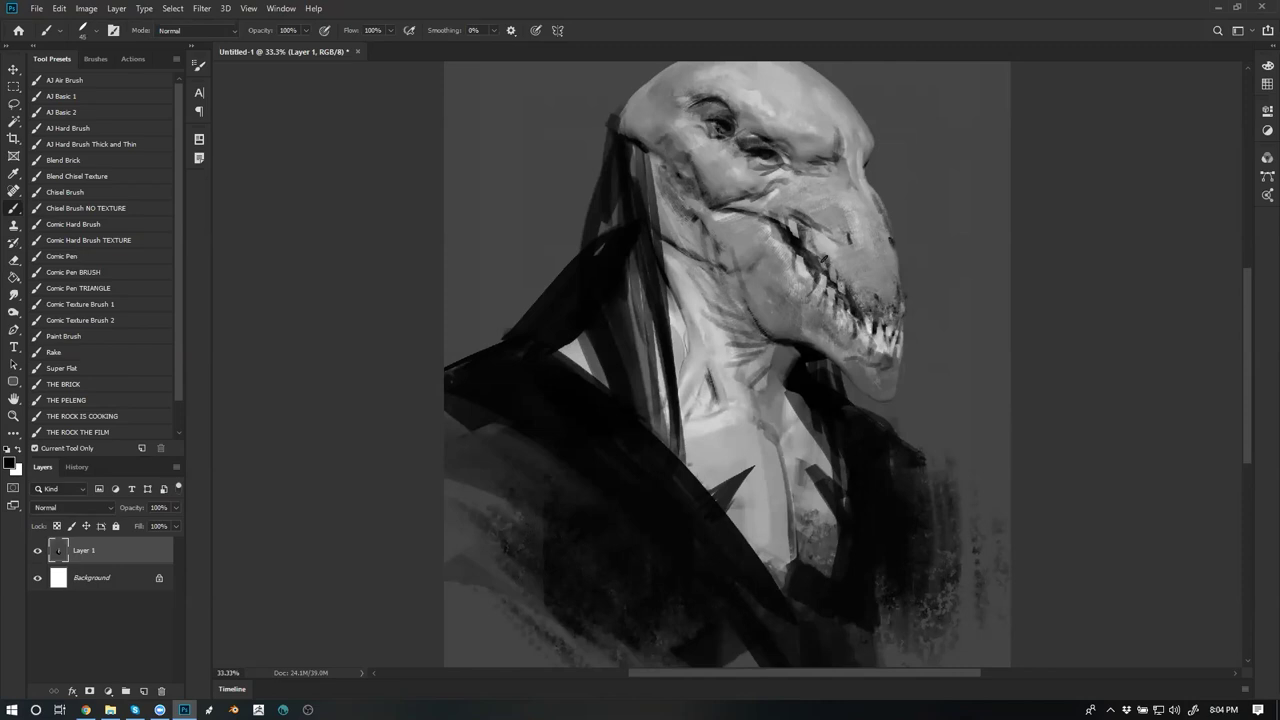
# Lighten the upper teeth and gums at the front of the beak with white and sampled light grey
pyautogui.press('x')
pyautogui.press(']')
pyautogui.press(']')
pyautogui.press(']')
pyautogui.press(']')
pyautogui.press(']')
pyautogui.moveTo(868, 288); pyautogui.dragTo(880, 316)
pyautogui.keyDown('alt'); pyautogui.click(857, 264); pyautogui.keyUp('alt')
pyautogui.press('[')
pyautogui.press('[')
pyautogui.press('[')
pyautogui.press('[')
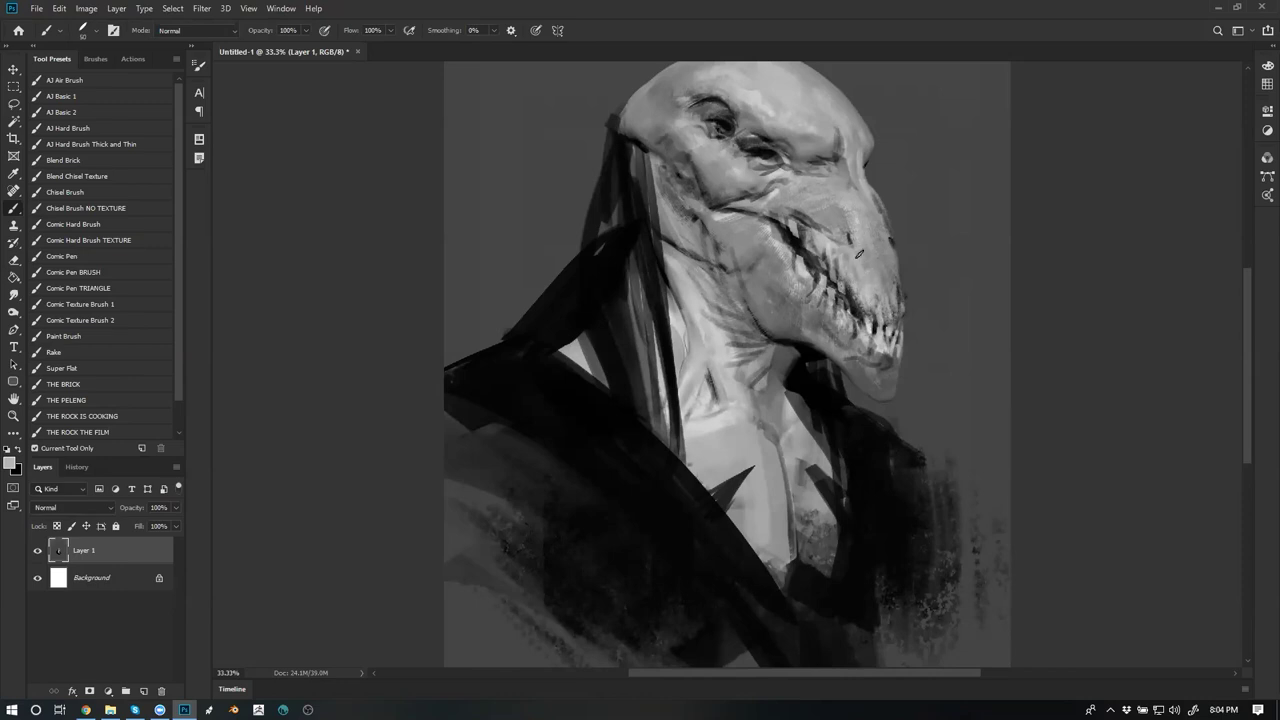
# Draw fine creases across the beak above the teeth with black and sampled greys
pyautogui.press('x')
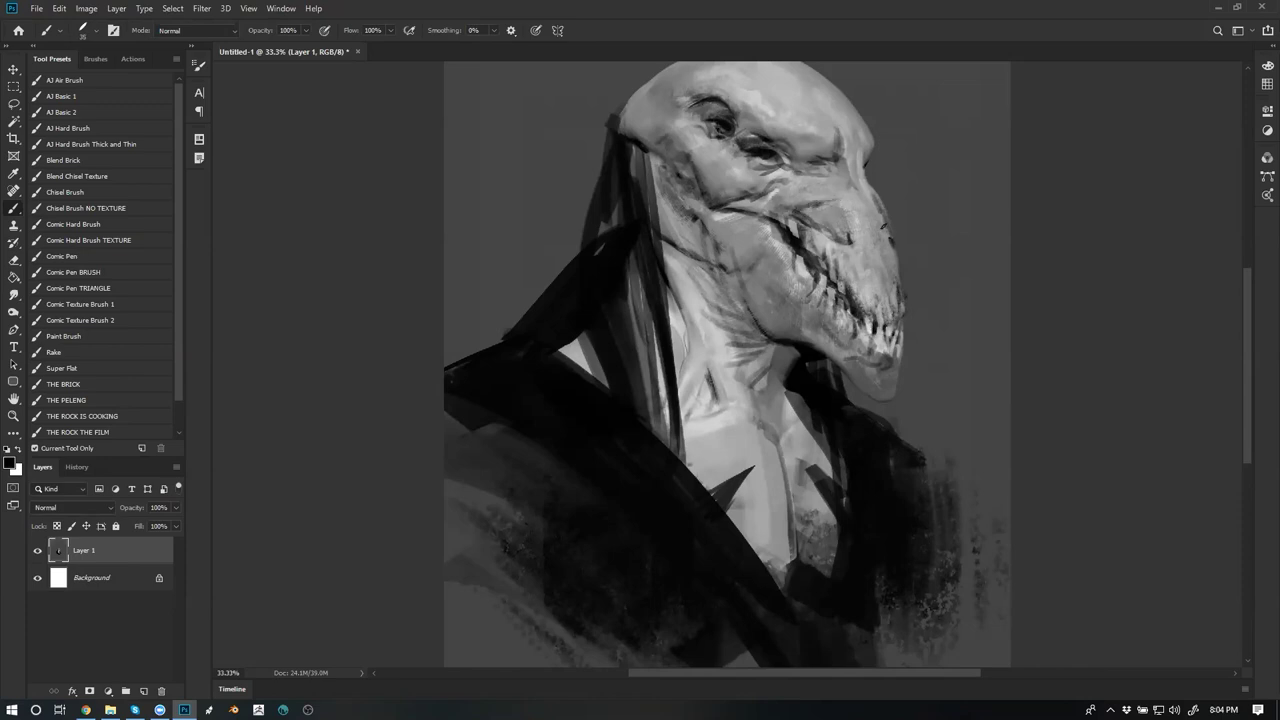
pyautogui.keyDown('alt'); pyautogui.click(851, 212); pyautogui.keyUp('alt')
pyautogui.keyDown('alt'); pyautogui.click(834, 191); pyautogui.keyUp('alt')
pyautogui.press('d')
# Add small light and dark wrinkles beneath both eyes
pyautogui.press('x')
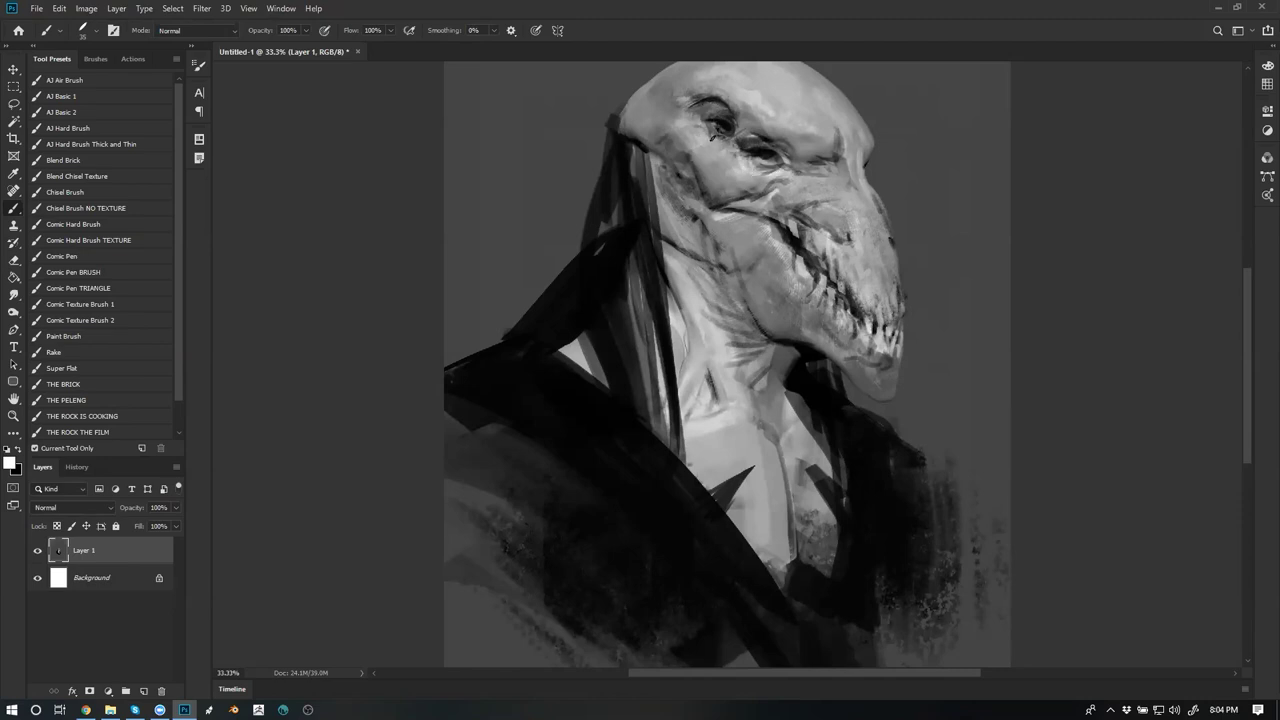
pyautogui.press('x')
pyautogui.moveTo(748, 167); pyautogui.dragTo(722, 158)
pyautogui.press('z')
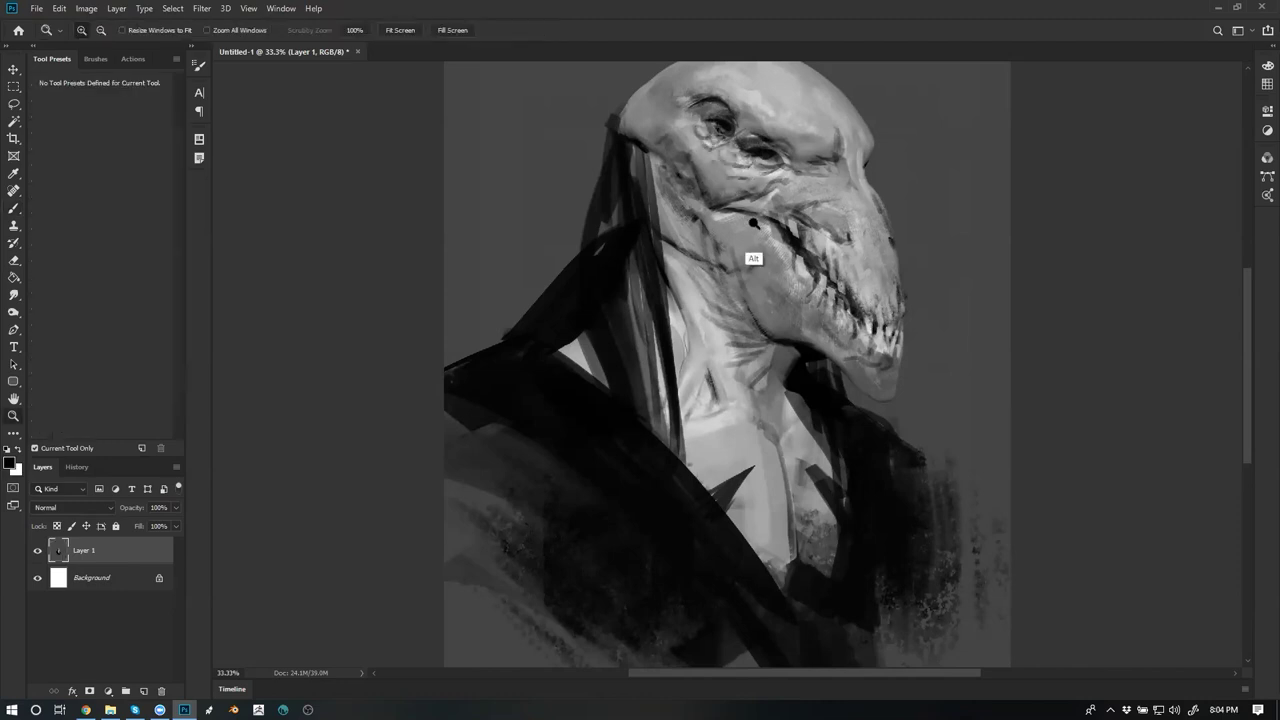
# Flip the canvas horizontally and add fine white highlights to the wrinkles around the eyes
pyautogui.keyDown('alt'); pyautogui.click(753, 225); pyautogui.keyUp('alt')
pyautogui.keyDown('alt'); pyautogui.click(753, 225); pyautogui.keyUp('alt')
pyautogui.hotkey('ctrl', 'shift', 'h')
pyautogui.press('b')
pyautogui.hotkey('ctrl', '+')
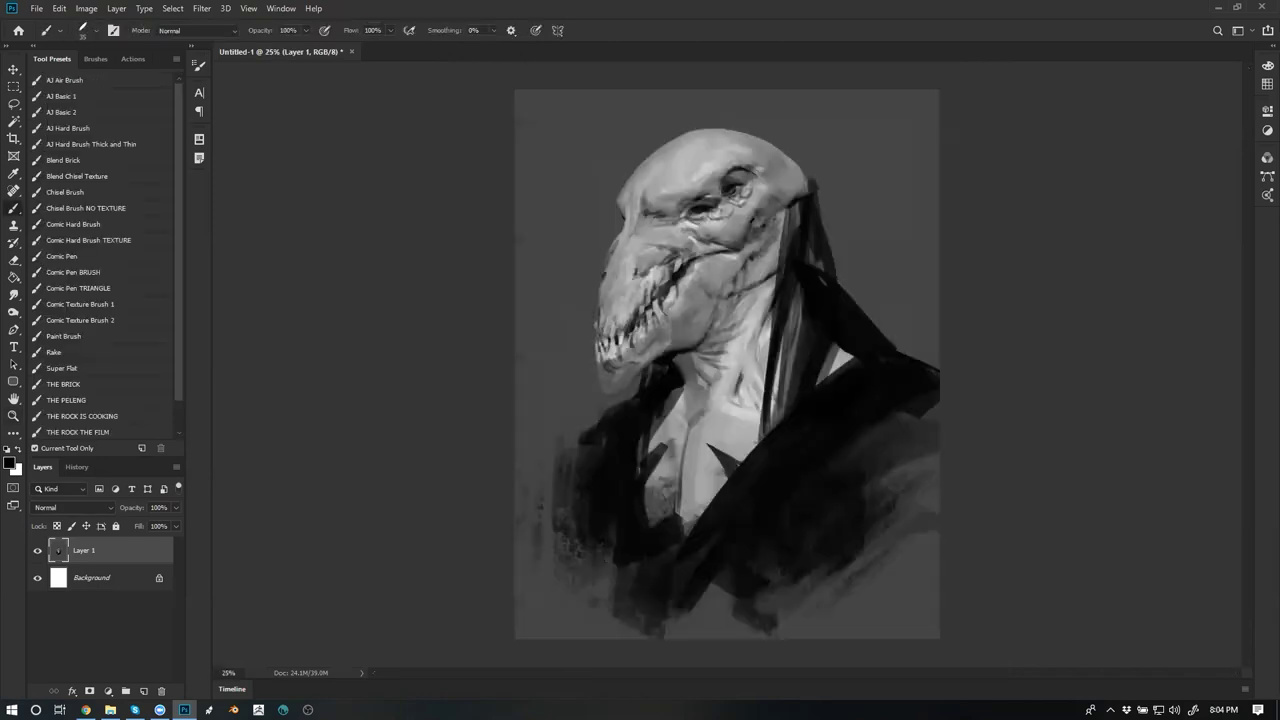
pyautogui.press('z')
pyautogui.click(733, 204)
pyautogui.click(733, 204)
pyautogui.press('b')
pyautogui.press('x')
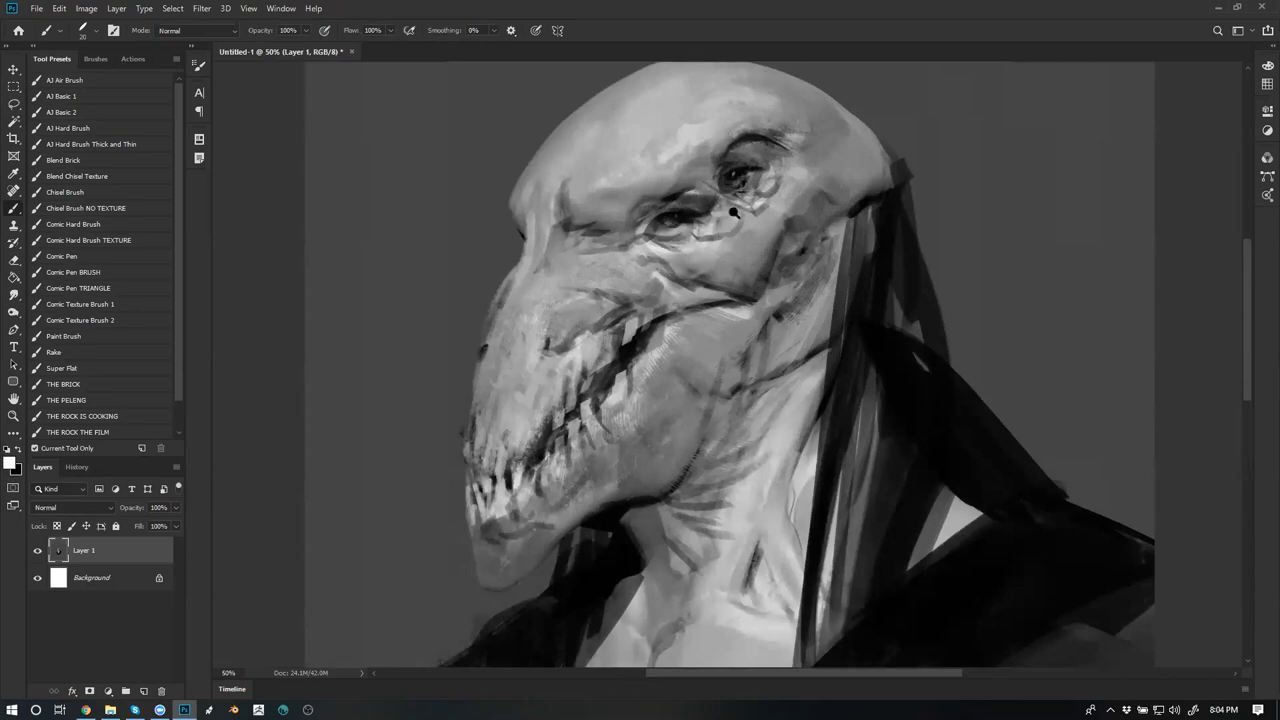
# Examine the whole portrait at different magnifications, mirroring the canvas back and forth to judge the shapes
pyautogui.press('z')
pyautogui.keyDown('alt'); pyautogui.click(737, 260); pyautogui.keyUp('alt')
pyautogui.keyDown('alt'); pyautogui.click(737, 260); pyautogui.keyUp('alt')
pyautogui.keyDown('alt'); pyautogui.click(737, 260); pyautogui.keyUp('alt')
pyautogui.click(710, 309)
pyautogui.click(700, 314)
pyautogui.press('Tab')
pyautogui.press('Tab')
pyautogui.hotkey('ctrl', 'shift', 'h')
pyautogui.hotkey('ctrl', 'shift', 'h')
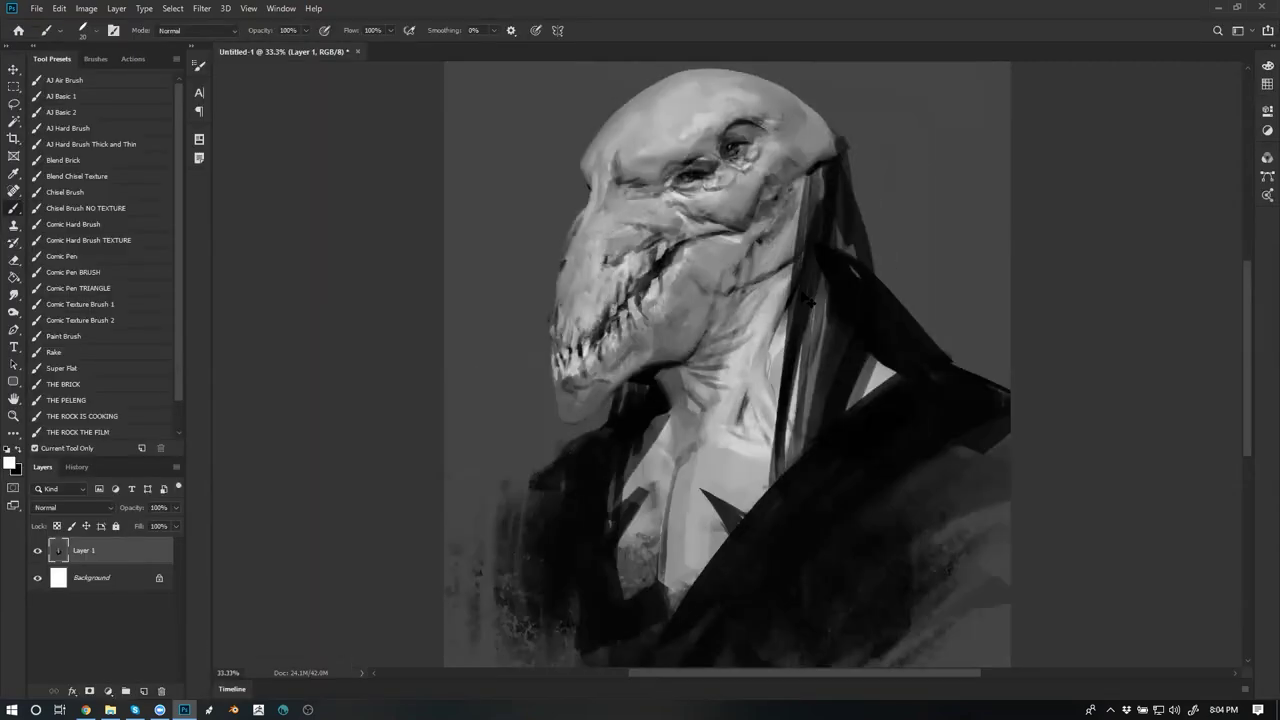
pyautogui.hotkey('ctrl', '-')
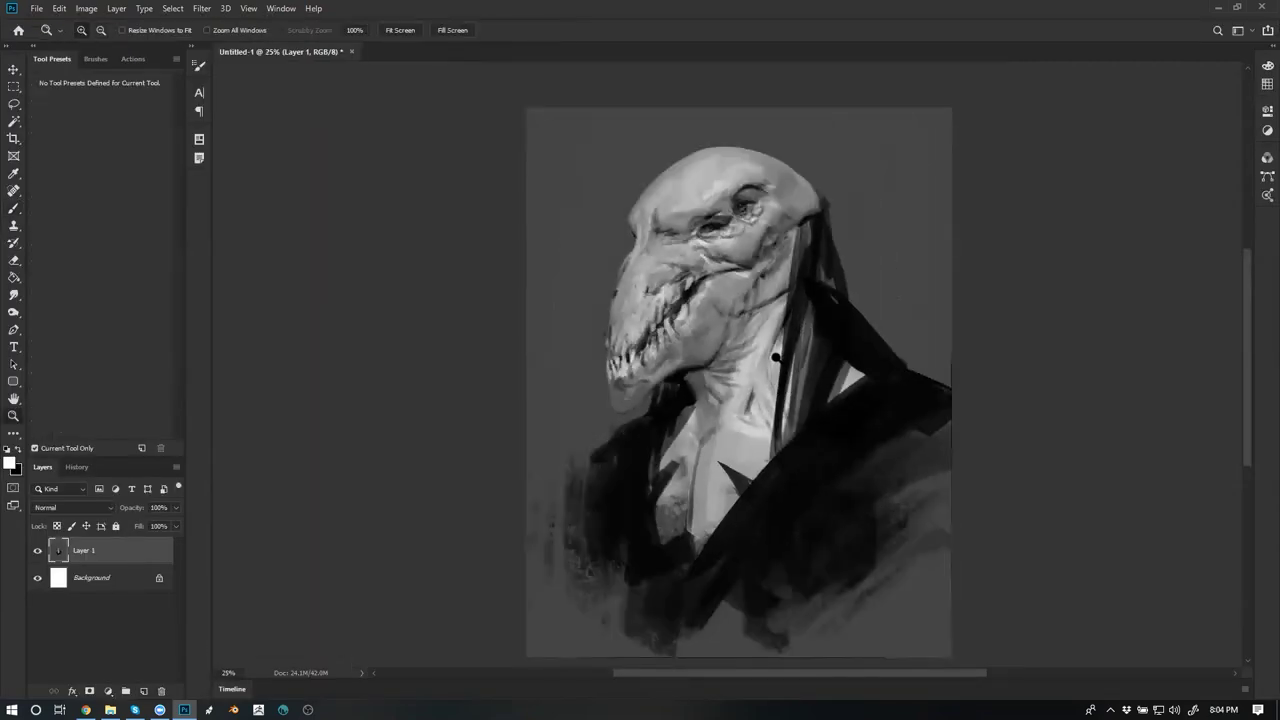
pyautogui.press('z')
pyautogui.click(772, 373)
pyautogui.click(772, 374)
pyautogui.keyDown('alt'); pyautogui.click(772, 374); pyautogui.keyUp('alt')
pyautogui.press('b')
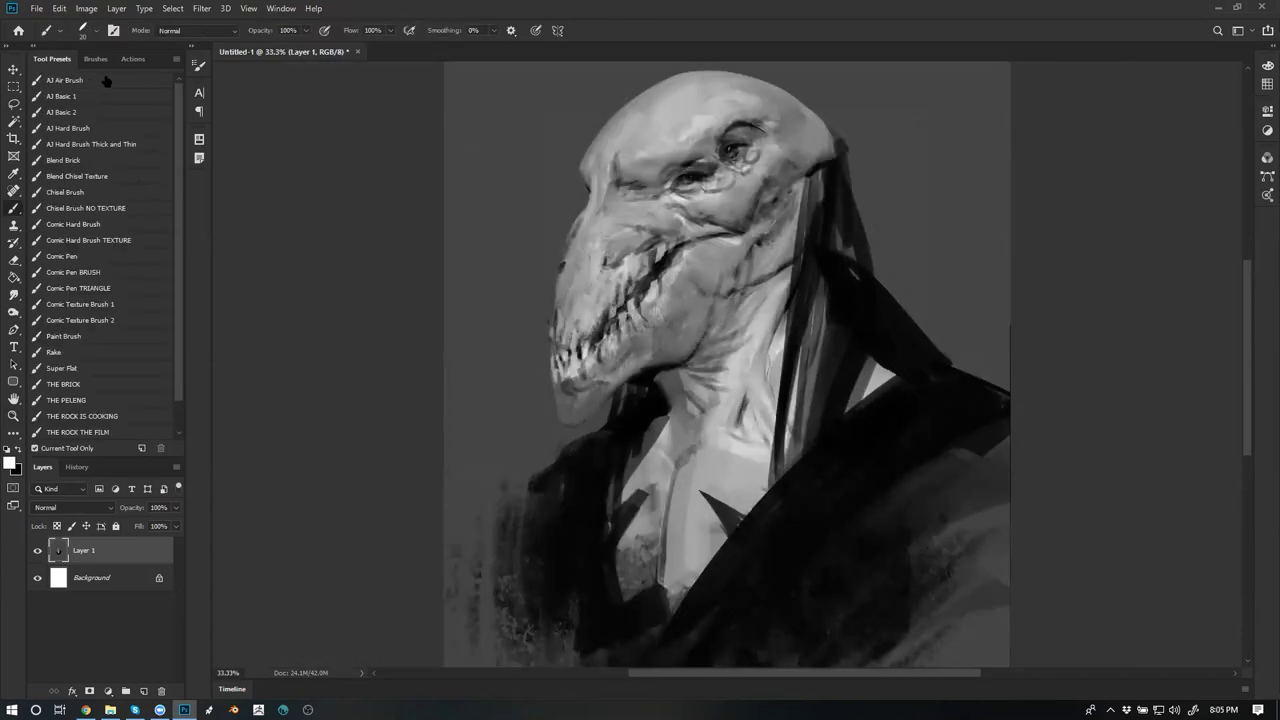
# Choose the AJ Air Brush preset and softly shade from the jaw down to the chest in black
pyautogui.click(102, 79)
pyautogui.press('x')
pyautogui.press(']')
pyautogui.press(']')
pyautogui.press(']')
pyautogui.press(']')
pyautogui.press(']')
pyautogui.press(']')
pyautogui.press(']')
pyautogui.press(']')
pyautogui.press(']')
pyautogui.press('[')
pyautogui.press('[')
pyautogui.press('[')
pyautogui.press('[')
pyautogui.press('[')
pyautogui.moveTo(715, 327)
pyautogui.mouseDown()
pyautogui.moveTo(688, 374)
pyautogui.moveTo(694, 423)
pyautogui.moveTo(642, 515)
pyautogui.mouseUp()
# Darken the bare chest and the side of the neck with the air brush enlarged to 600
pyautogui.press(']')
pyautogui.press(']')
pyautogui.press(']')
pyautogui.press(']')
pyautogui.press(']')
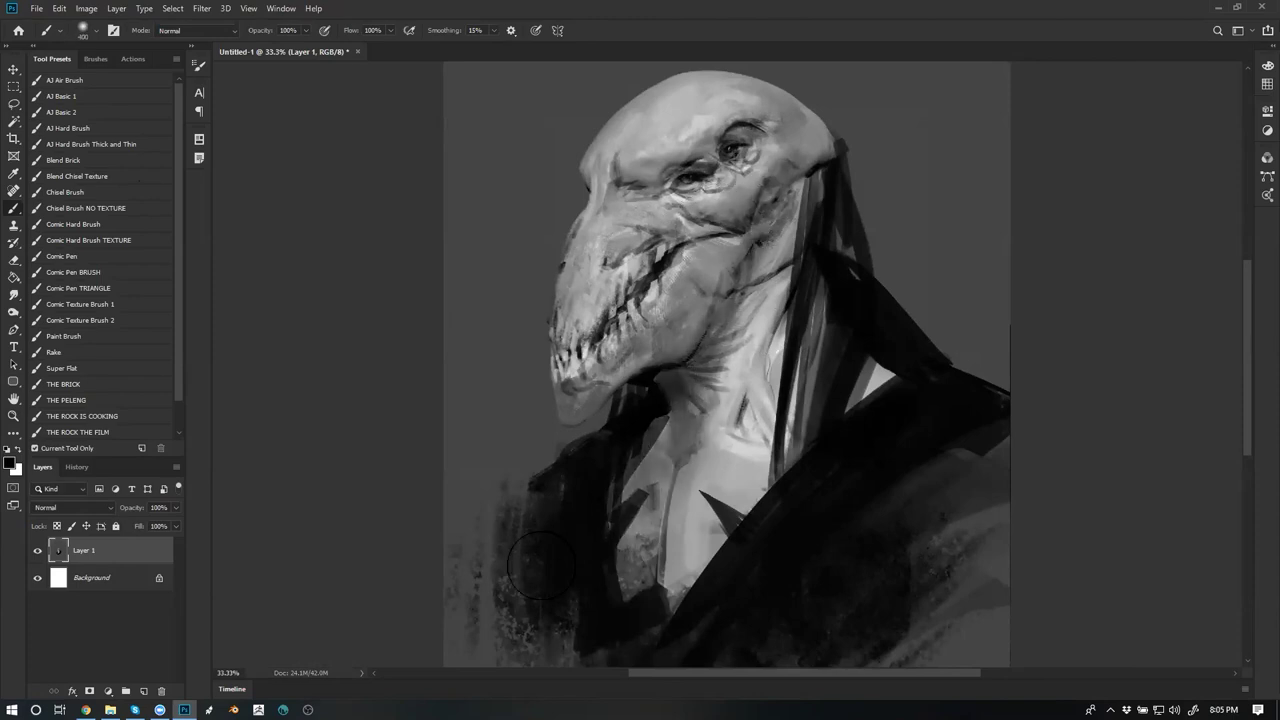
pyautogui.moveTo(666, 450); pyautogui.dragTo(656, 496)
pyautogui.press(']')
pyautogui.moveTo(764, 388)
pyautogui.mouseDown()
pyautogui.moveTo(666, 540)
pyautogui.moveTo(678, 530)
pyautogui.mouseUp()
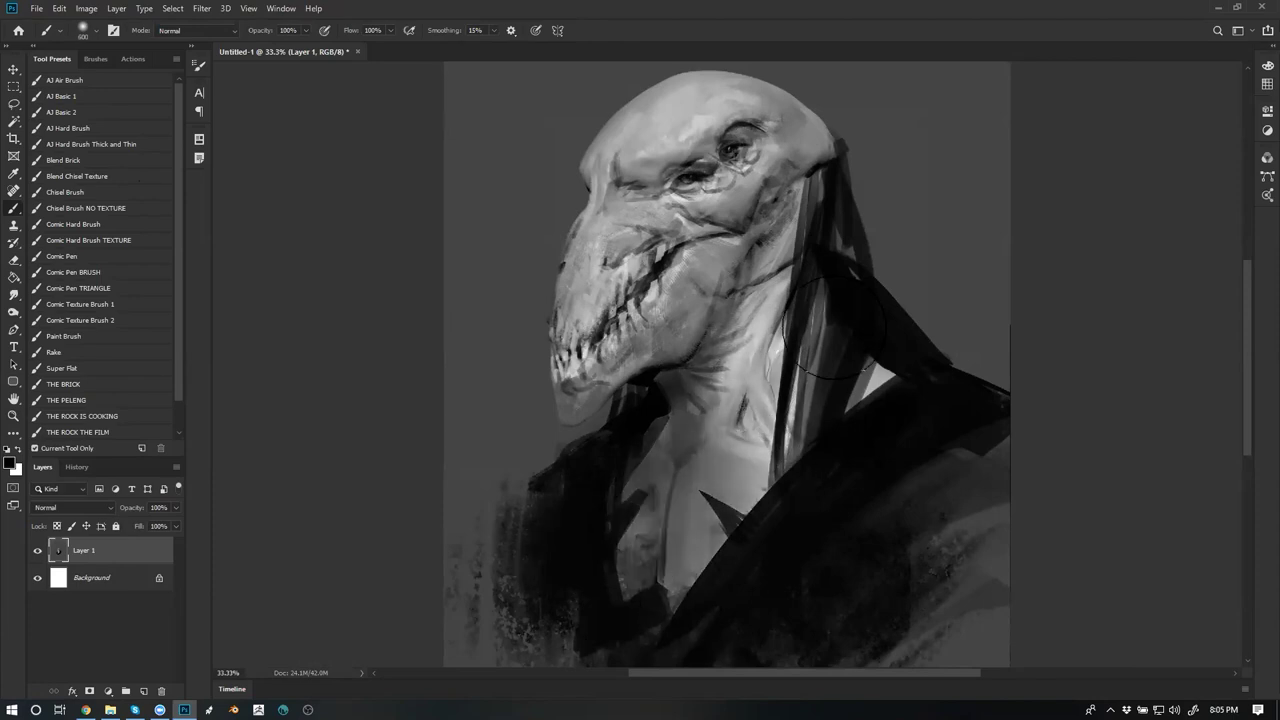
pyautogui.moveTo(774, 300); pyautogui.dragTo(757, 448)
# Softly shade the front of the brow and the forehead with a smaller air brush
pyautogui.press('[')
pyautogui.press('[')
pyautogui.press('[')
pyautogui.moveTo(616, 178); pyautogui.dragTo(602, 178)
pyautogui.moveTo(657, 100)
pyautogui.mouseDown()
pyautogui.moveTo(628, 142)
pyautogui.moveTo(688, 125)
pyautogui.mouseUp()
pyautogui.keyDown('alt'); pyautogui.click(672, 157); pyautogui.keyUp('alt')
# Airbrush soft white highlights along the cheek below the eyes and down the top of the beak
pyautogui.press('d')
pyautogui.press('x')
pyautogui.moveTo(665, 231)
pyautogui.mouseDown()
pyautogui.moveTo(734, 206)
pyautogui.moveTo(704, 208)
pyautogui.moveTo(760, 174)
pyautogui.mouseUp()
pyautogui.press('[')
pyautogui.press('[')
pyautogui.press('[')
pyautogui.press('[')
pyautogui.press('[')
pyautogui.press('[')
pyautogui.press(']')
pyautogui.moveTo(615, 252)
pyautogui.mouseDown()
pyautogui.moveTo(578, 328)
pyautogui.moveTo(585, 300)
pyautogui.mouseUp()
pyautogui.press('[')
pyautogui.press('[')
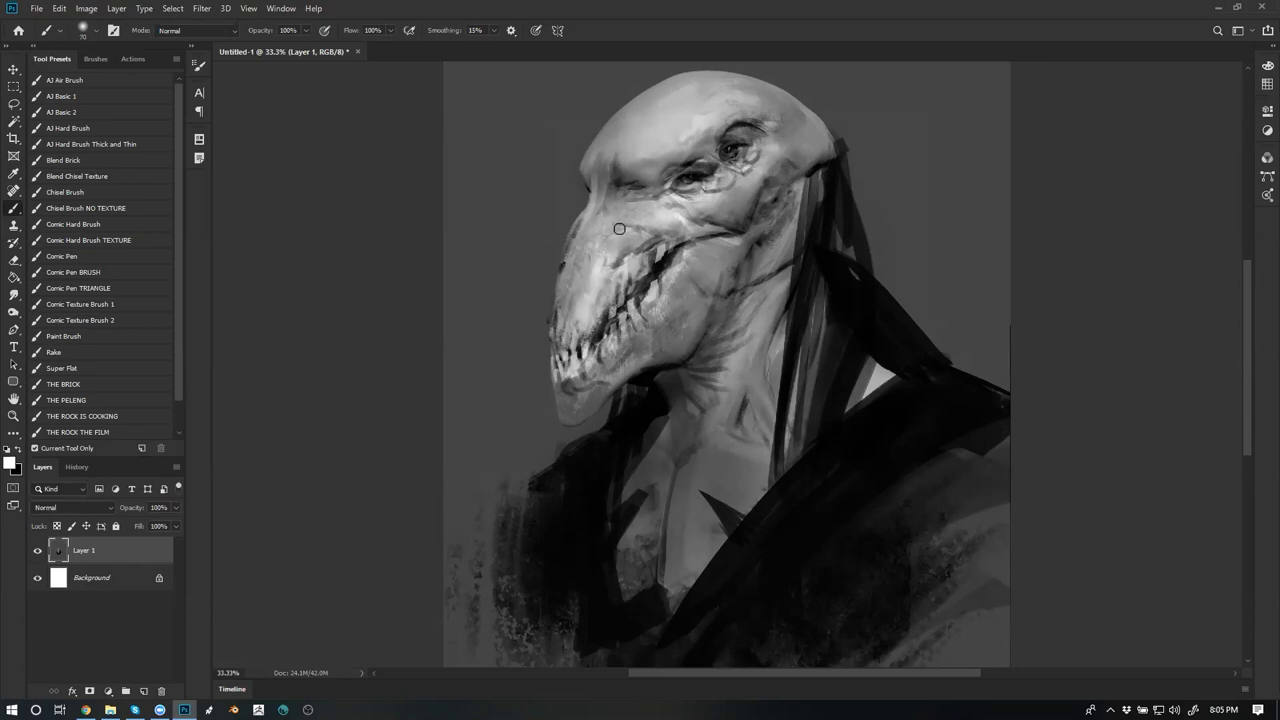
pyautogui.keyDown('ctrl'); pyautogui.keyDown('alt'); pyautogui.click(680, 284); pyautogui.keyUp('alt'); pyautogui.keyUp('ctrl')
pyautogui.keyDown('ctrl'); pyautogui.keyDown('alt'); pyautogui.click(678, 283); pyautogui.keyUp('alt'); pyautogui.keyUp('ctrl')
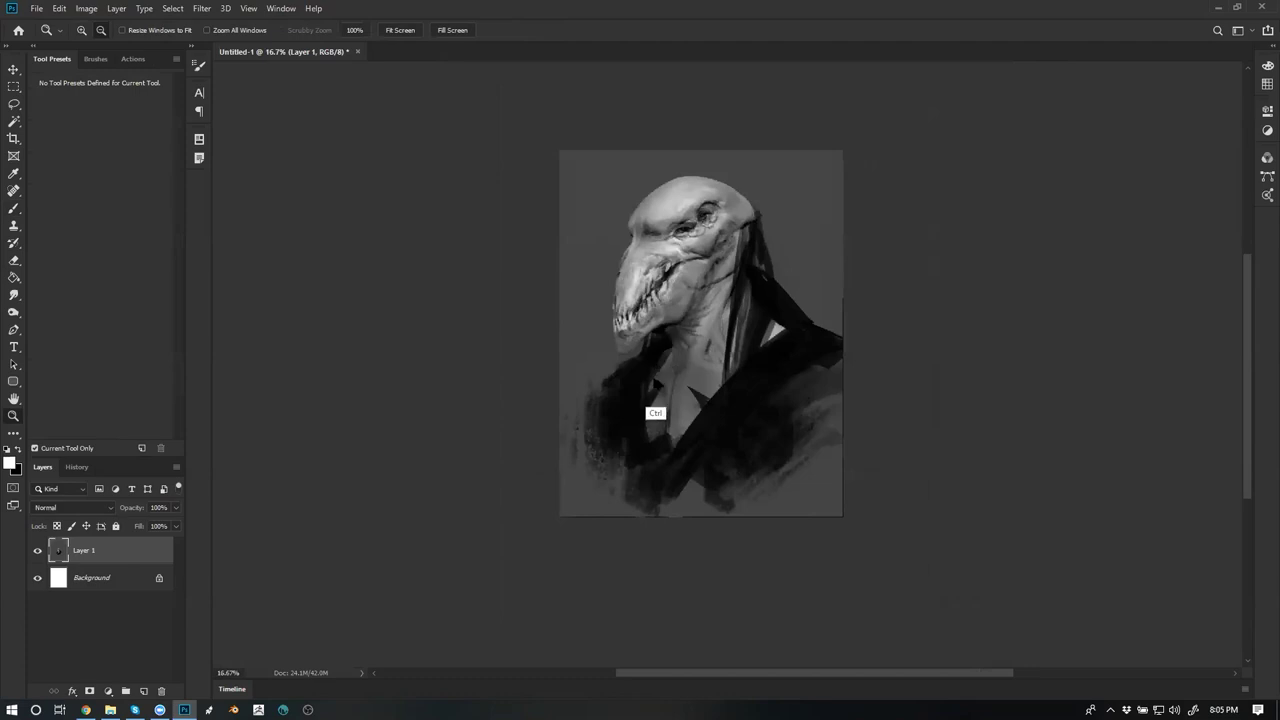
# Flip the canvas horizontally and touch up the edge of the head
pyautogui.hotkey('ctrl', 'f')
pyautogui.keyDown('ctrl'); pyautogui.click(785, 284); pyautogui.keyUp('ctrl')
pyautogui.keyDown('ctrl'); pyautogui.click(776, 277); pyautogui.keyUp('ctrl')
pyautogui.press('x')
pyautogui.press('x')
pyautogui.moveTo(764, 256); pyautogui.dragTo(728, 233)
# Enlarge the brush and paint strokes on the neck beneath the jaw
pyautogui.press('x')
pyautogui.press(']')
pyautogui.press(']')
pyautogui.press(']')
pyautogui.press(']')
pyautogui.press(']')
pyautogui.press(']')
pyautogui.press(']')
pyautogui.press('[')
pyautogui.press('[')
pyautogui.press('[')
pyautogui.moveTo(740, 319)
pyautogui.mouseDown()
pyautogui.moveTo(696, 288)
pyautogui.moveTo(751, 339)
pyautogui.mouseUp()
pyautogui.press(']')
pyautogui.press(']')
pyautogui.press(']')
pyautogui.moveTo(681, 306); pyautogui.dragTo(754, 361)
pyautogui.moveTo(756, 361); pyautogui.dragTo(732, 380)
# Draw thin black stray hairs behind the skull and down the side of the neck
pyautogui.press(']')
pyautogui.press(']')
pyautogui.press(']')
pyautogui.press(']')
pyautogui.press(']')
pyautogui.press('[')
pyautogui.moveTo(667, 252)
pyautogui.mouseDown()
pyautogui.moveTo(640, 178)
pyautogui.moveTo(635, 195)
pyautogui.mouseUp()
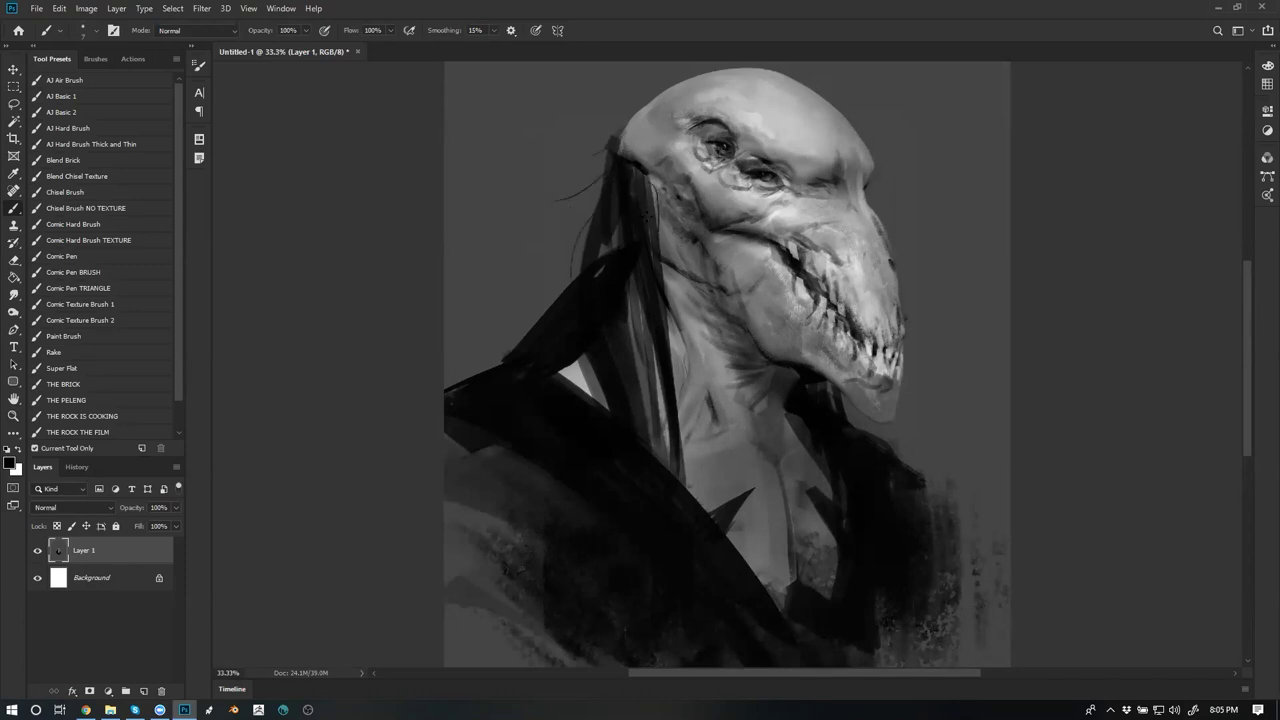
pyautogui.moveTo(666, 268); pyautogui.dragTo(688, 358)
pyautogui.moveTo(659, 185); pyautogui.dragTo(677, 267)
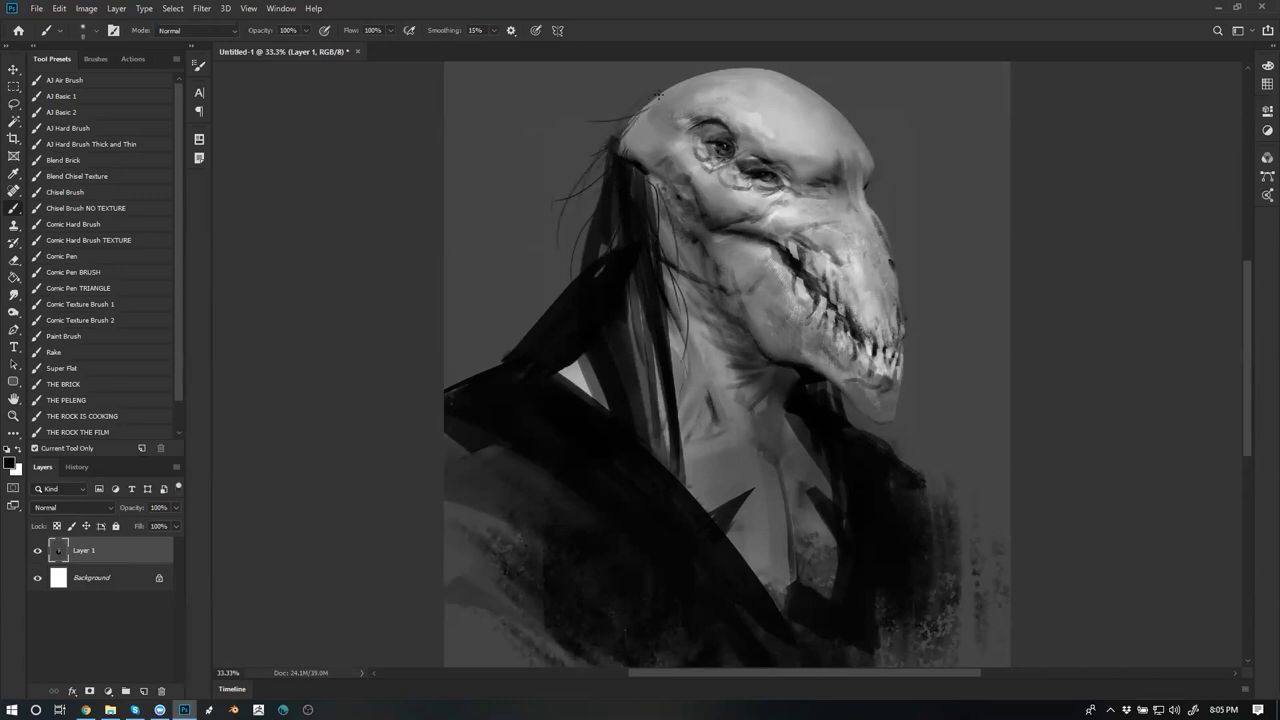
pyautogui.moveTo(600, 190); pyautogui.dragTo(529, 267)
pyautogui.moveTo(586, 247); pyautogui.dragTo(577, 271)
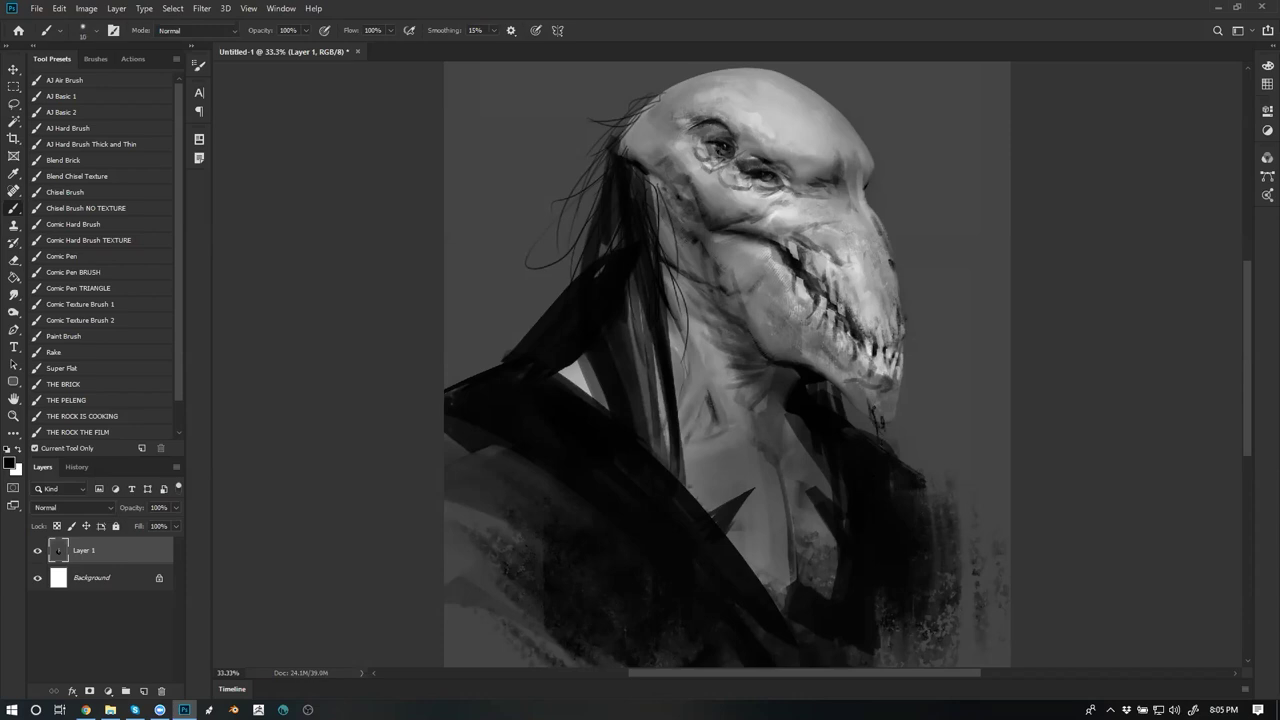
# Undo the last strokes below the chin and draw fine black strands hanging over the neck with a slightly smaller brush
pyautogui.hotkey('ctrl', 'alt', 'z')
pyautogui.hotkey('ctrl', 'alt', 'z')
pyautogui.press('[')
pyautogui.moveTo(658, 368); pyautogui.dragTo(653, 444)
pyautogui.moveTo(659, 376); pyautogui.dragTo(662, 458)
pyautogui.moveTo(656, 350); pyautogui.dragTo(657, 460)
pyautogui.moveTo(658, 358); pyautogui.dragTo(661, 448)
pyautogui.moveTo(660, 384); pyautogui.dragTo(692, 482)
pyautogui.moveTo(668, 330); pyautogui.dragTo(686, 474)
pyautogui.moveTo(673, 372); pyautogui.dragTo(684, 432)
# Add loose black hairs flying off the back of the hair above the collar
pyautogui.moveTo(568, 286); pyautogui.dragTo(506, 356)
pyautogui.moveTo(586, 202); pyautogui.dragTo(556, 284)
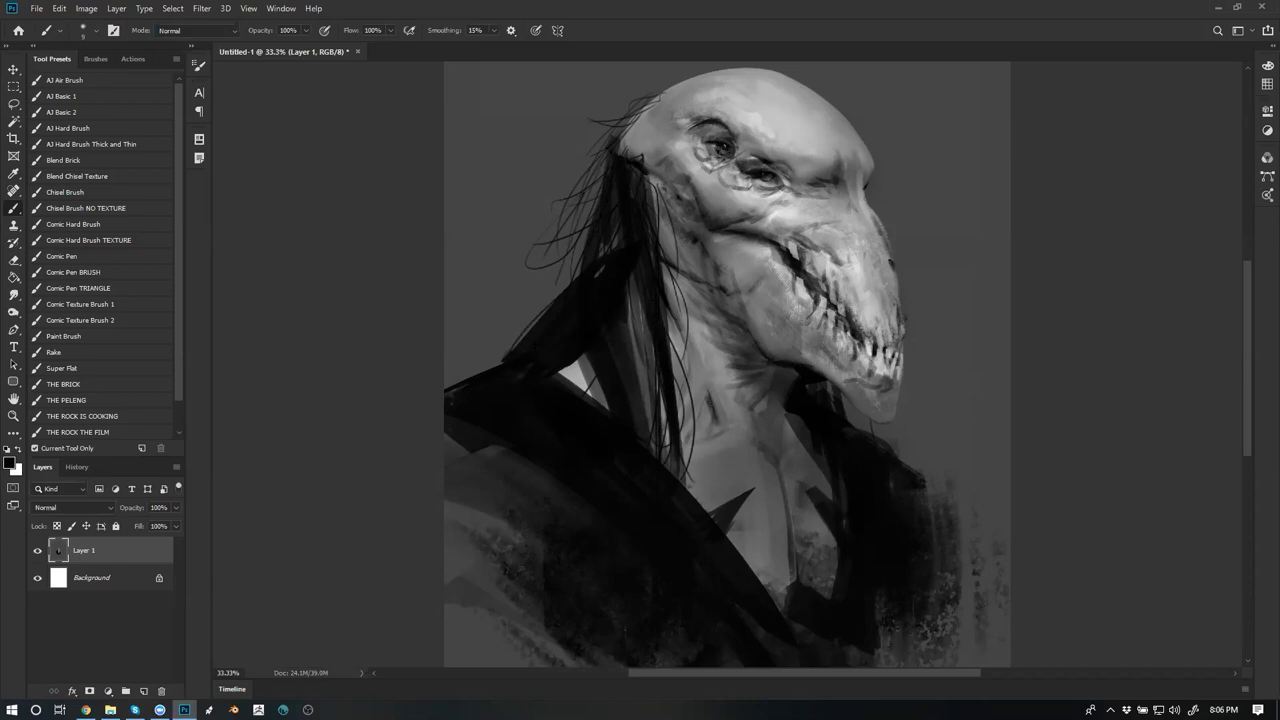
pyautogui.moveTo(595, 208); pyautogui.dragTo(555, 299)
pyautogui.moveTo(591, 209); pyautogui.dragTo(537, 315)
# Sample tones from the coat and its surroundings and smooth the rough grey area on the shoulder with a larger brush
pyautogui.keyDown('alt'); pyautogui.click(556, 400); pyautogui.keyUp('alt')
pyautogui.keyDown('alt'); pyautogui.click(503, 612); pyautogui.keyUp('alt')
pyautogui.press(']')
pyautogui.press(']')
pyautogui.press(']')
pyautogui.press(']')
pyautogui.press(']')
pyautogui.press(']')
pyautogui.press(']')
pyautogui.press(']')
pyautogui.press(']')
pyautogui.moveTo(522, 512)
pyautogui.mouseDown()
pyautogui.moveTo(634, 612)
pyautogui.moveTo(515, 540)
pyautogui.moveTo(595, 650)
pyautogui.mouseUp()
# Enlarge the brush further and soften the coat's speckled front edge and the background in front of the face
pyautogui.press(']')
pyautogui.press(']')
pyautogui.press(']')
pyautogui.press(']')
pyautogui.press(']')
pyautogui.press(']')
pyautogui.press(']')
pyautogui.press(']')
pyautogui.press(']')
pyautogui.press(']')
pyautogui.press(']')
pyautogui.press(']')
pyautogui.press(']')
pyautogui.moveTo(890, 440)
pyautogui.mouseDown()
pyautogui.moveTo(708, 630)
pyautogui.moveTo(426, 471)
pyautogui.moveTo(650, 660)
pyautogui.mouseUp()
pyautogui.moveTo(866, 303); pyautogui.dragTo(852, 81)
pyautogui.moveTo(860, 252); pyautogui.dragTo(861, 398)
# Enlarge the soft brush to 2700 and darken the coat and the bottom of the canvas
pyautogui.keyDown('alt'); pyautogui.click(692, 456); pyautogui.keyUp('alt')
pyautogui.press(']')
pyautogui.press(']')
pyautogui.press(']')
pyautogui.press(']')
pyautogui.press(']')
pyautogui.press(']')
pyautogui.press(']')
pyautogui.press(']')
pyautogui.press(']')
pyautogui.press(']')
pyautogui.press(']')
pyautogui.press(']')
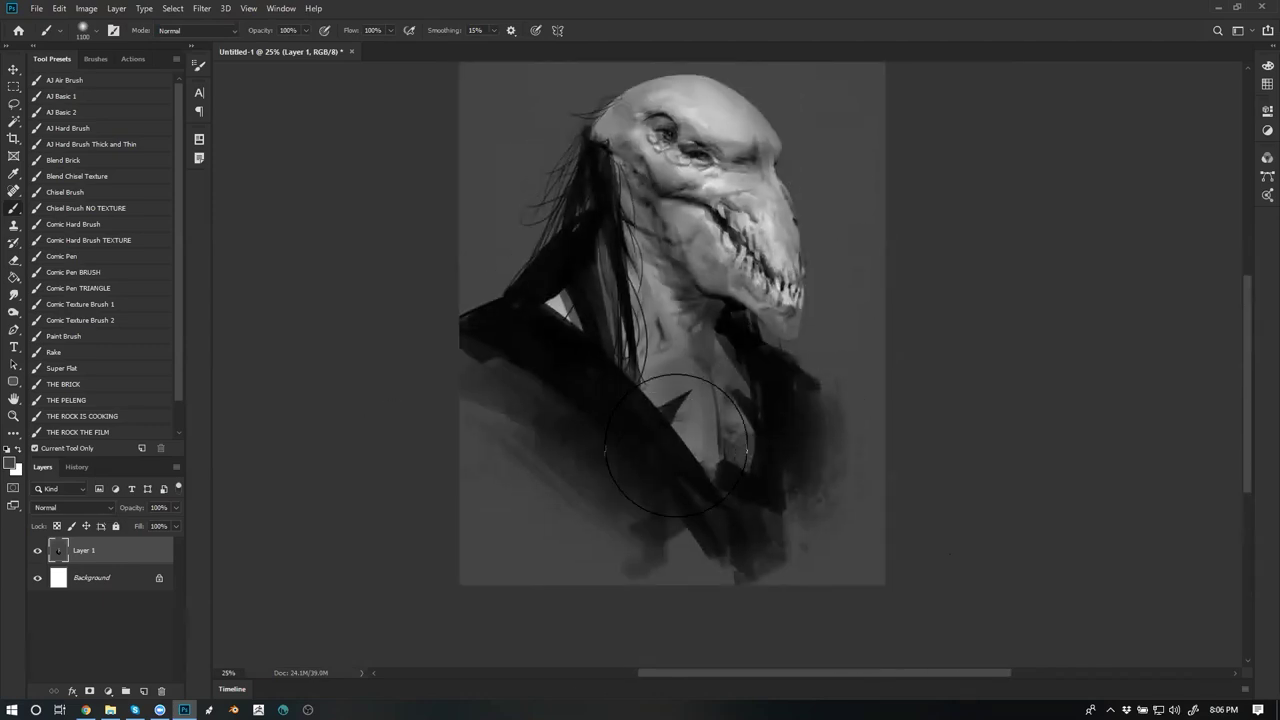
pyautogui.moveTo(622, 600); pyautogui.dragTo(590, 598)
pyautogui.moveTo(435, 553)
pyautogui.mouseDown()
pyautogui.moveTo(929, 603)
pyautogui.moveTo(327, 523)
pyautogui.moveTo(304, 457)
pyautogui.mouseUp()
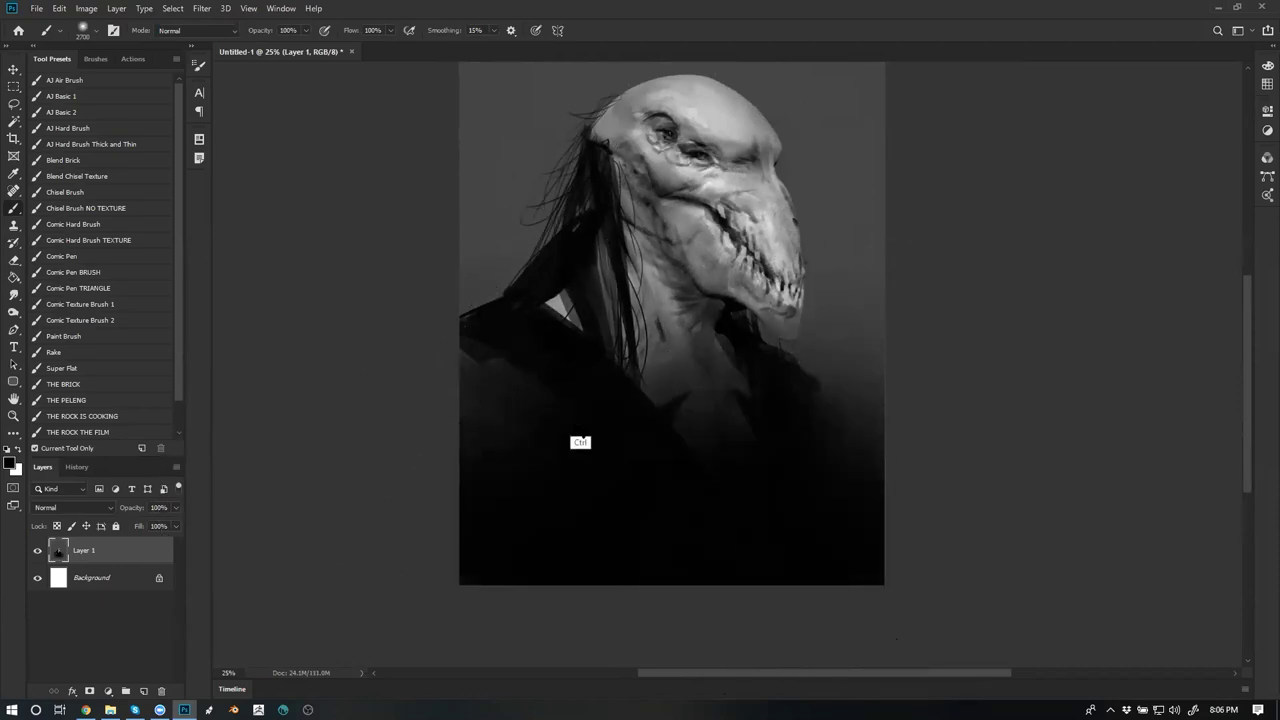
# Undo the last darkening stroke and fade the coat, lower chest and bottom of the canvas softly into black
pyautogui.hotkey('ctrl', 'z')
pyautogui.press(']')
pyautogui.press(']')
pyautogui.moveTo(368, 475)
pyautogui.mouseDown()
pyautogui.moveTo(443, 518)
pyautogui.moveTo(690, 585)
pyautogui.moveTo(970, 453)
pyautogui.moveTo(934, 622)
pyautogui.mouseUp()
pyautogui.moveTo(783, 308); pyautogui.dragTo(817, 347)
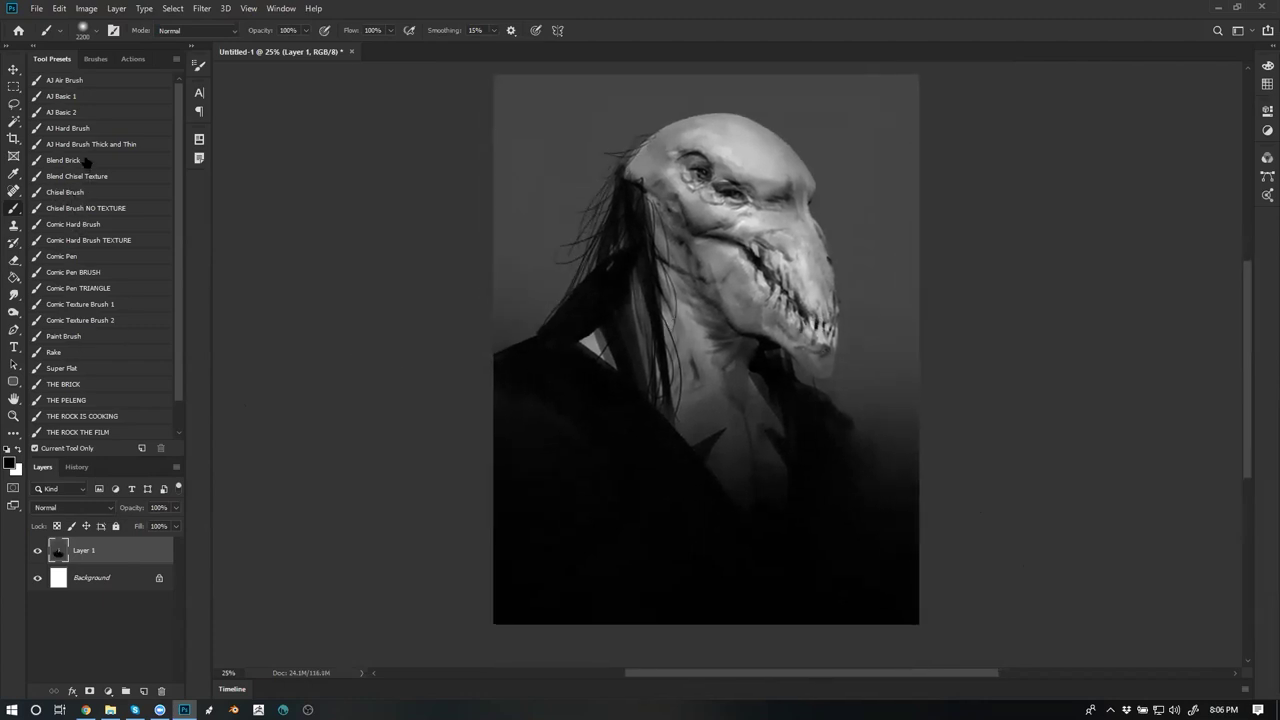
# Choose the Comic Texture Brush 1 preset at size 900 and texture the background behind the shoulder and beside the coat's front
pyautogui.click(106, 302)
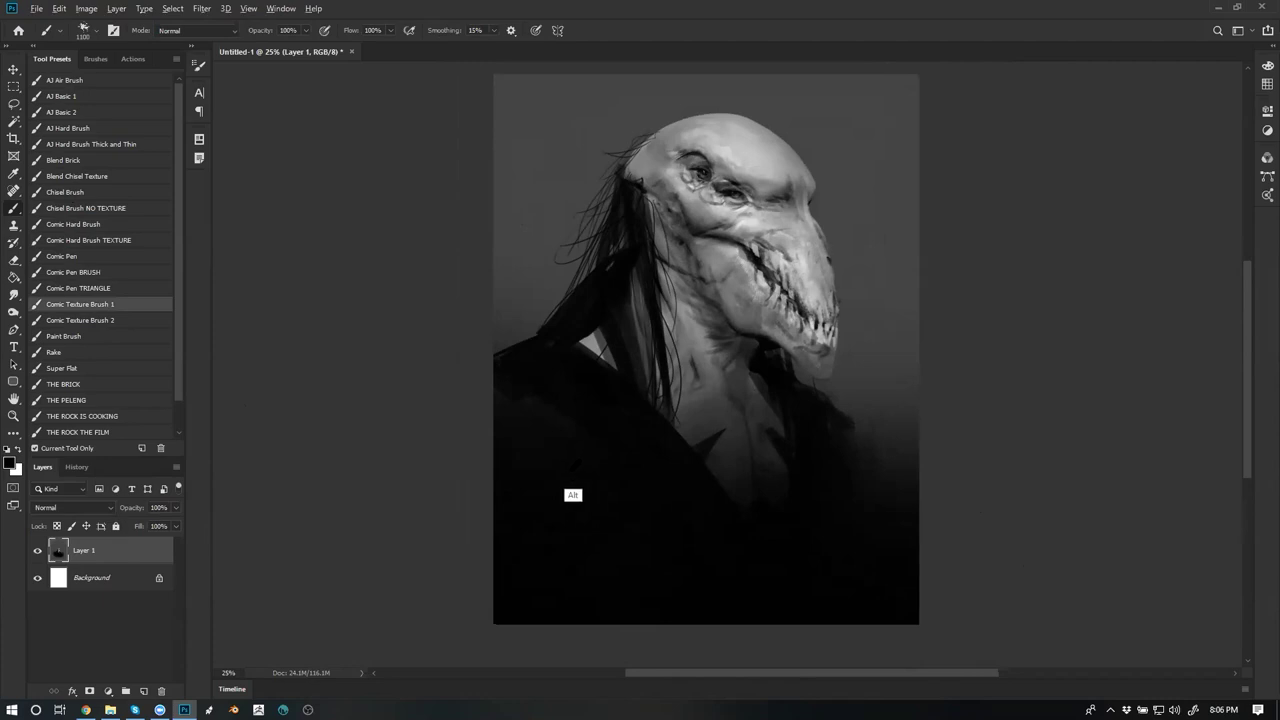
pyautogui.press('[')
pyautogui.press('[')
pyautogui.moveTo(510, 300); pyautogui.dragTo(510, 518)
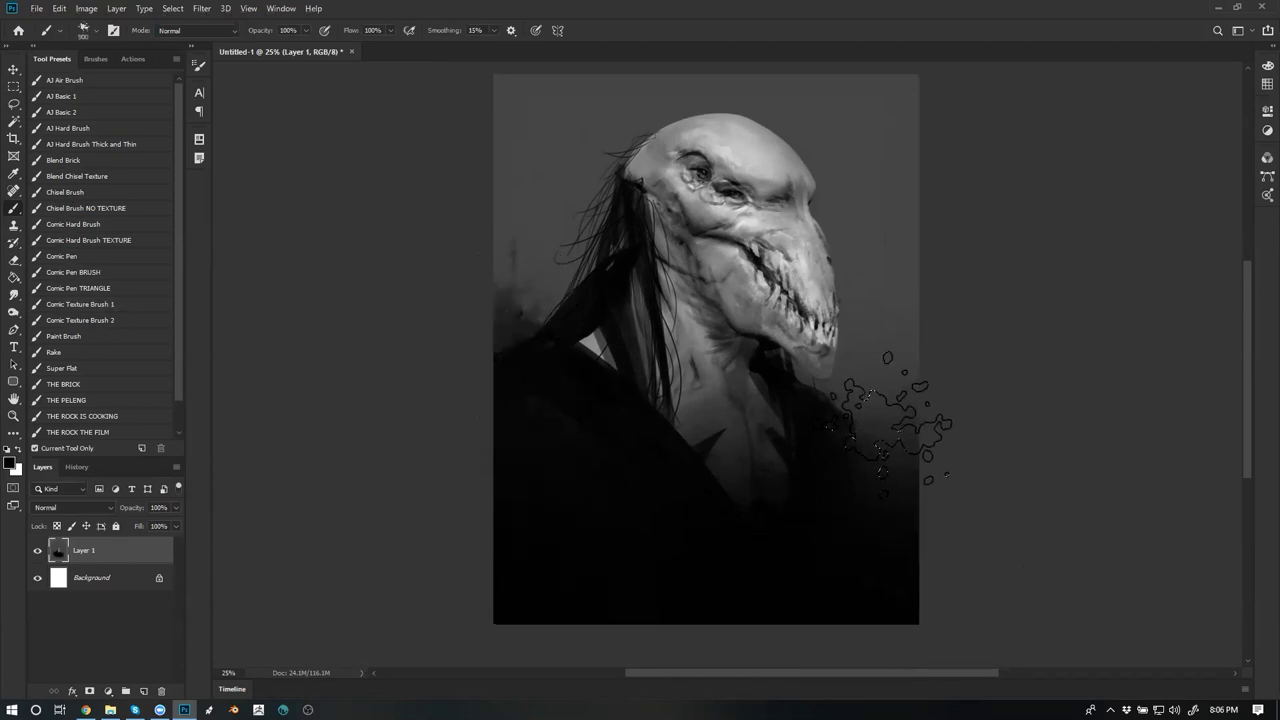
pyautogui.keyDown('alt'); pyautogui.click(892, 430); pyautogui.keyUp('alt')
pyautogui.moveTo(895, 400); pyautogui.dragTo(896, 532)
pyautogui.moveTo(895, 350); pyautogui.dragTo(905, 480)
# Reduce the texture brush to 600 and blend dark sampled tones around the rear shoulder and over the lower chest
pyautogui.keyDown('alt'); pyautogui.click(499, 384); pyautogui.keyUp('alt')
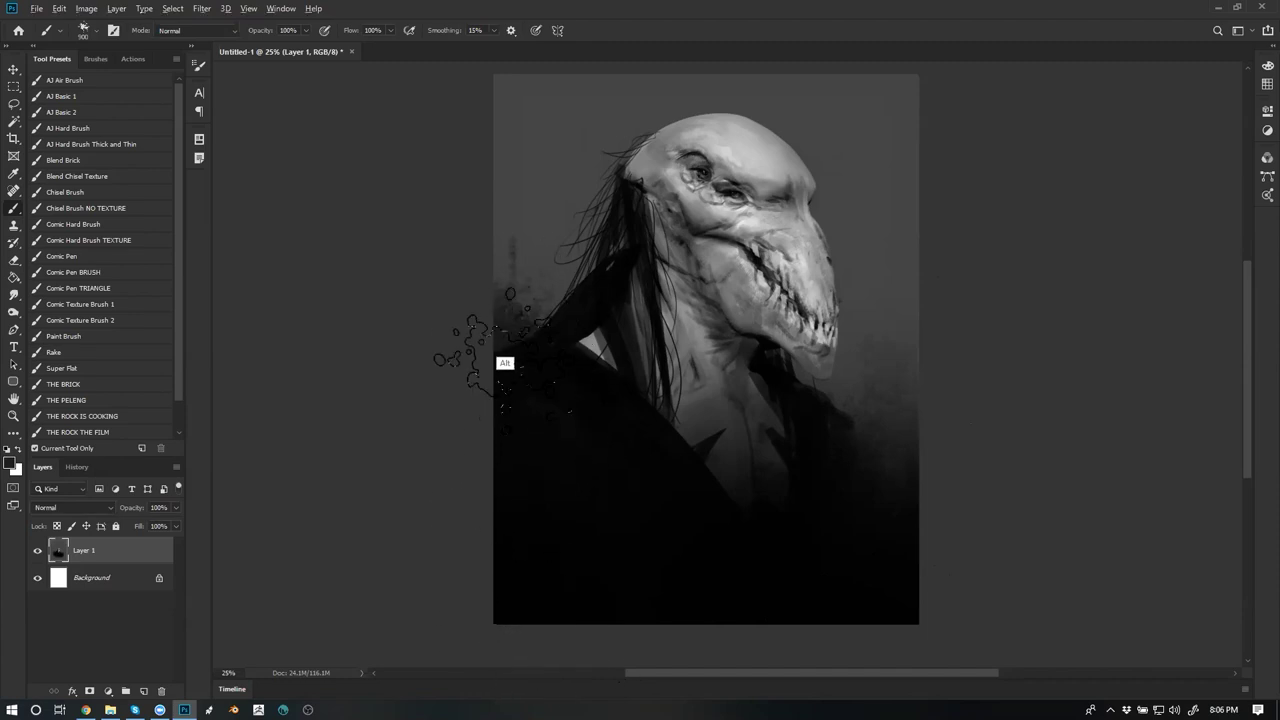
pyautogui.press('[')
pyautogui.press('[')
pyautogui.press('[')
pyautogui.moveTo(505, 330); pyautogui.dragTo(507, 414)
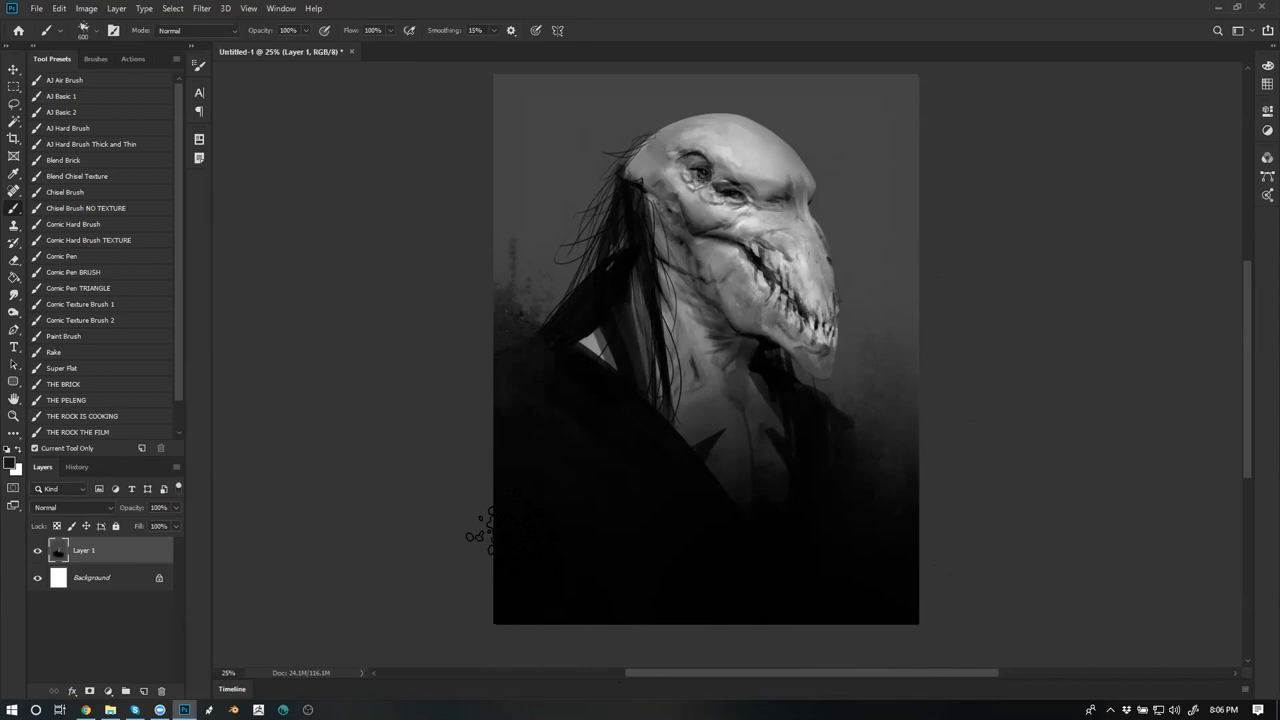
pyautogui.keyDown('alt'); pyautogui.click(546, 434); pyautogui.keyUp('alt')
pyautogui.moveTo(515, 338); pyautogui.dragTo(535, 342)
pyautogui.moveTo(738, 510)
pyautogui.mouseDown()
pyautogui.moveTo(740, 466)
pyautogui.moveTo(695, 440)
pyautogui.mouseUp()
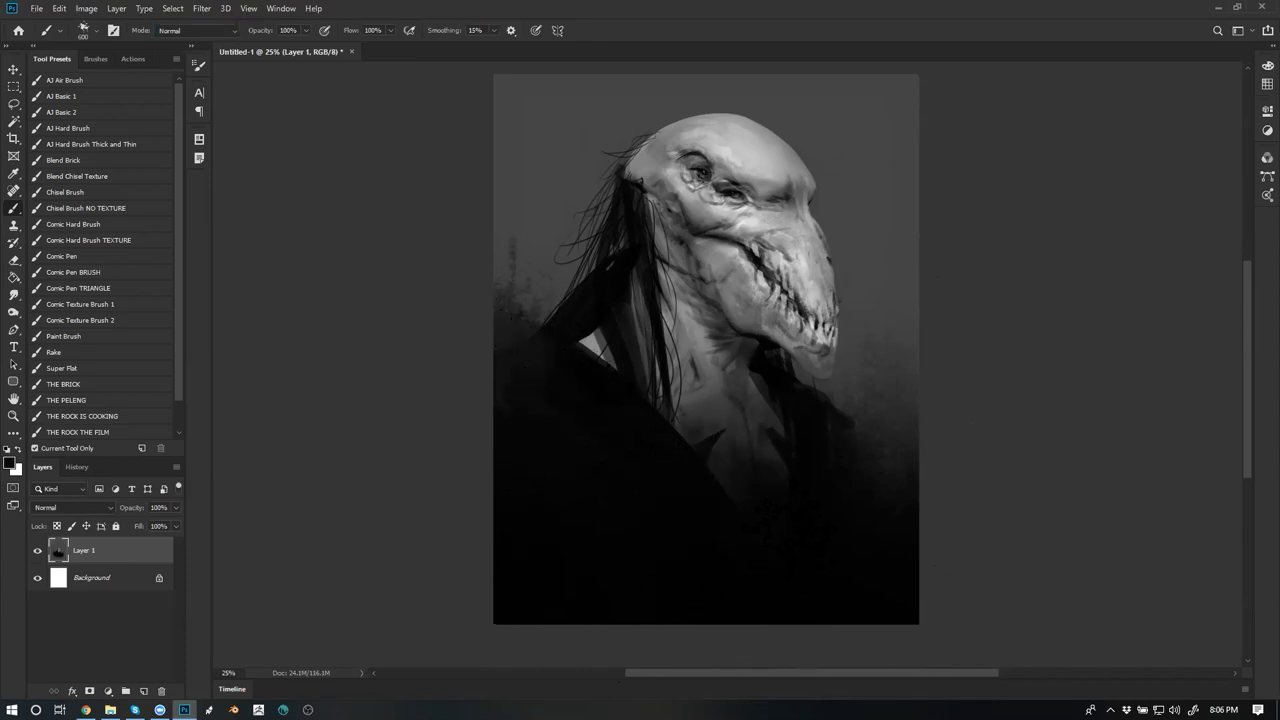
# Texture the background in front of the face and behind the hair with sampled tones, and hide the panels
pyautogui.keyDown('alt'); pyautogui.click(883, 381); pyautogui.keyUp('alt')
pyautogui.moveTo(892, 391)
pyautogui.mouseDown()
pyautogui.moveTo(908, 157)
pyautogui.moveTo(865, 190)
pyautogui.moveTo(875, 121)
pyautogui.mouseUp()
pyautogui.hotkey('ctrl', 'space')
pyautogui.keyDown('ctrl'); pyautogui.click(854, 433); pyautogui.keyUp('ctrl')
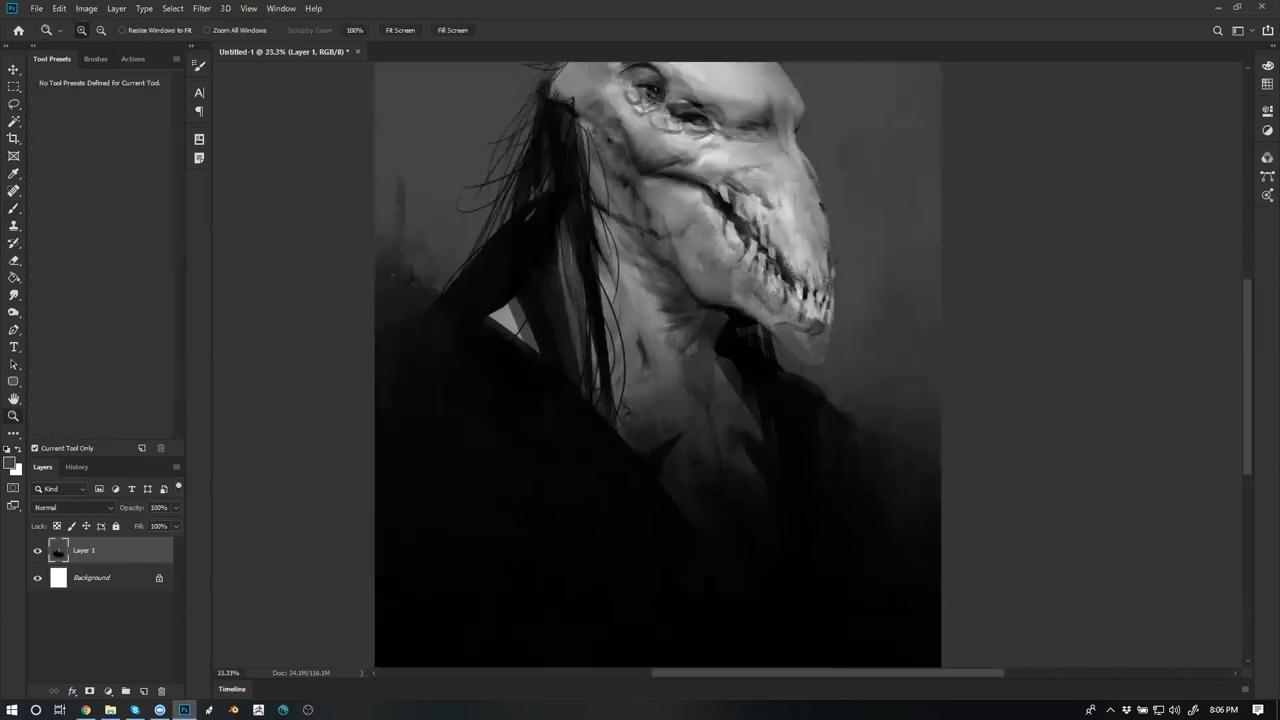
pyautogui.keyDown('alt'); pyautogui.click(403, 245); pyautogui.keyUp('alt')
pyautogui.moveTo(410, 148); pyautogui.dragTo(400, 164)
pyautogui.hotkey('ctrl', '-')
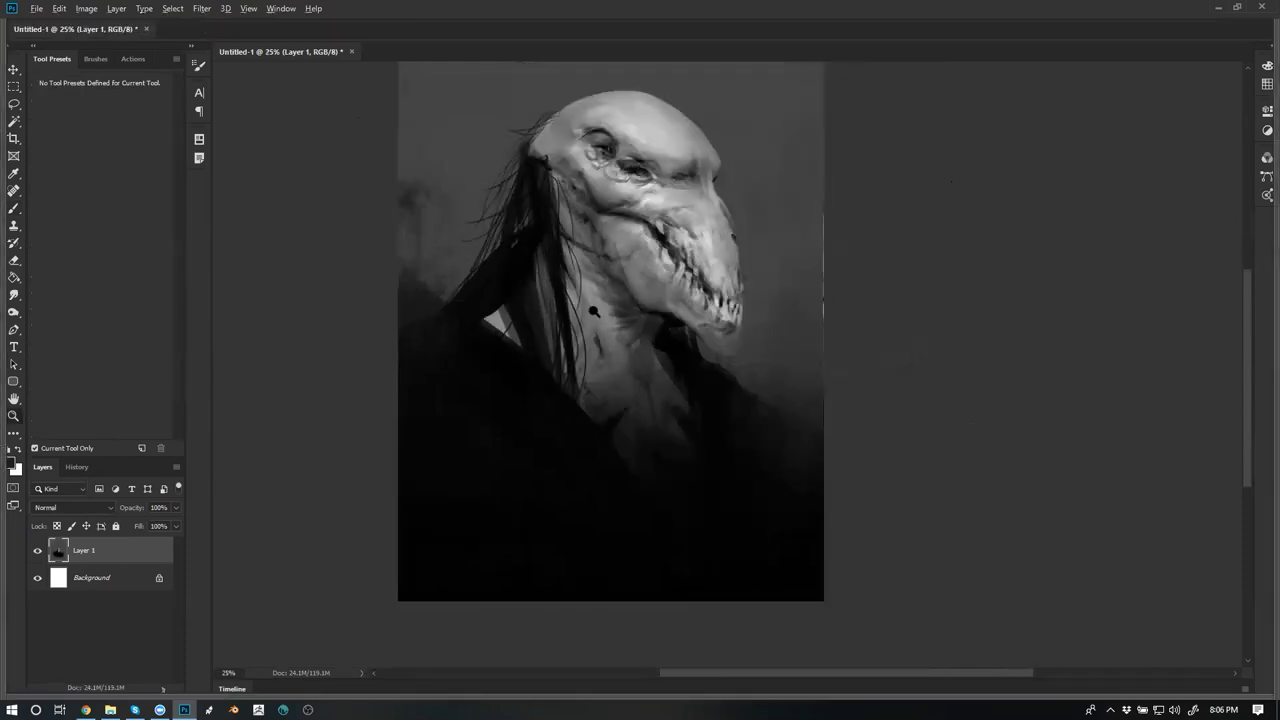
pyautogui.press('Tab')
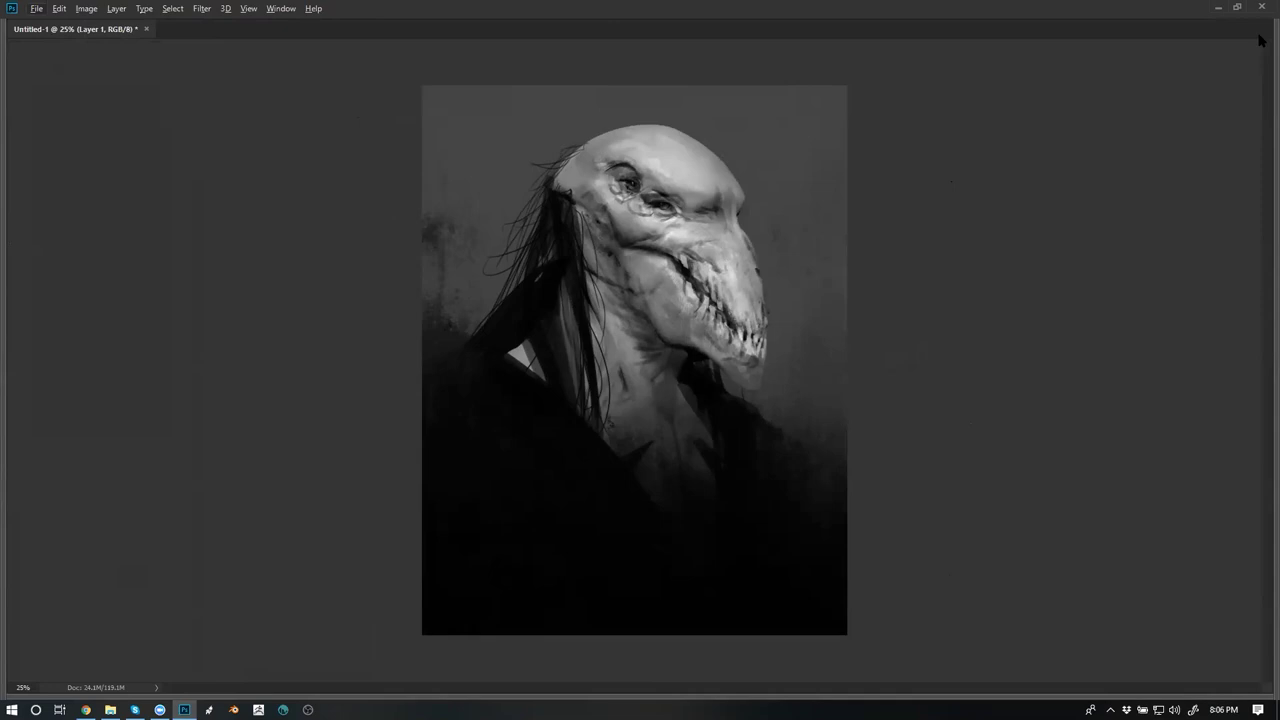
# Start saving the painting and browse to the Robotpencil Team Folder in Dropbox
pyautogui.hotkey('ctrl', 's')
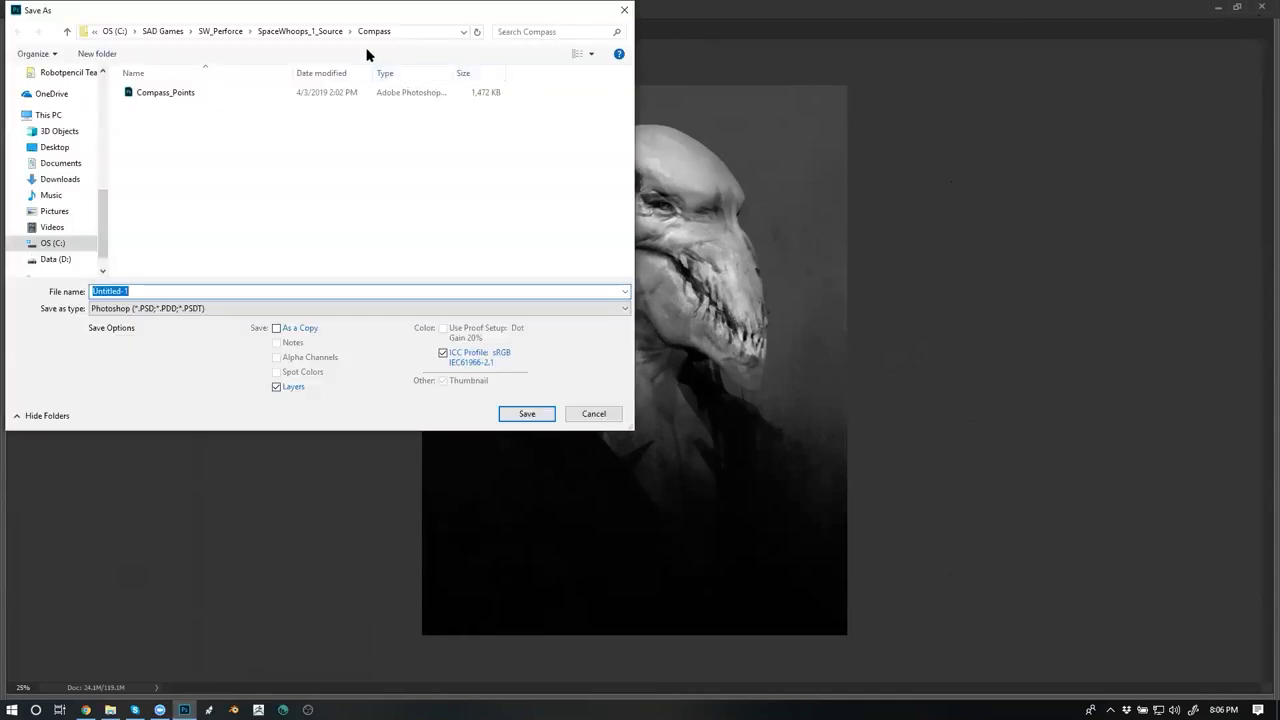
pyautogui.scroll(6, 92, 105)
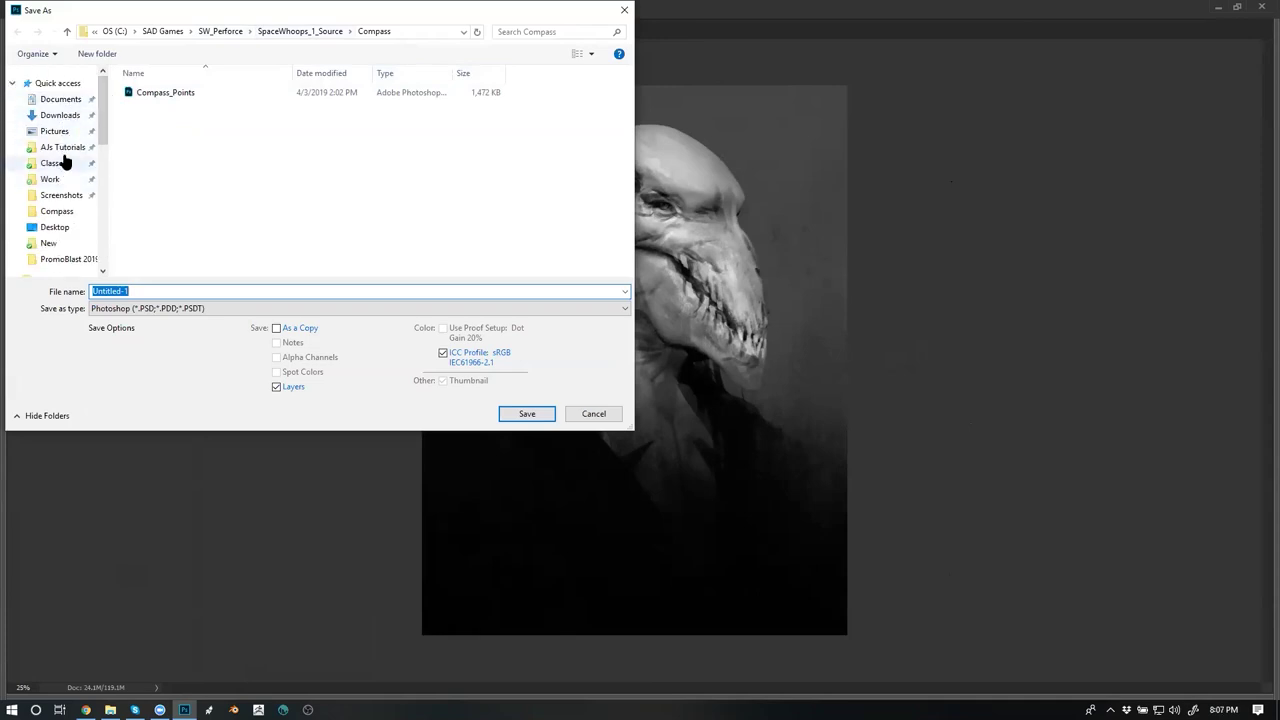
pyautogui.click(52, 243)
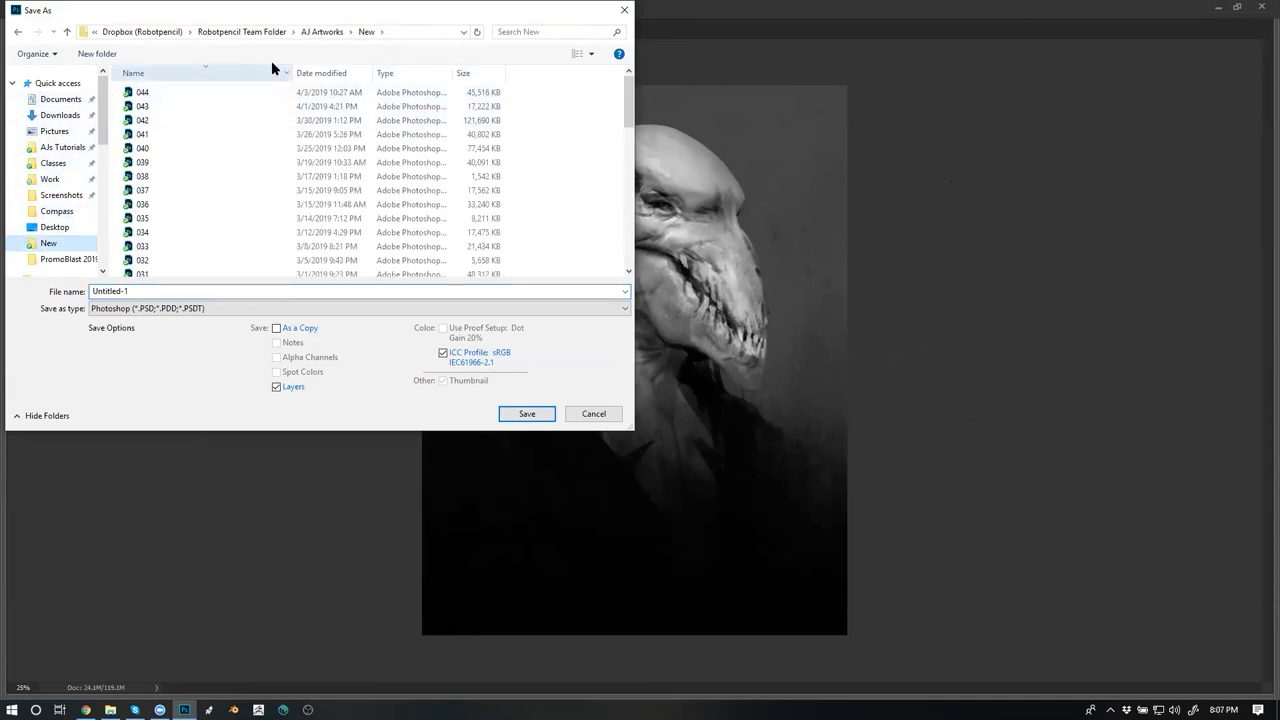
pyautogui.click(326, 33)
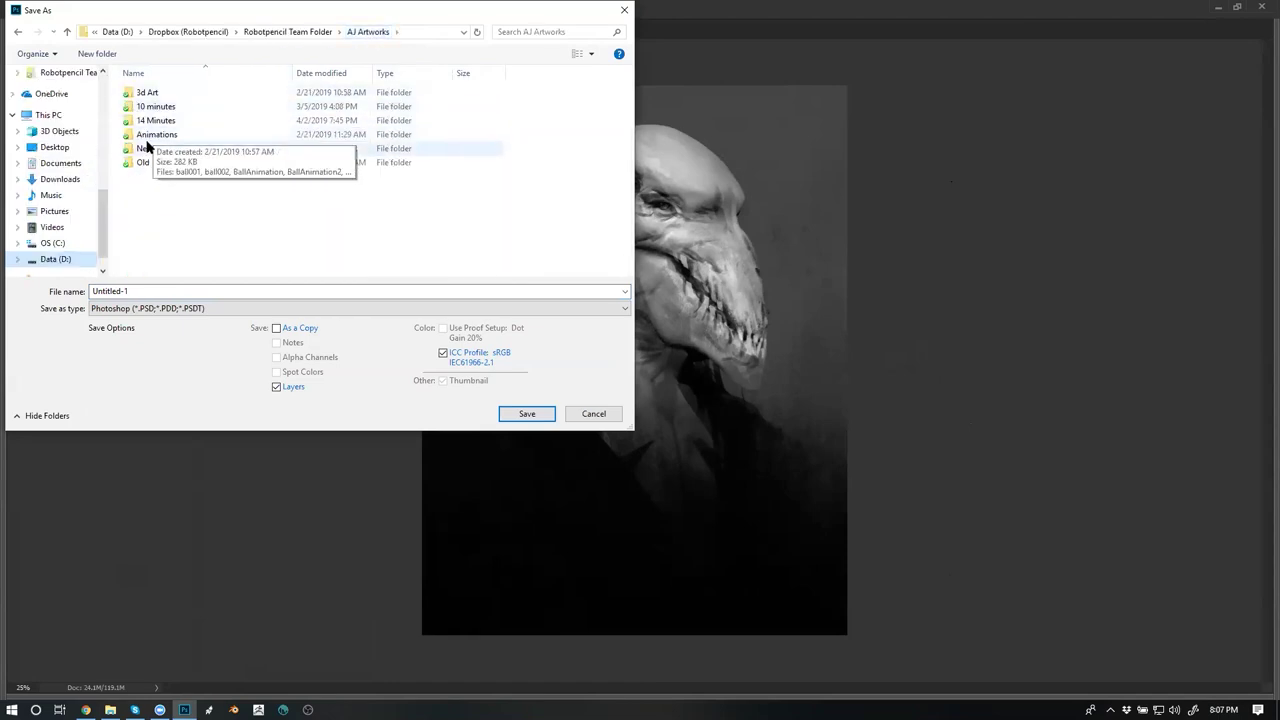
pyautogui.click(300, 32)
pyautogui.click(167, 94)
pyautogui.doubleClick(167, 94)
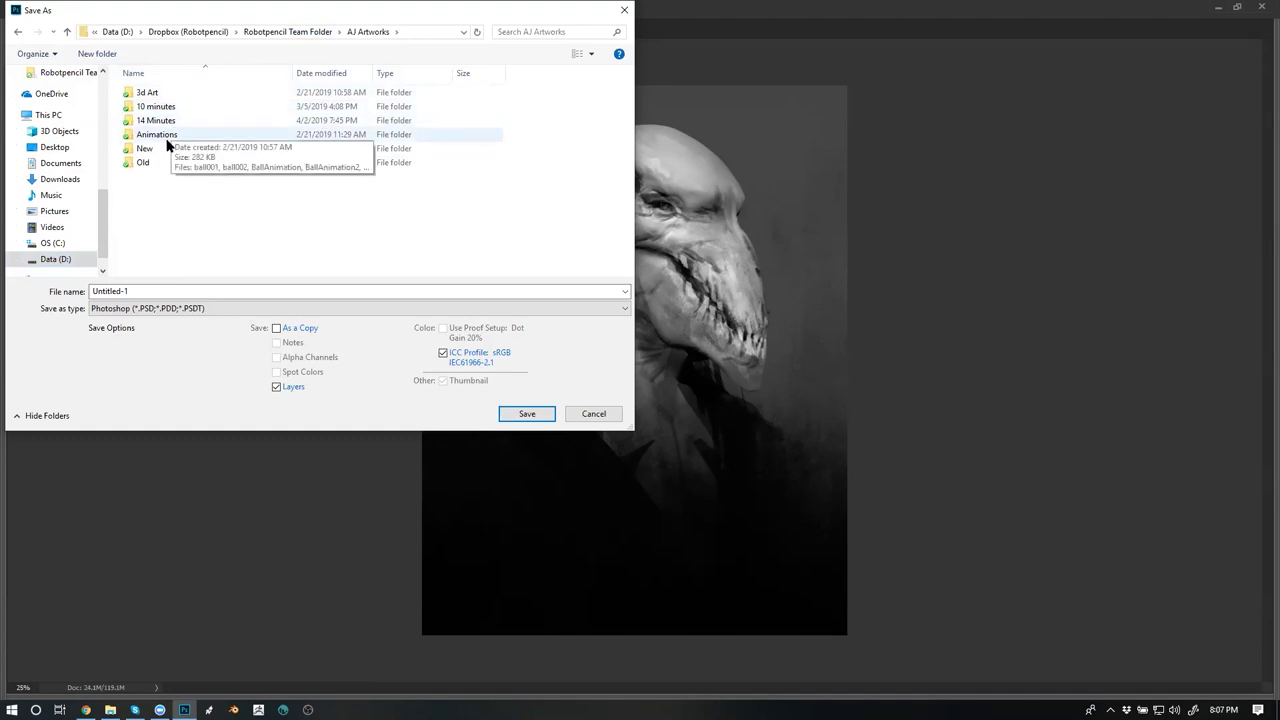
pyautogui.click(271, 33)
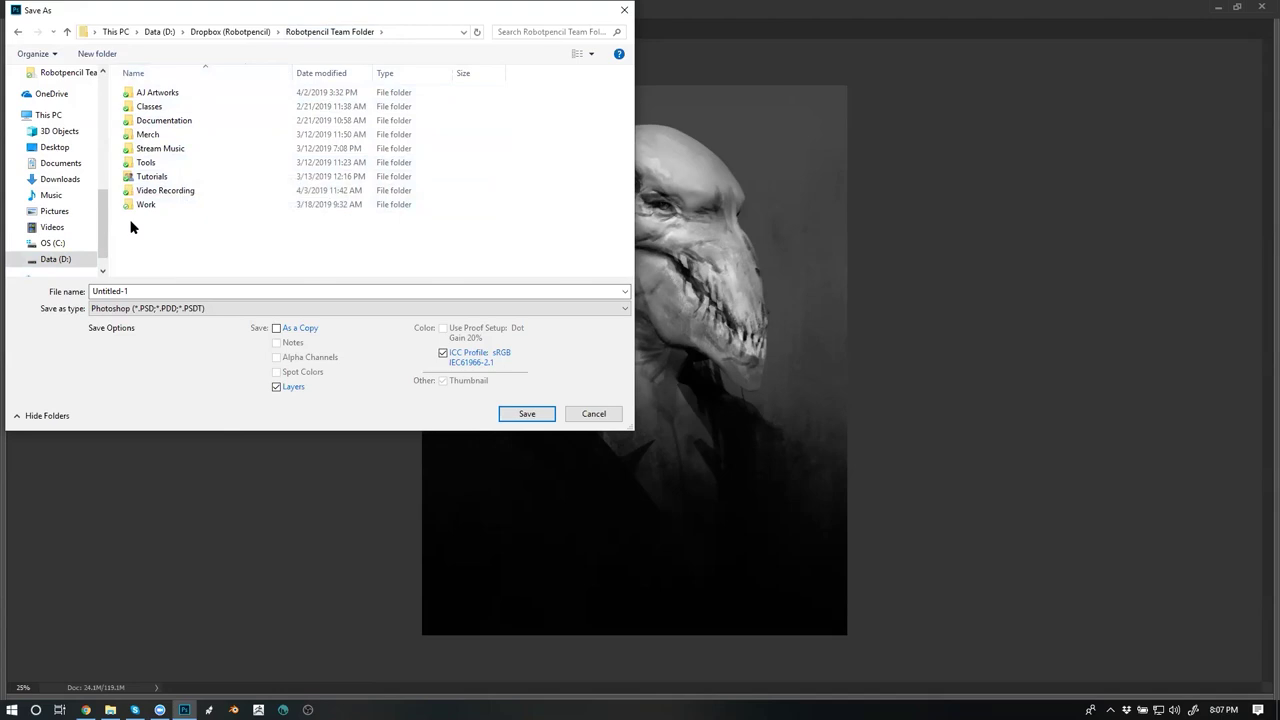
pyautogui.moveTo(103, 196); pyautogui.dragTo(109, 140)
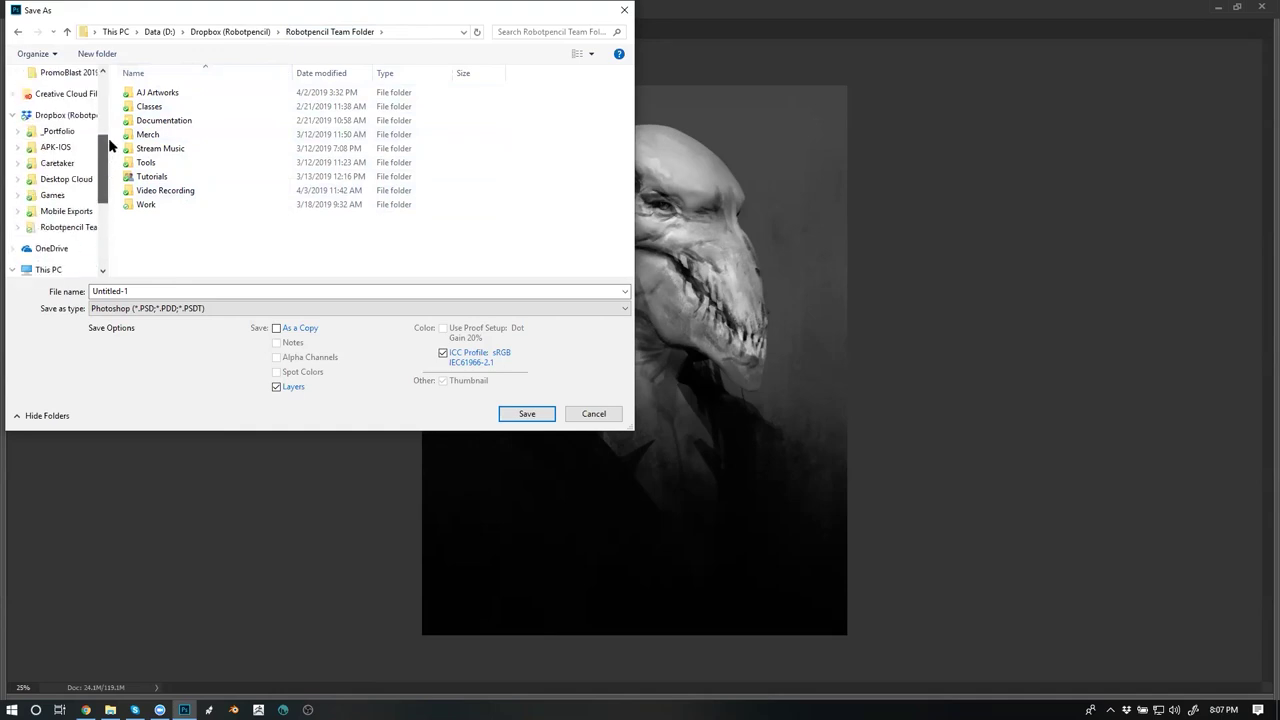
pyautogui.click(73, 242)
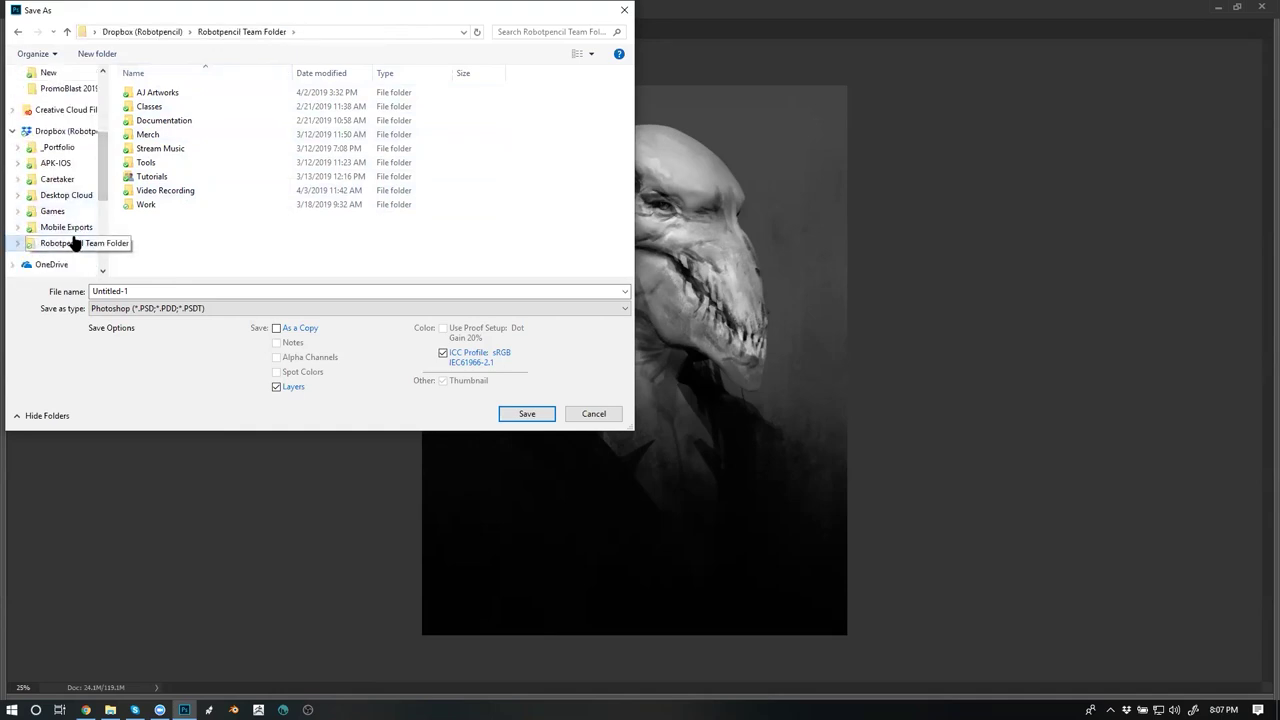
# Save the painting as 002 in Photoshop format with Maximize Compatibility in AJ Artworks > New > PromoBlast 2019
pyautogui.doubleClick(172, 94)
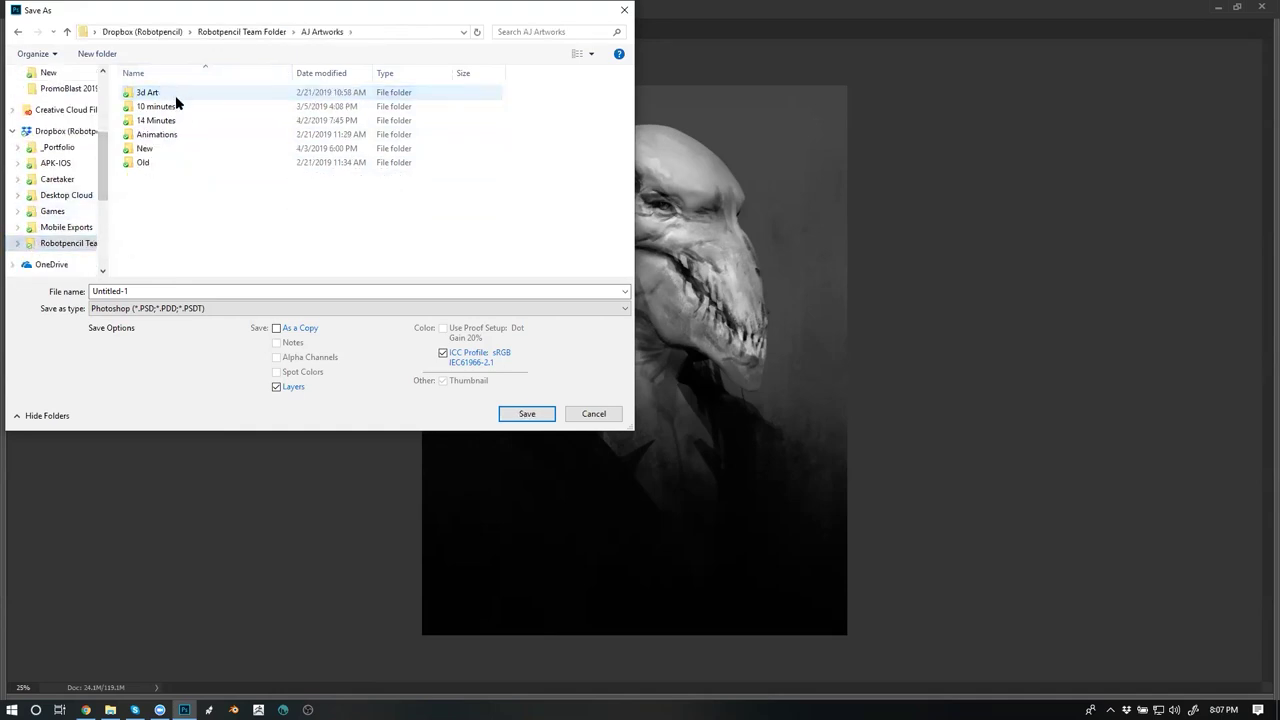
pyautogui.doubleClick(152, 148)
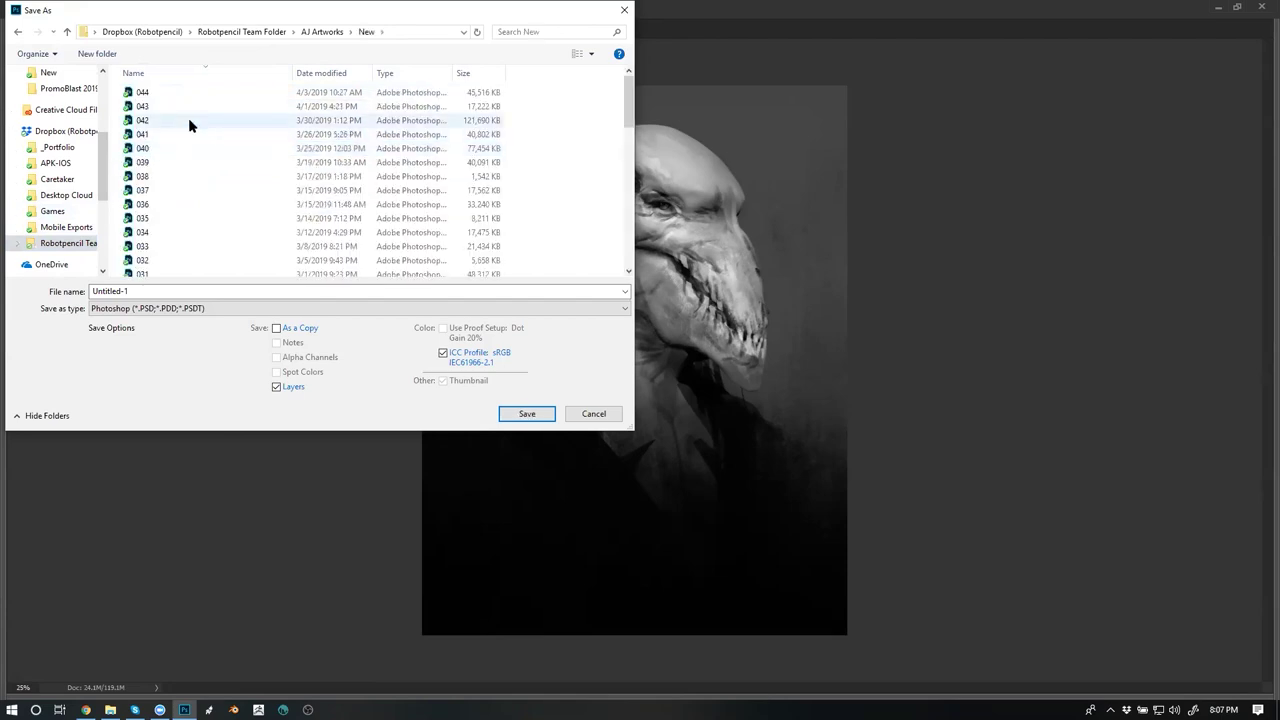
pyautogui.scroll(-12, 190, 125)
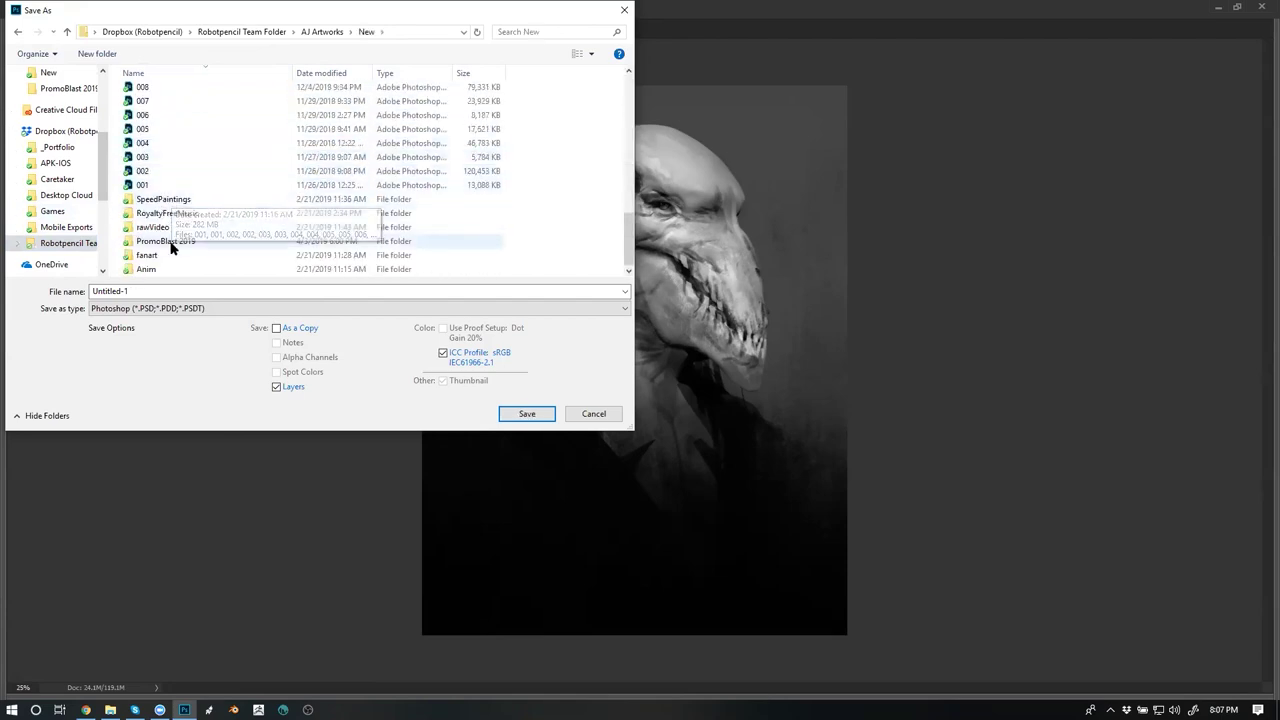
pyautogui.click(171, 244)
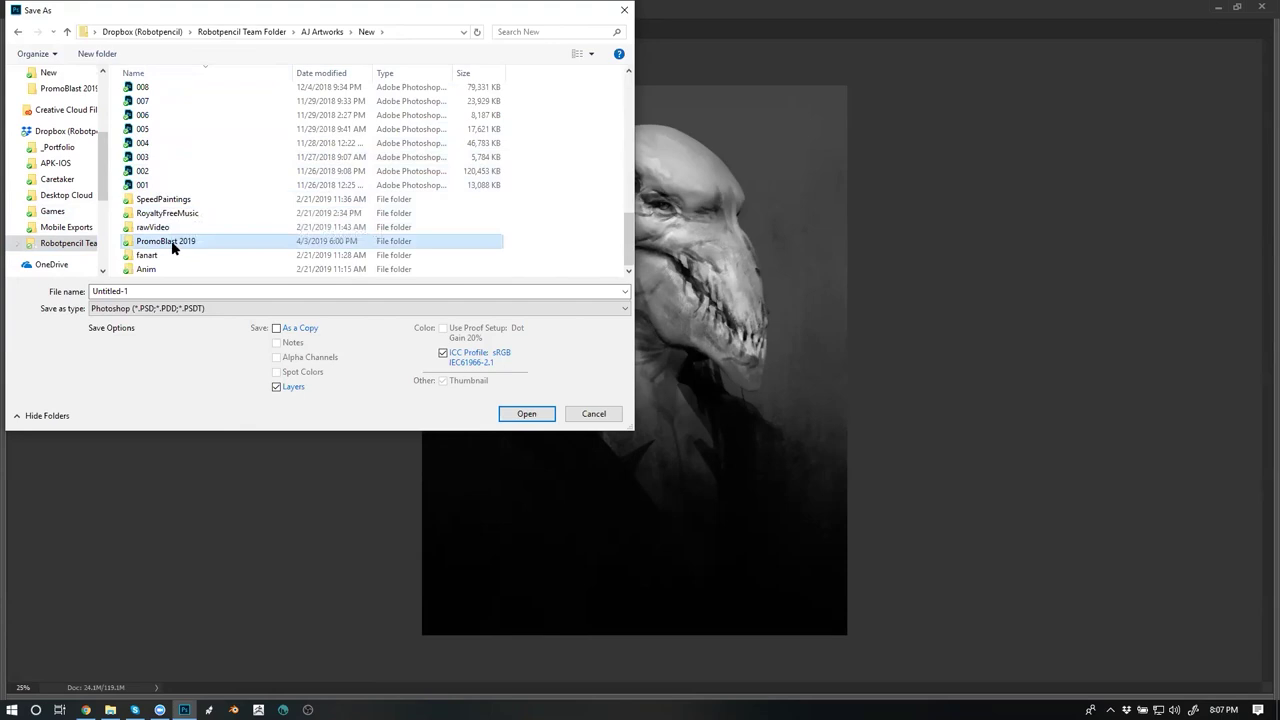
pyautogui.doubleClick(171, 243)
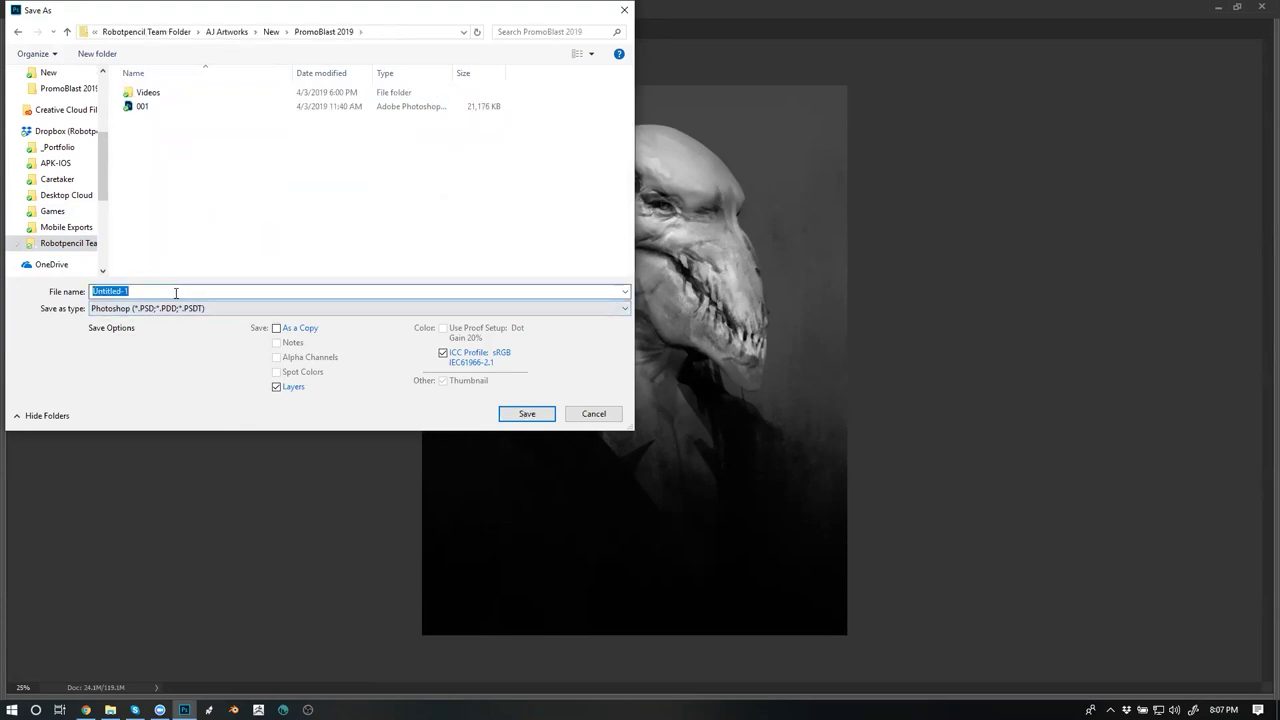
pyautogui.write('002')
pyautogui.press('Return')
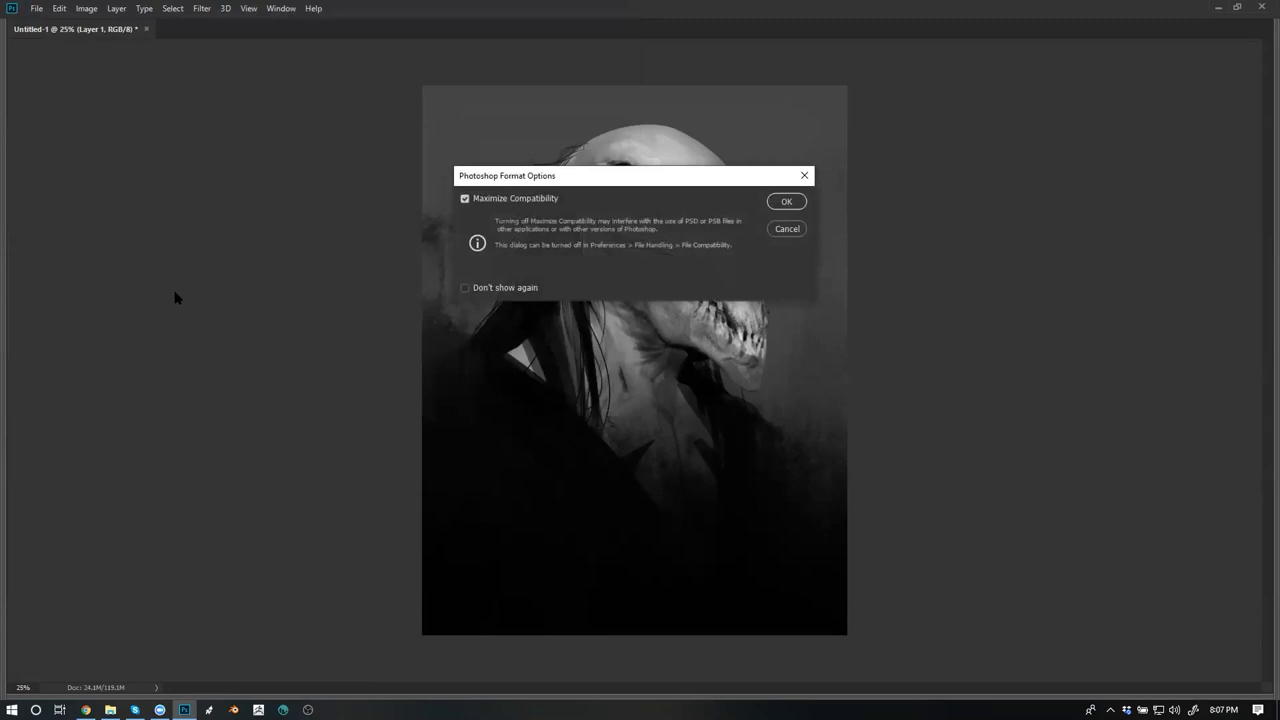
pyautogui.click(787, 202)
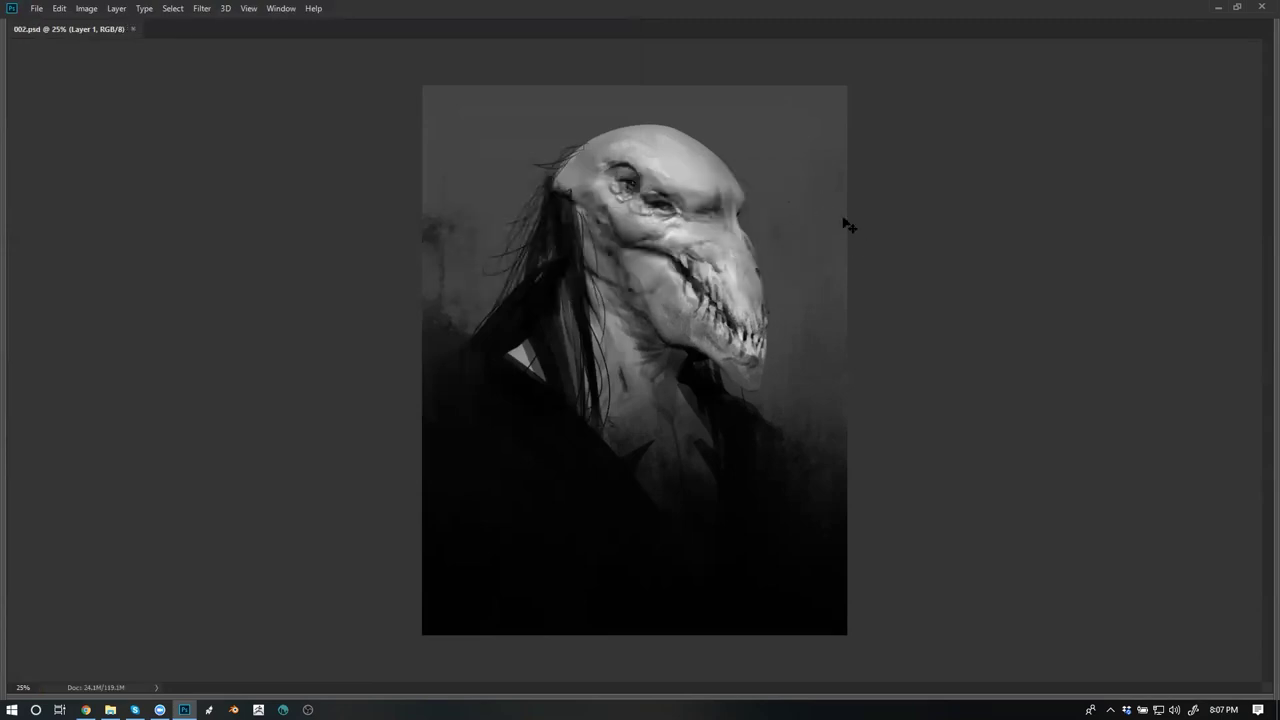